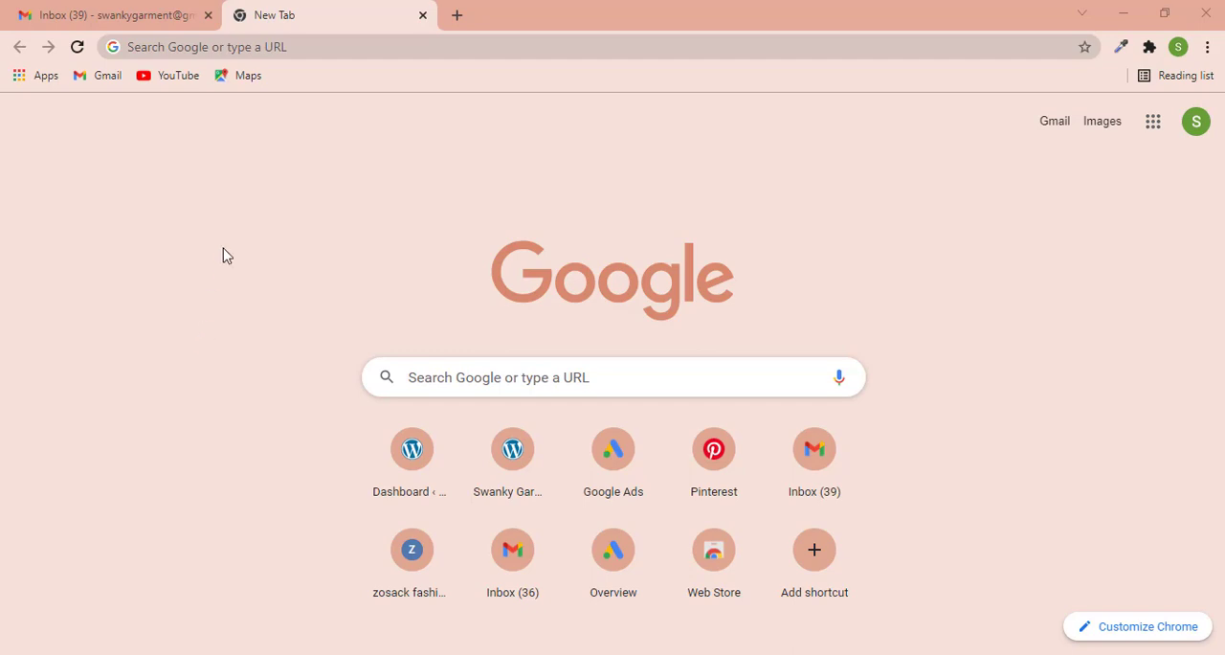
- Search the web for "shopify" and open the official shopify.com homepage from the results
click(241, 47)
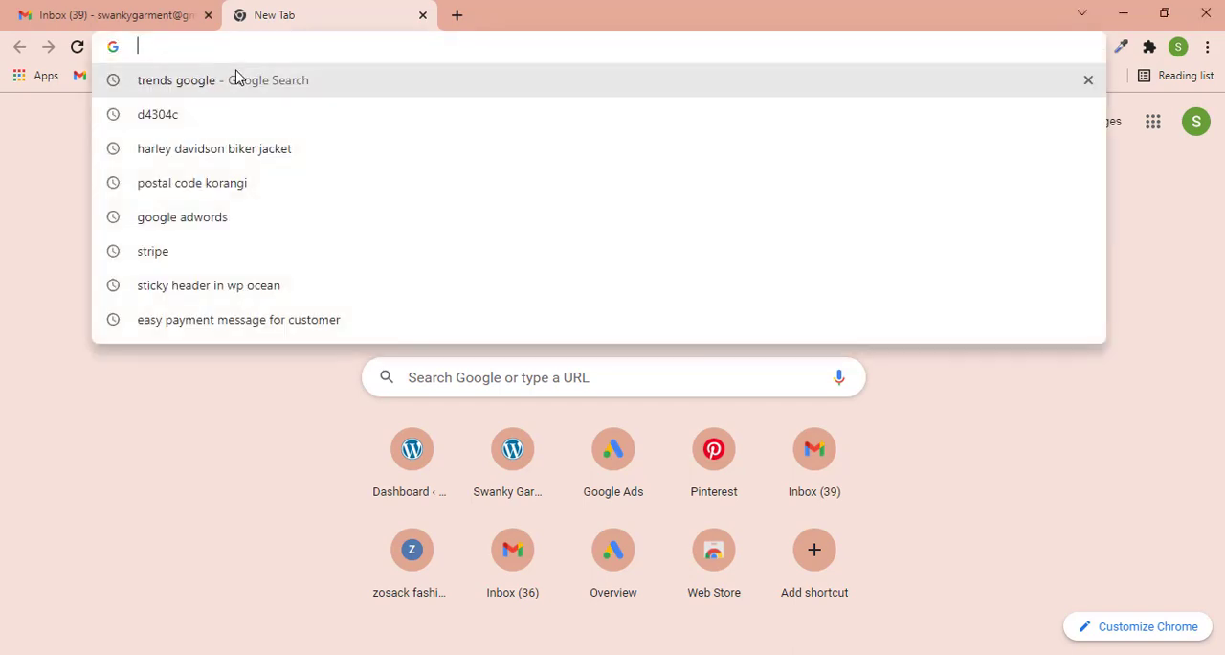
text(shopi)
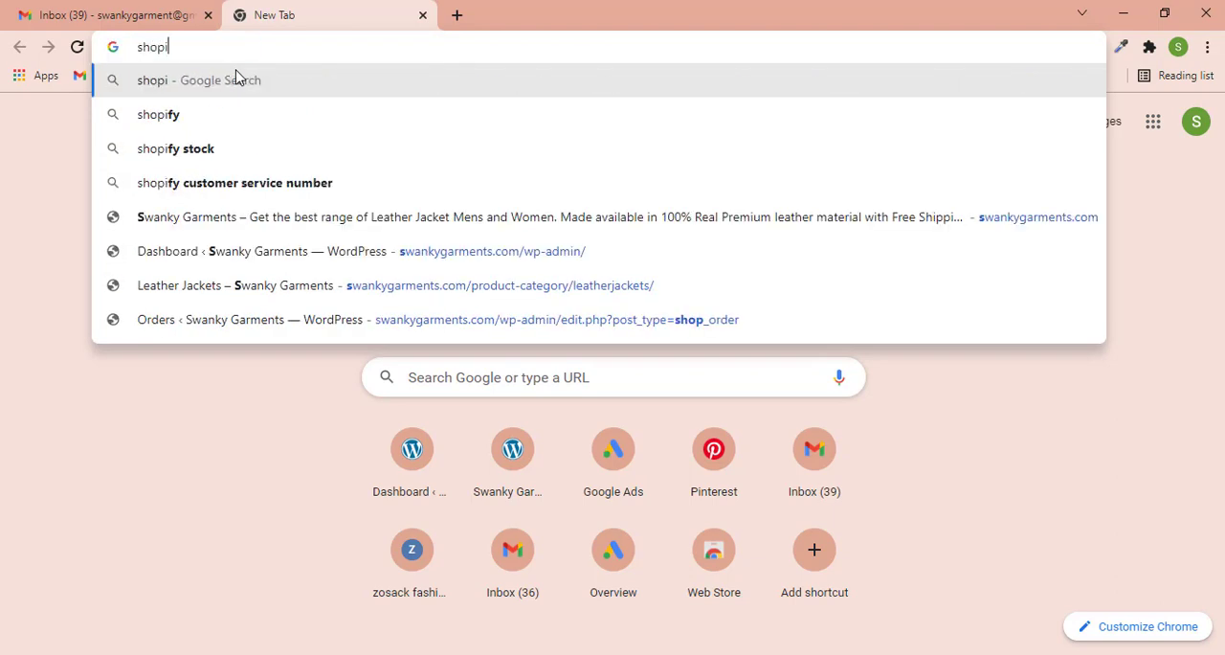
text(fy )
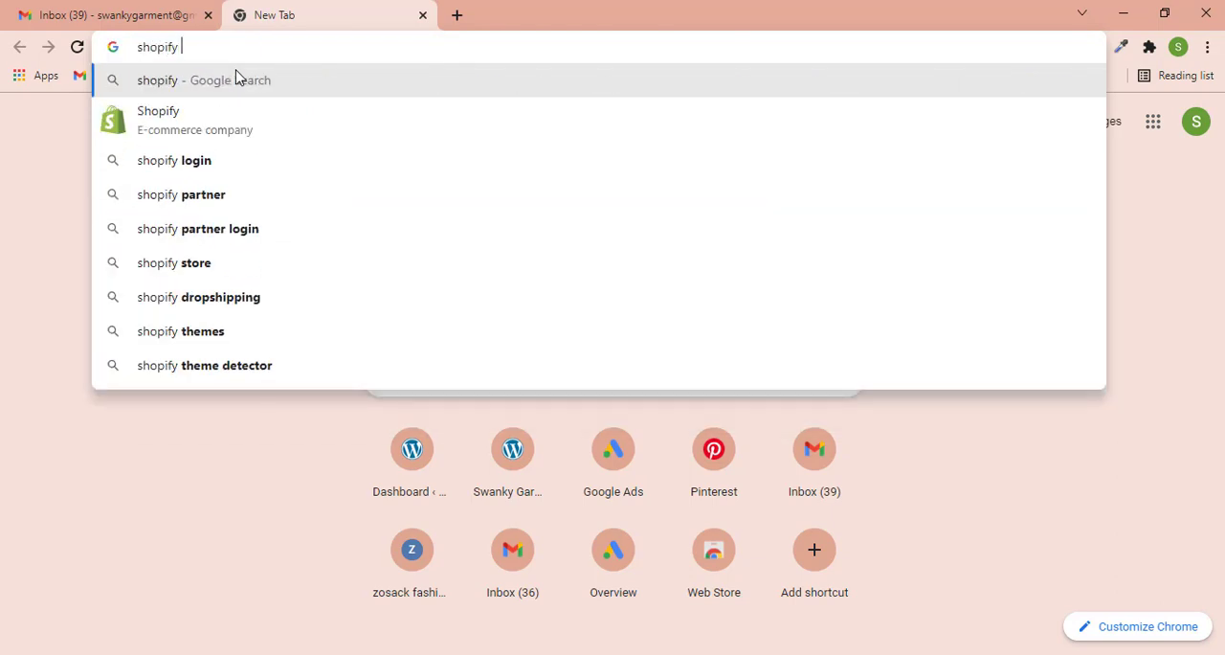
text(sto)
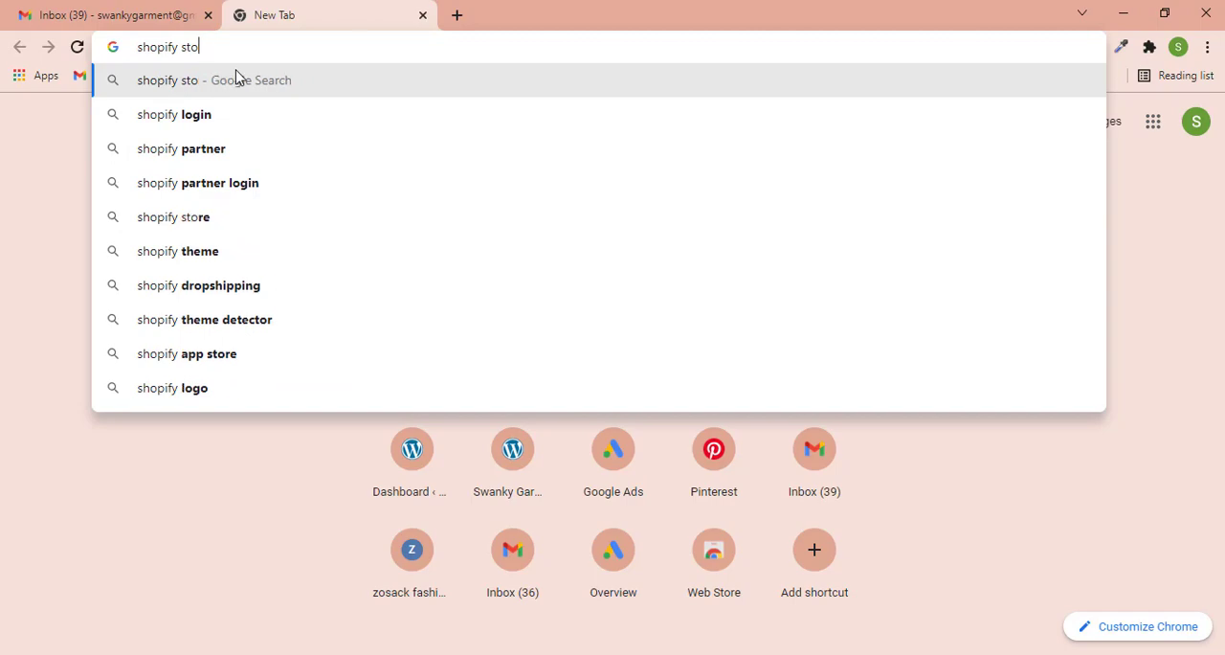
key(BackSpace)
key(BackSpace)
key(BackSpace)
key(Return)
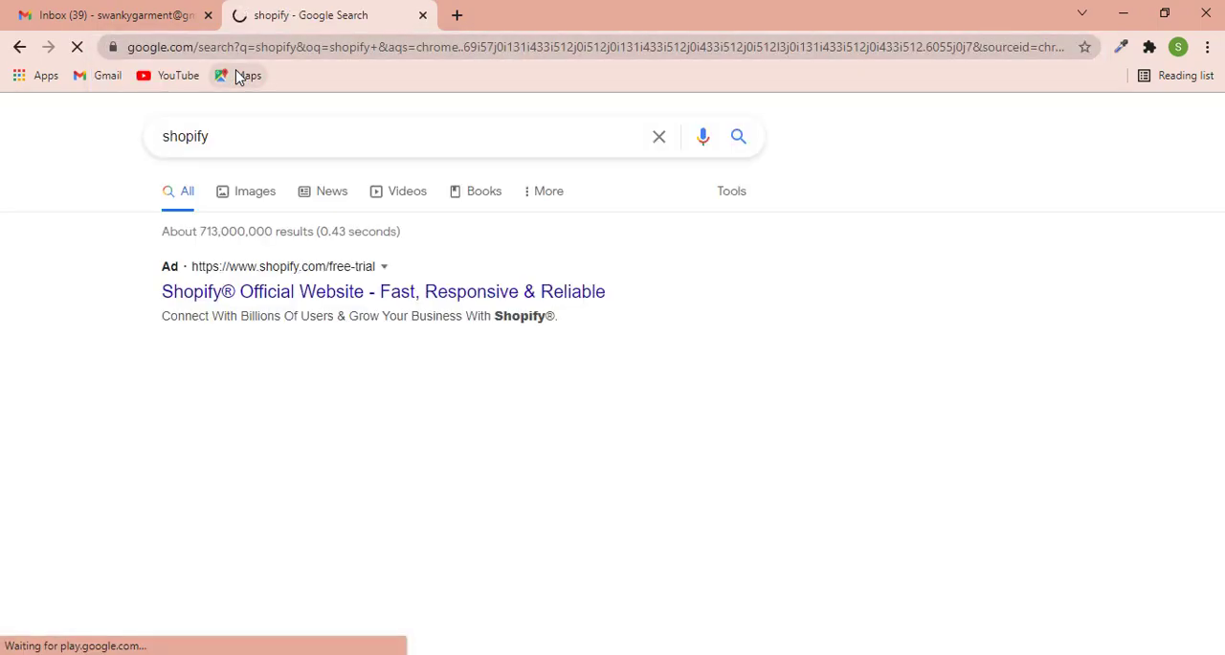
scroll(96, 315, down, 2)
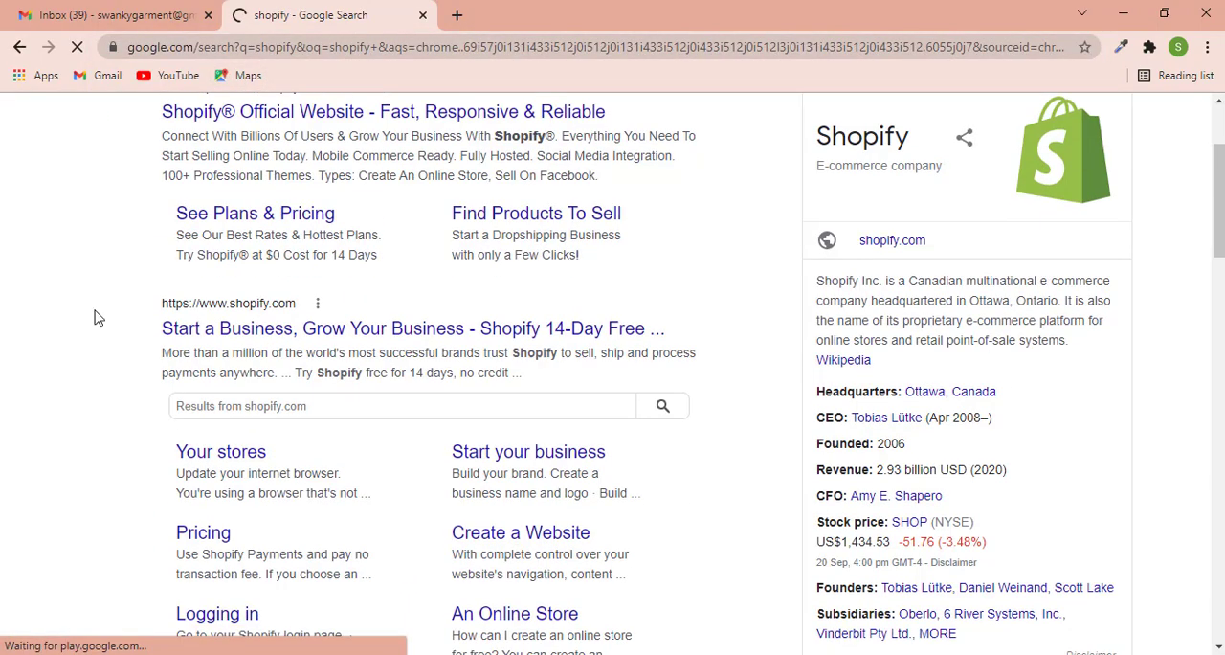
click(287, 322)
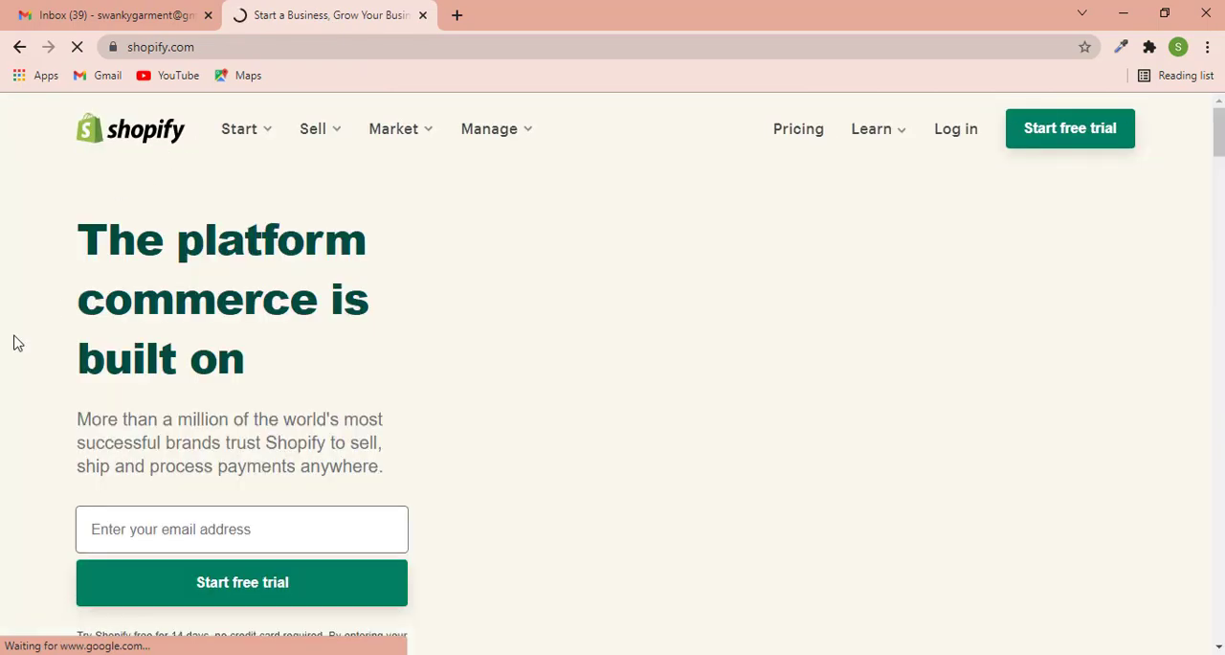
- Enter the store owner's e-mail address on the homepage and start the Shopify free trial
scroll(15, 343, down, 1)
click(249, 448)
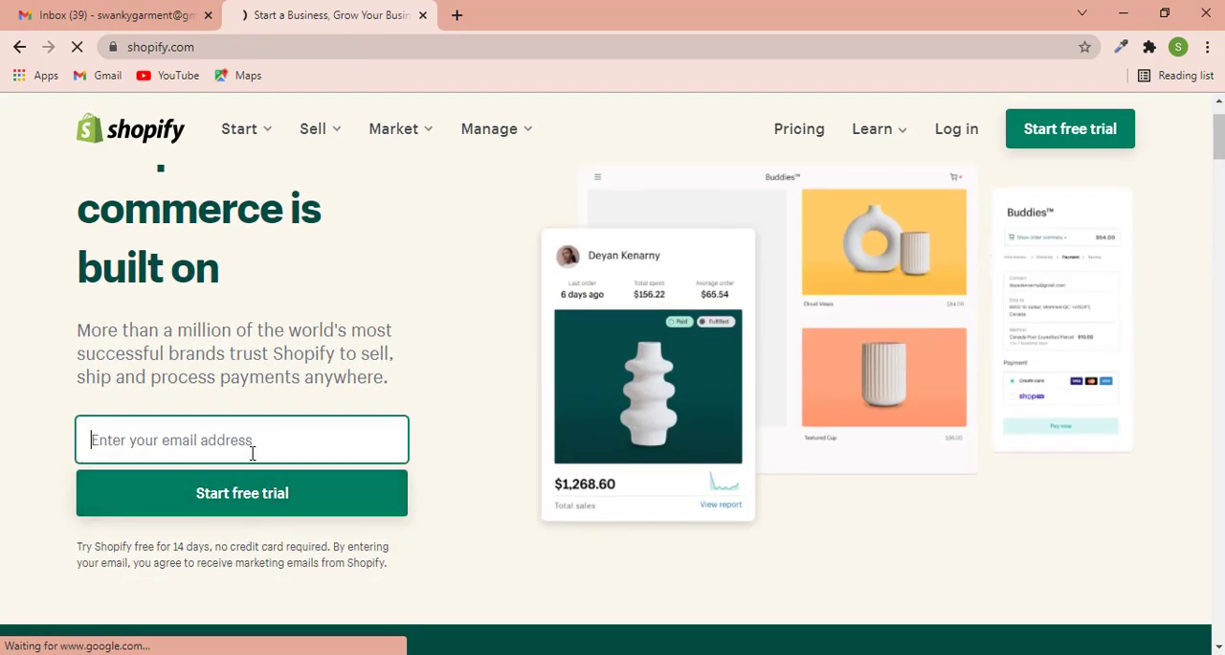
click(113, 7)
click(383, 12)
scroll(253, 330, down, 2)
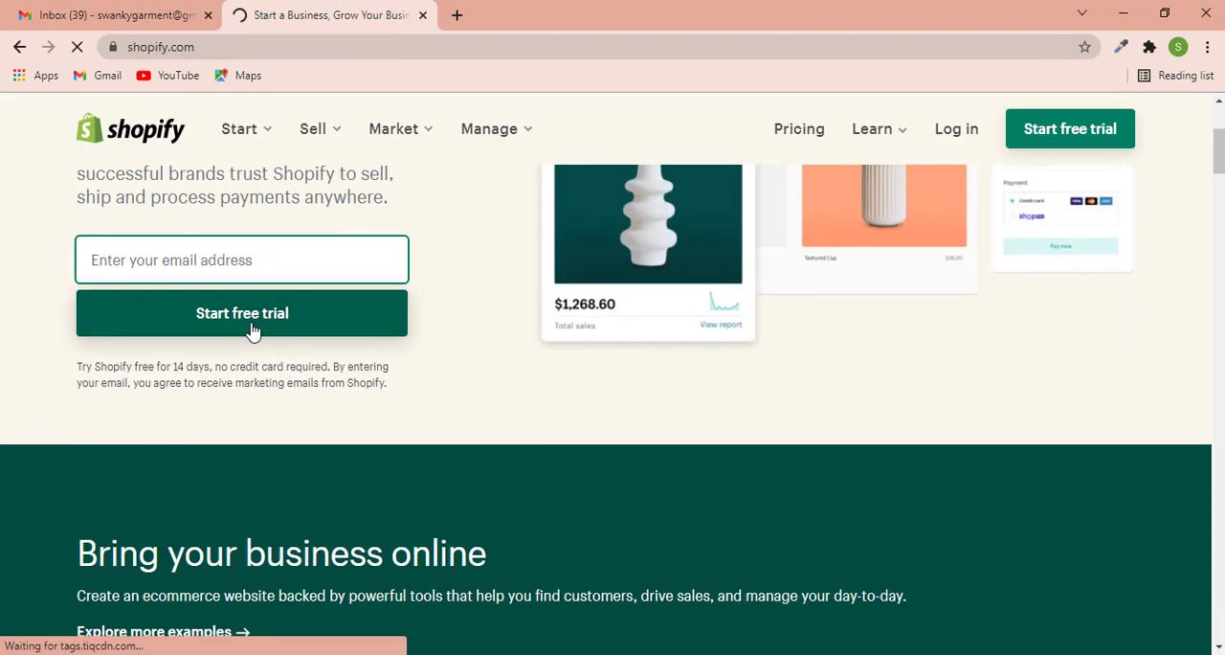
click(228, 259)
click(243, 293)
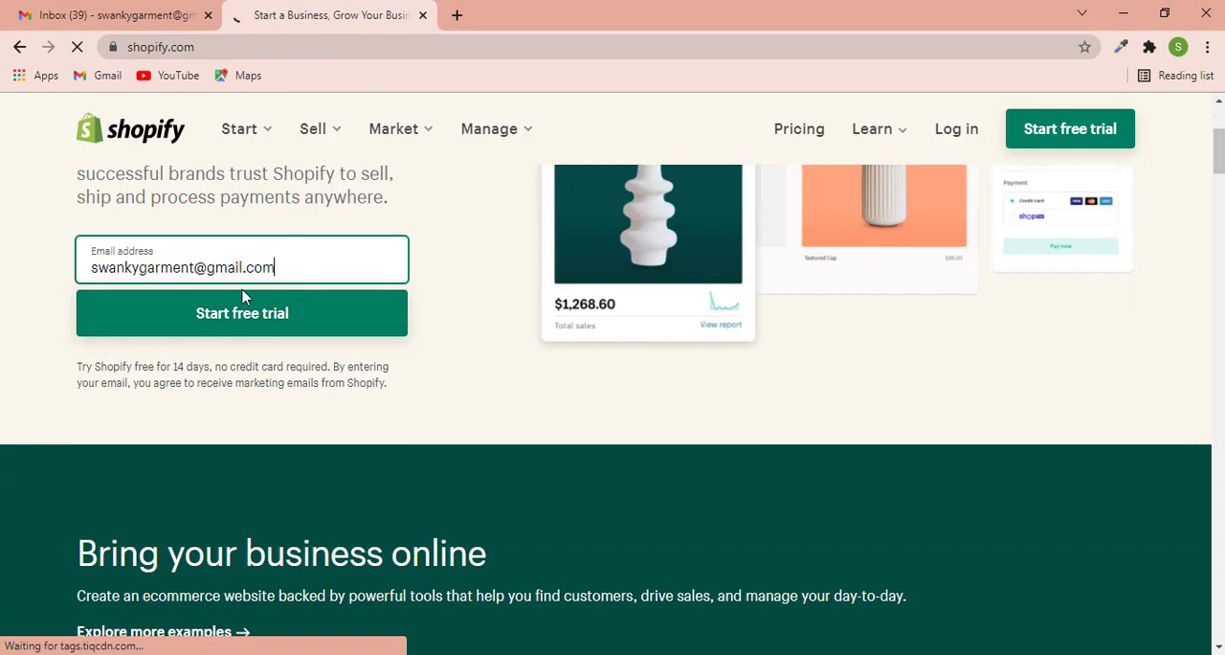
click(249, 318)
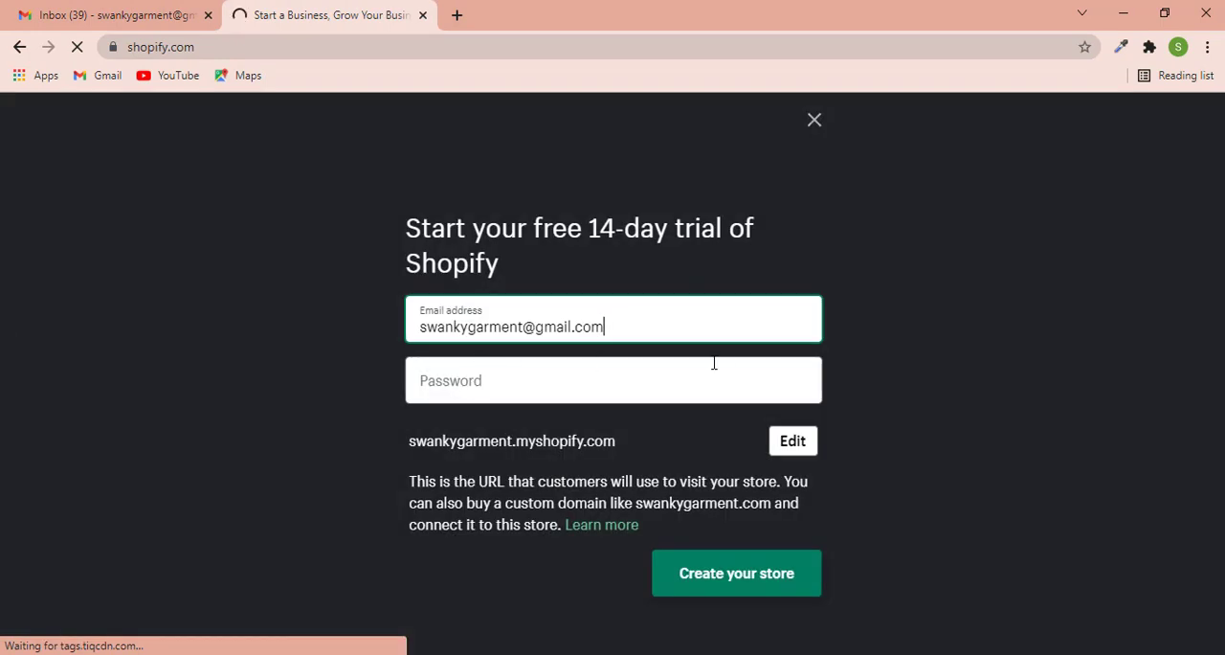
- Enter the account password, create the store, and save the login in the browser
click(563, 385)
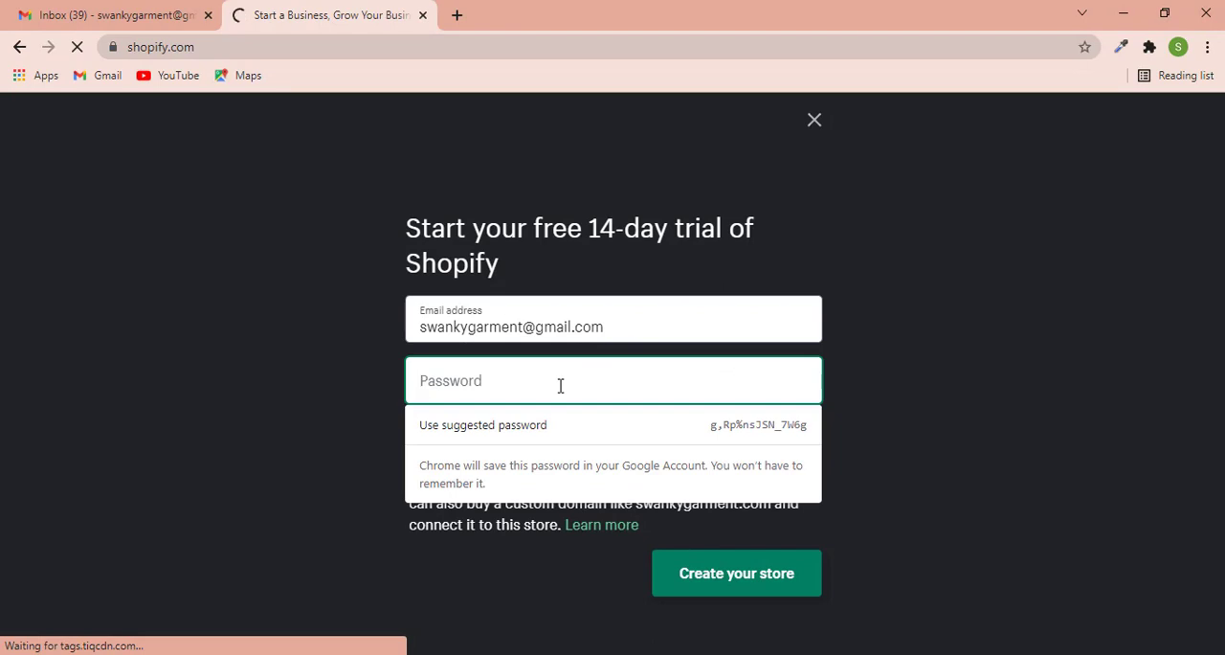
text(••••••)
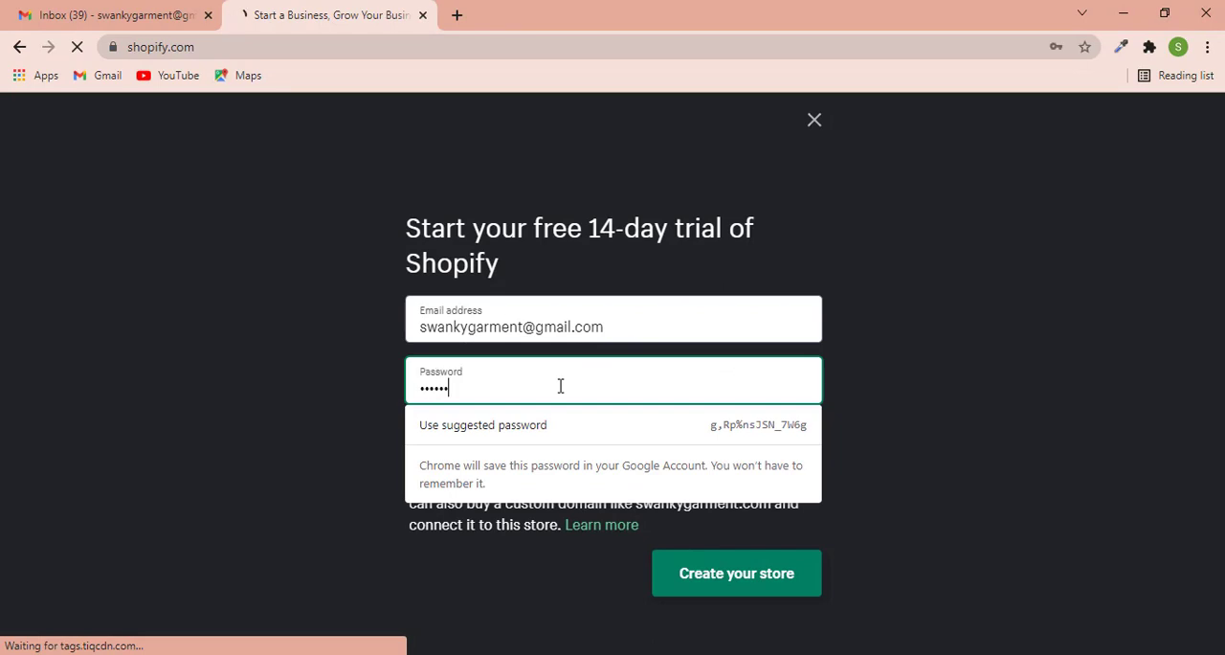
text(••)
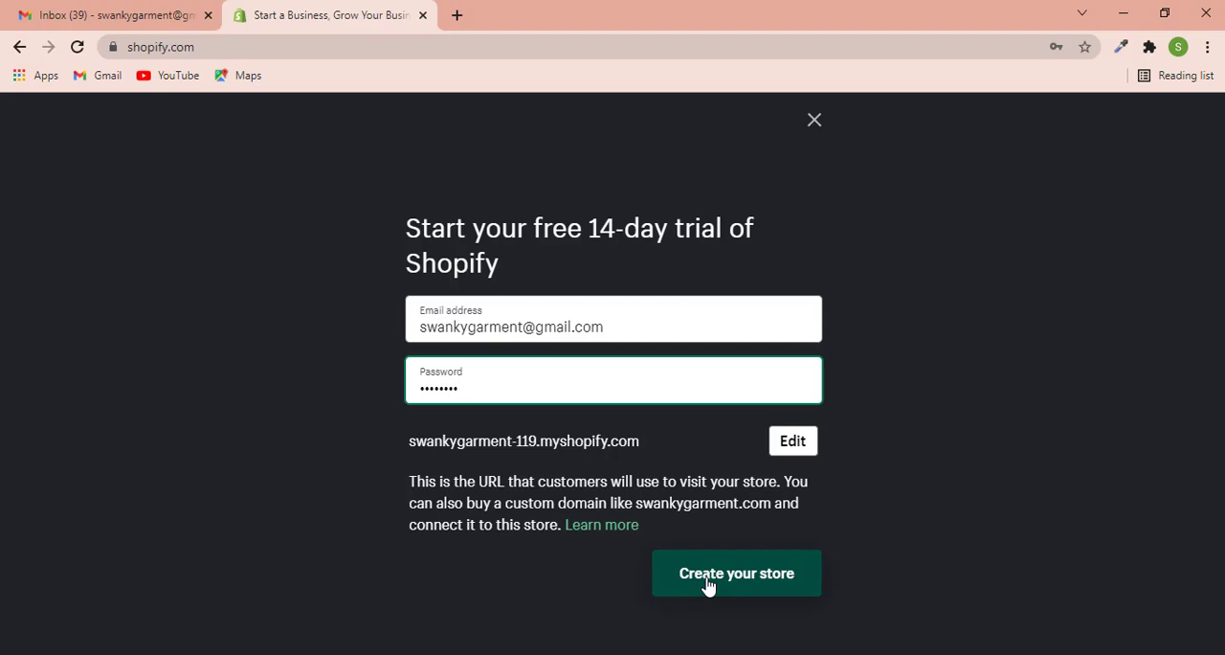
click(708, 579)
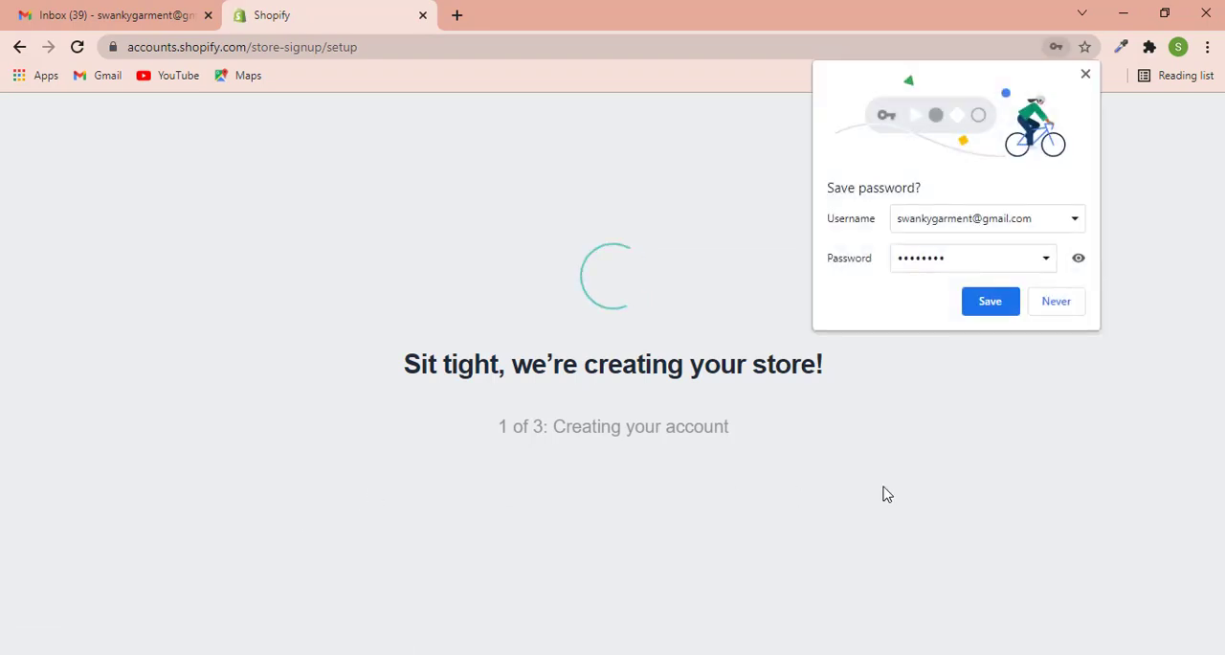
click(986, 311)
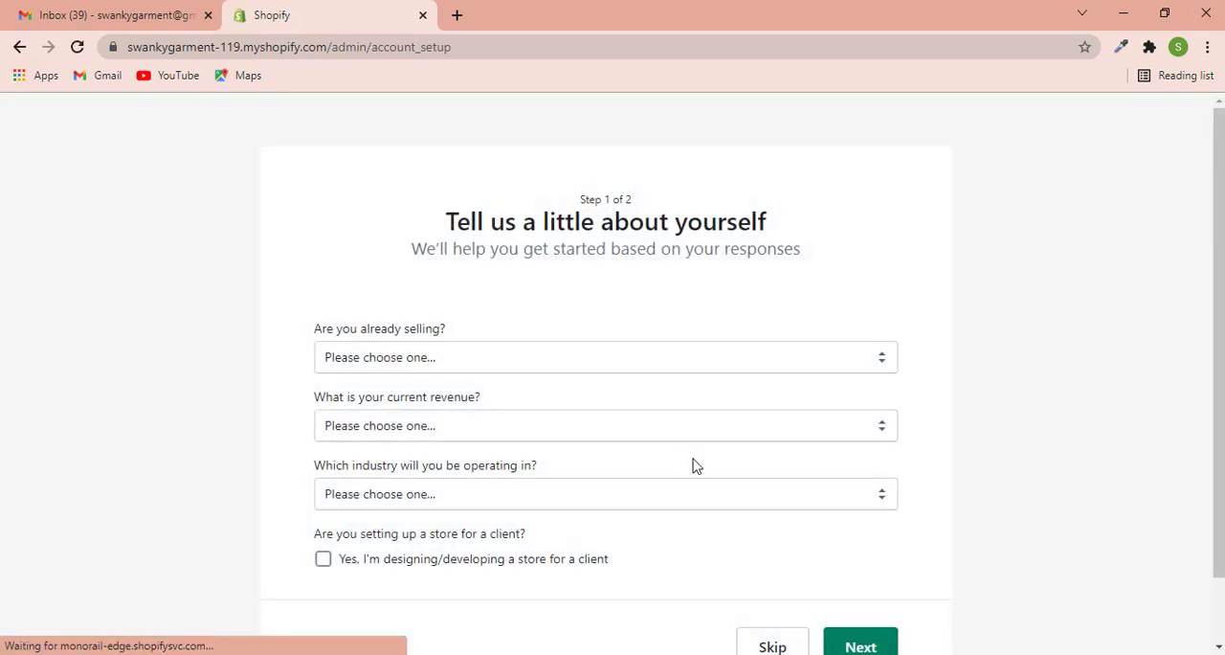
- Skip the questionnaire about selling and revenue, and fill in the first and last name for the business address
scroll(695, 466, down, 1)
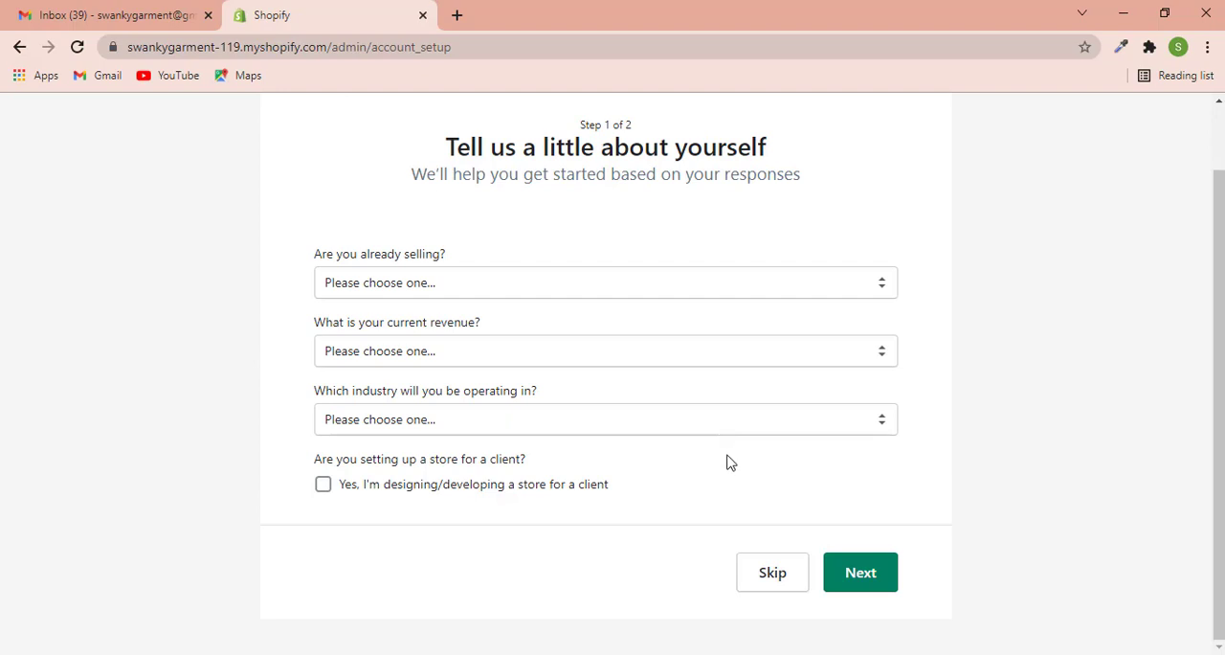
click(773, 573)
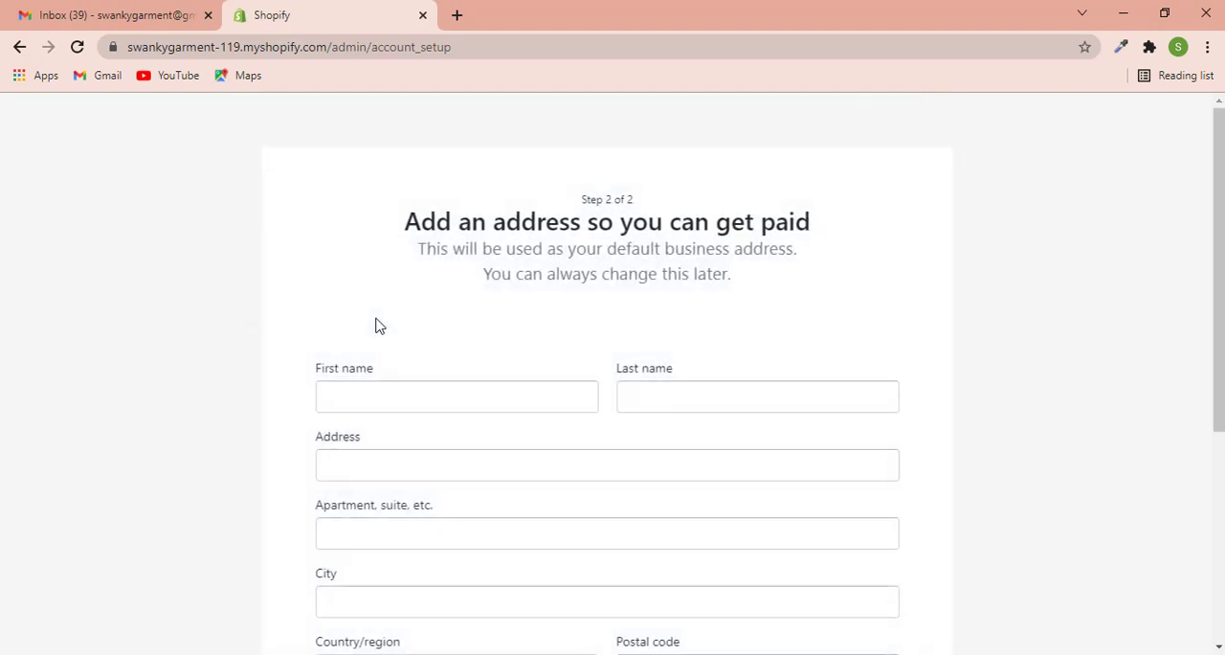
scroll(169, 367, down, 3)
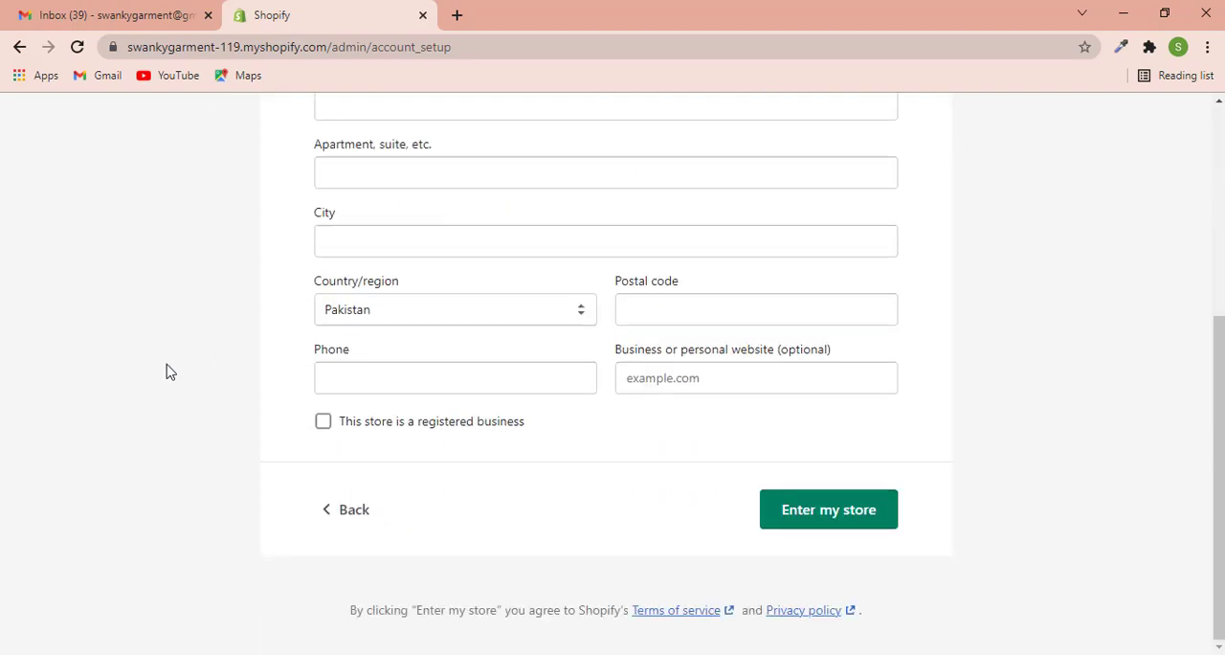
scroll(169, 370, up, 3)
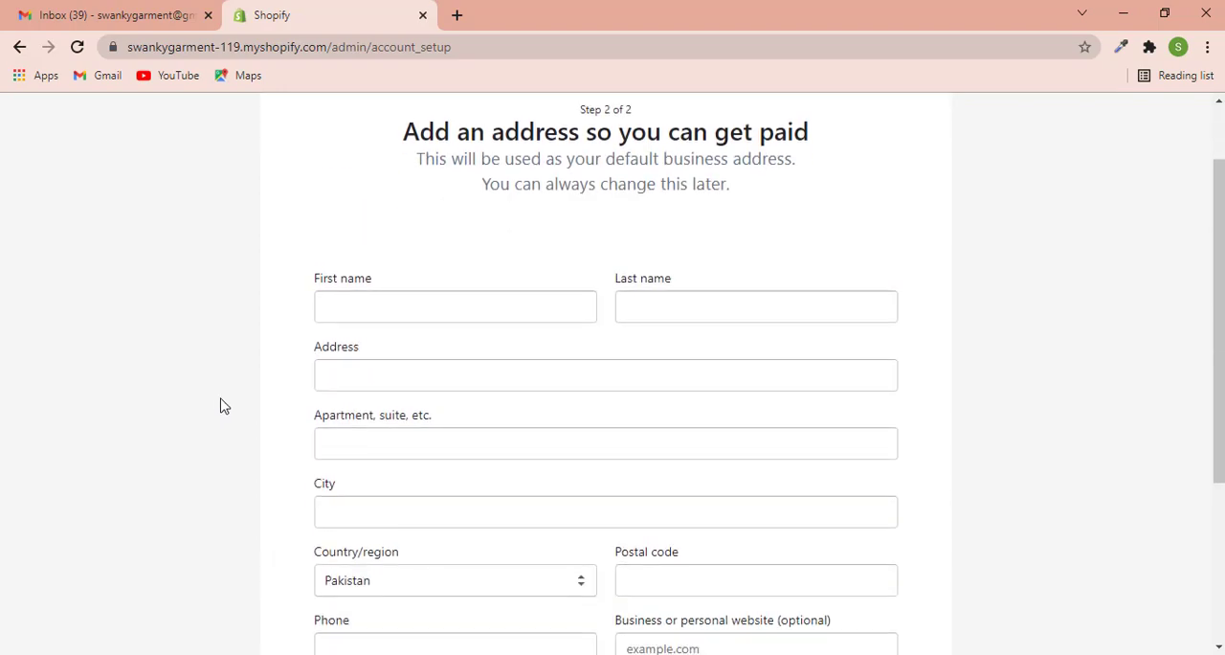
click(399, 313)
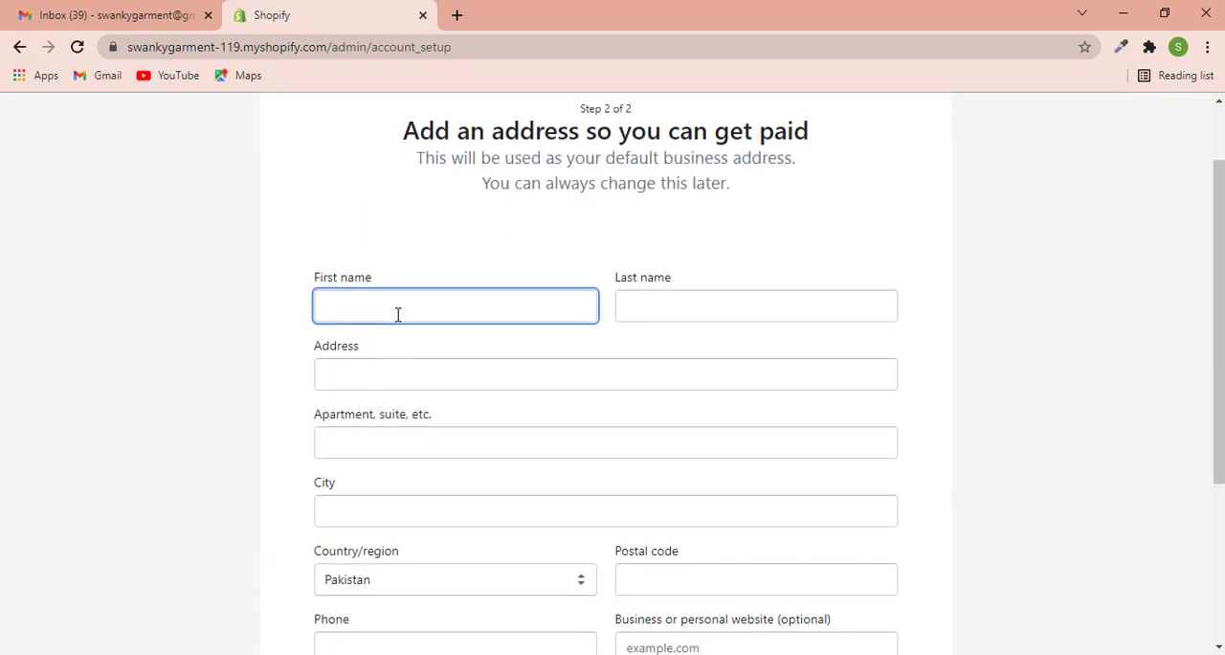
text(Swanky)
key(Tab)
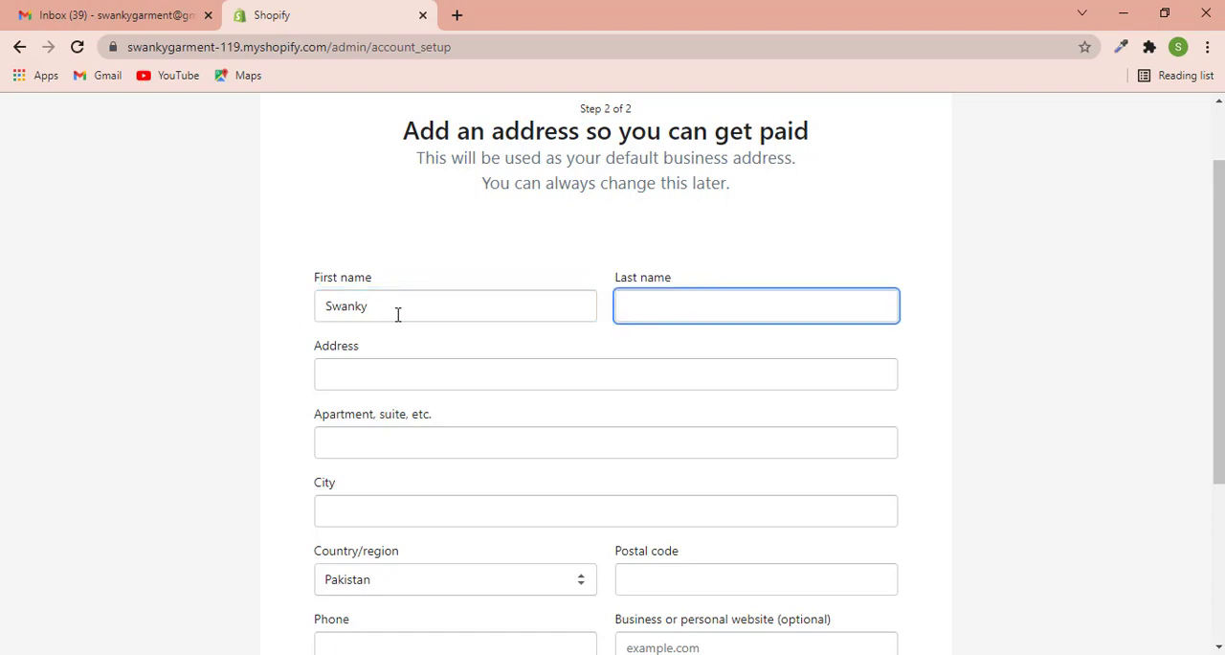
text(Garment)
key(Tab)
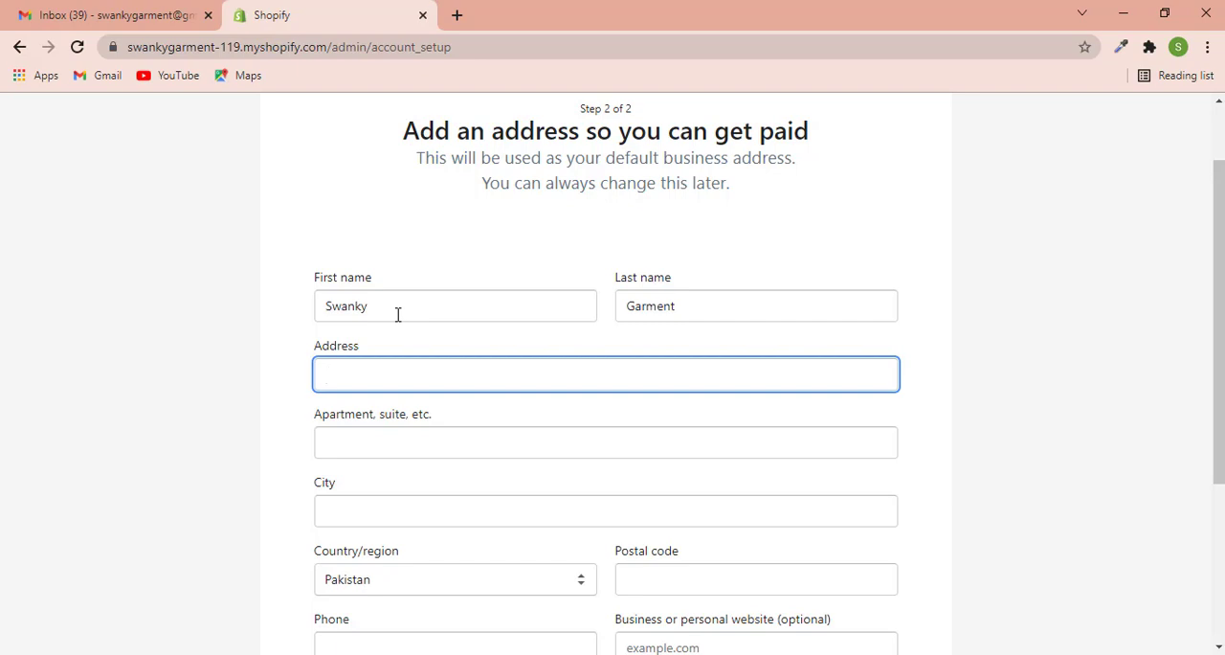
- Fill in the address and city fields of the default business address, leaving the apartment field empty
text(New York)
key(Tab)
key(Tab)
text(New )
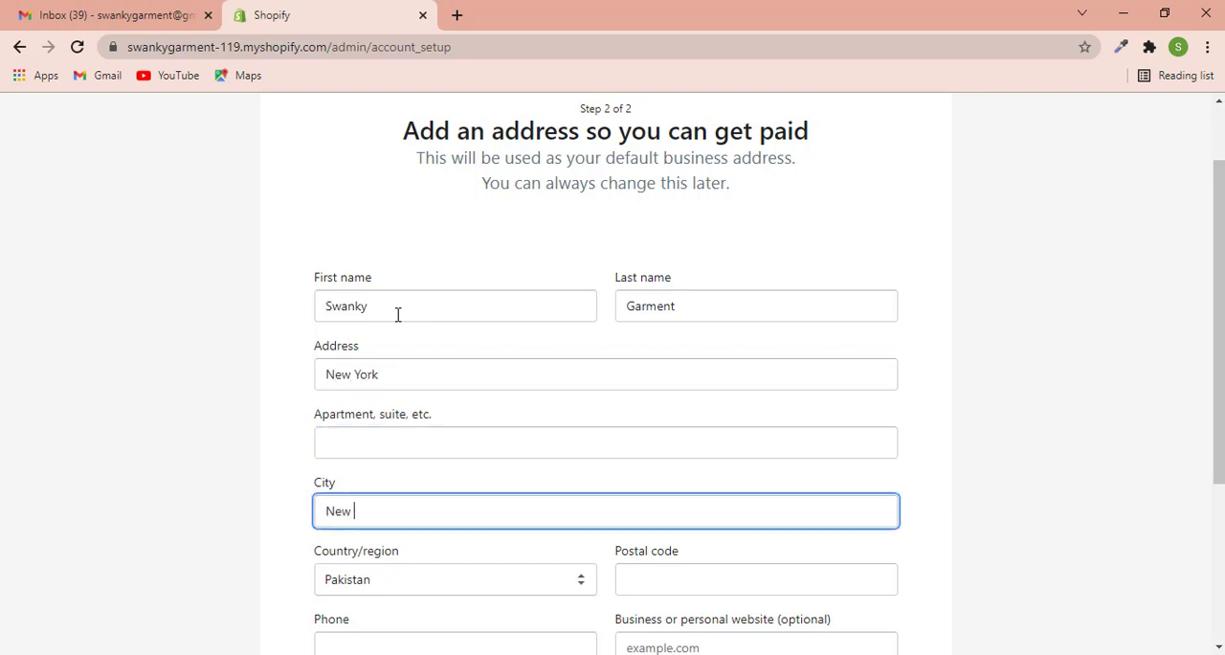
text(York)
- Set the business address country to United States and the state to New York
click(575, 581)
scroll(492, 468, down, 15)
scroll(470, 447, down, 5)
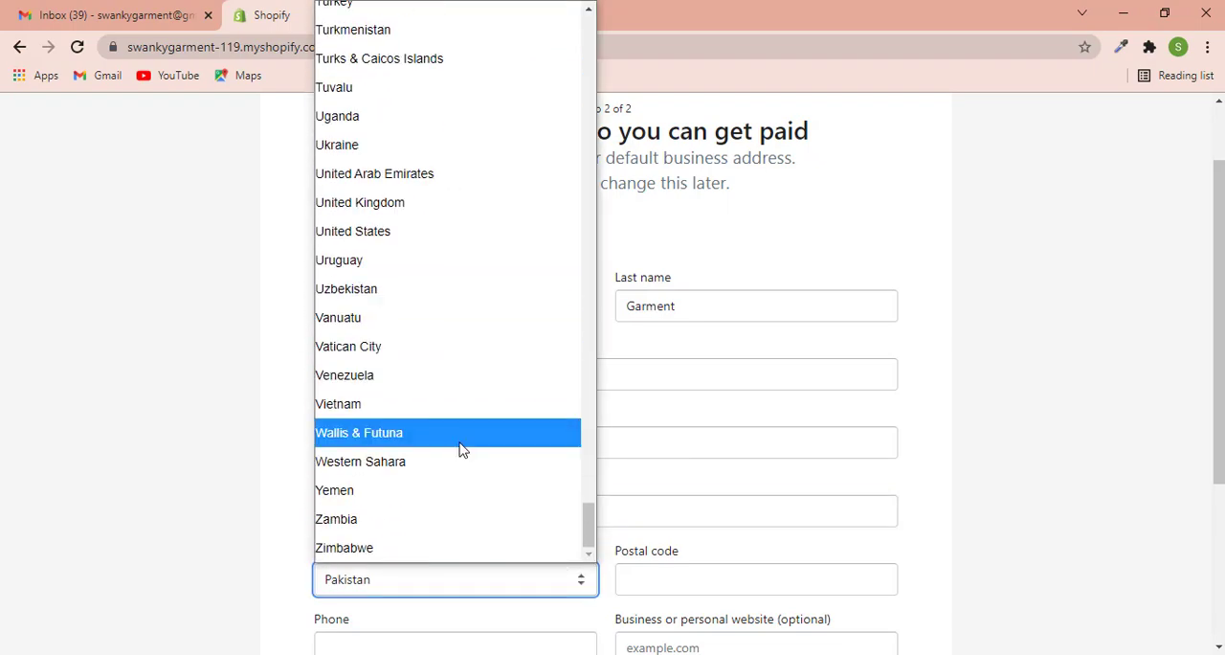
click(369, 230)
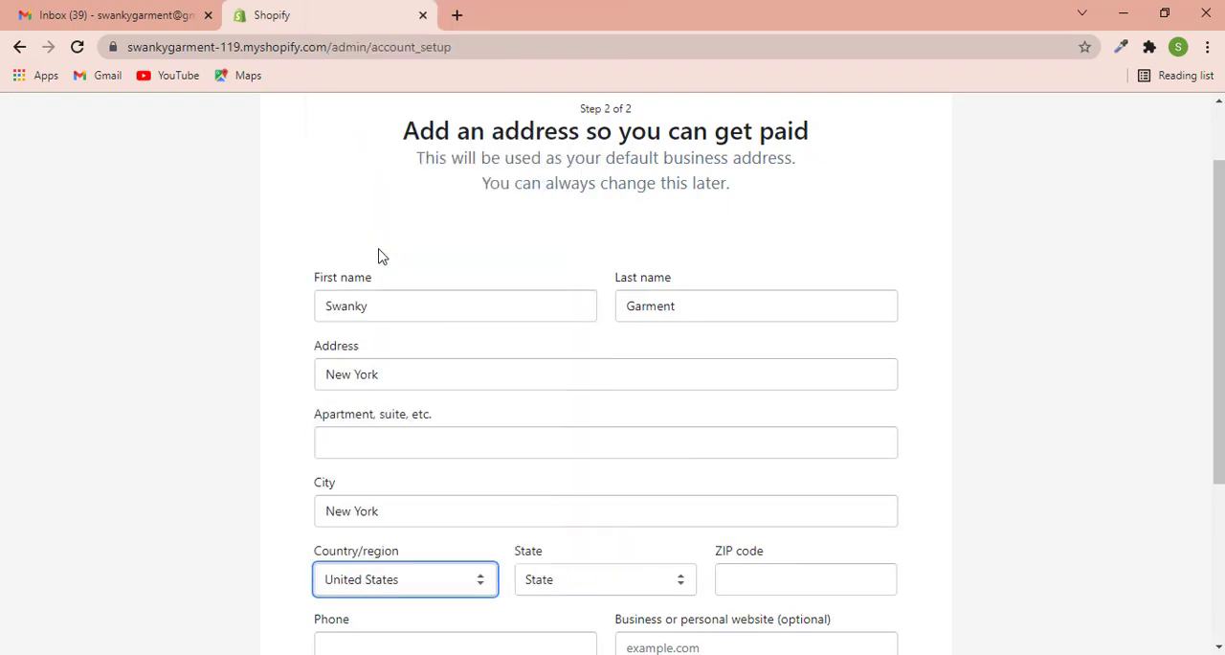
scroll(810, 424, down, 2)
click(640, 410)
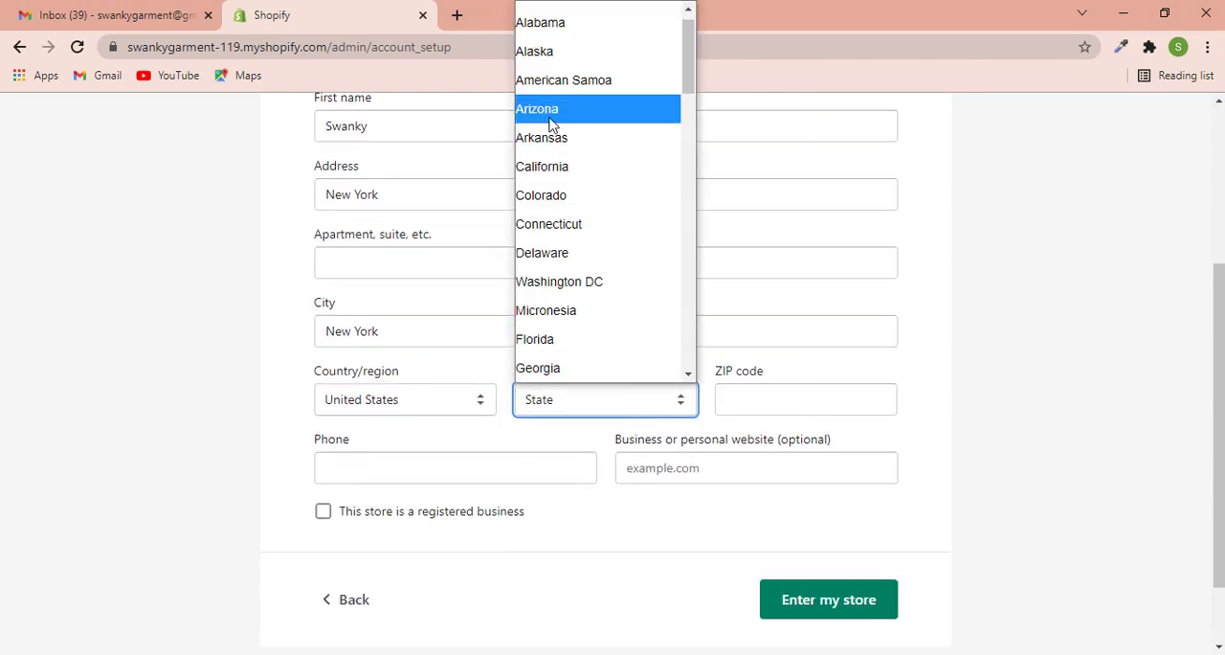
scroll(597, 266, down, 4)
scroll(596, 266, down, 2)
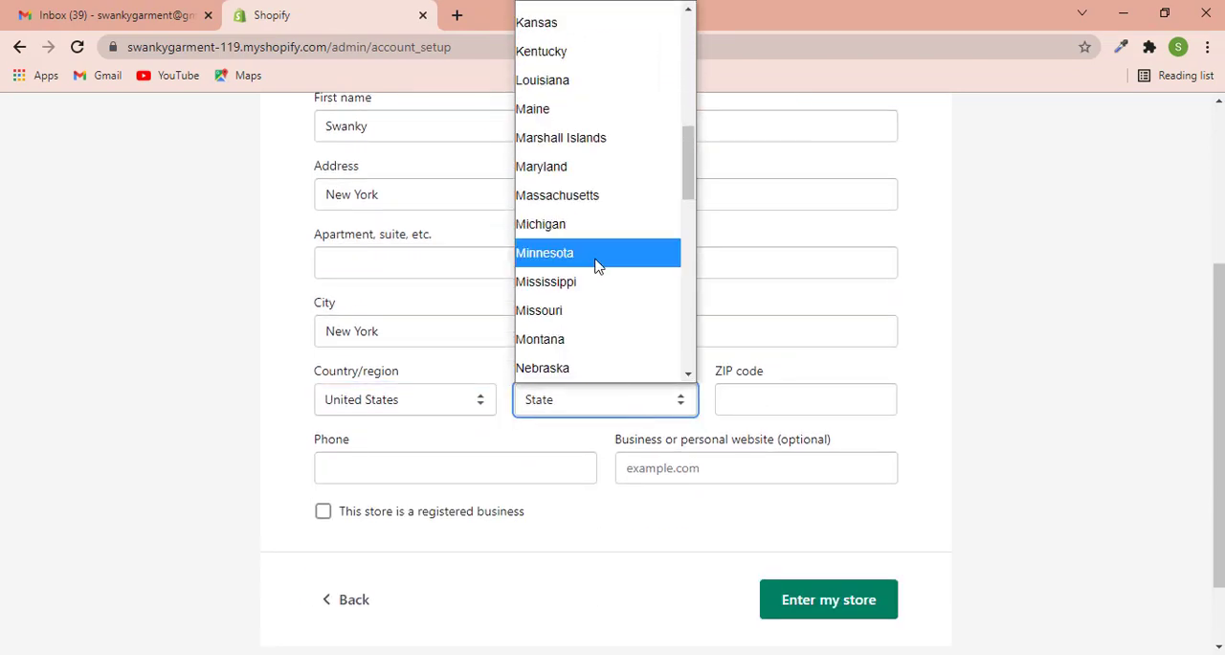
scroll(569, 303, down, 2)
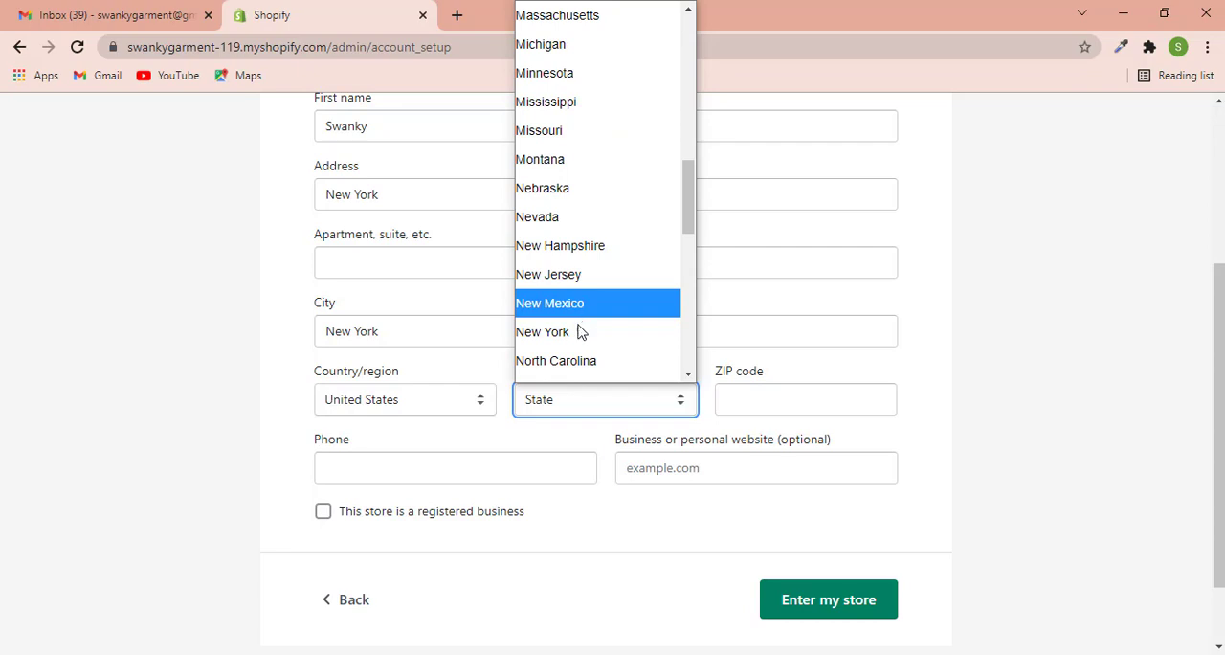
click(578, 332)
- Fill in the ZIP code and phone number, and submit the address form to enter the store
click(768, 401)
text(10001)
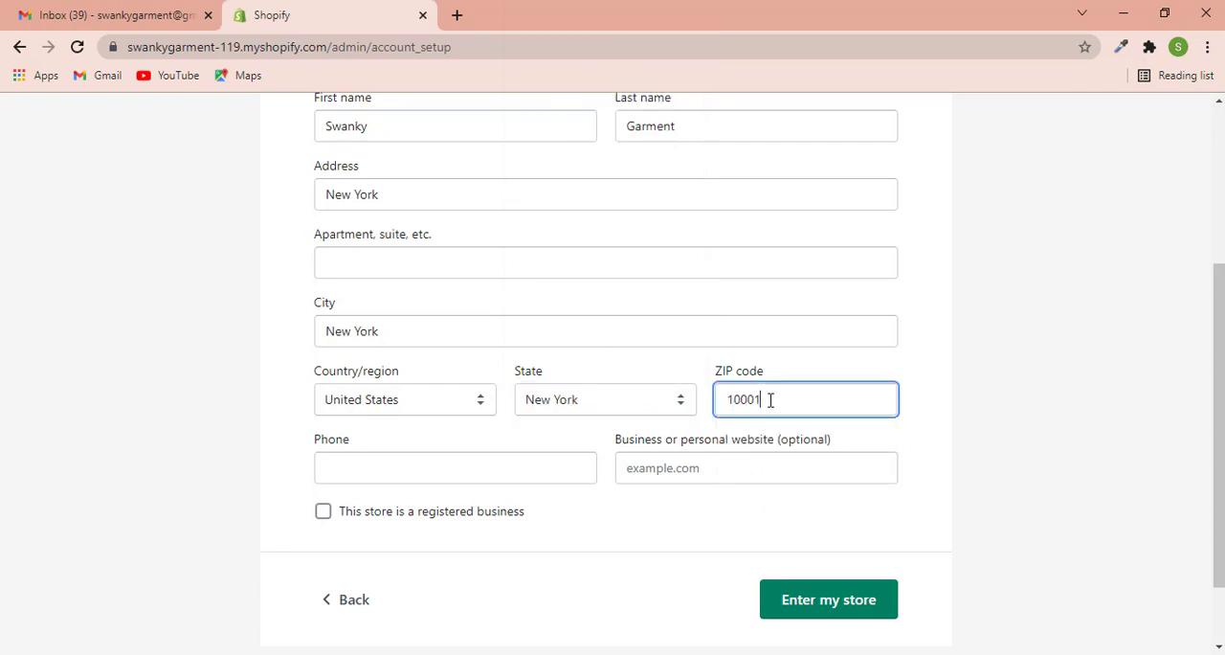
click(484, 465)
text(1234567)
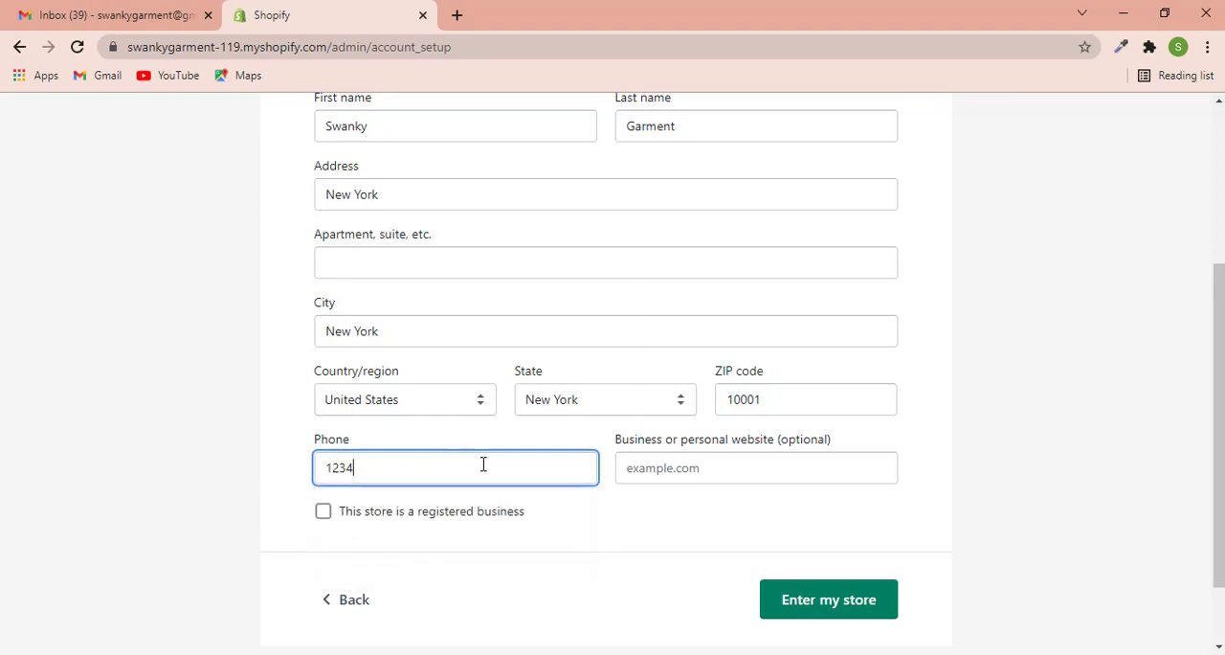
text(890)
click(795, 601)
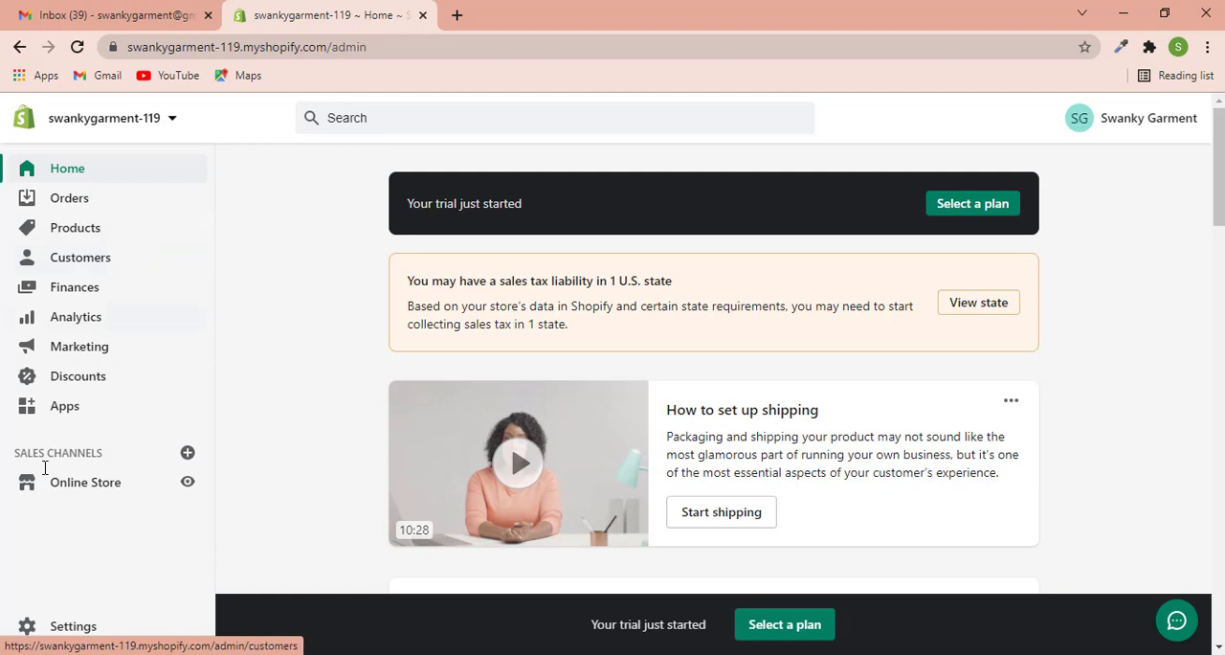
- Upload the theme file Booster.zip from the D: drive to the online store's theme library
click(89, 490)
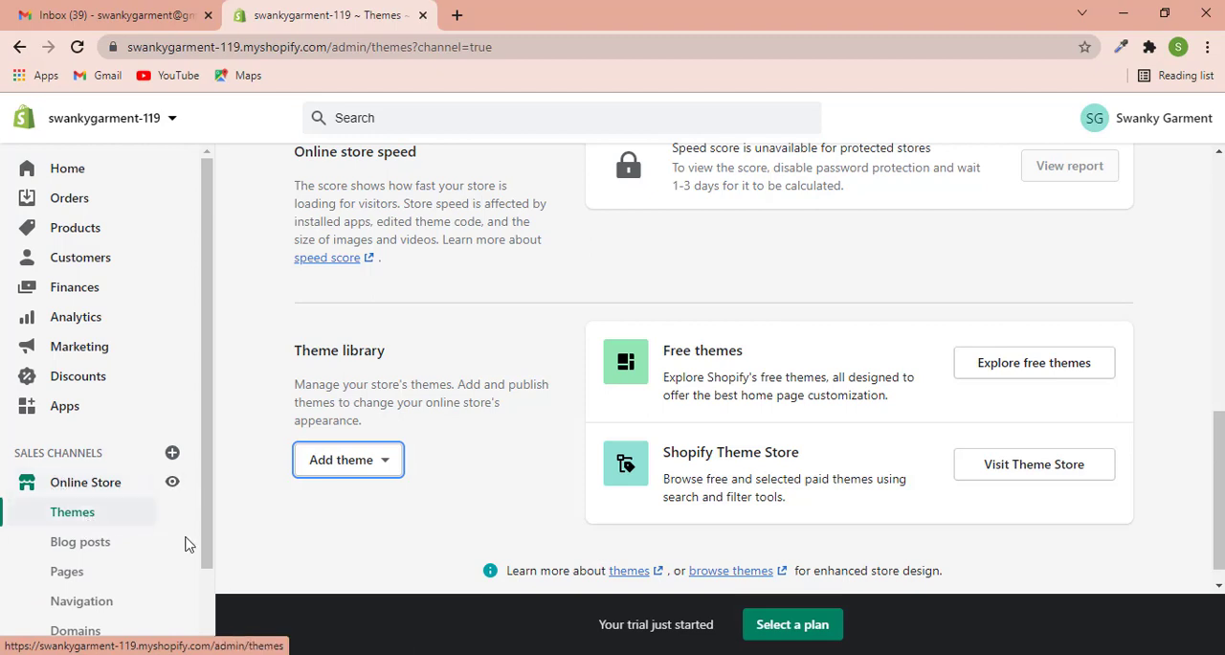
click(346, 463)
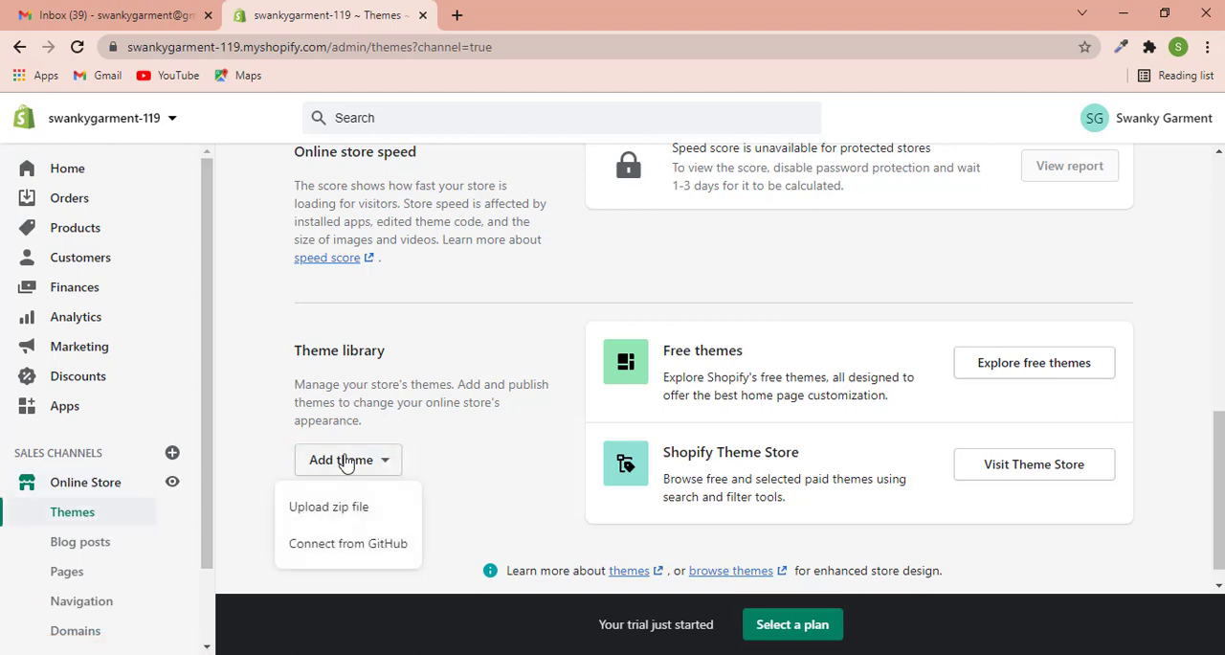
click(328, 514)
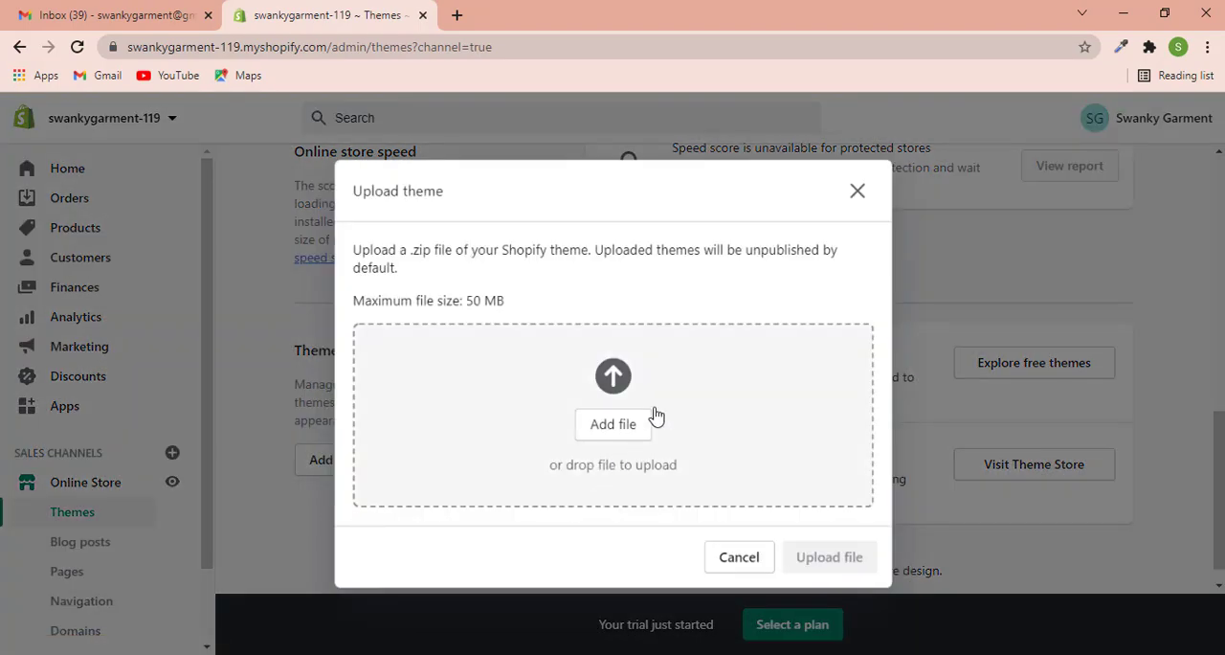
click(622, 429)
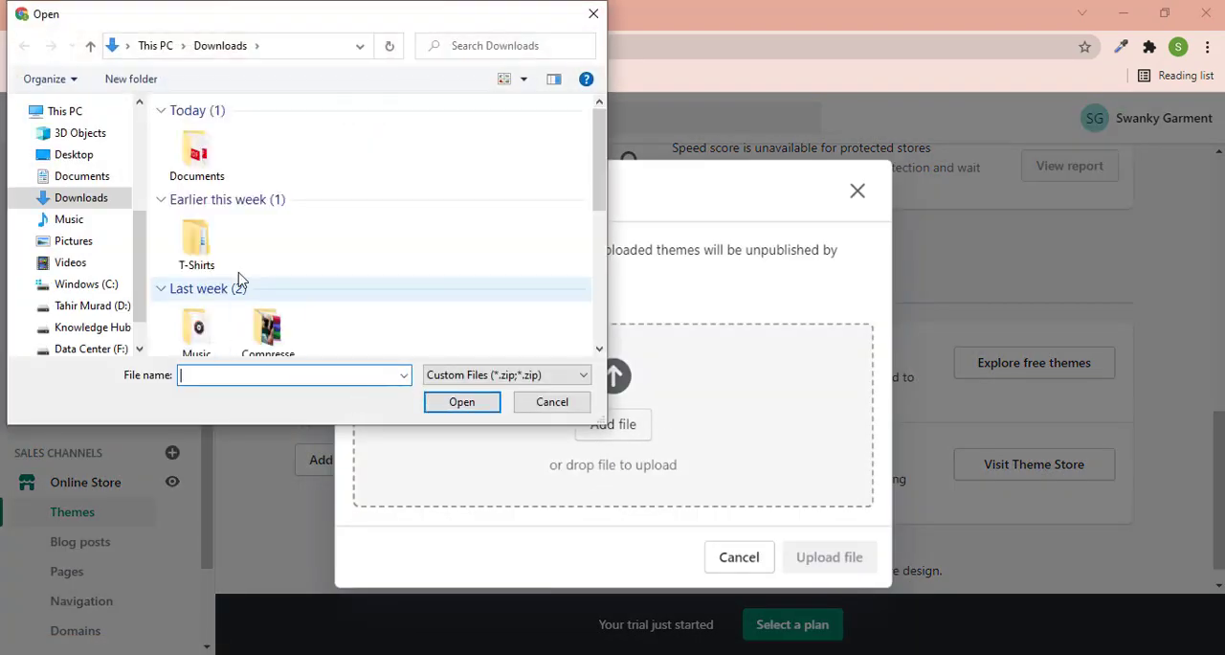
scroll(239, 277, down, 6)
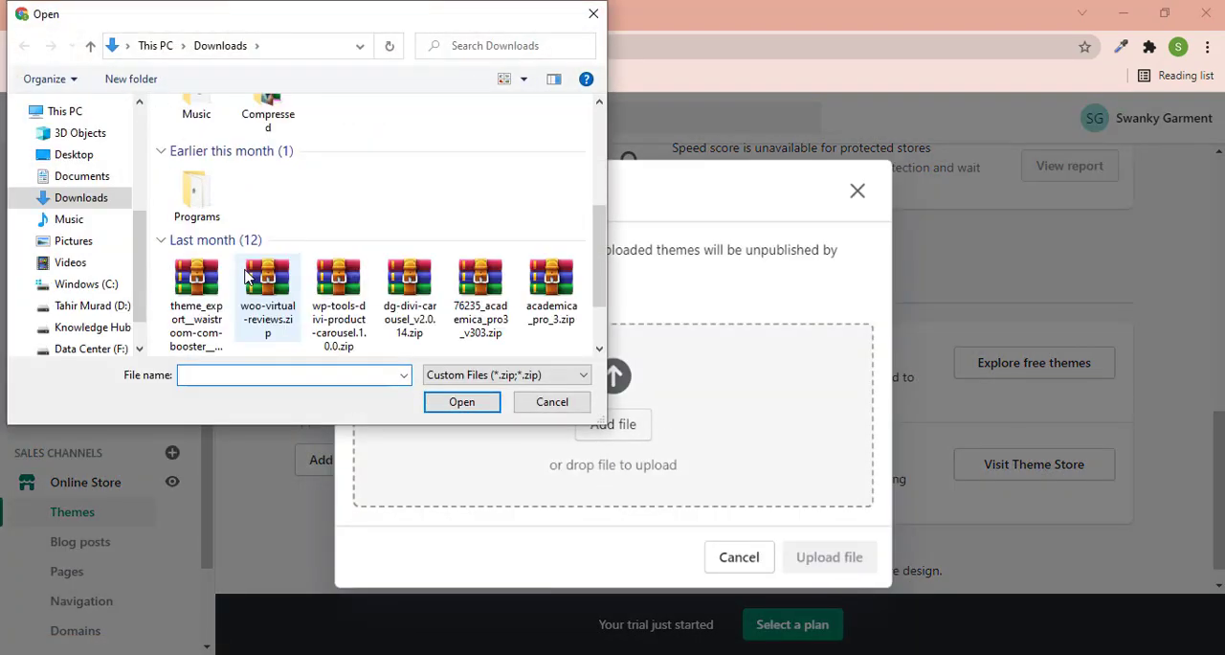
click(95, 306)
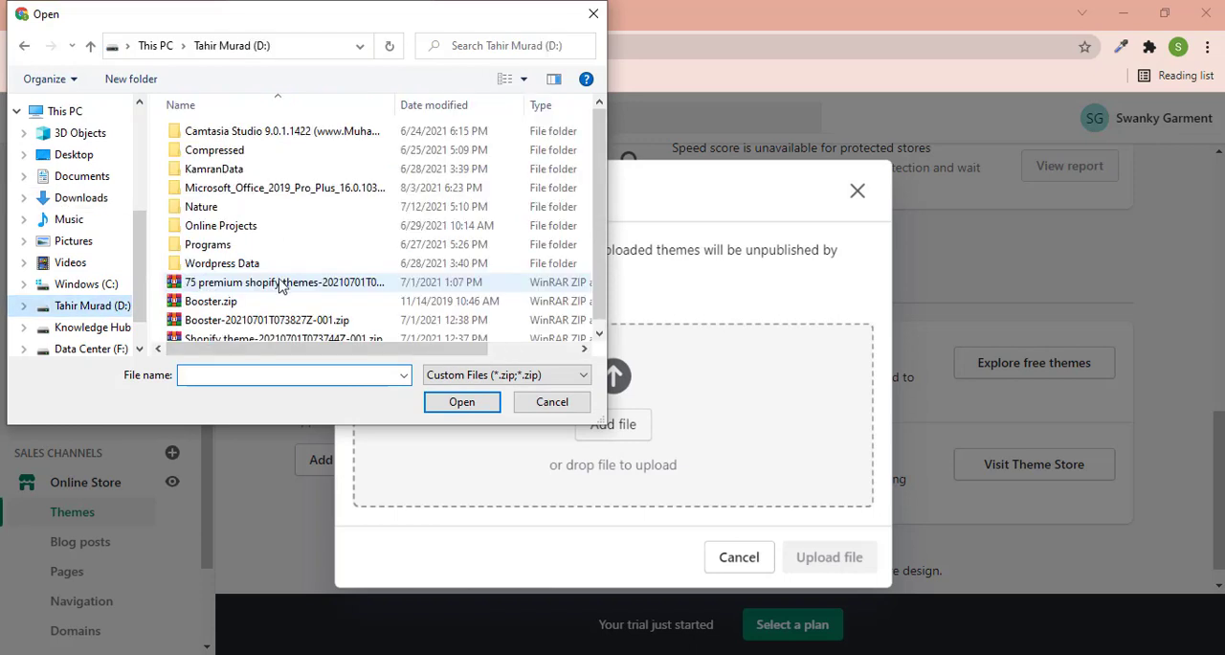
click(223, 299)
click(495, 402)
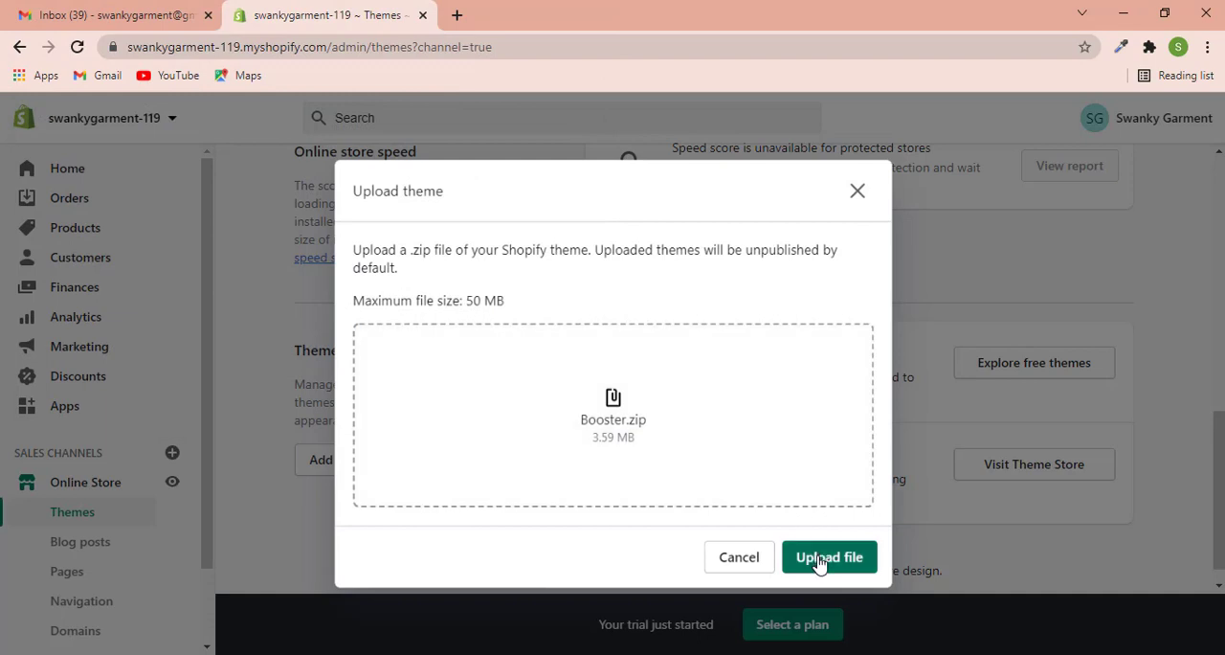
click(820, 563)
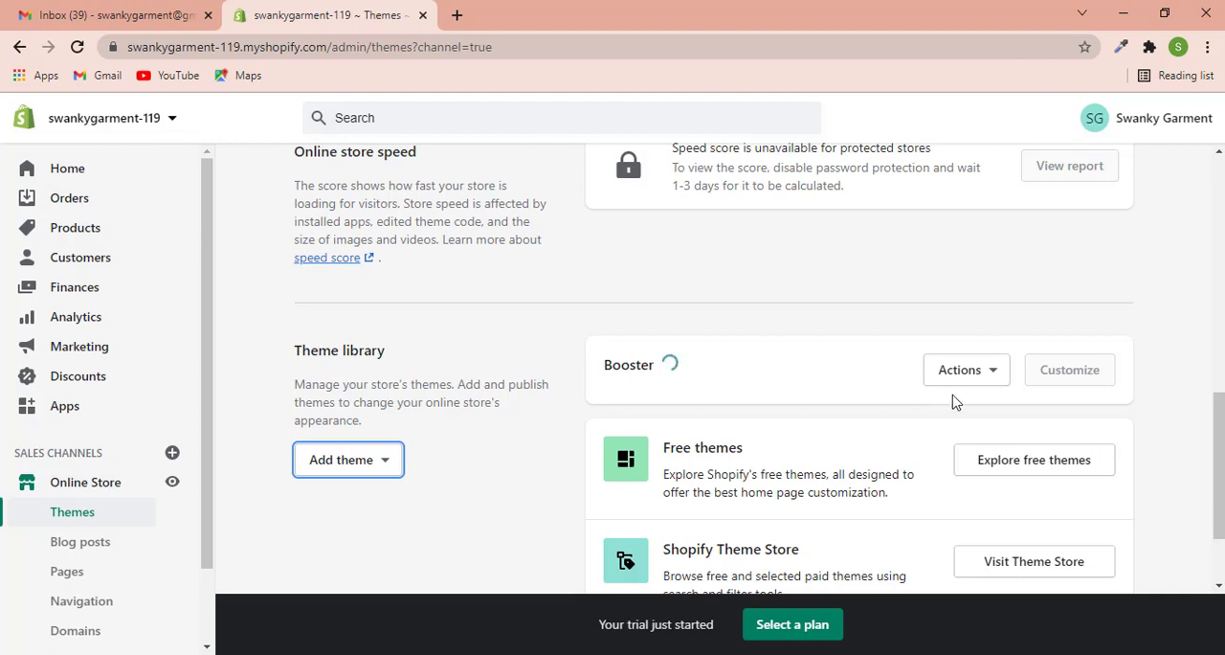
click(988, 374)
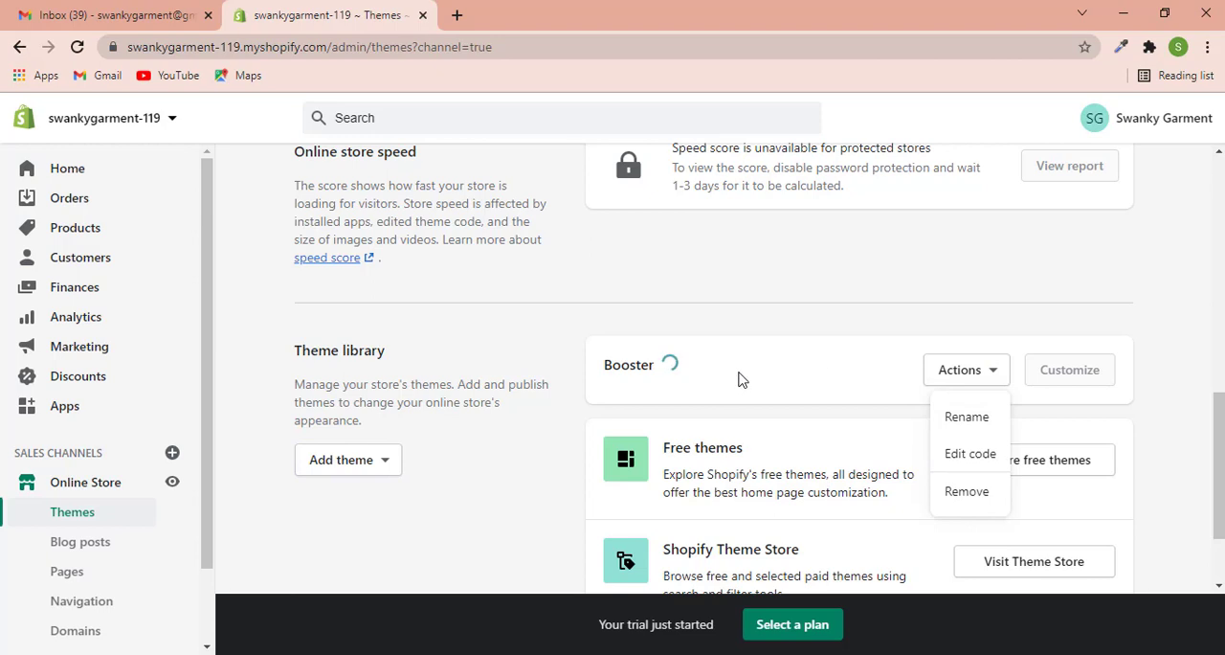
scroll(824, 394, down, 1)
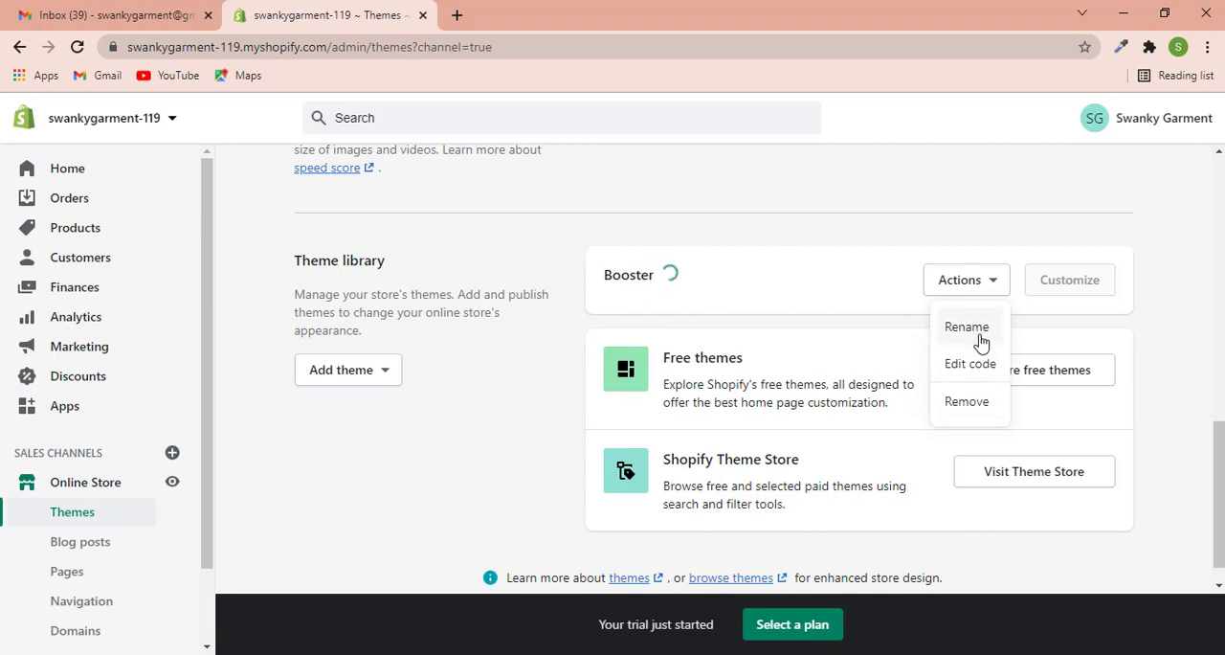
click(1188, 345)
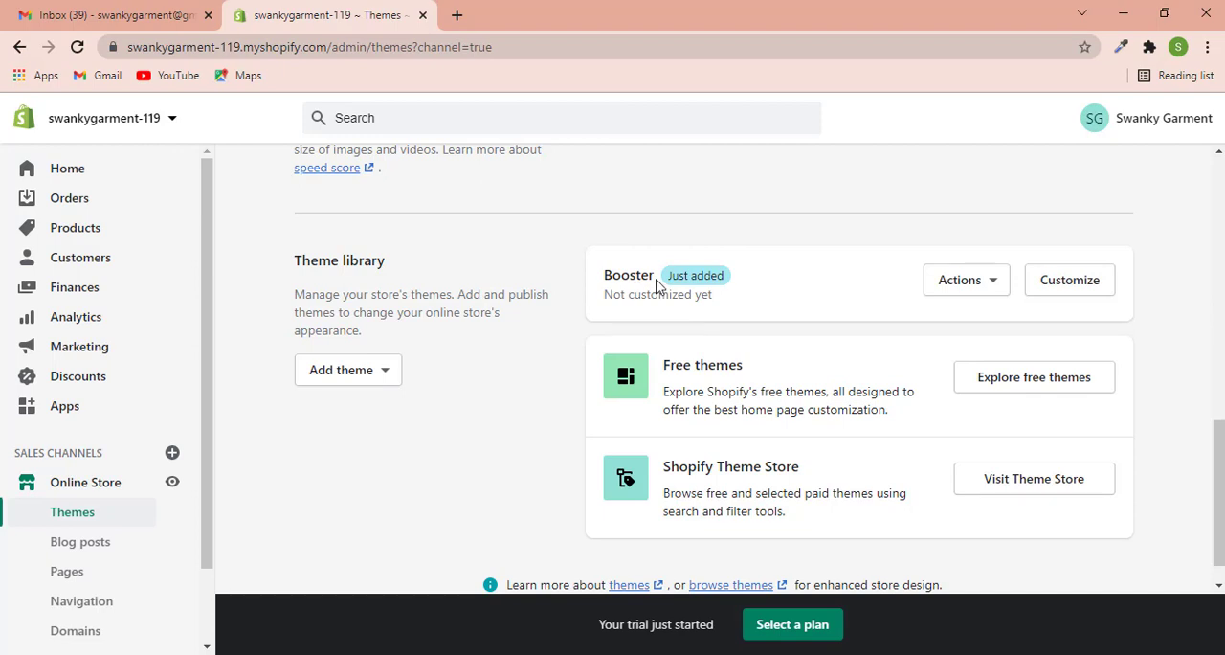
- Publish the Booster theme from the theme library as the store's current theme
click(995, 282)
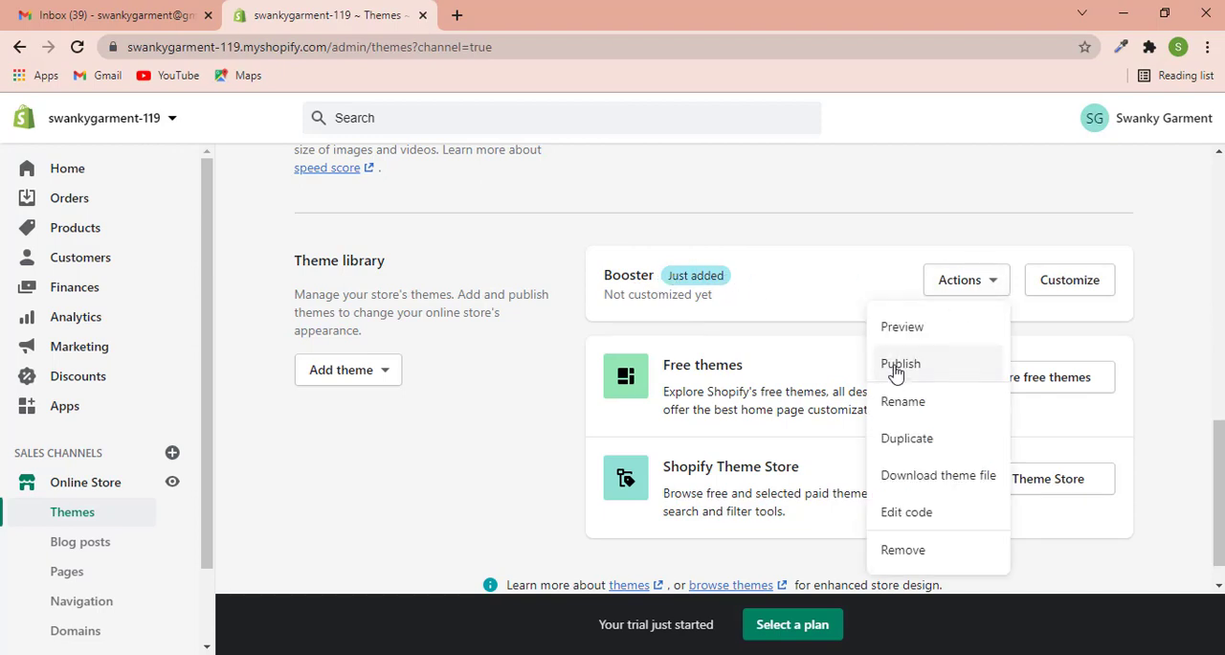
click(900, 365)
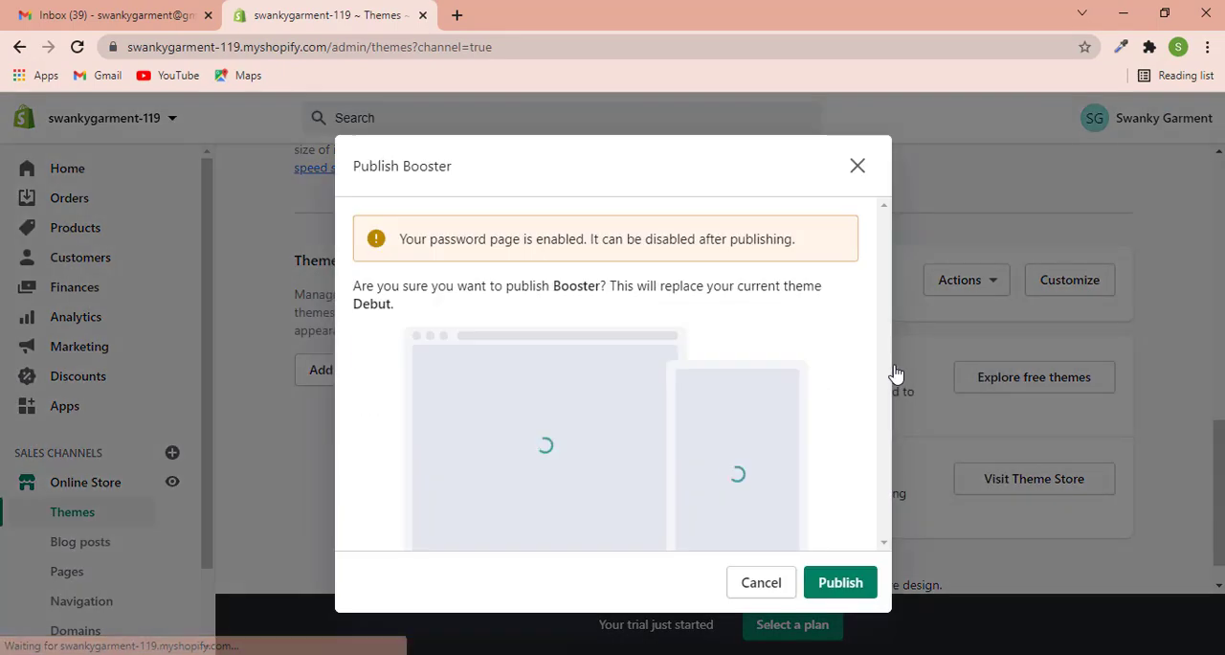
click(840, 581)
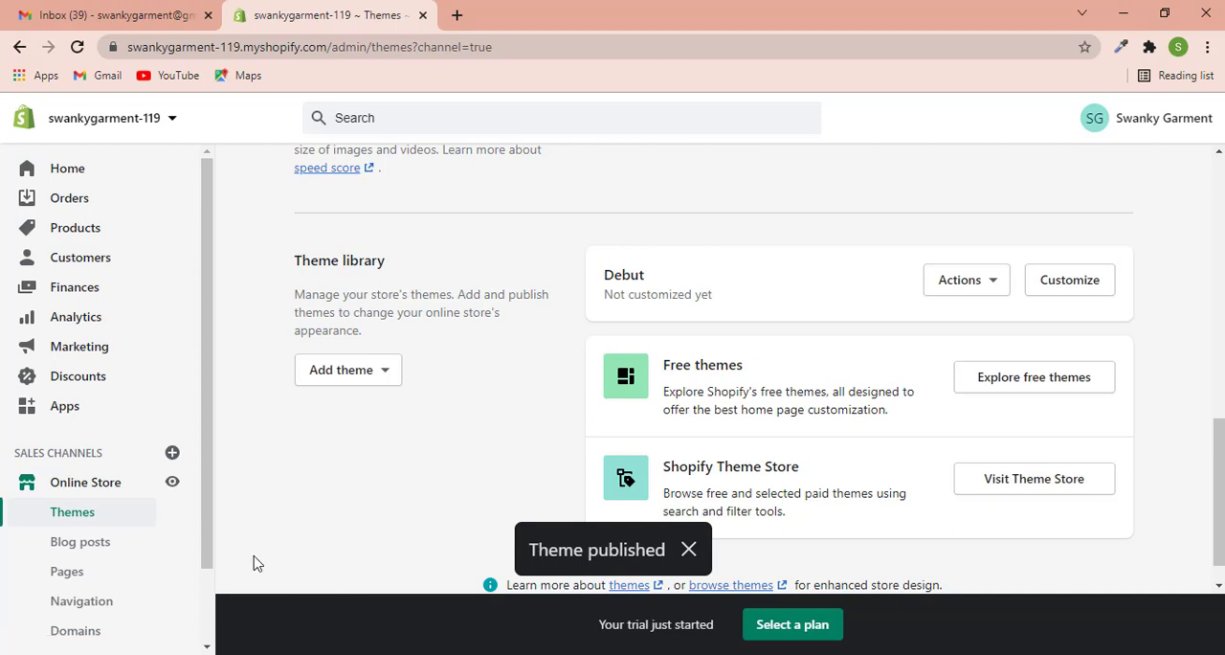
scroll(311, 525, down, 1)
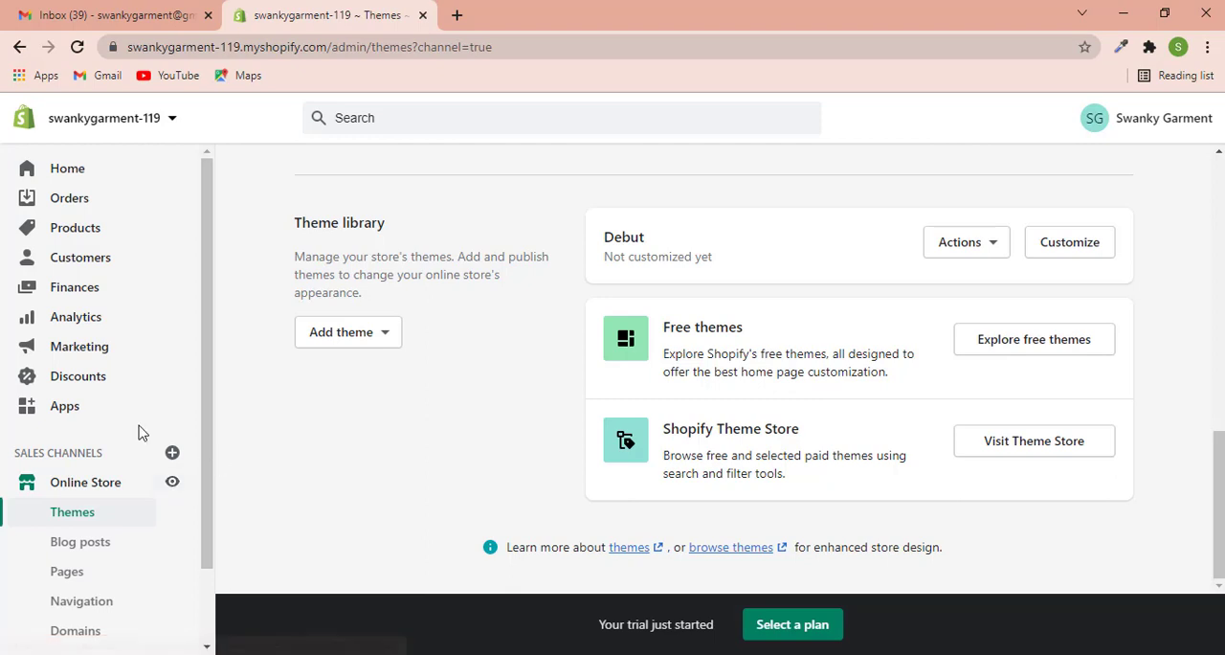
- Start a CSV product import and add the file Leather Harley.csv from the Downloads folder
click(77, 231)
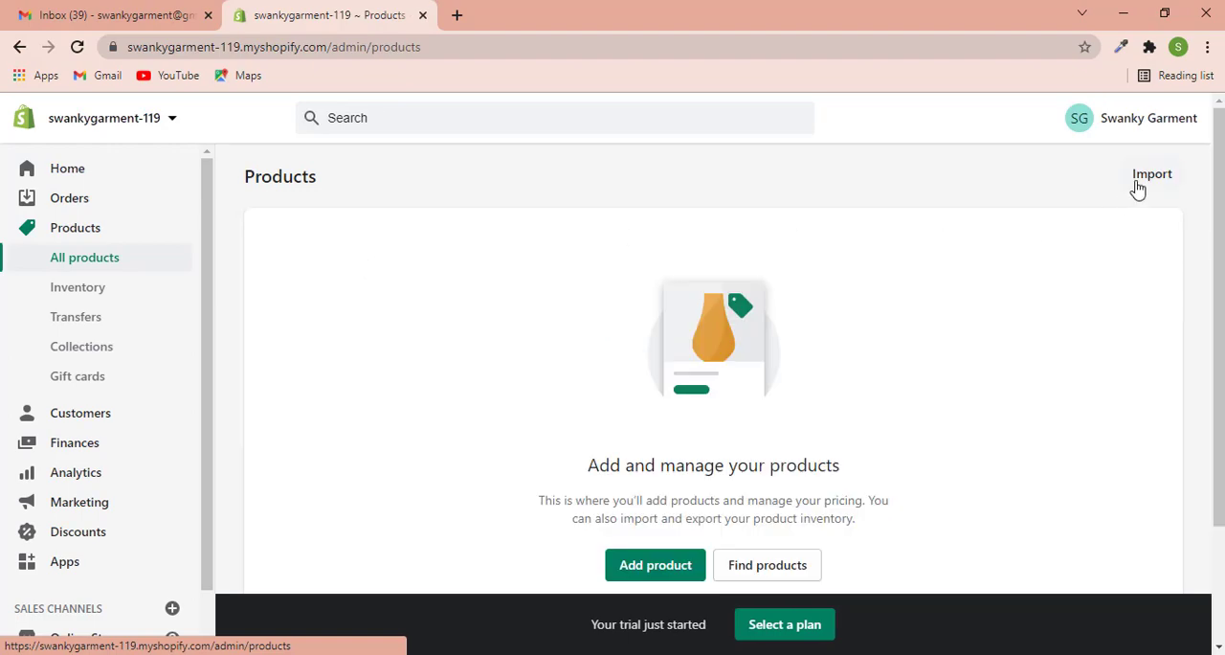
click(1148, 175)
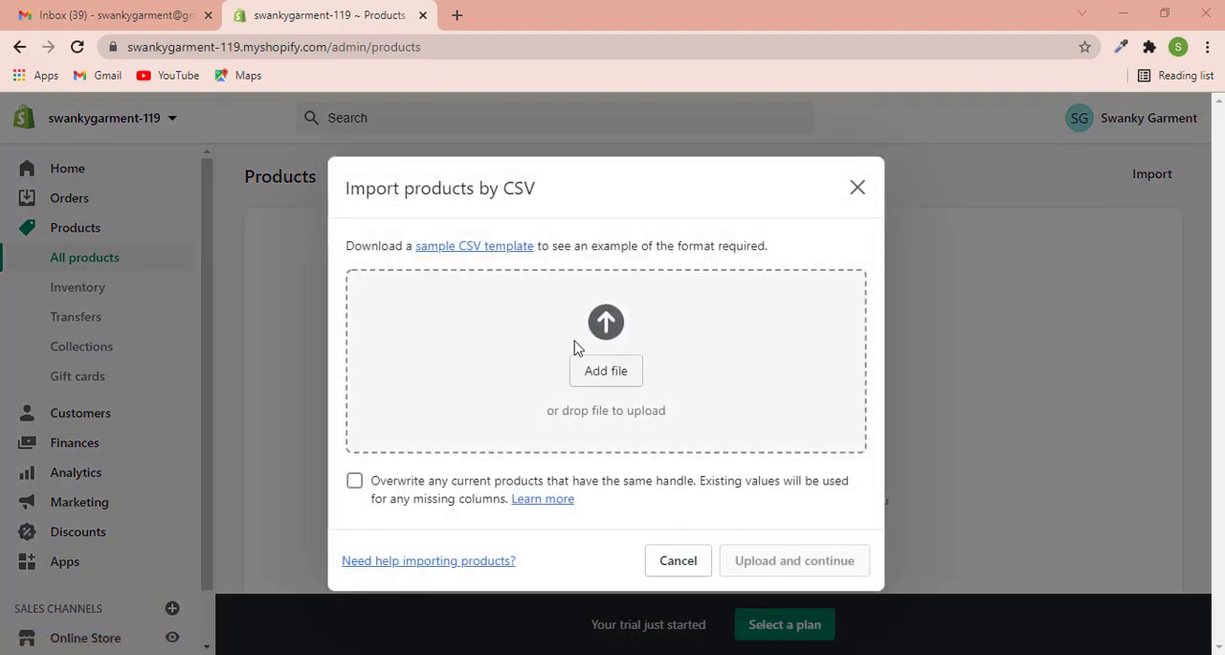
click(577, 348)
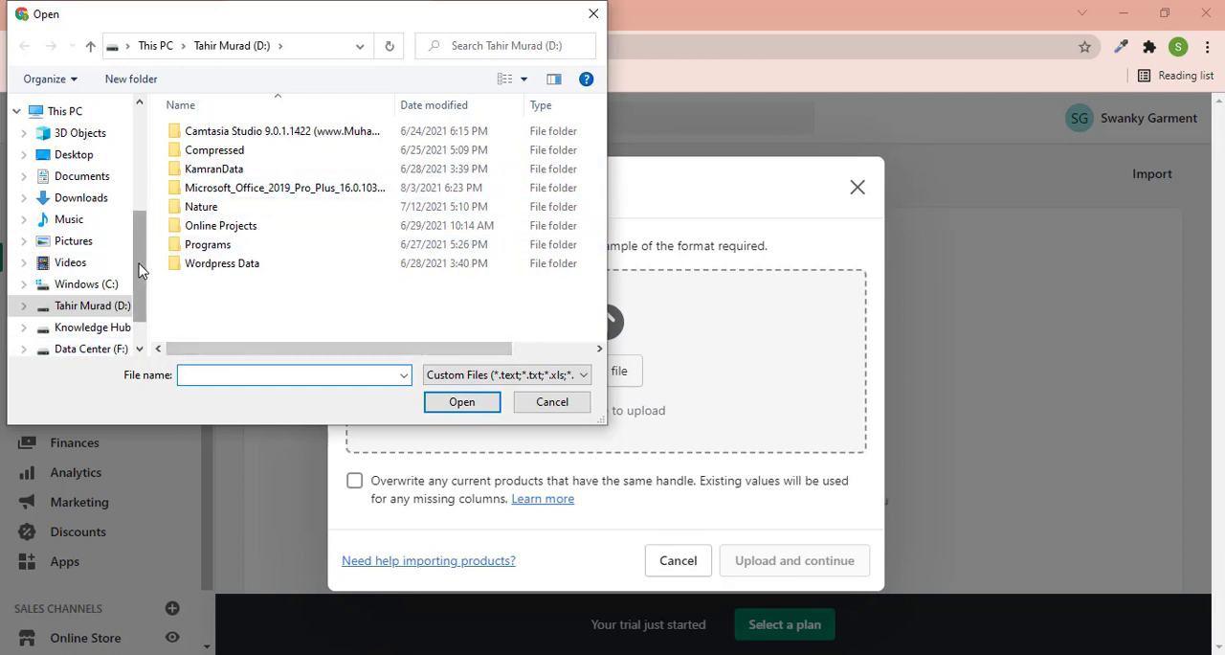
drag(139, 270, 135, 179)
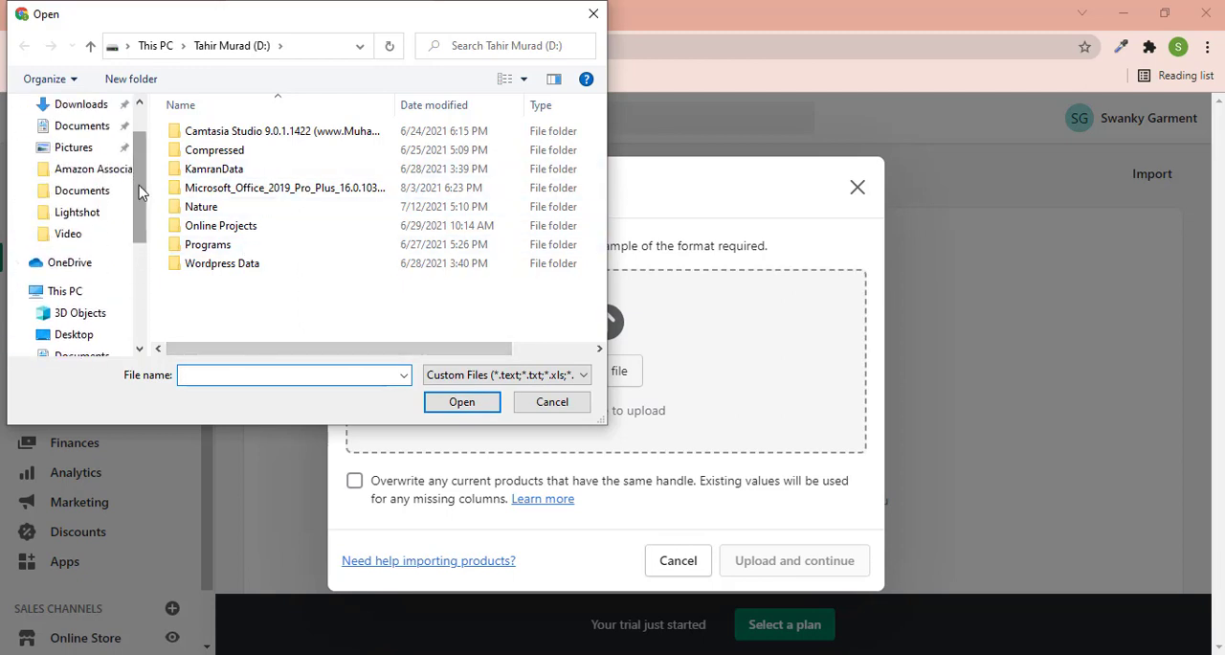
scroll(139, 193, up, 2)
click(95, 162)
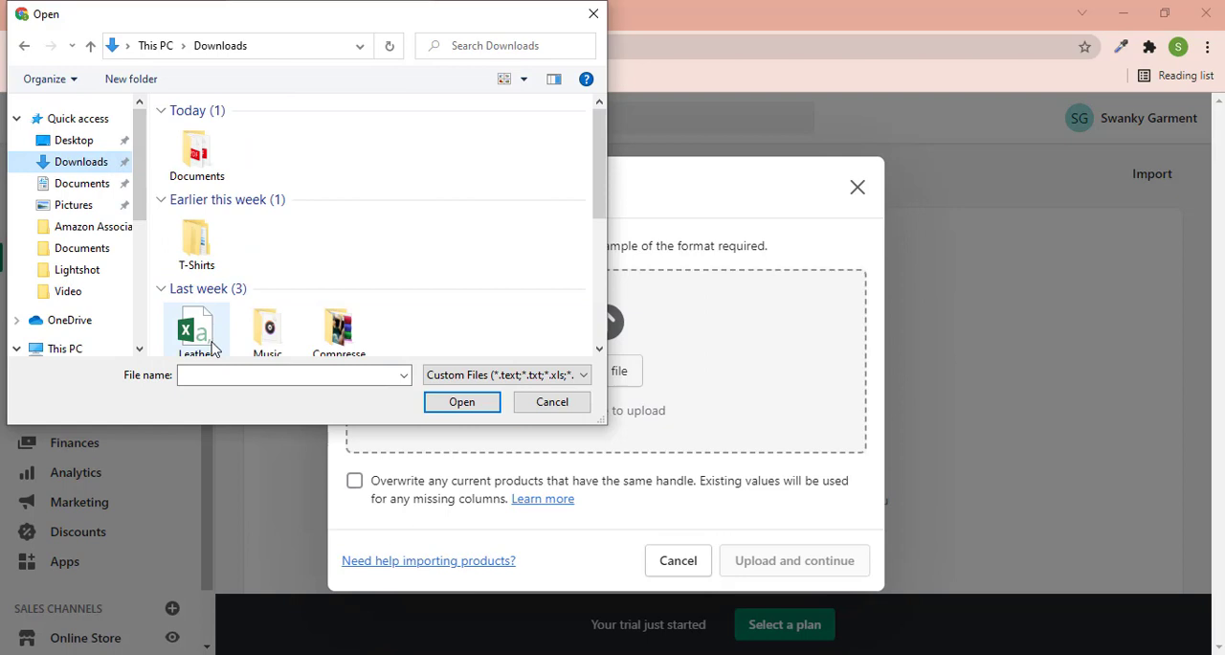
scroll(263, 276, down, 1)
click(200, 251)
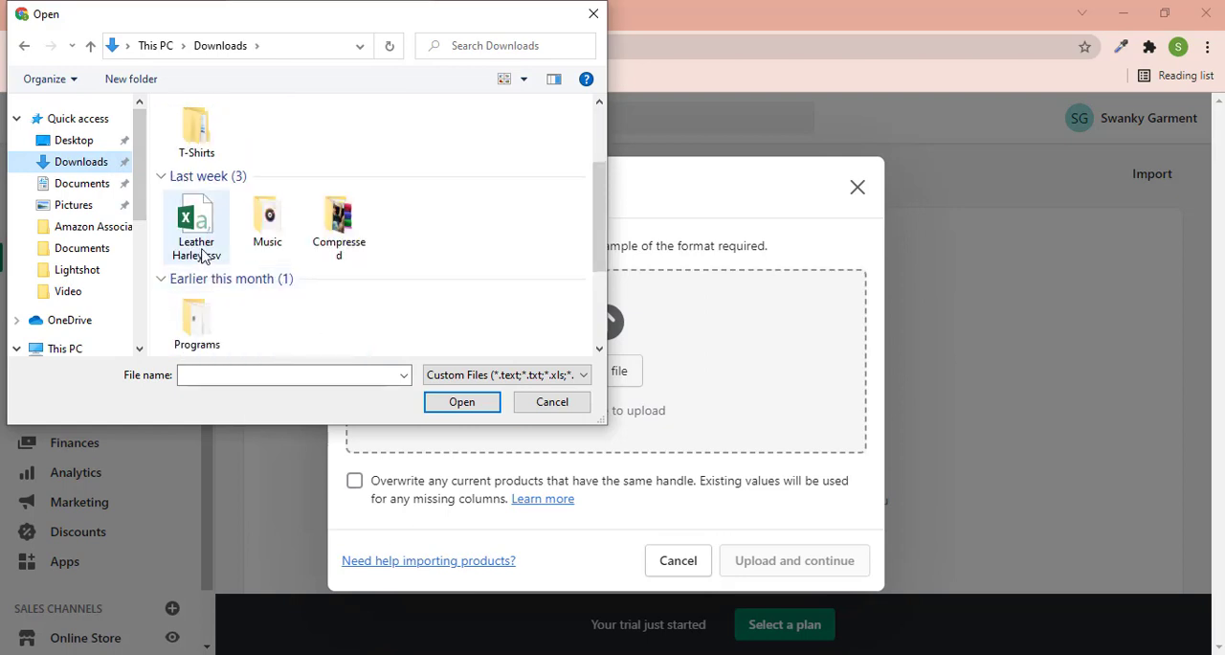
click(460, 403)
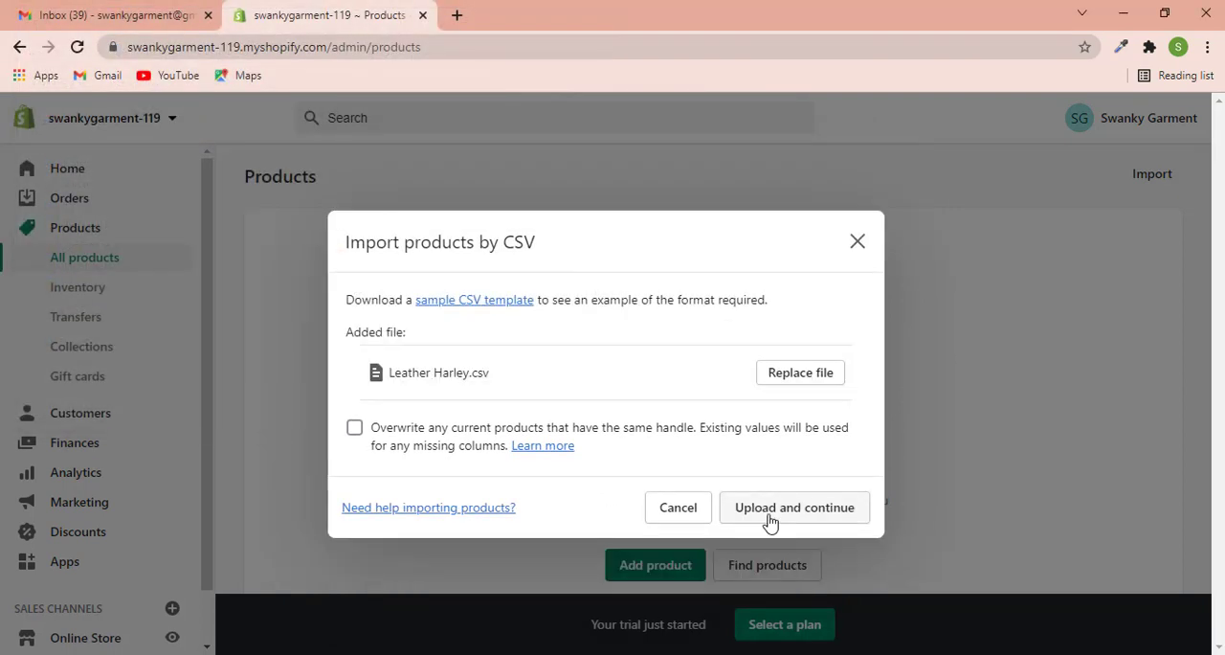
- Upload the CSV without overwriting existing products, start the product import, and dismiss the progress dialog
click(769, 517)
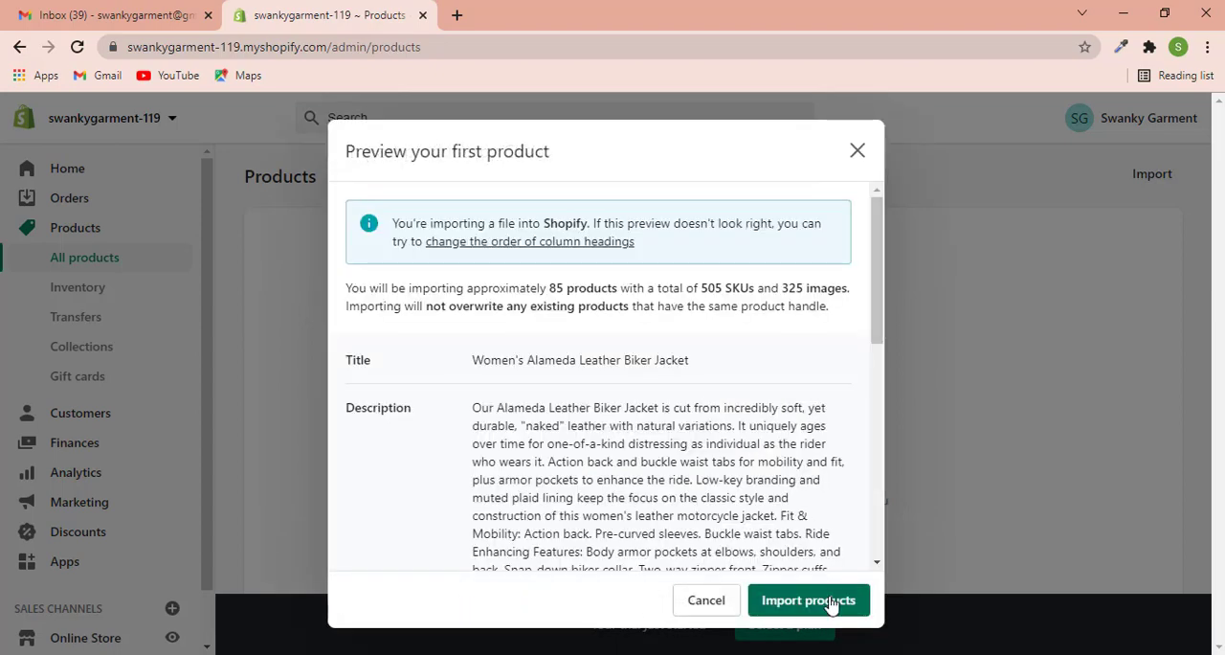
click(831, 603)
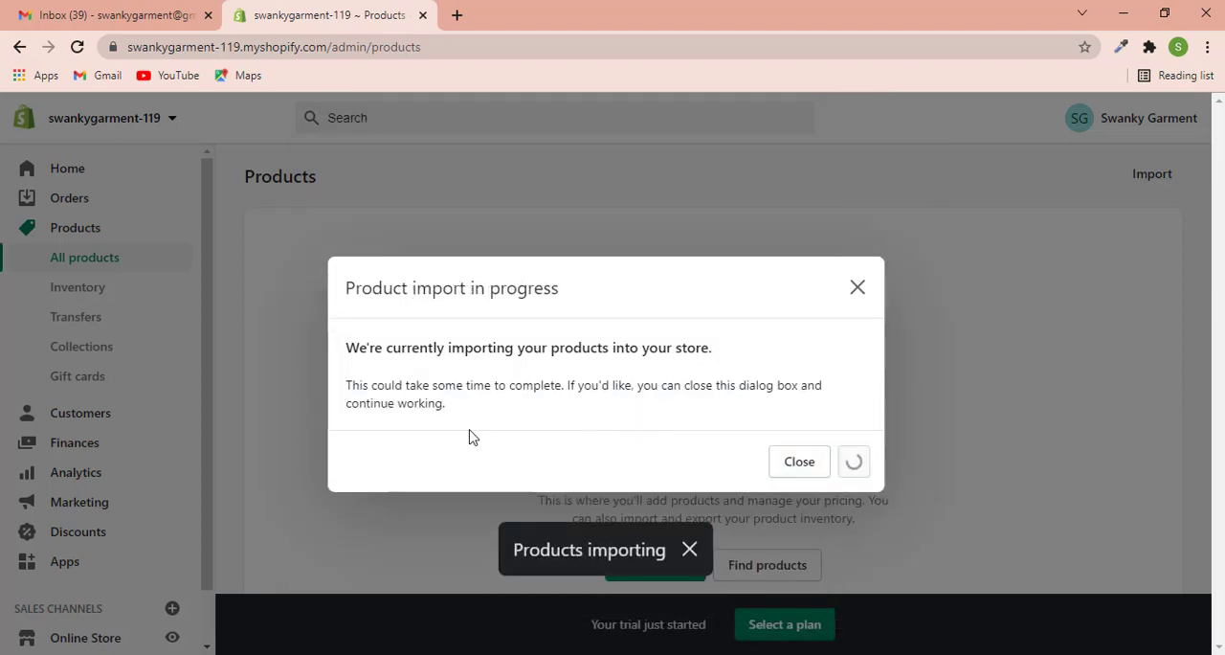
click(798, 463)
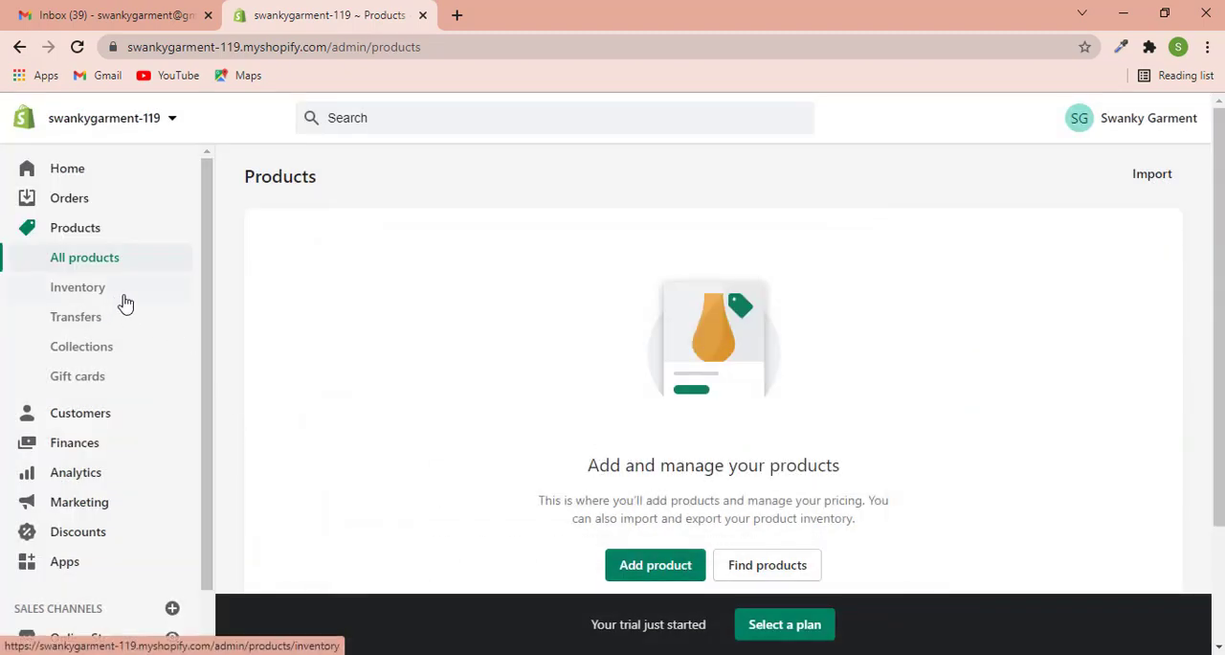
- Start a new product collection and title it Leather Harley
click(100, 354)
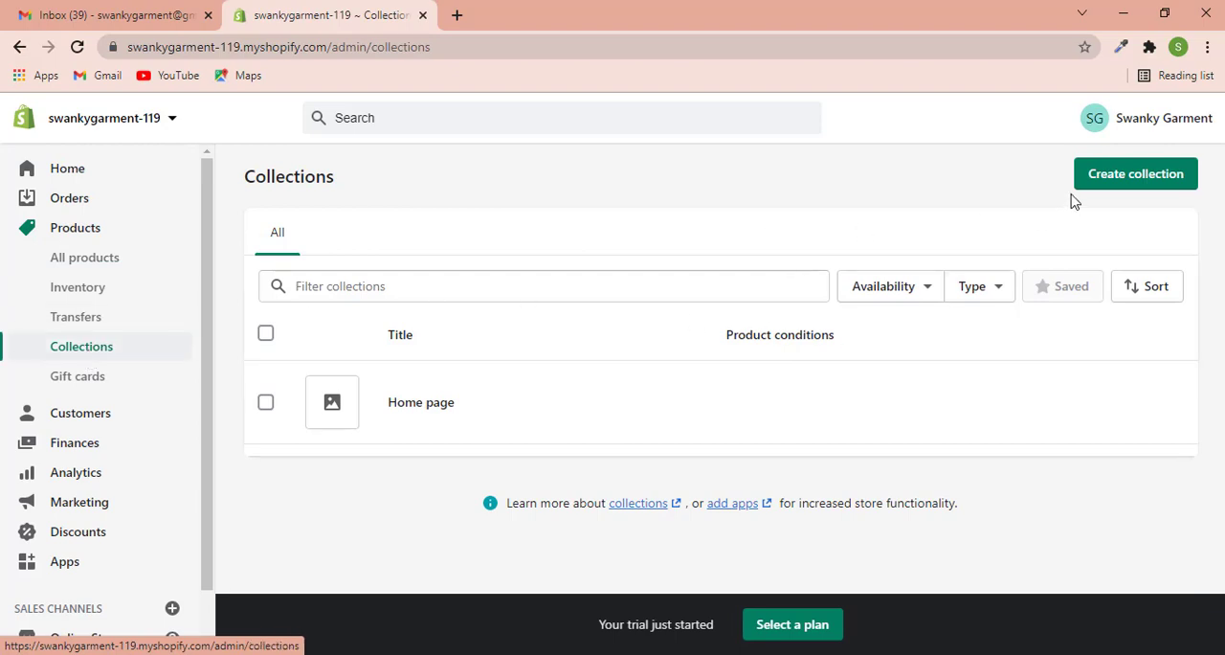
click(1110, 181)
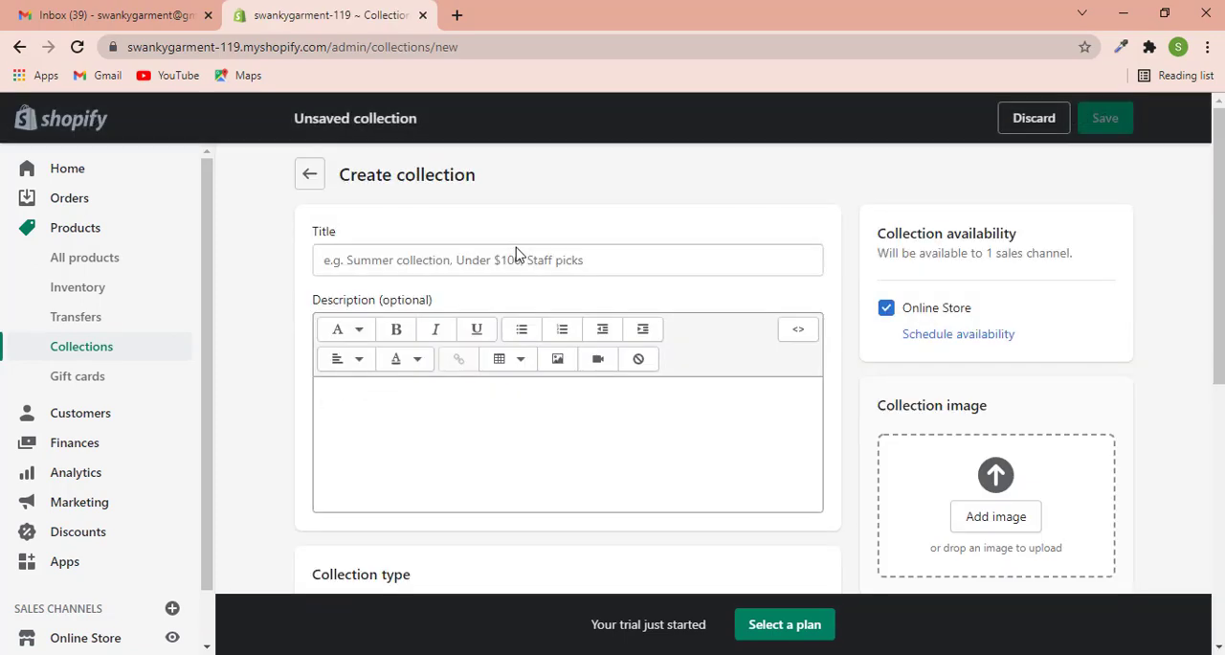
click(507, 246)
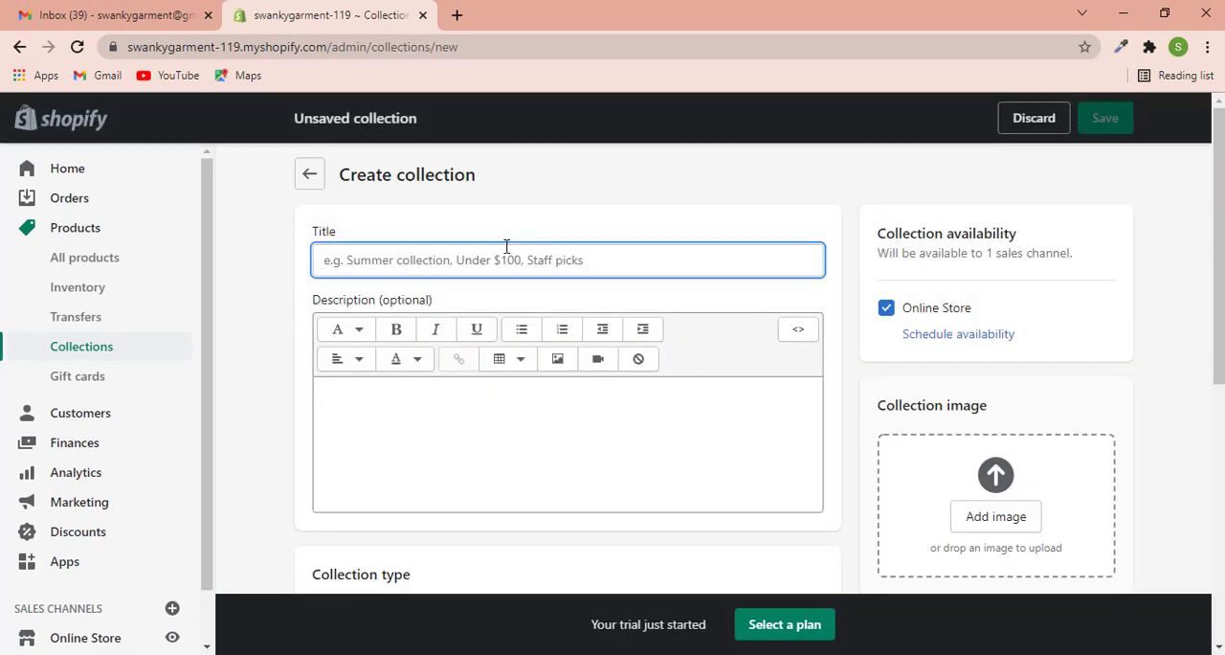
text(Leather Harley)
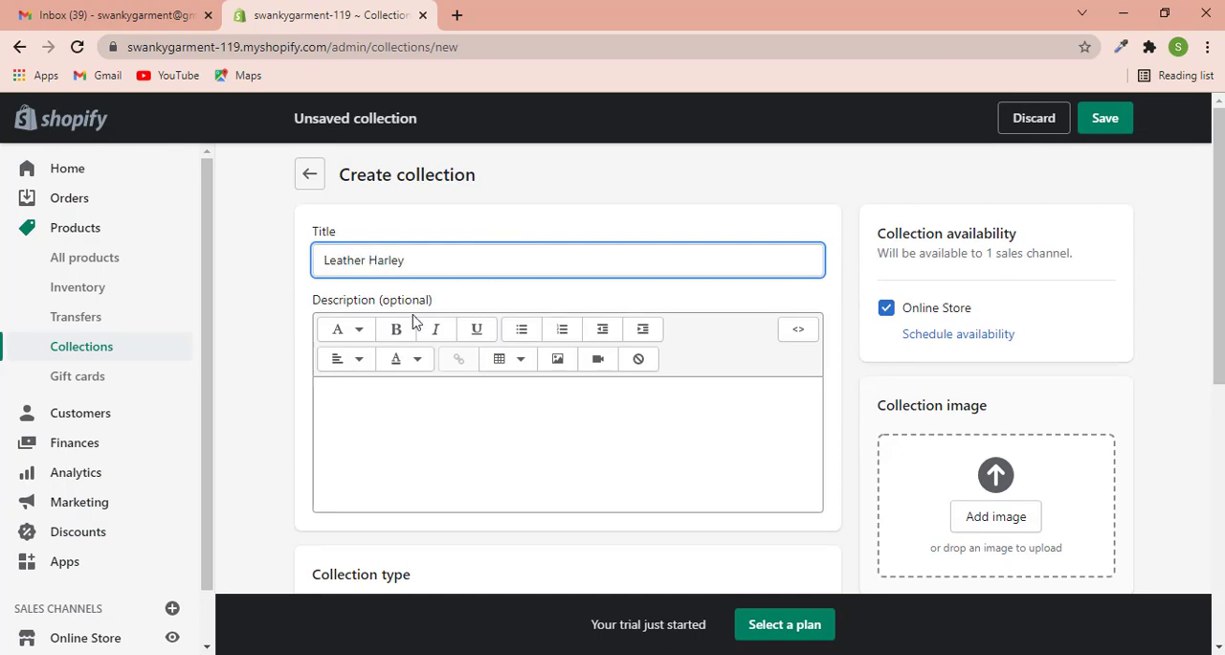
- Set the collection type to Manual and save the new collection
scroll(347, 353, down, 4)
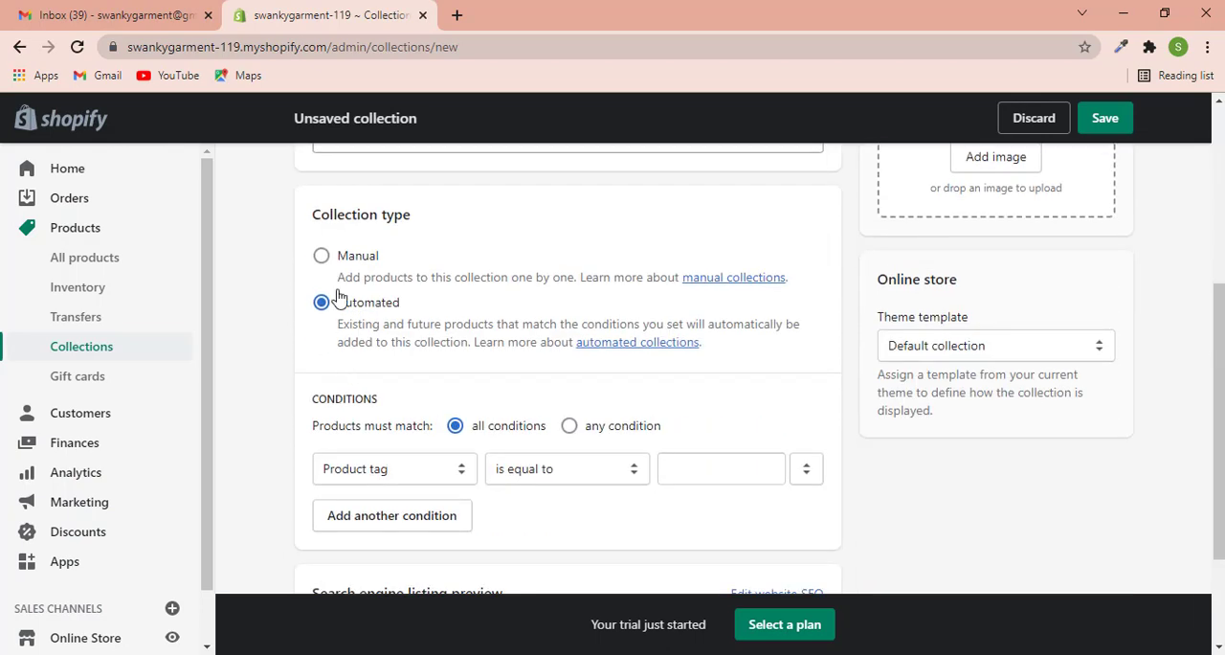
click(308, 271)
scroll(309, 271, up, 4)
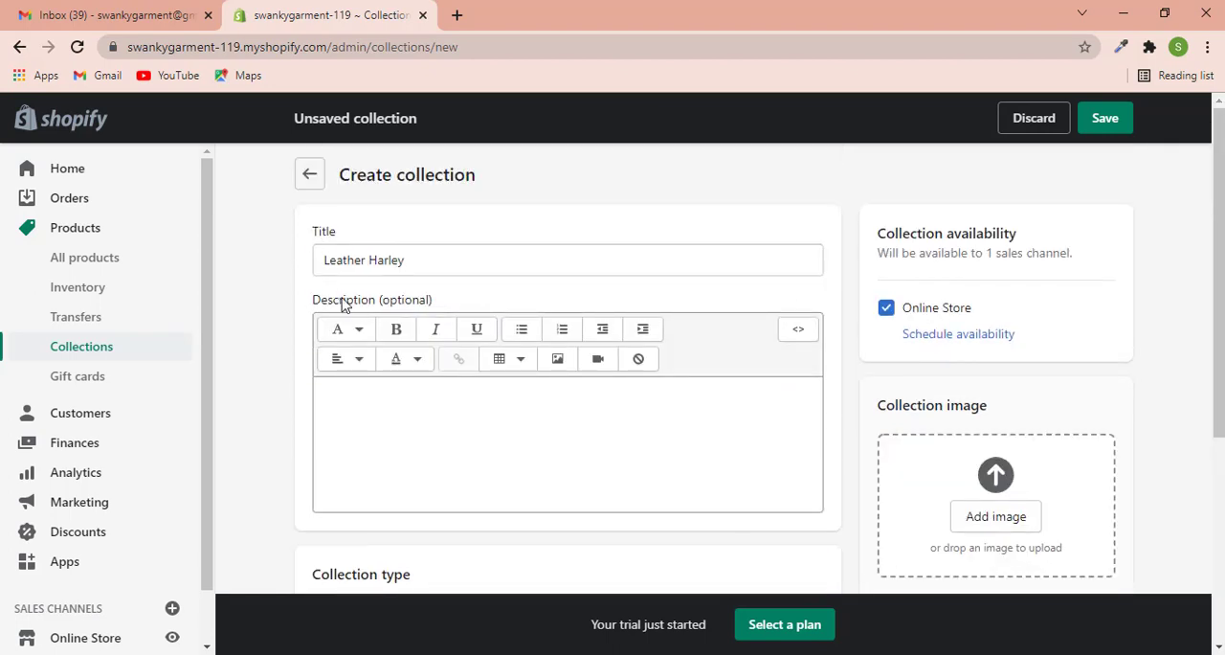
scroll(344, 280, down, 4)
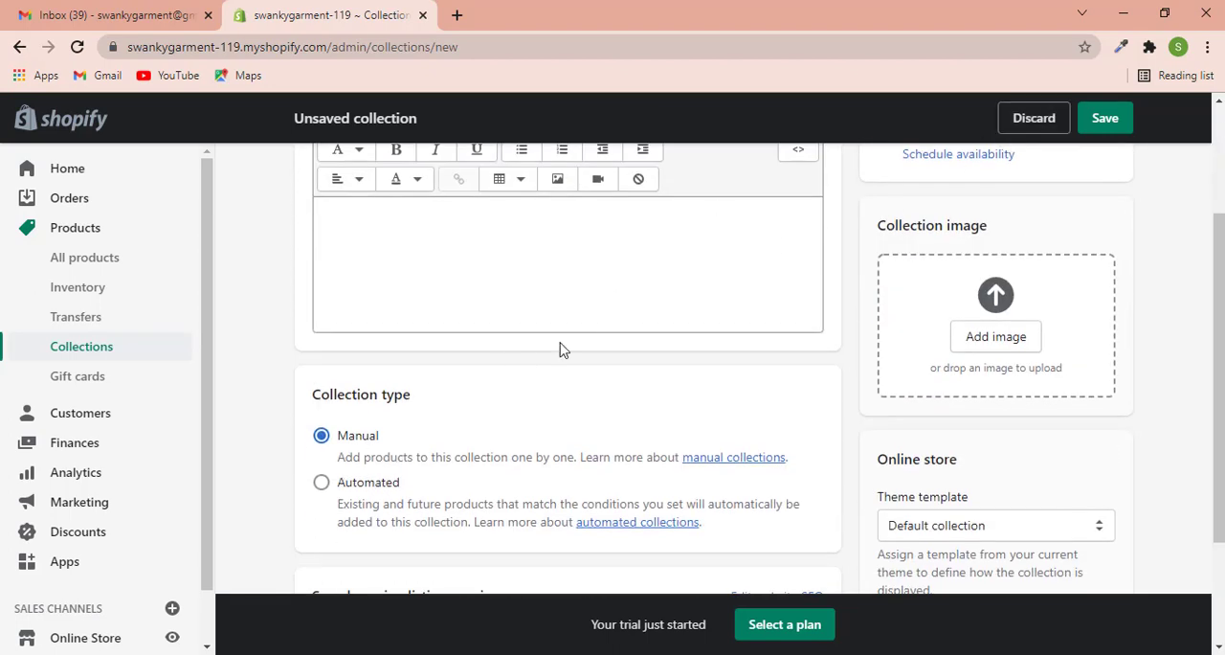
click(1106, 125)
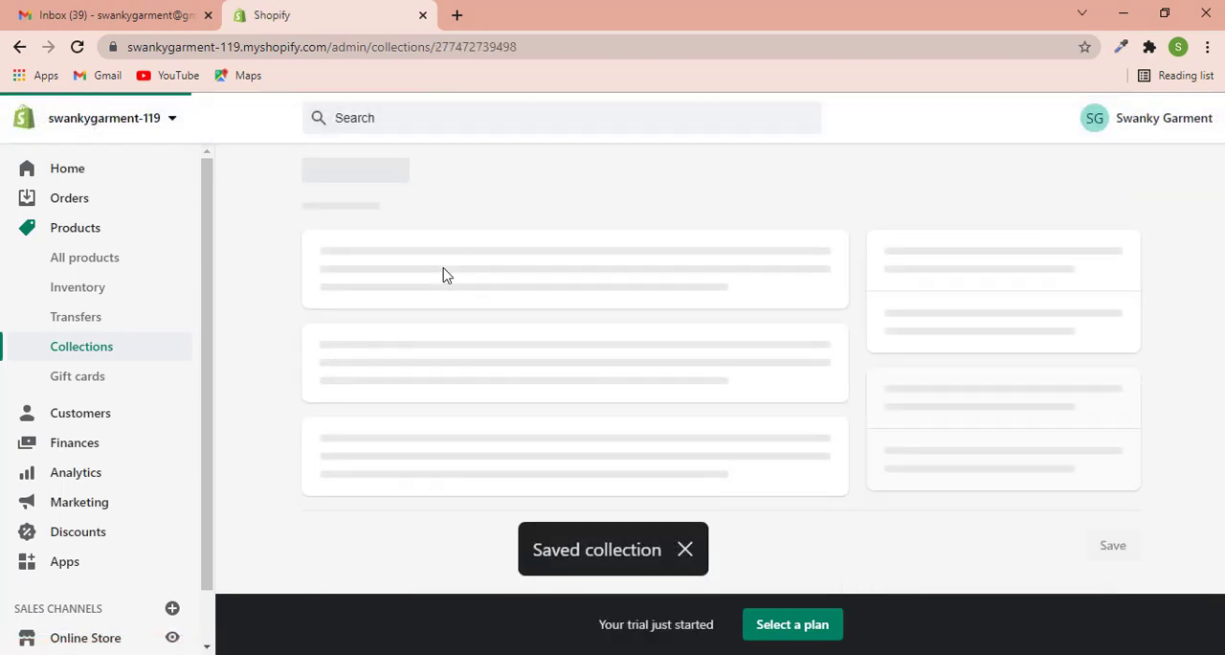
- Return to the collections list and delete the Home page collection
click(309, 174)
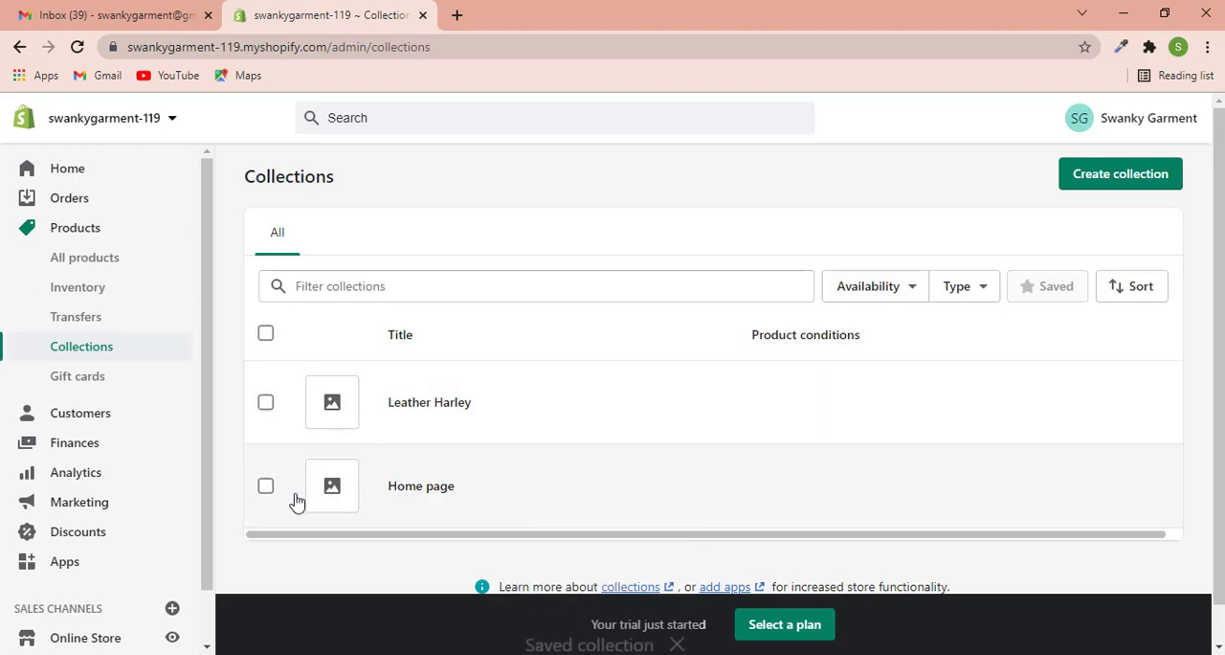
click(265, 486)
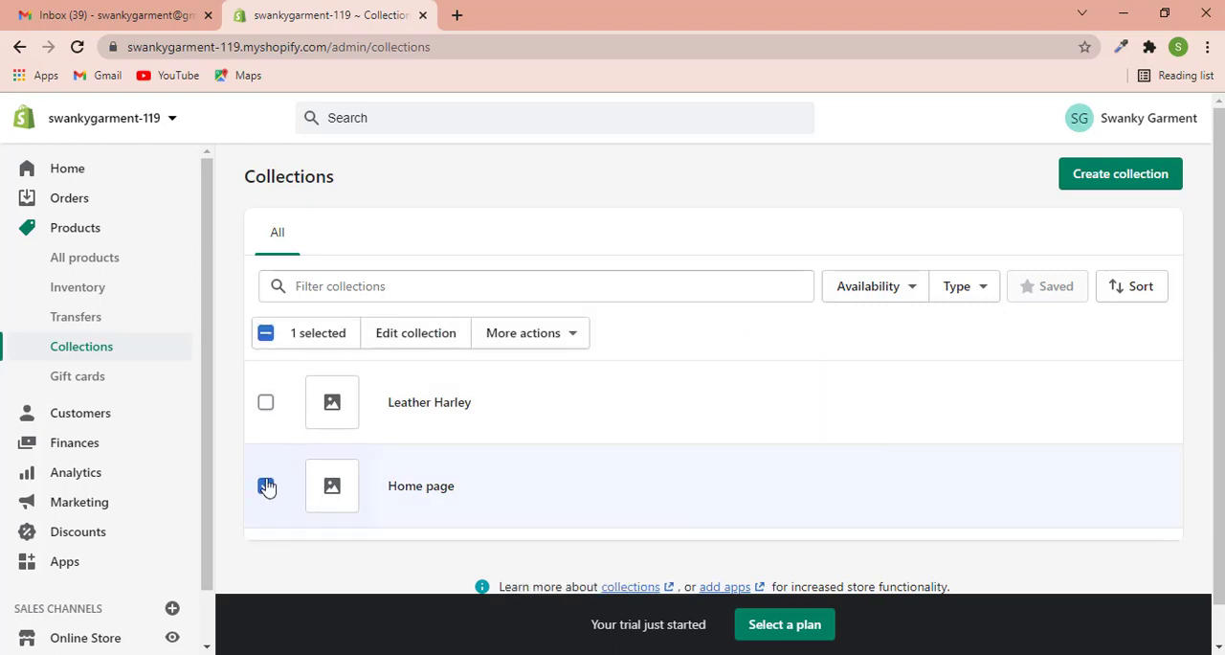
click(561, 334)
click(499, 454)
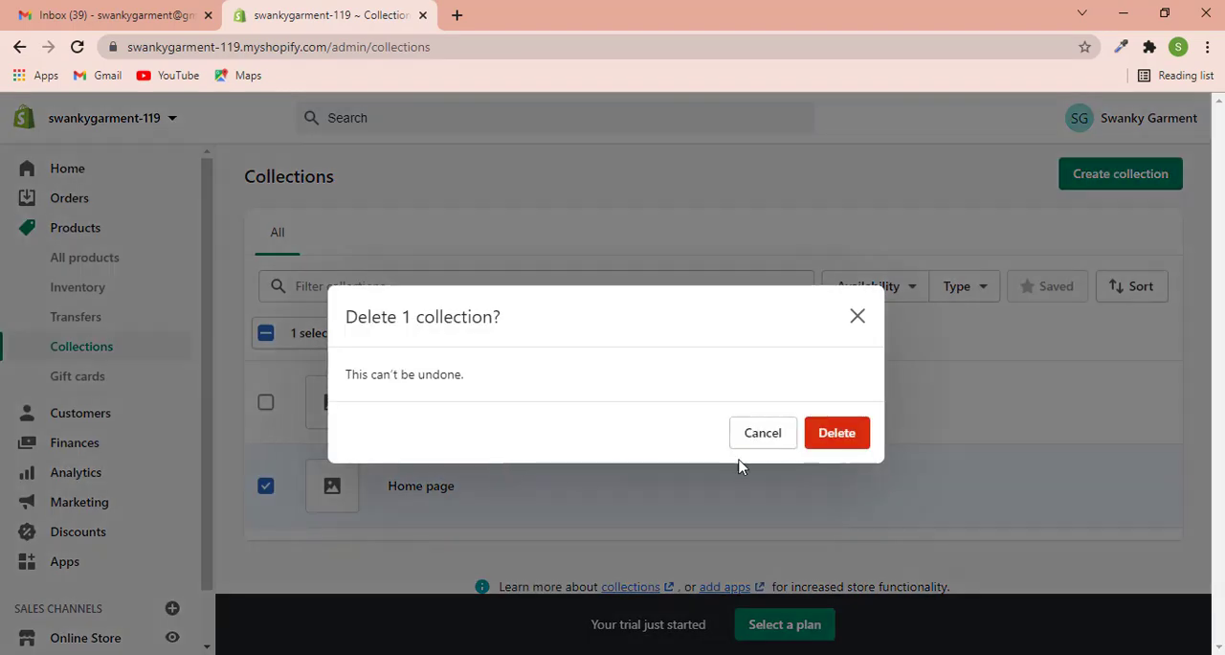
click(859, 432)
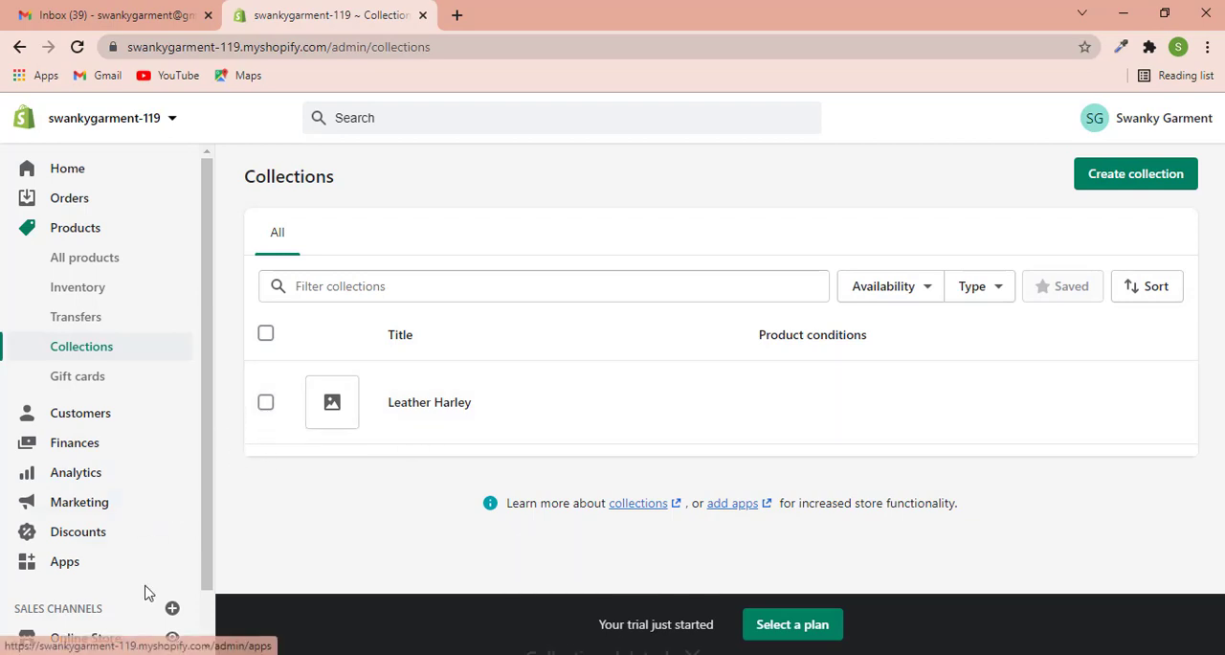
- Review the store's General settings, including store details, address, standards and formats, and store currency, and return to the settings overview
scroll(160, 569, down, 1)
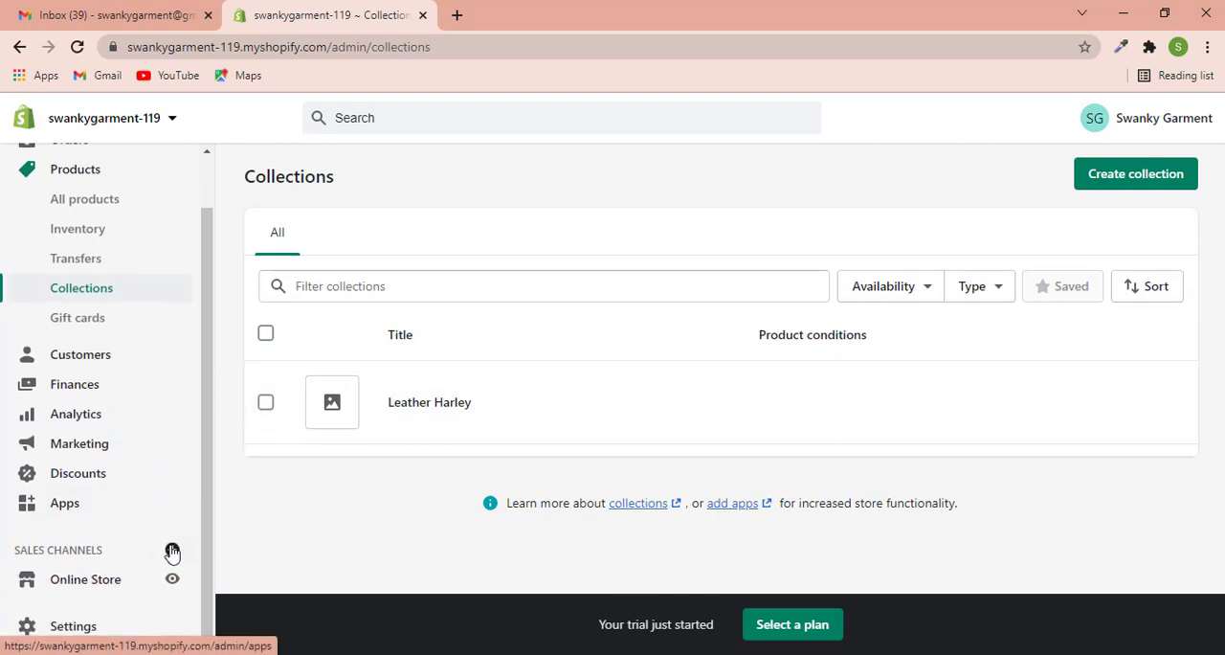
click(80, 635)
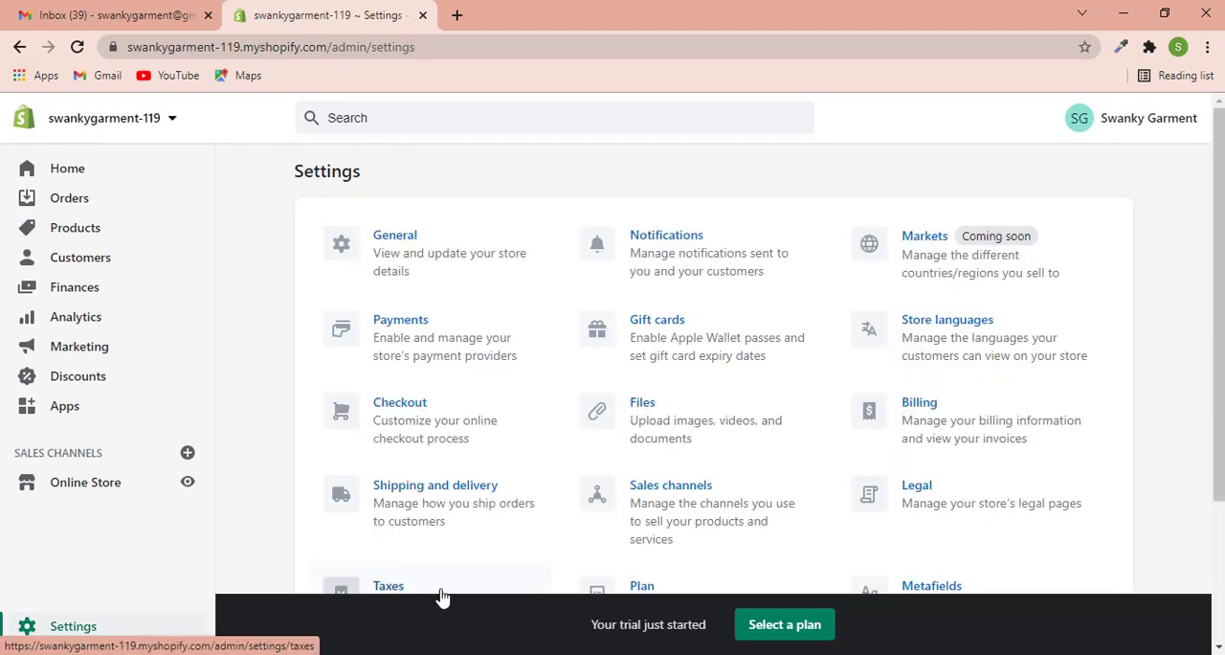
click(389, 245)
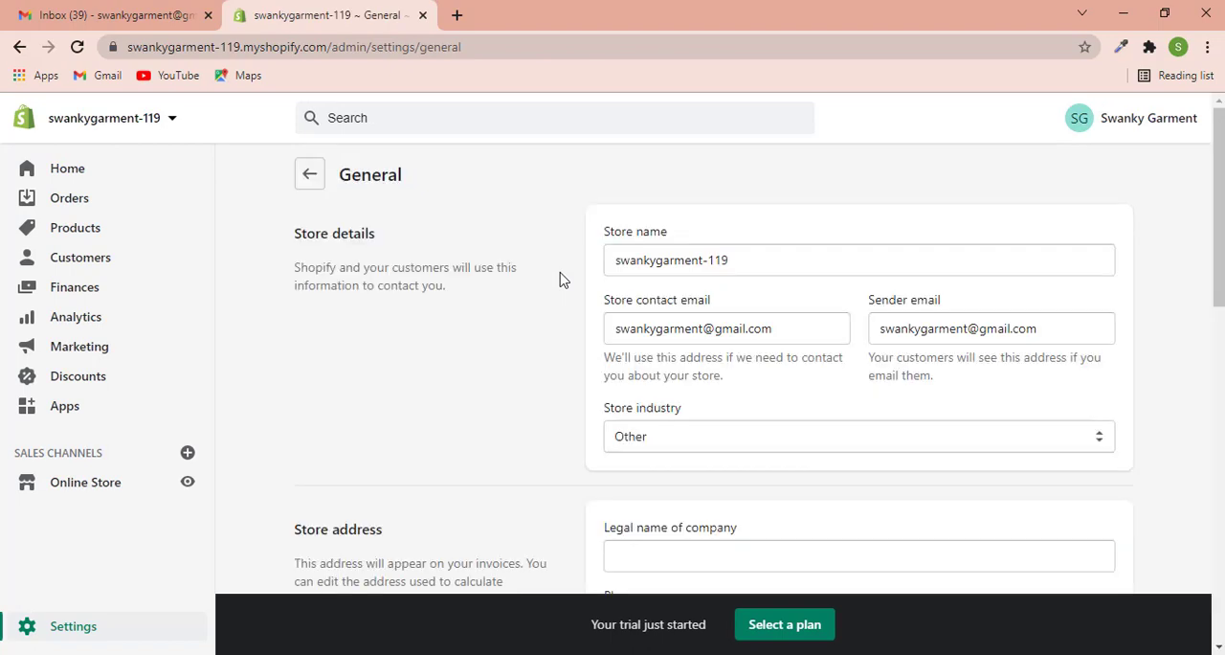
scroll(570, 370, down, 7)
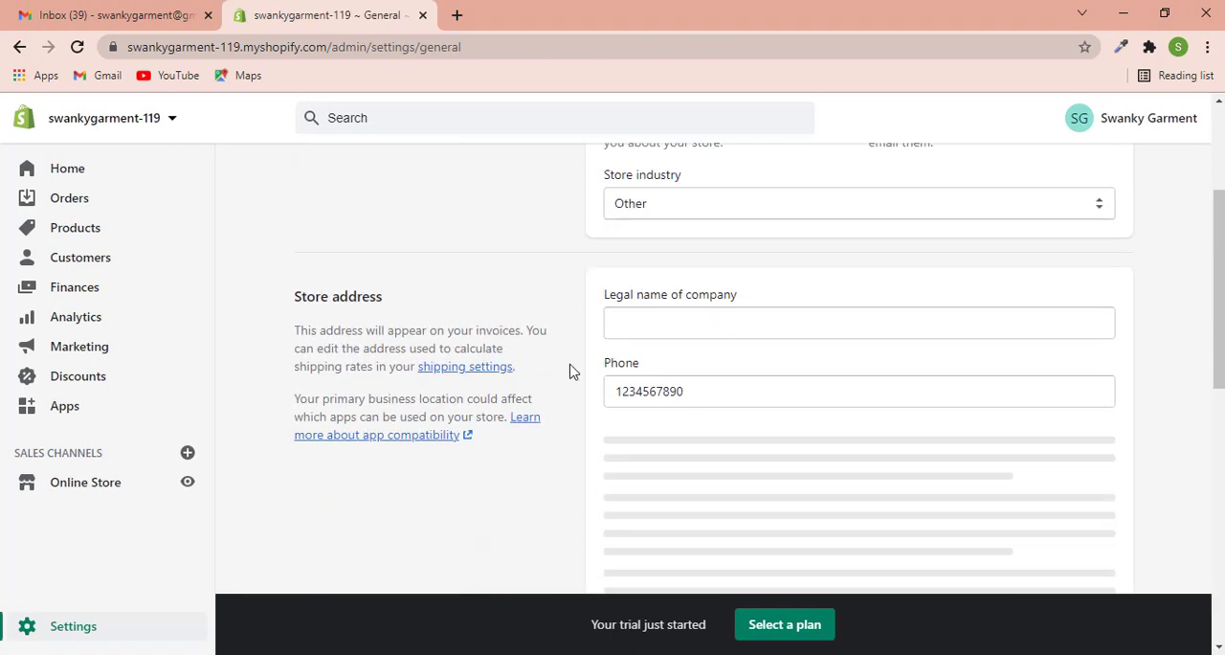
scroll(568, 337, down, 5)
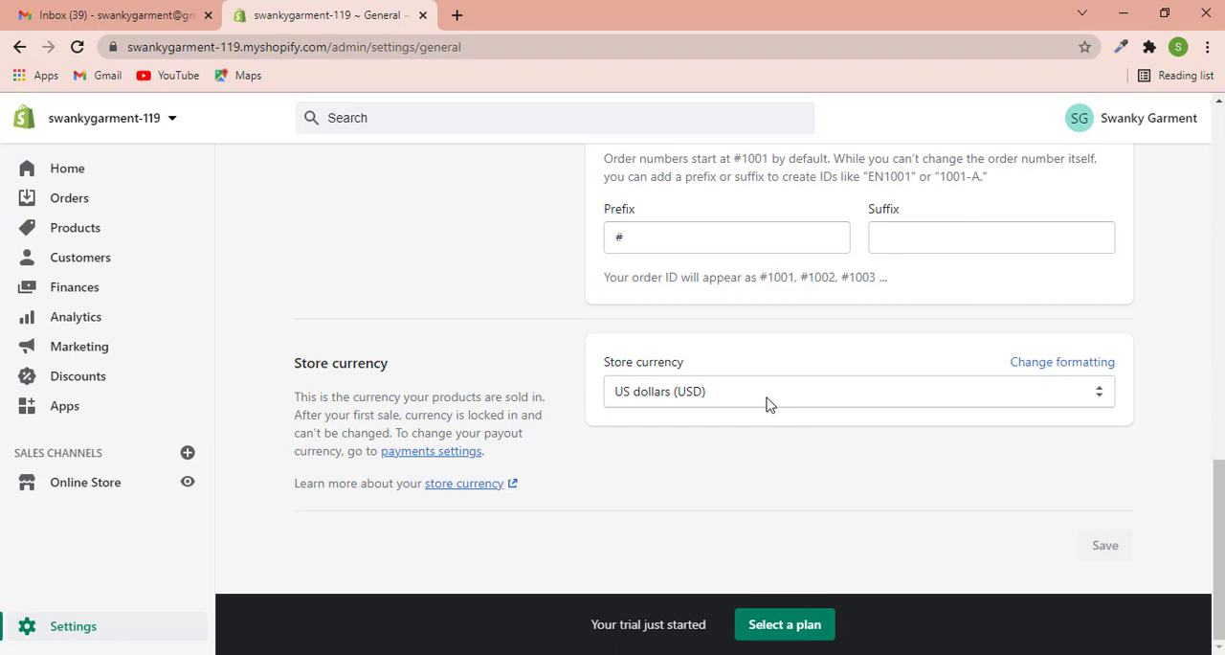
click(758, 400)
scroll(287, 288, up, 15)
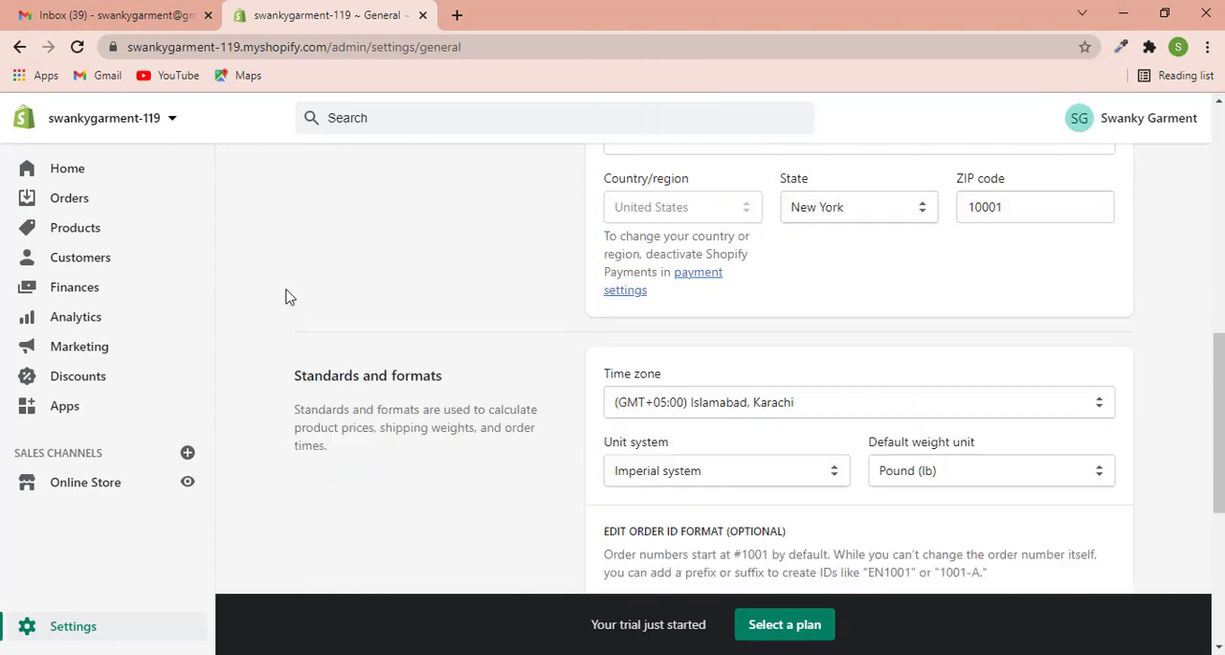
click(309, 175)
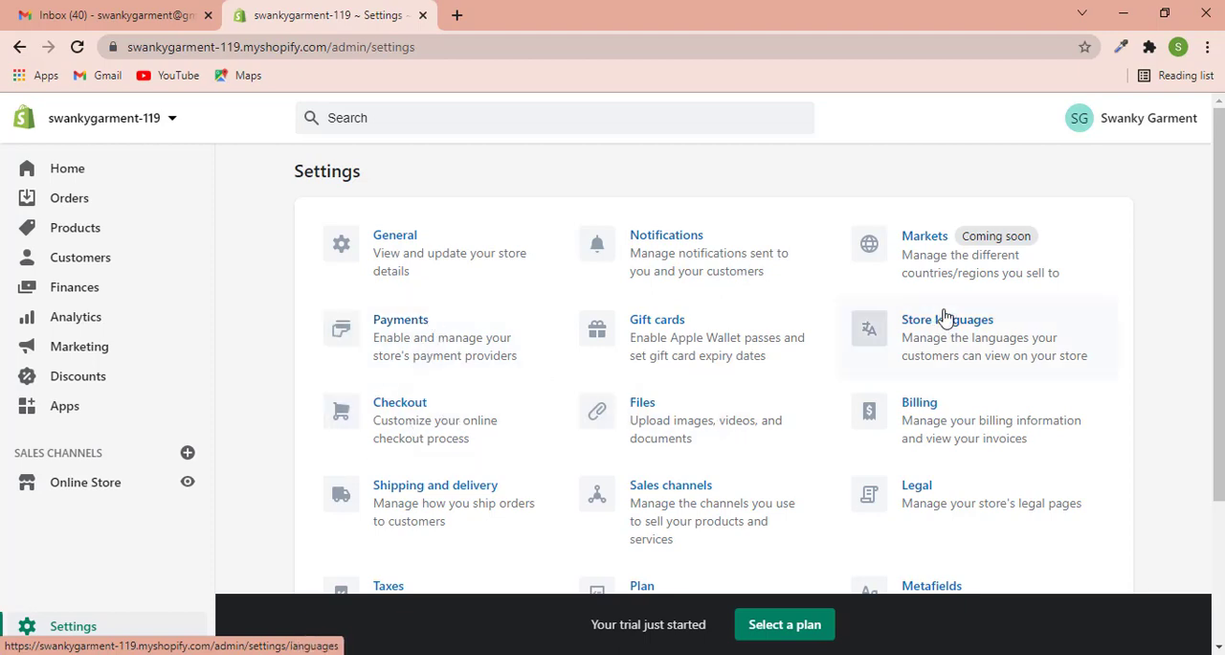
- In the Checkout settings, set the customer contact option so that customers can only check out using email
click(419, 409)
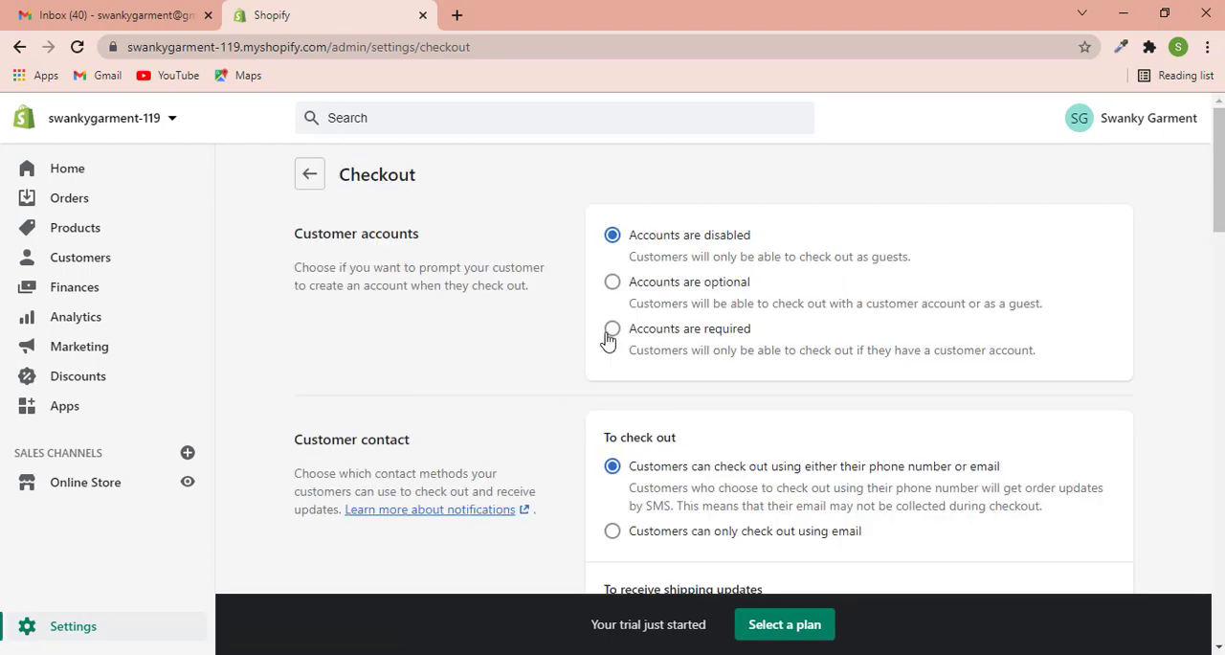
scroll(583, 359, down, 2)
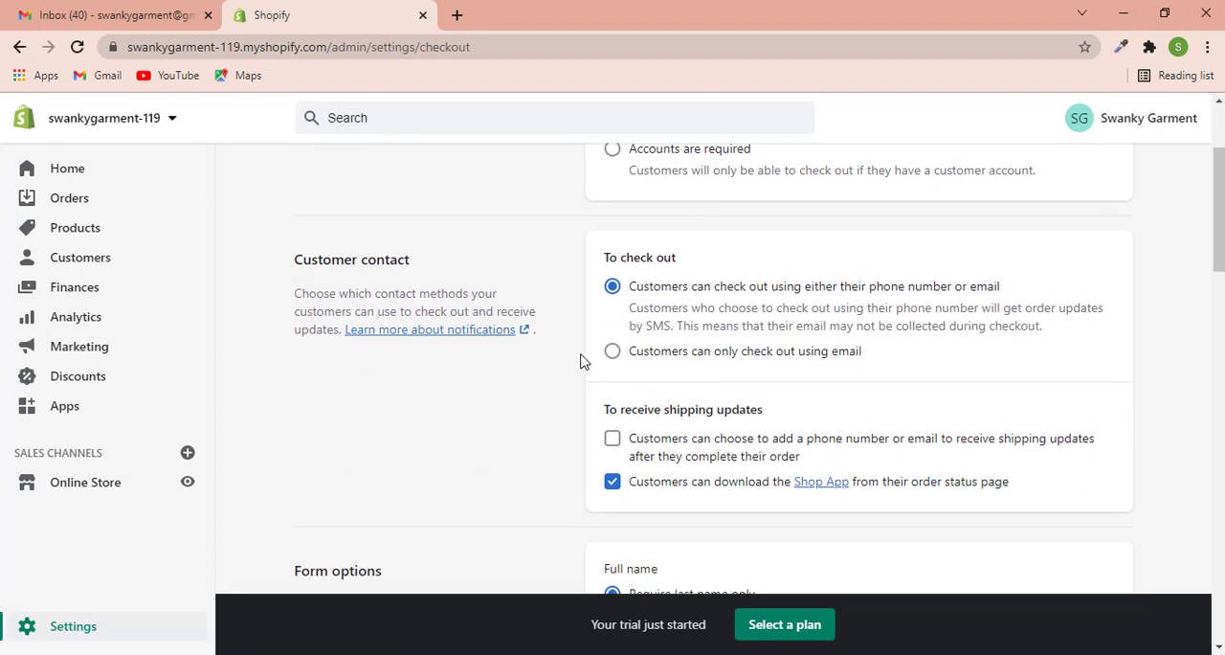
click(614, 353)
scroll(527, 438, down, 3)
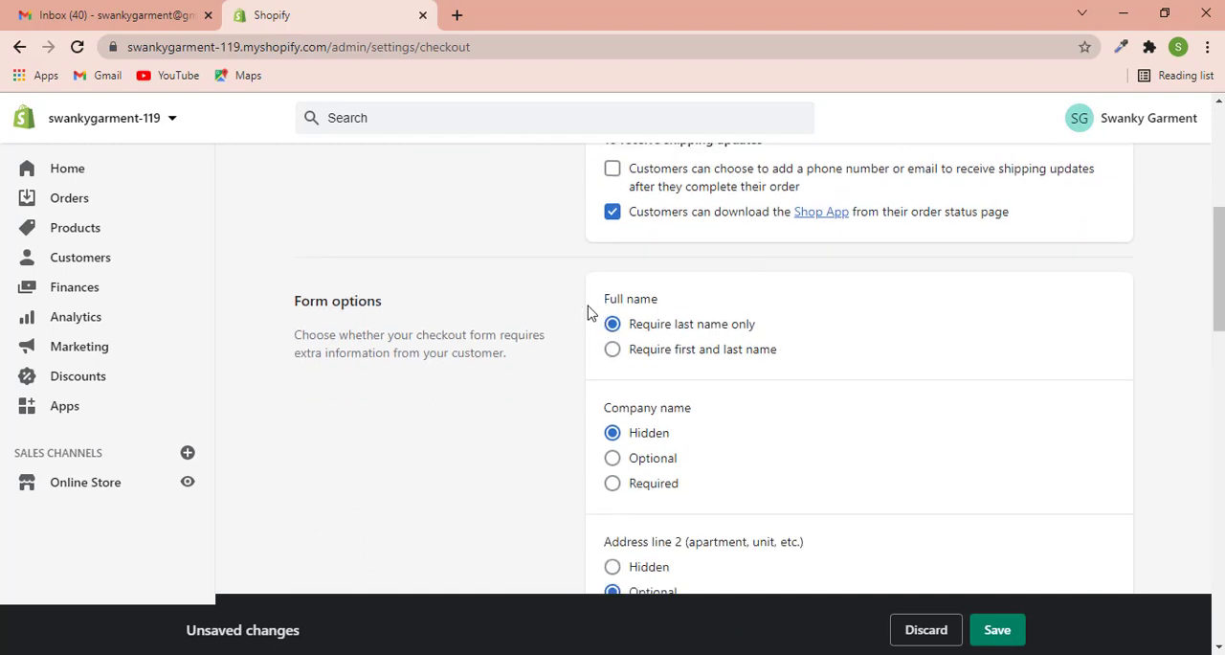
- Try Required and Optional for the checkout form's shipping address phone number, restore Hidden, and return to the settings overview
scroll(664, 432, down, 1)
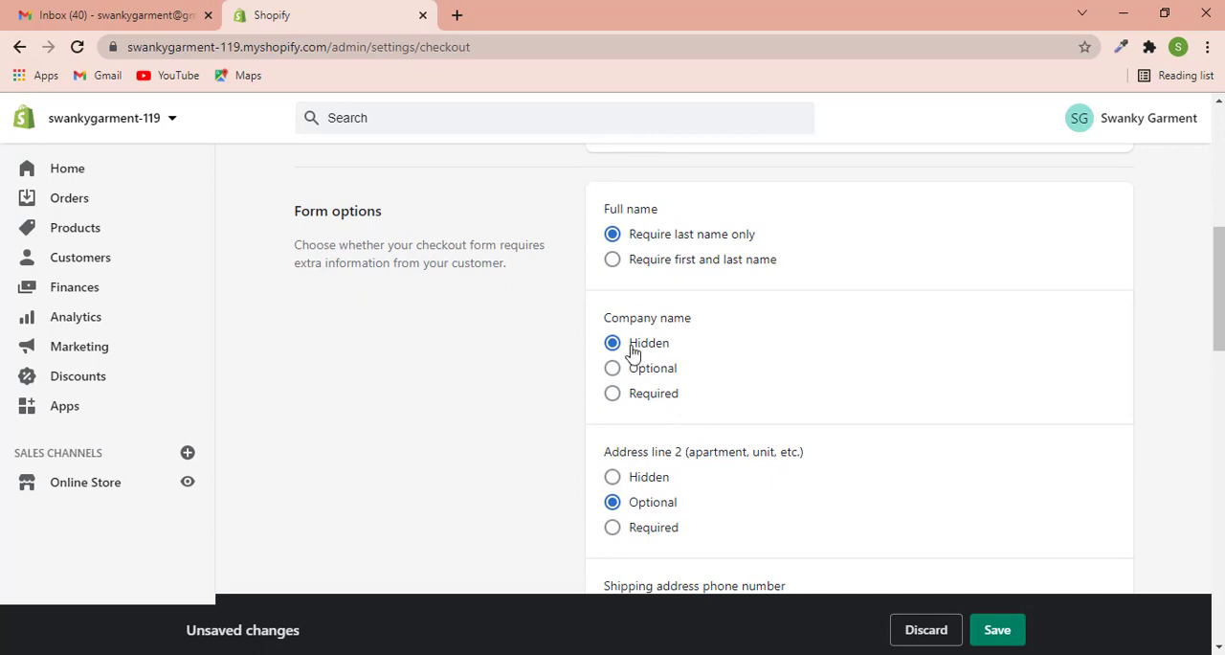
scroll(609, 414, down, 2)
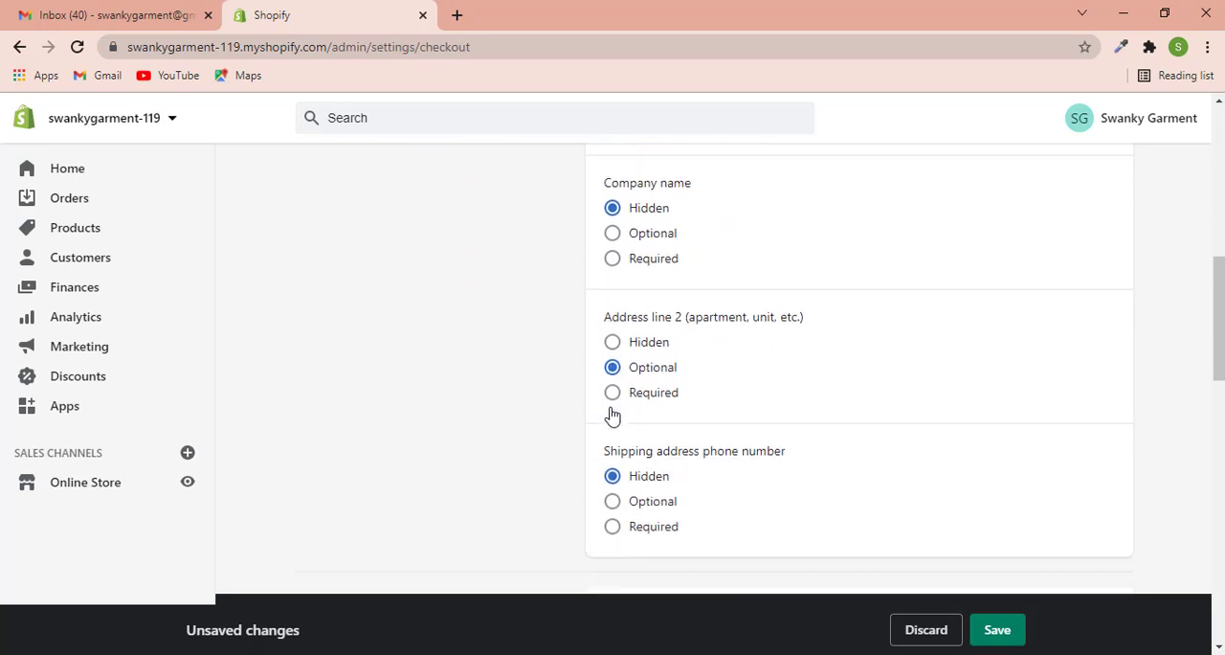
scroll(613, 414, down, 2)
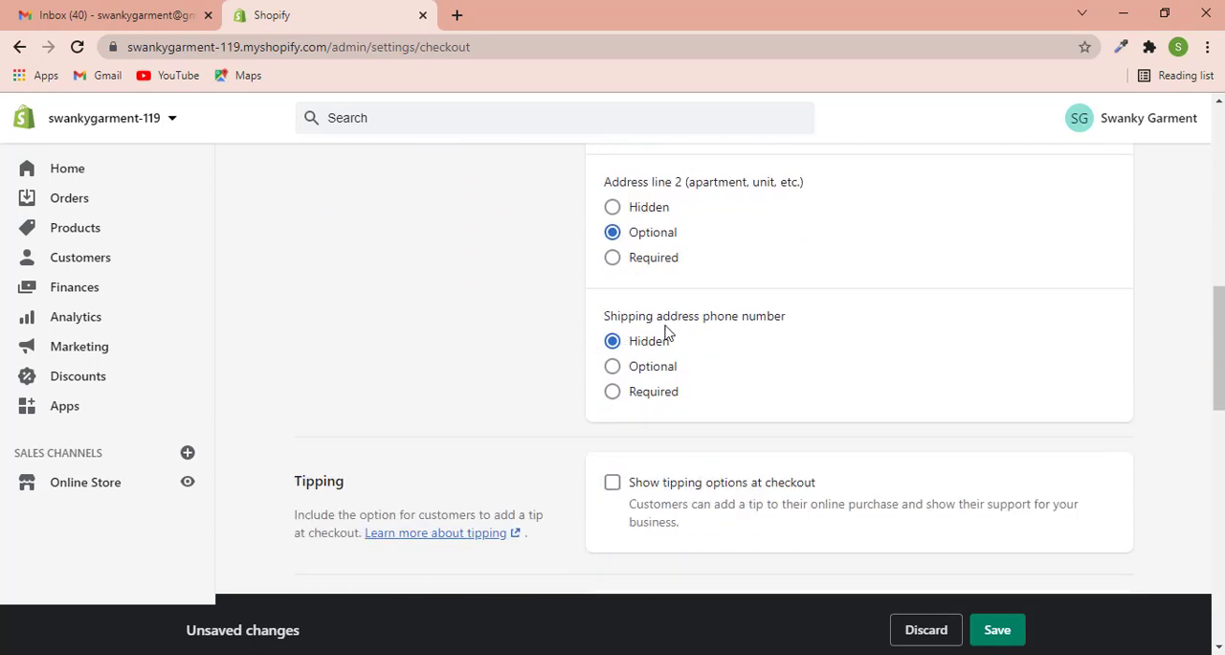
click(612, 395)
click(613, 365)
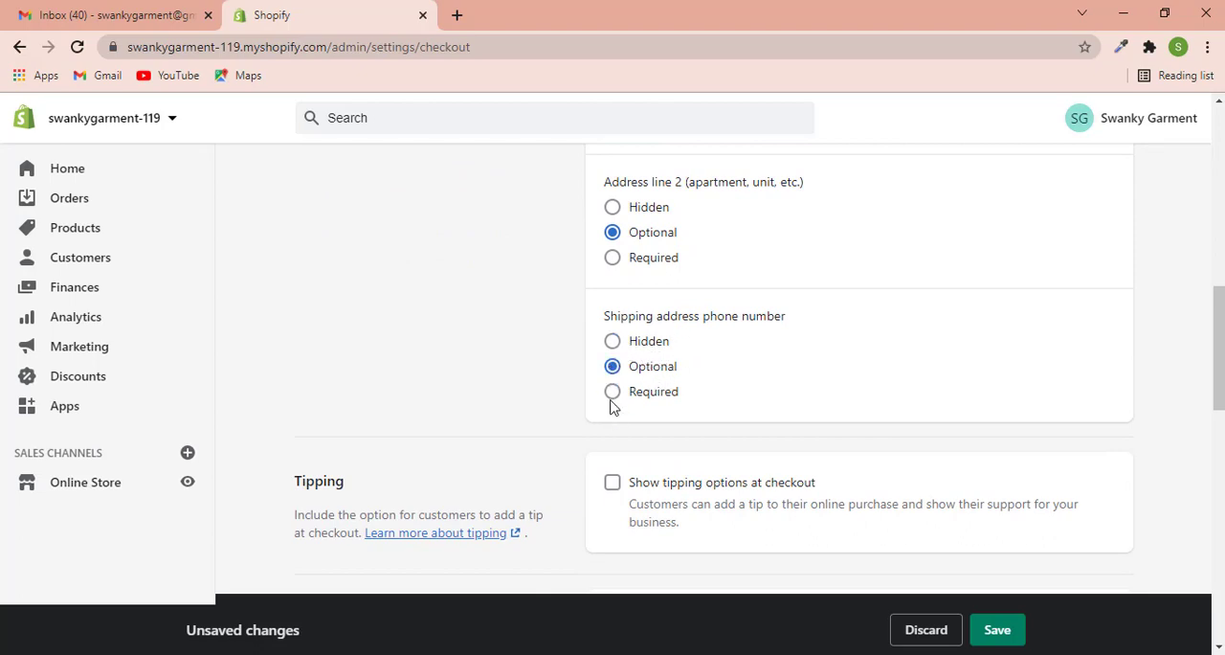
click(613, 345)
scroll(665, 410, down, 15)
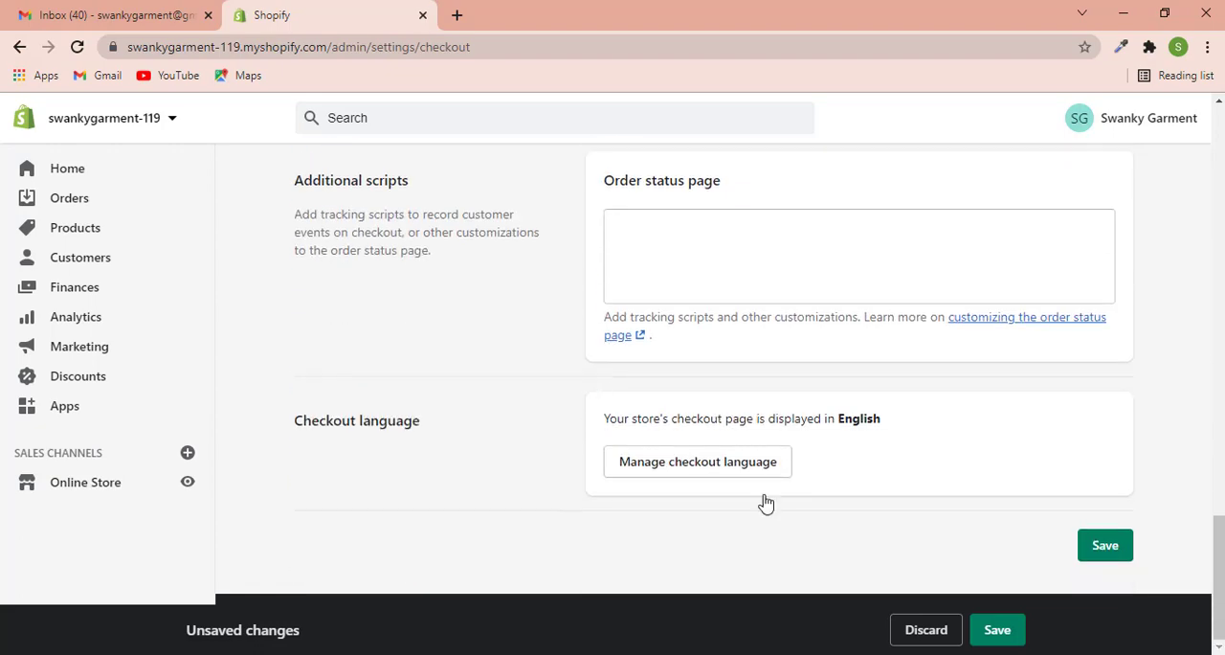
scroll(766, 503, up, 20)
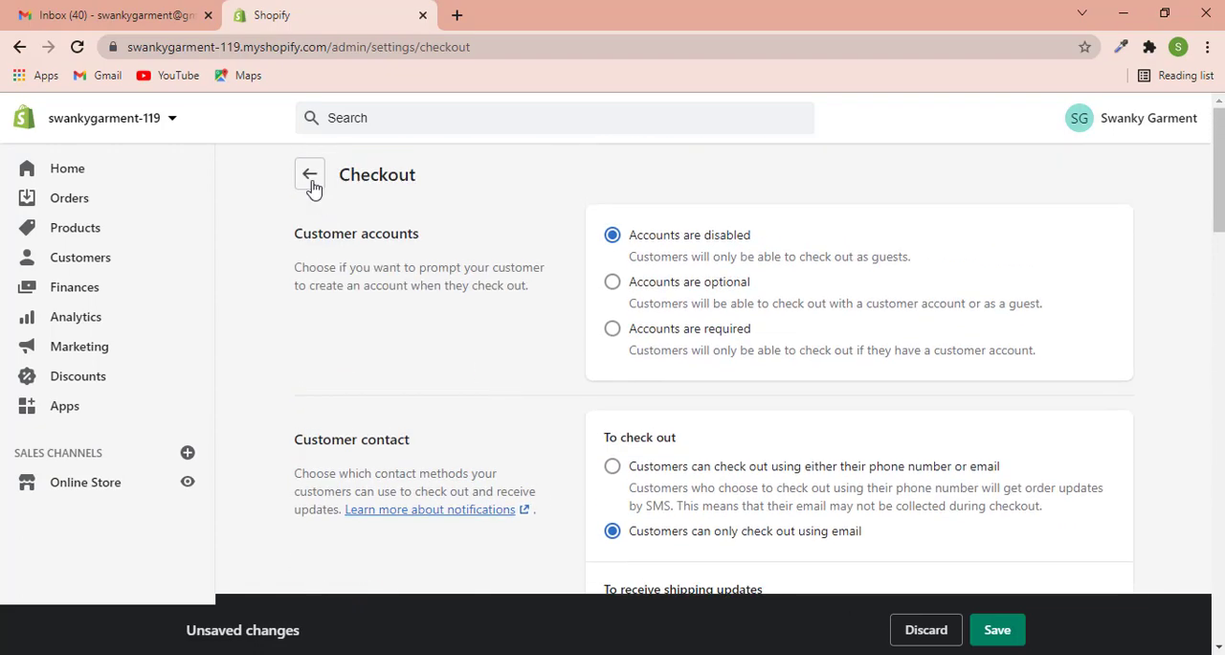
click(311, 175)
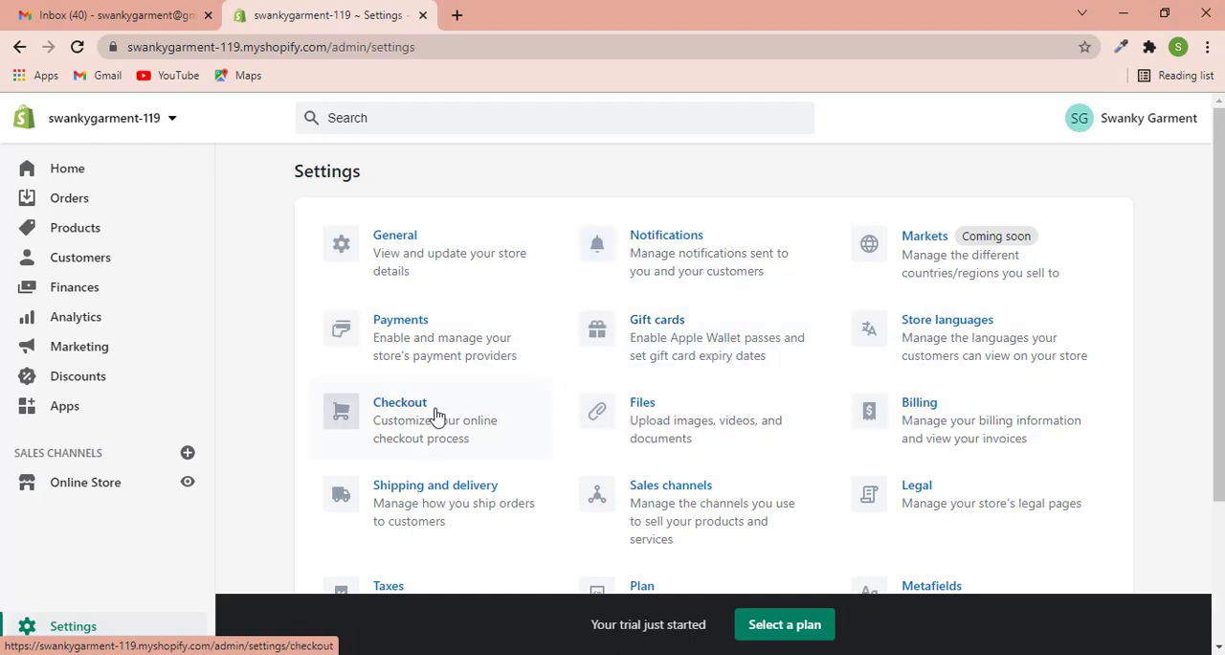
- Open the general shipping rates under Shipping and delivery and go to the rates of the Domestic United States zone
scroll(545, 424, down, 1)
click(477, 407)
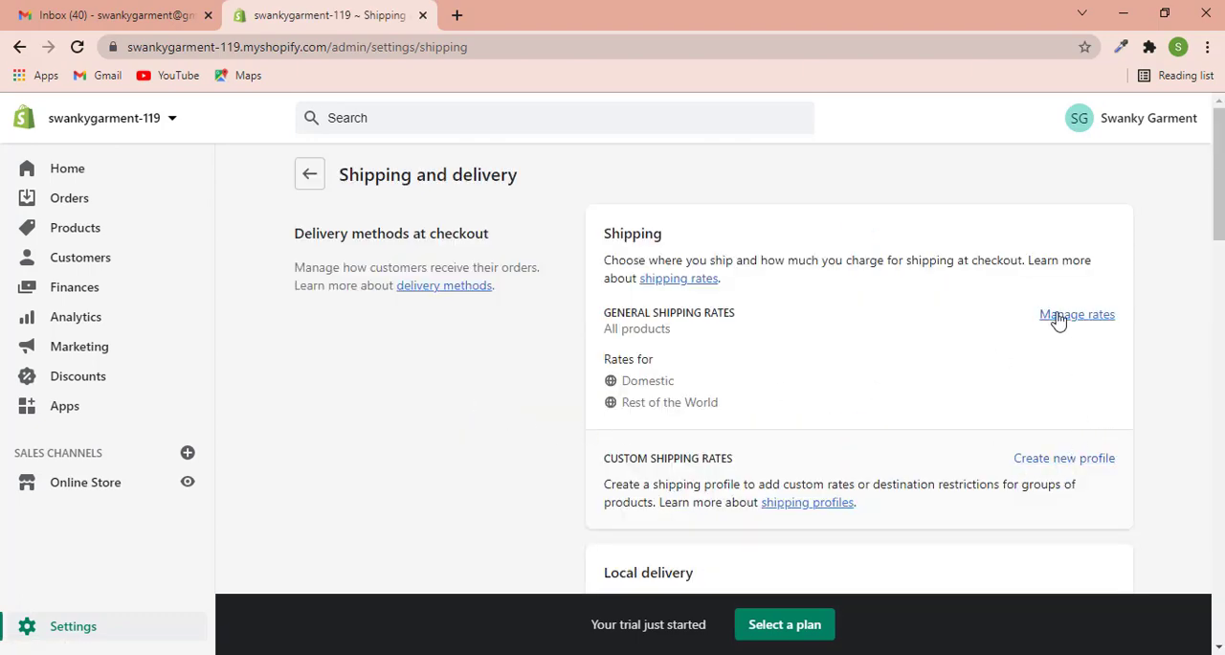
click(1066, 321)
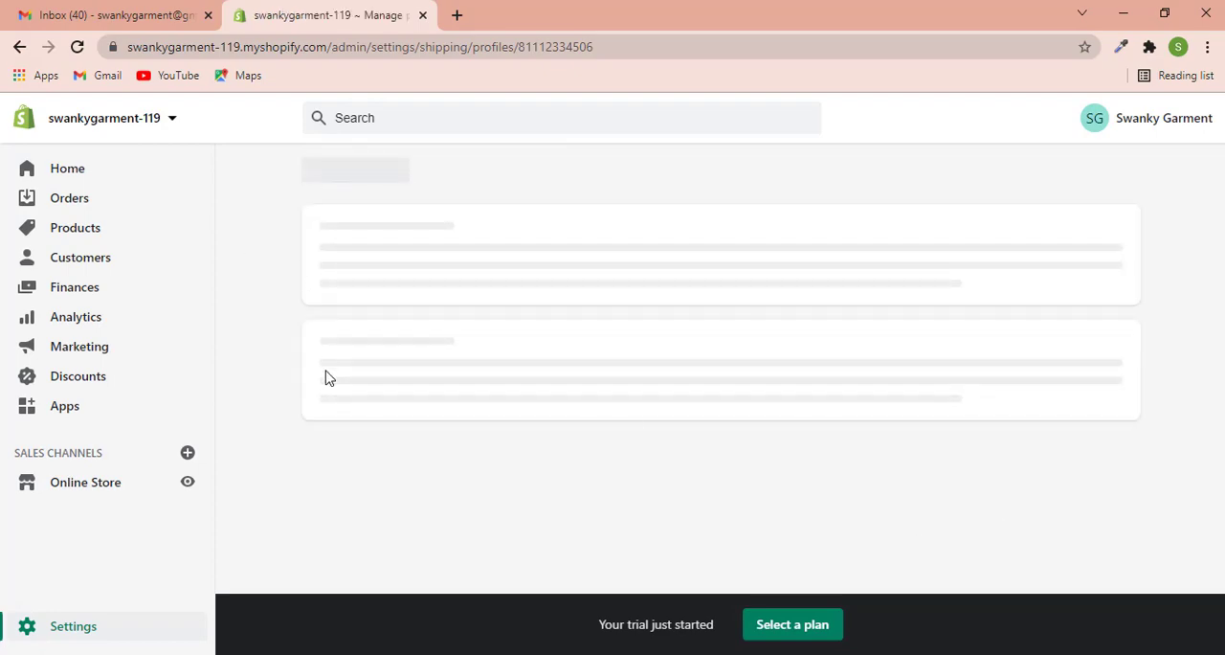
scroll(329, 384, down, 10)
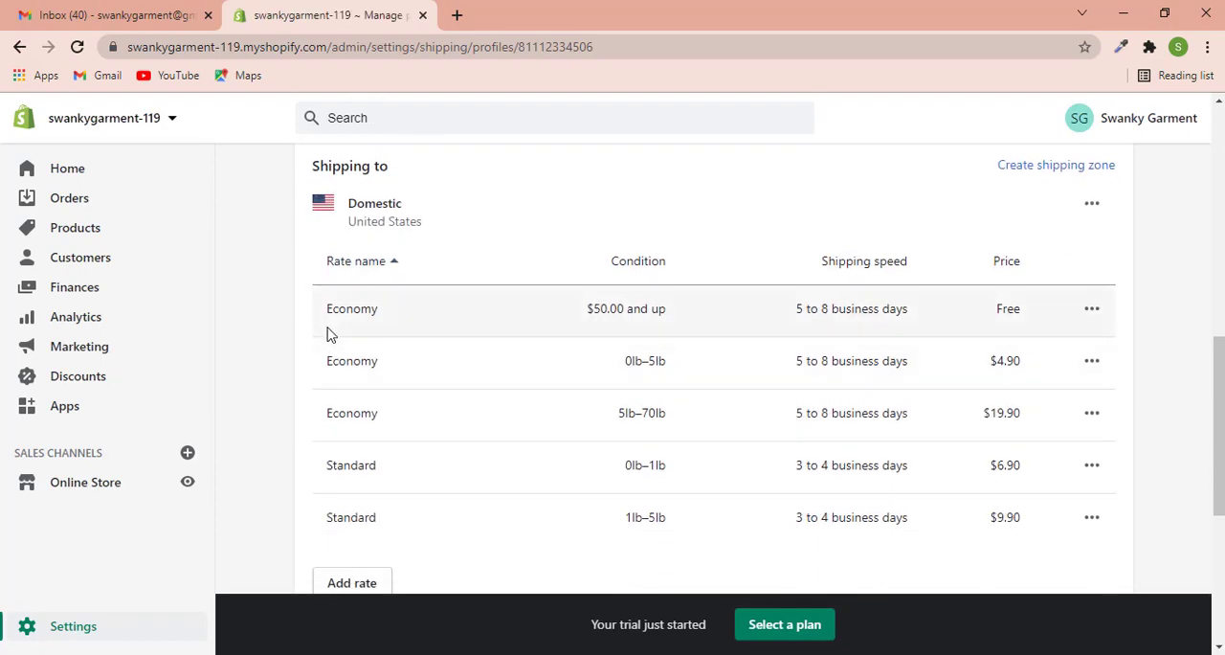
scroll(474, 378, up, 4)
scroll(466, 388, down, 1)
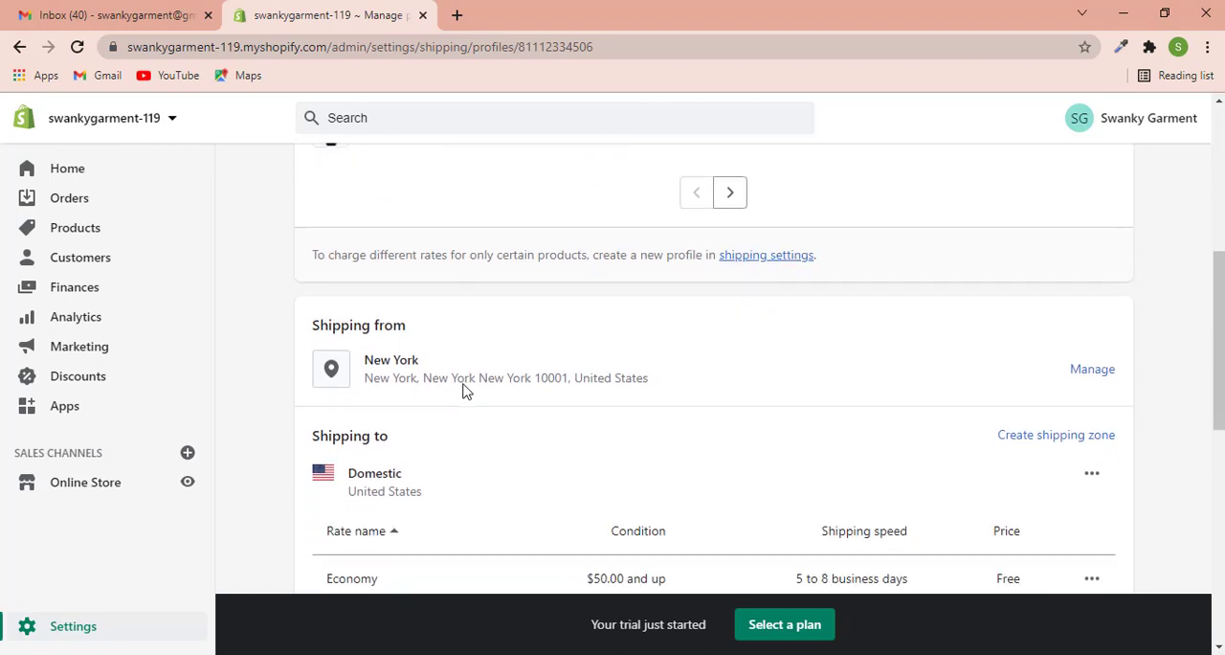
scroll(763, 459, down, 1)
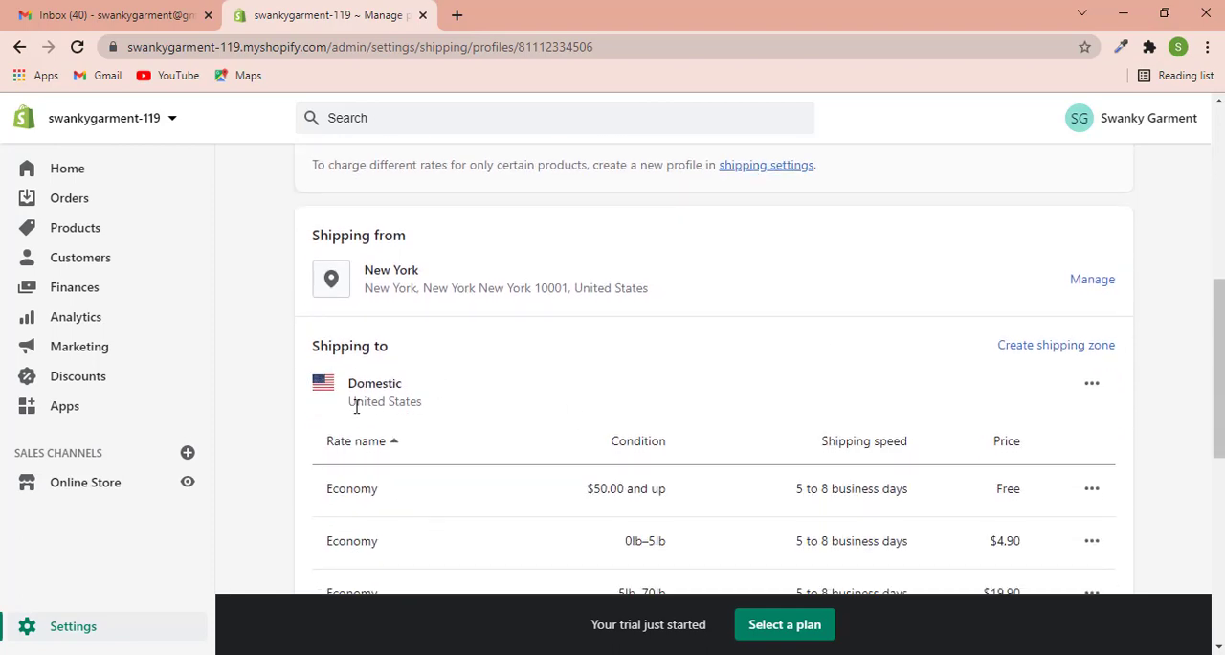
drag(355, 405, 427, 409)
scroll(711, 385, down, 3)
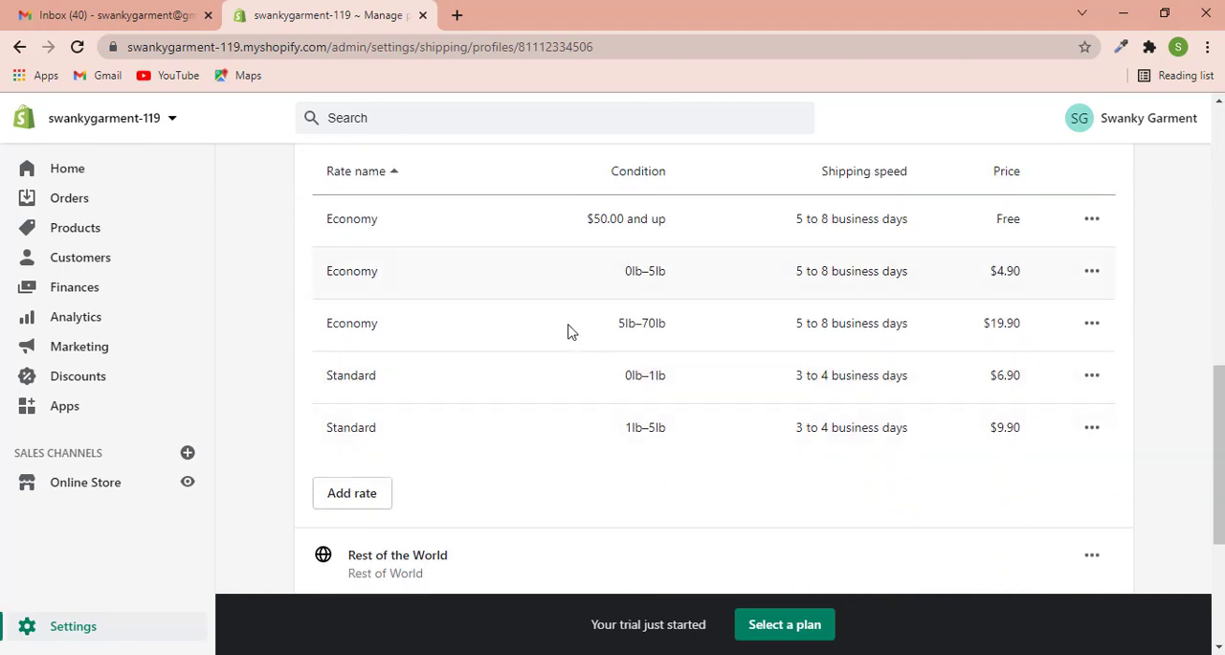
- Delete the three Economy rates from the Domestic shipping zone
click(1090, 228)
click(1059, 303)
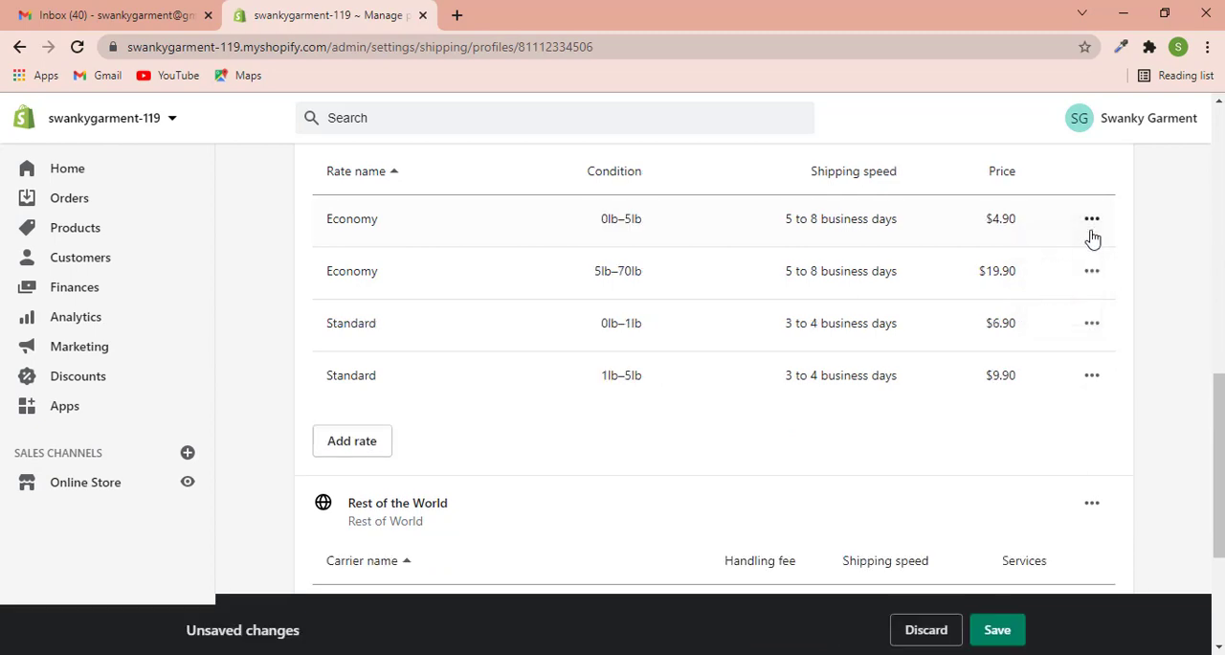
click(1091, 228)
click(1060, 302)
click(1091, 218)
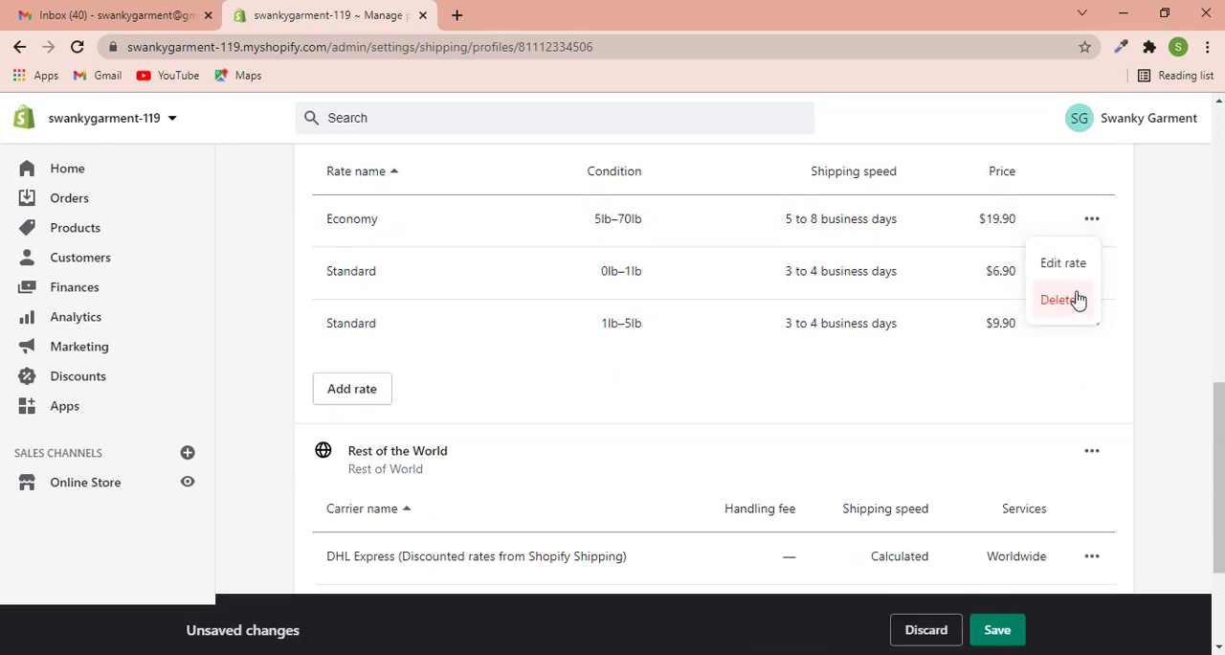
click(1062, 298)
click(1092, 219)
click(1064, 262)
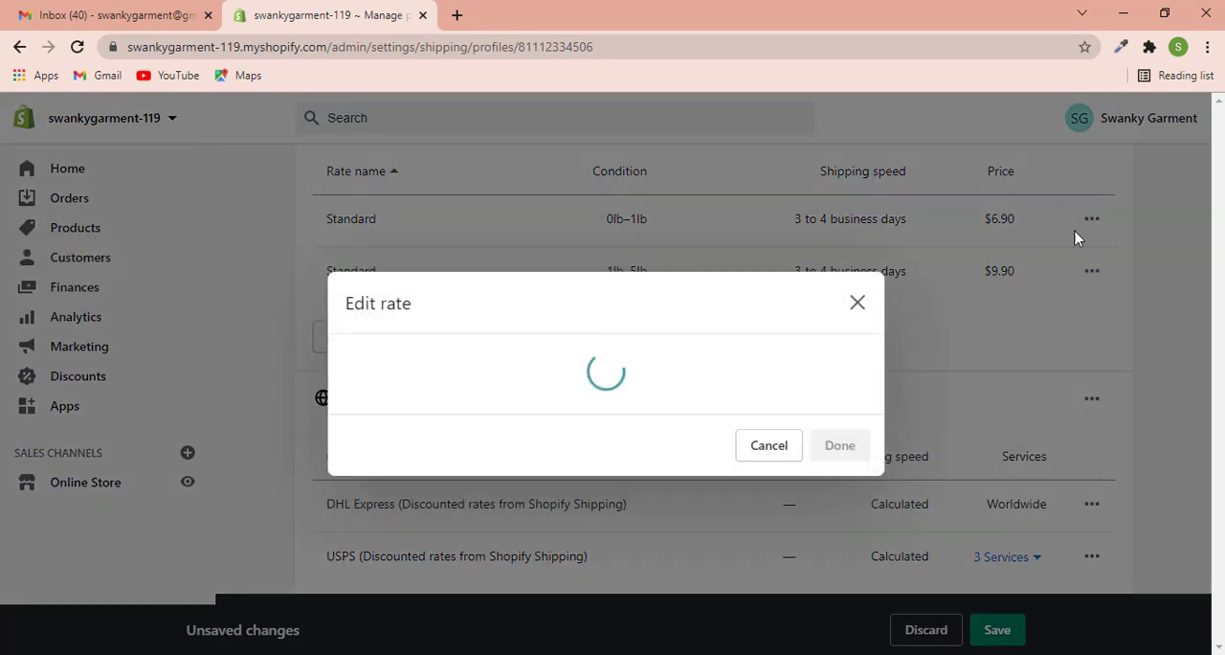
click(858, 175)
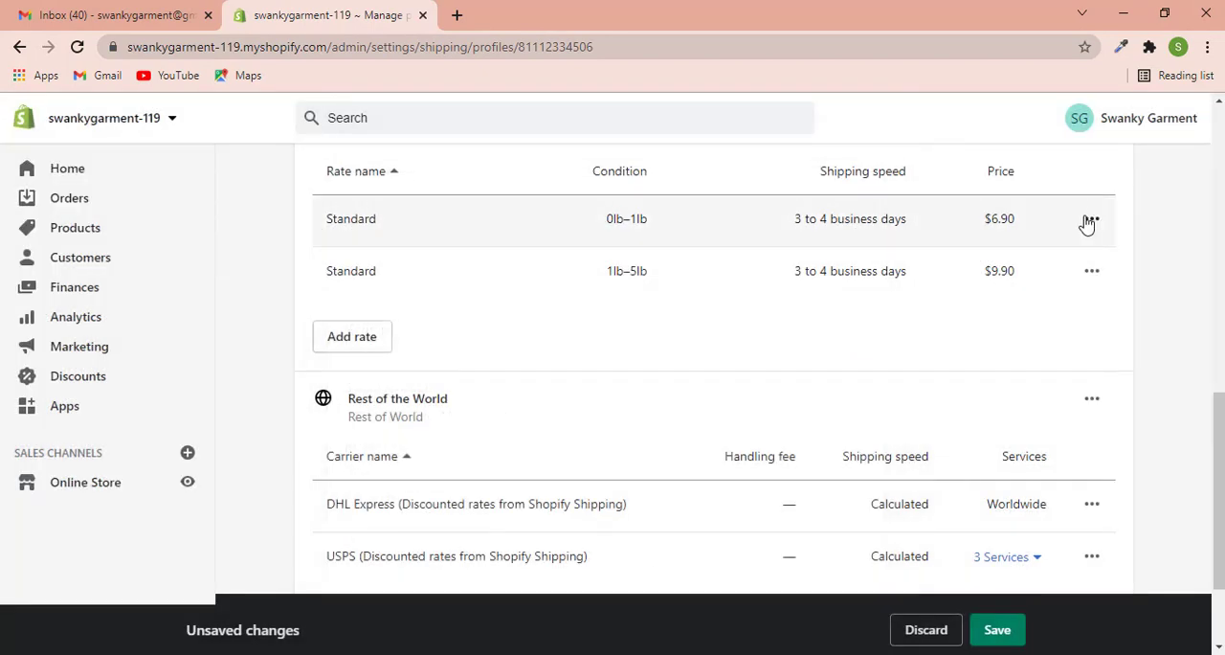
- Delete the two Standard rates from the Domestic shipping zone
click(1091, 220)
click(1072, 300)
click(1091, 218)
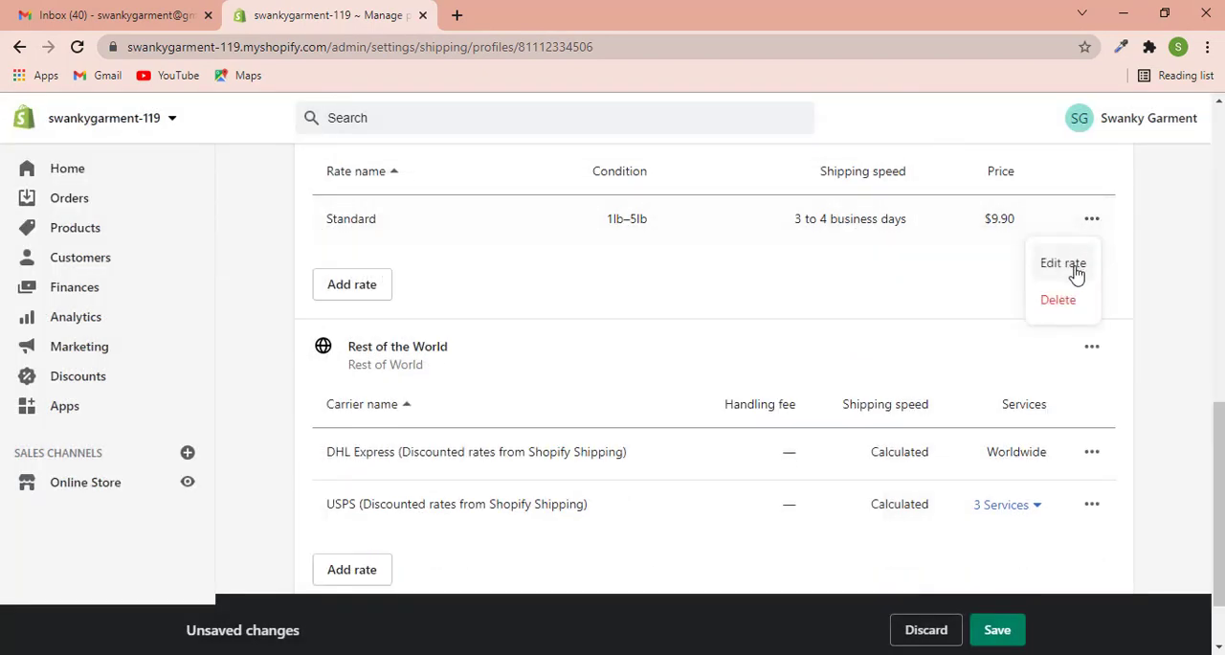
click(1057, 298)
- Open a new rate for the Domestic zone and look over the shipping speed and carrier-calculated options
scroll(619, 254, up, 1)
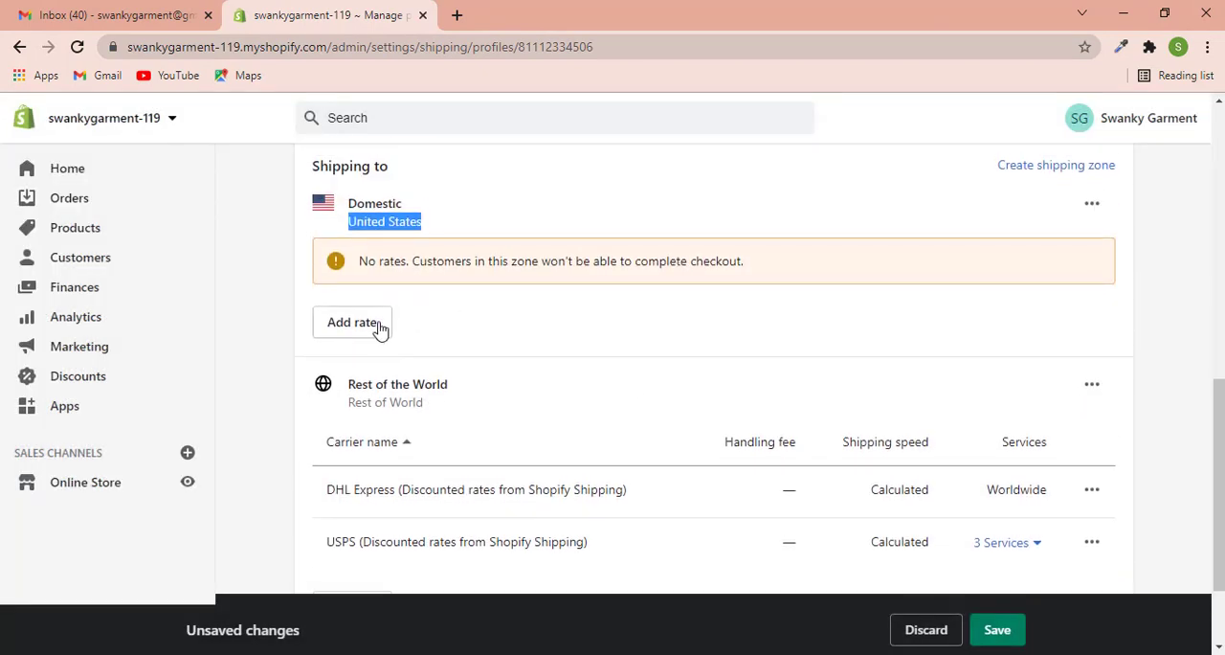
click(378, 326)
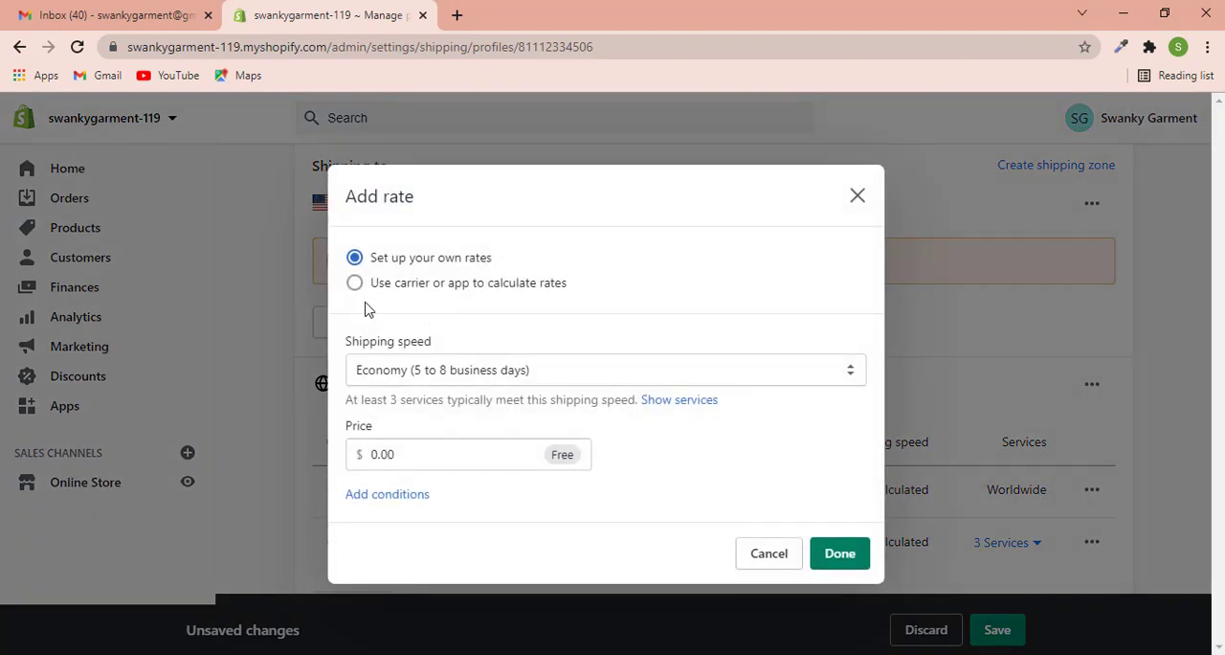
click(469, 374)
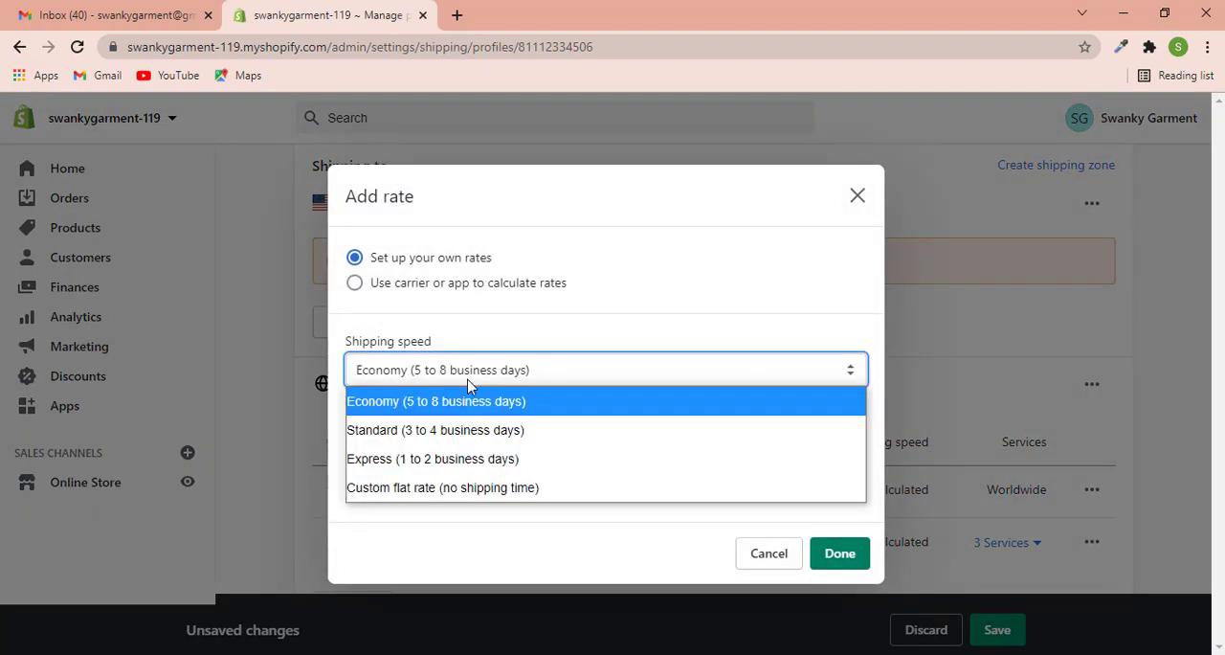
click(354, 284)
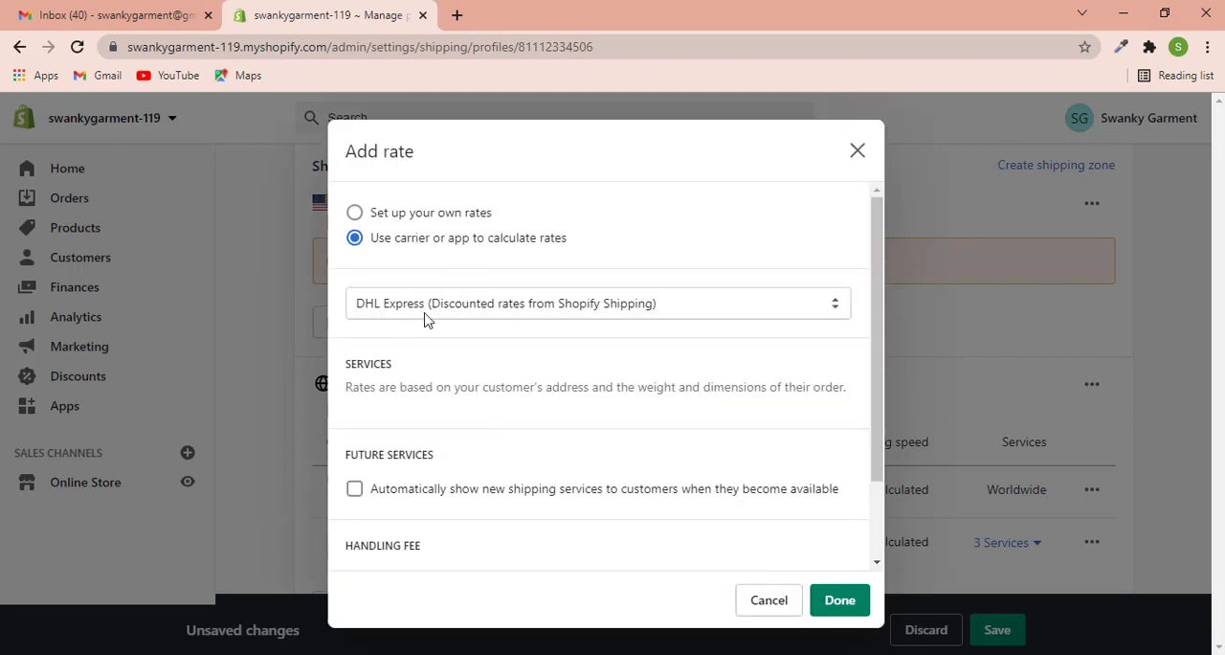
click(427, 314)
click(354, 215)
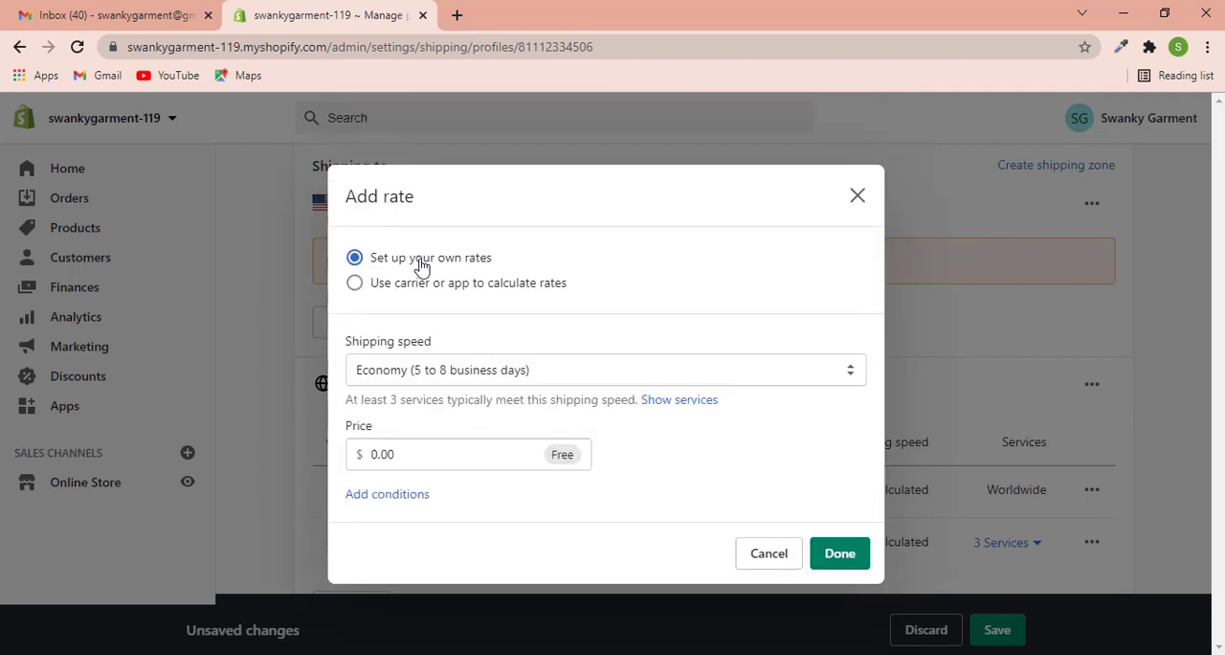
- Add a custom flat rate named Free Shipping, priced free, to the Domestic shipping zone
click(469, 378)
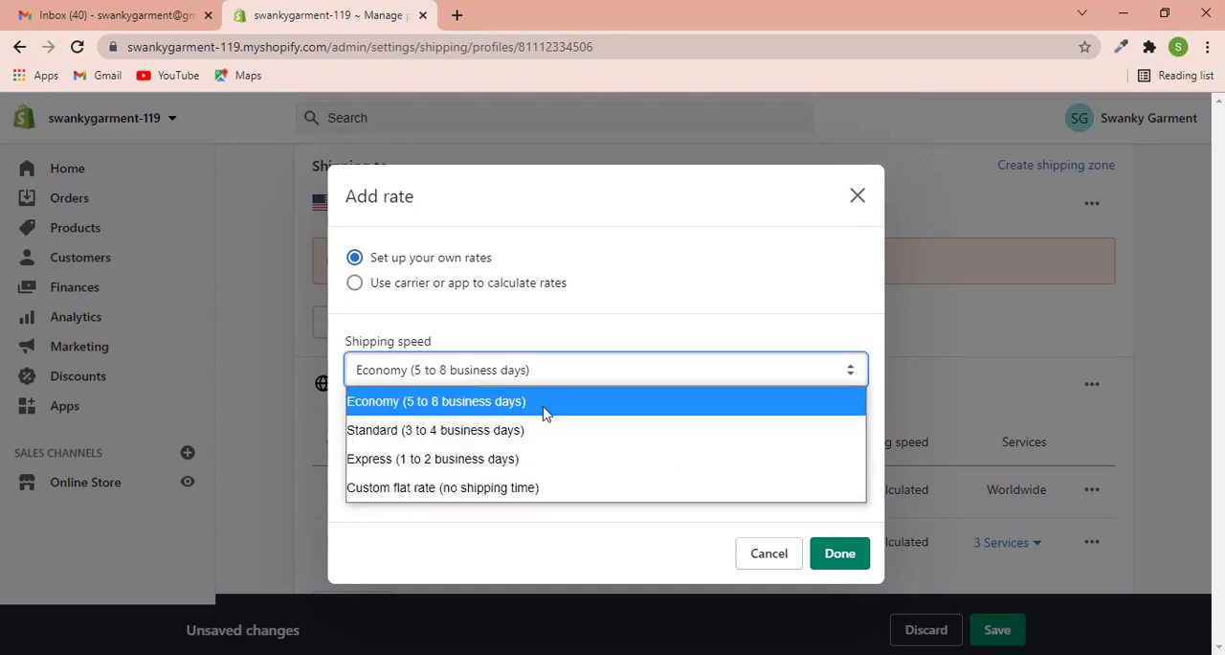
click(510, 490)
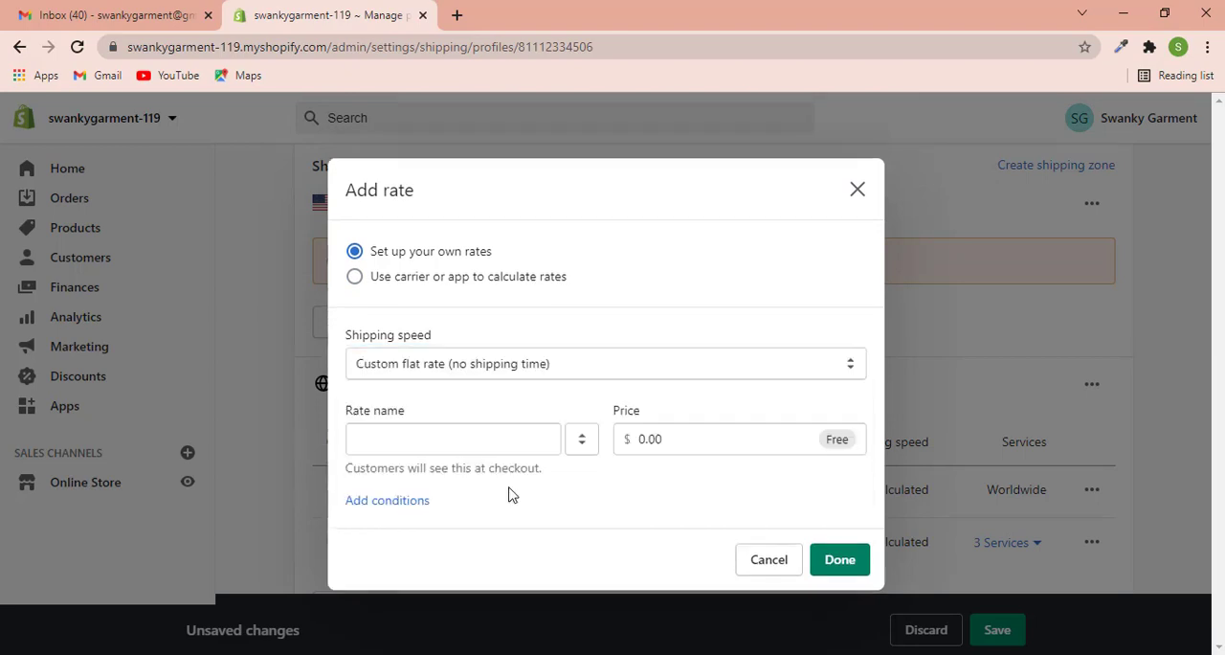
click(455, 442)
text(Fr)
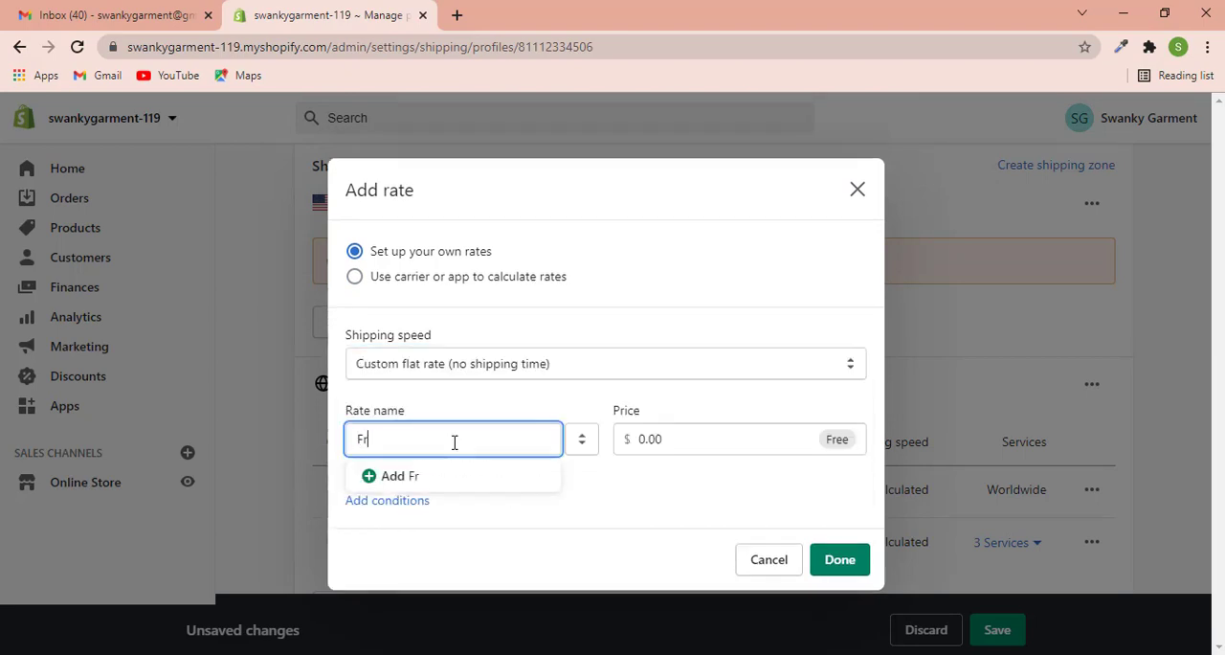
text(ee Shipping)
click(831, 560)
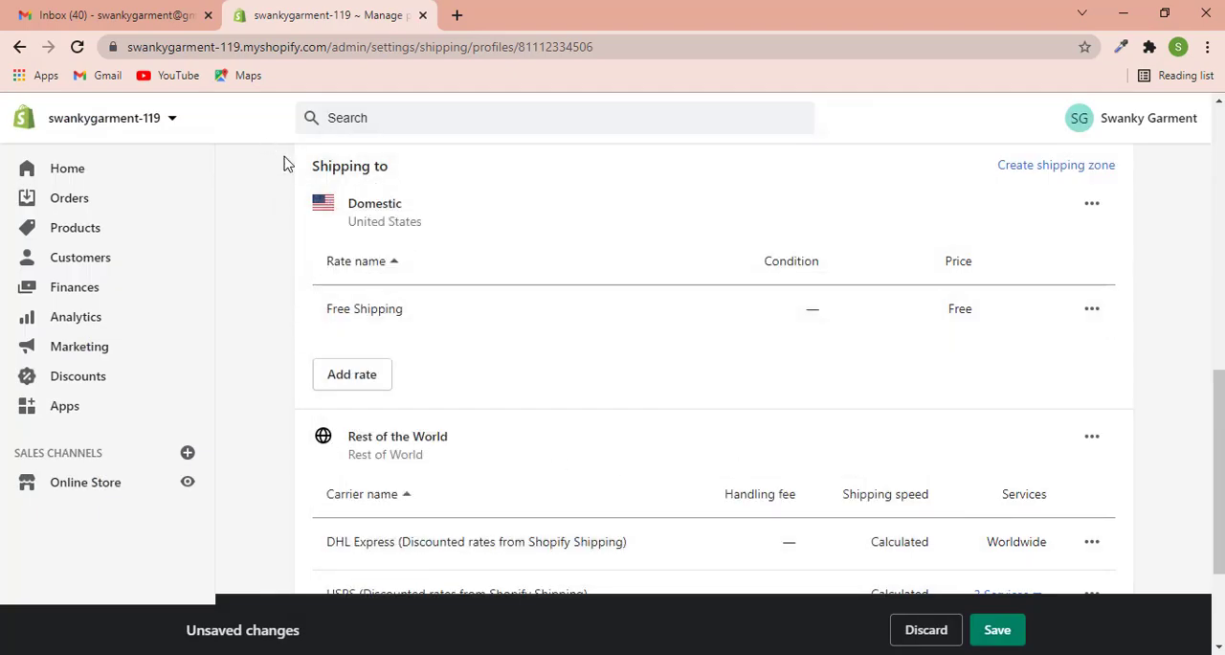
- Delete the DHL Express and USPS carrier rates from the Rest of the World zone
scroll(943, 378, down, 2)
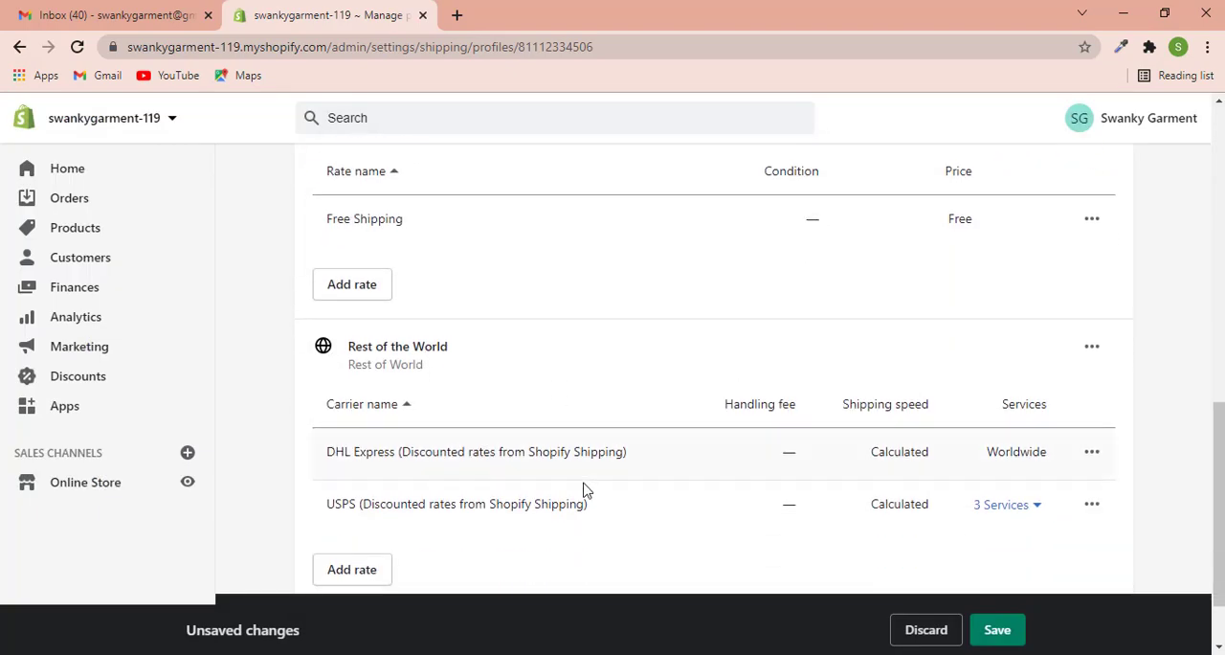
scroll(402, 297, up, 2)
scroll(348, 337, down, 2)
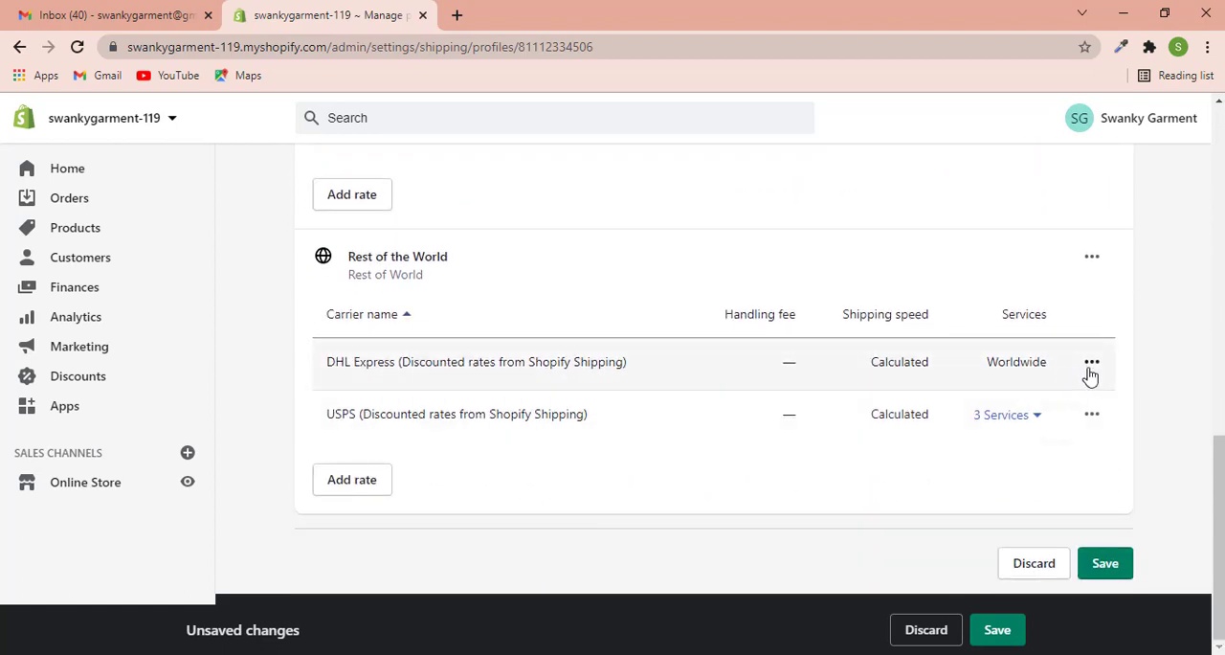
click(1092, 362)
click(1056, 445)
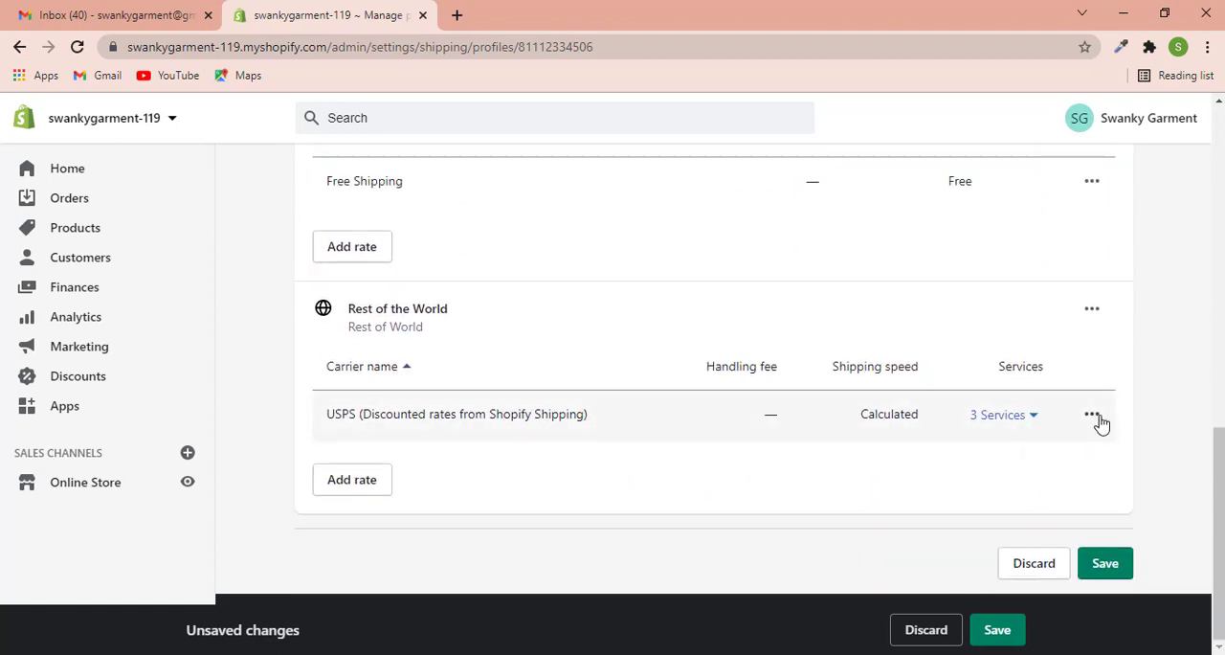
click(1092, 414)
click(1068, 504)
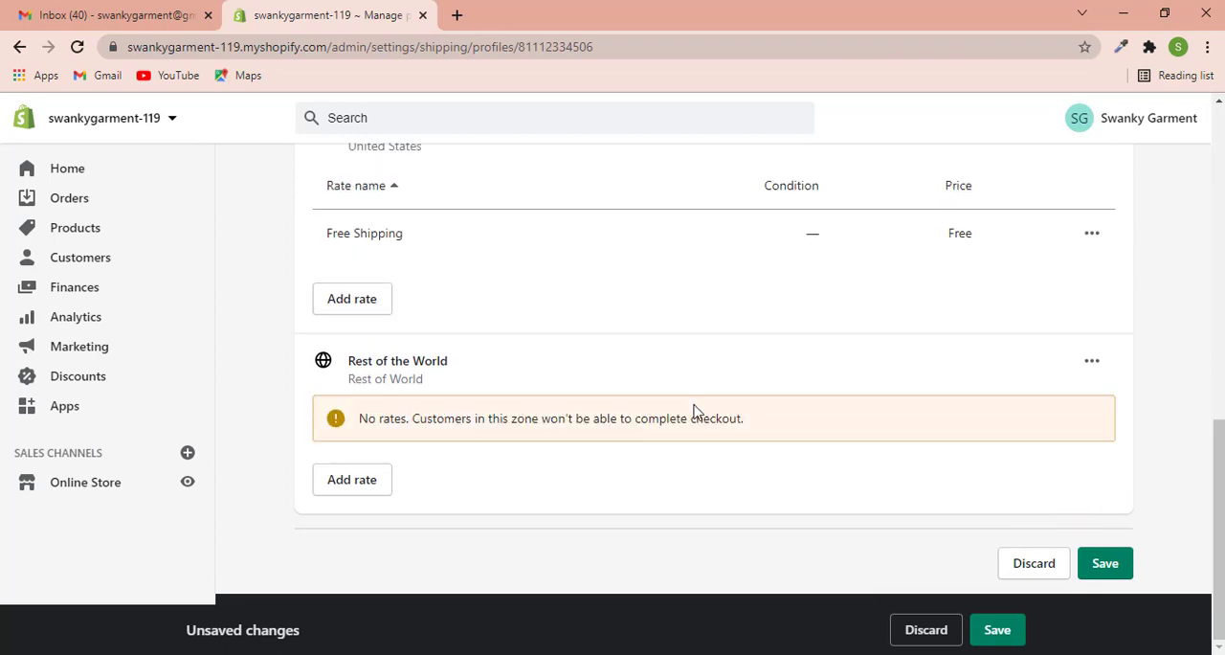
- Add a rate named Standard Shipping with a price of $40 to the Rest of the World zone
click(337, 488)
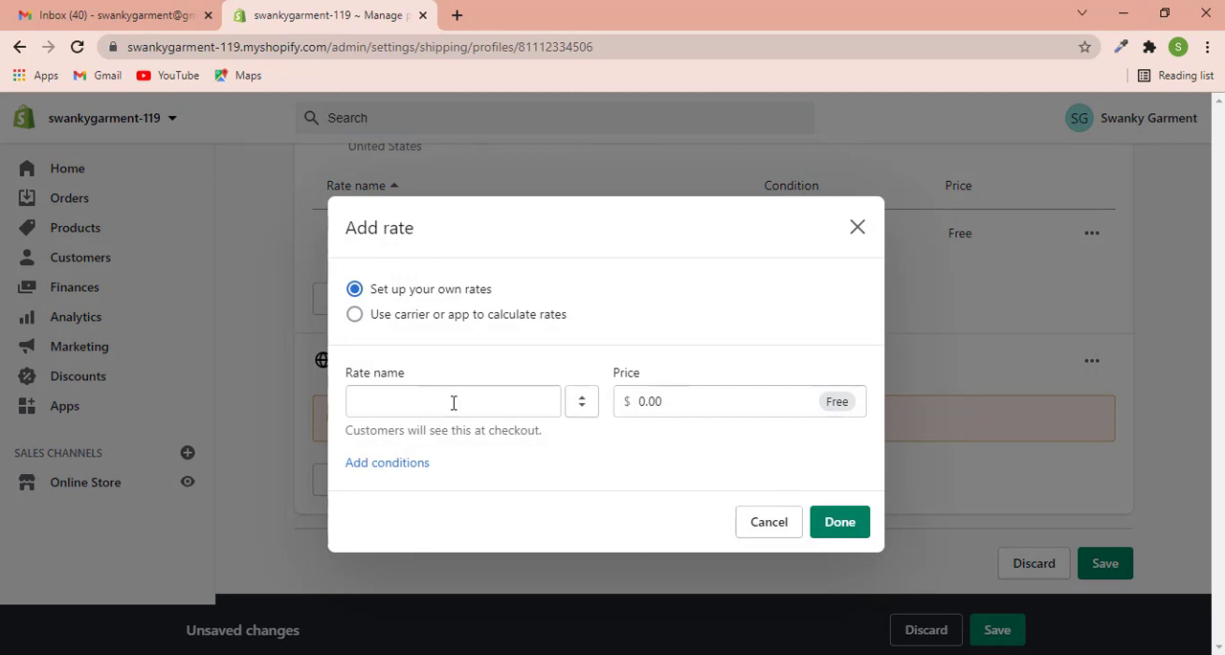
click(407, 406)
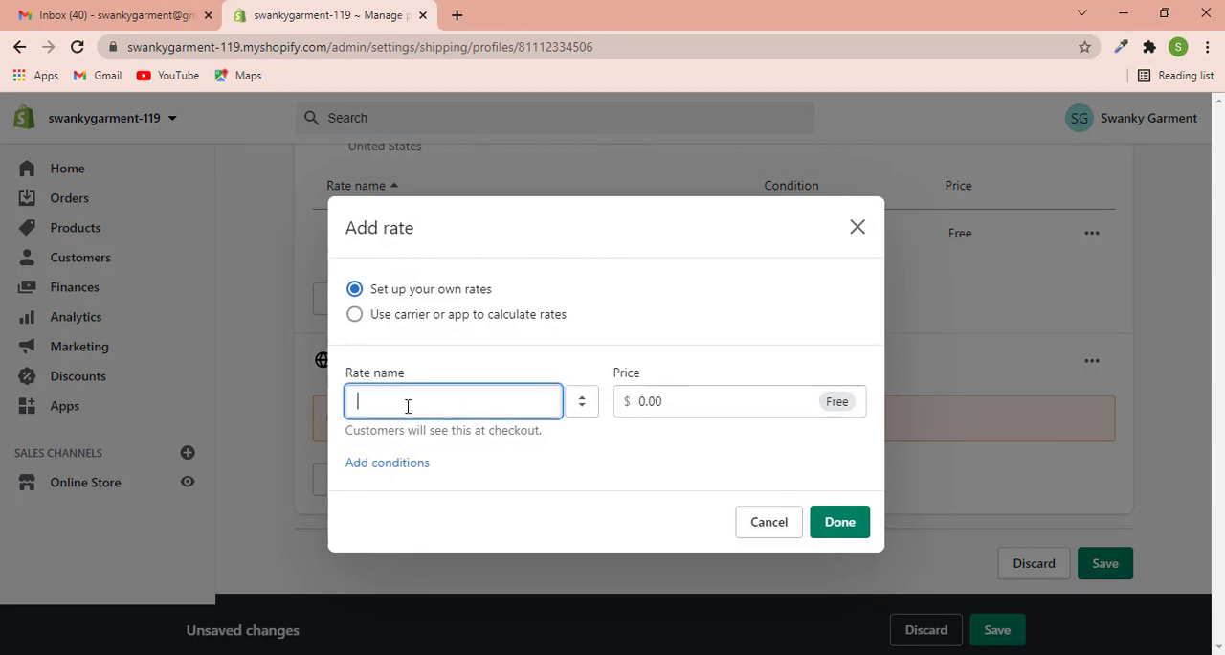
text(Sta)
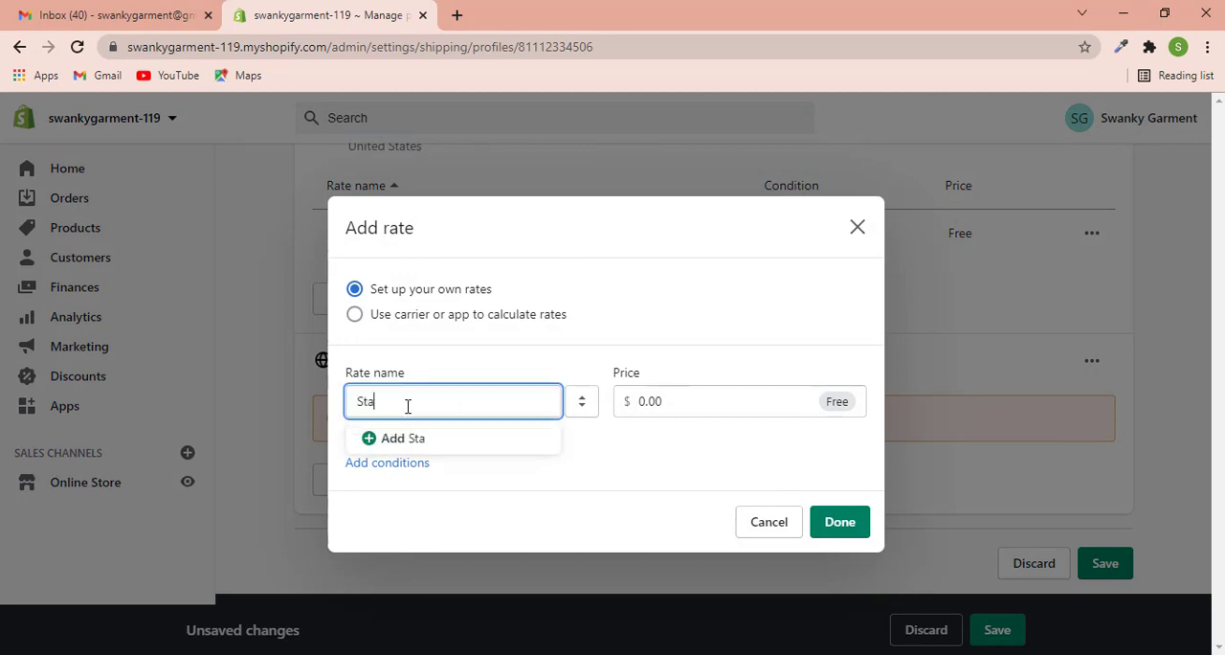
text(ndard Shipping)
click(651, 401)
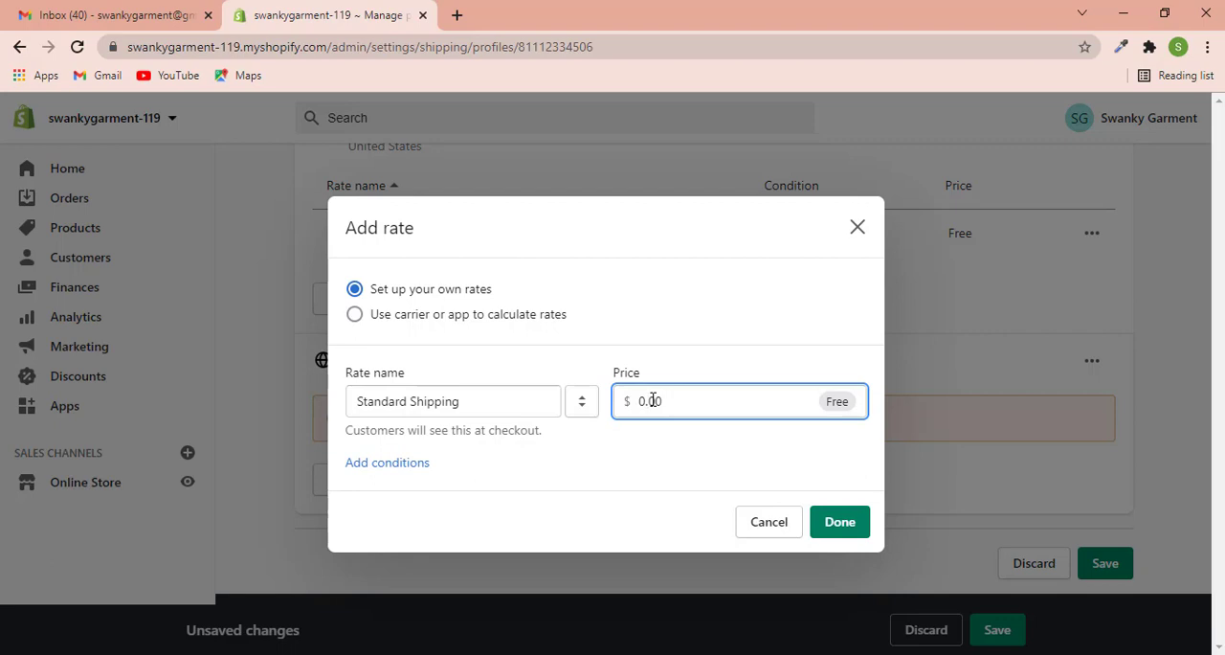
text(40)
key(ctrl+a)
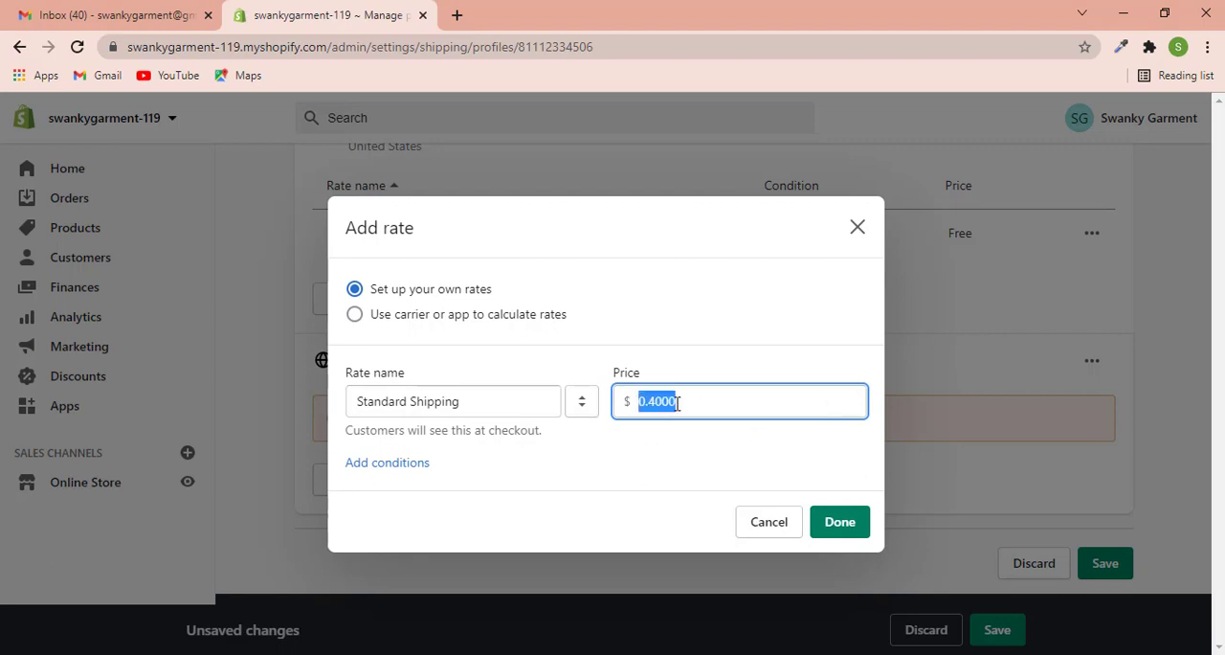
text(40)
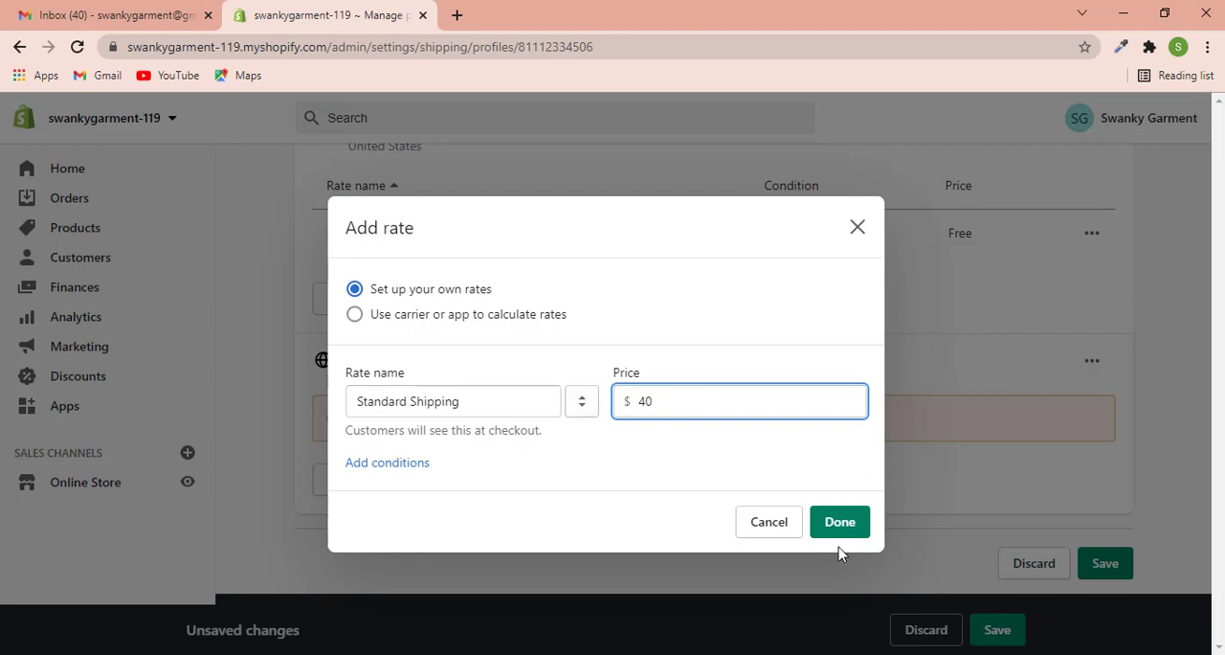
click(829, 525)
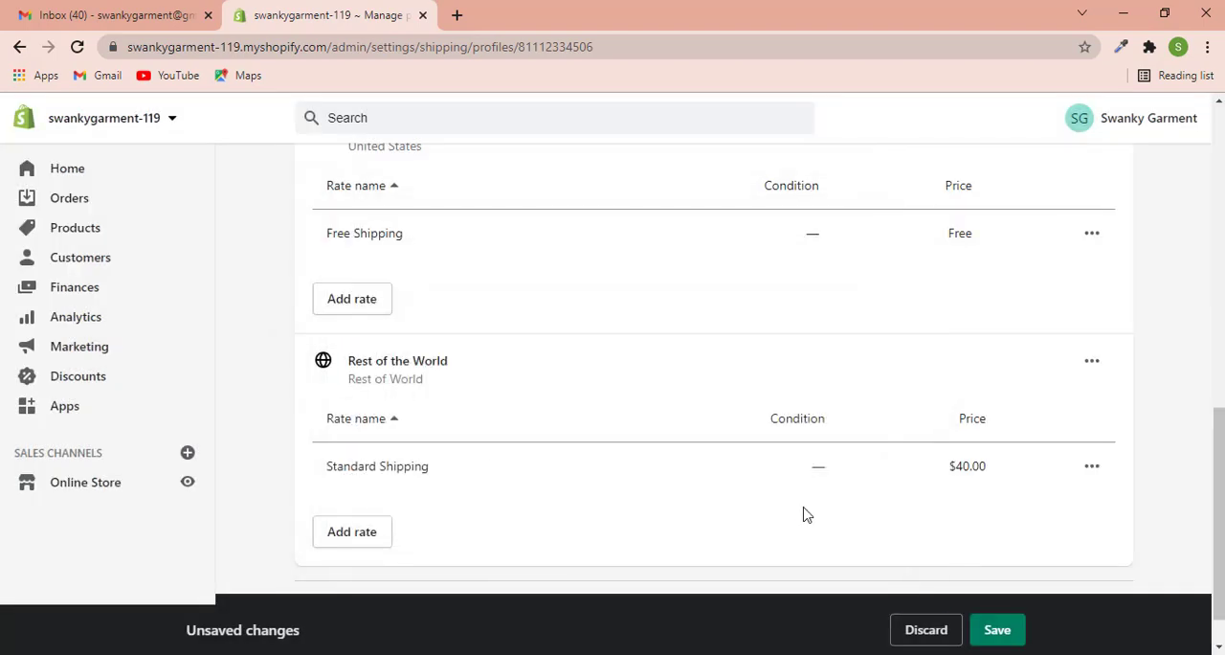
- Review the new rates of both shipping zones and save the general shipping profile
scroll(944, 480, down, 1)
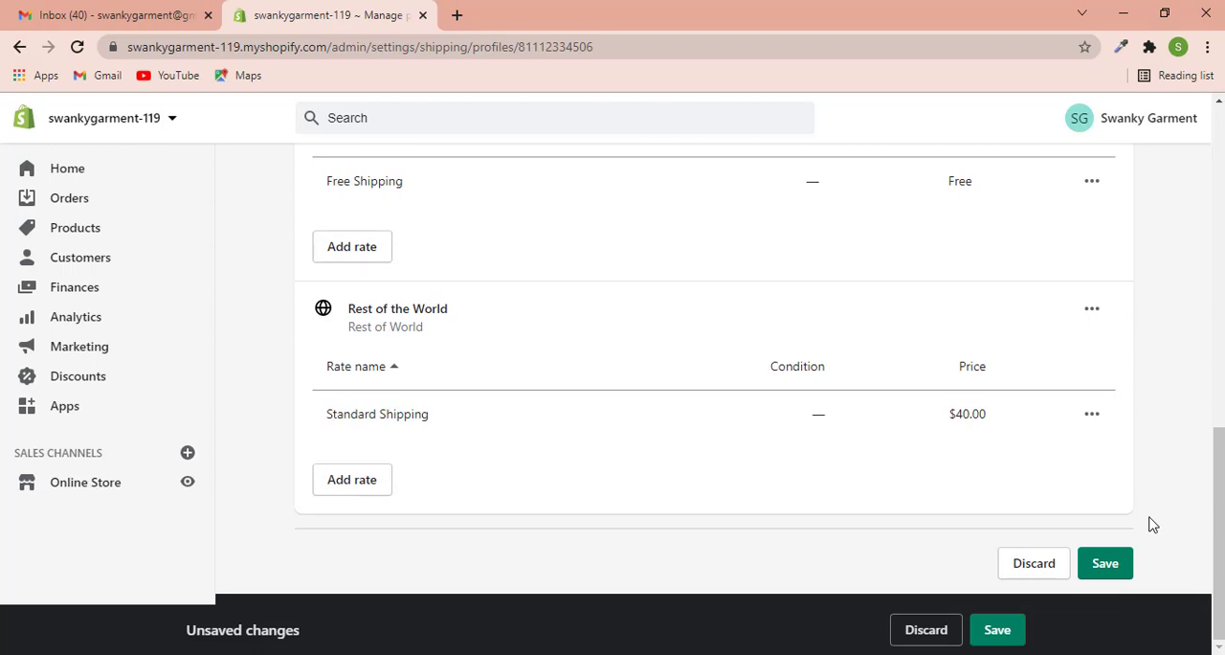
drag(944, 418, 1002, 428)
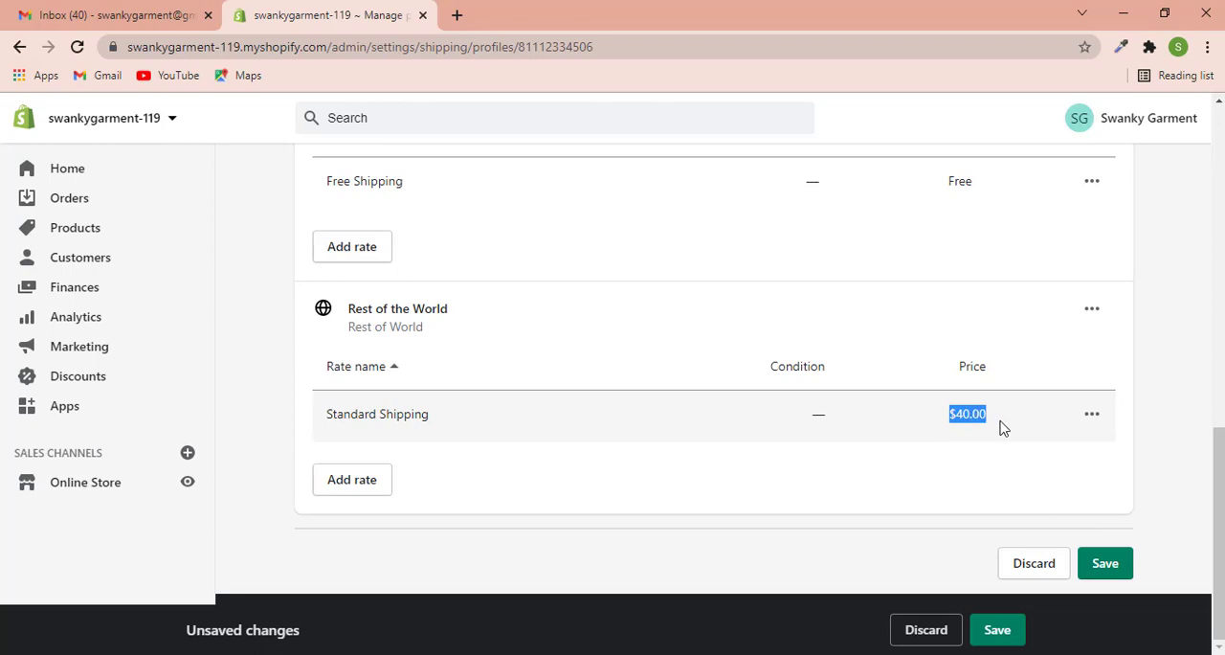
scroll(897, 412, up, 2)
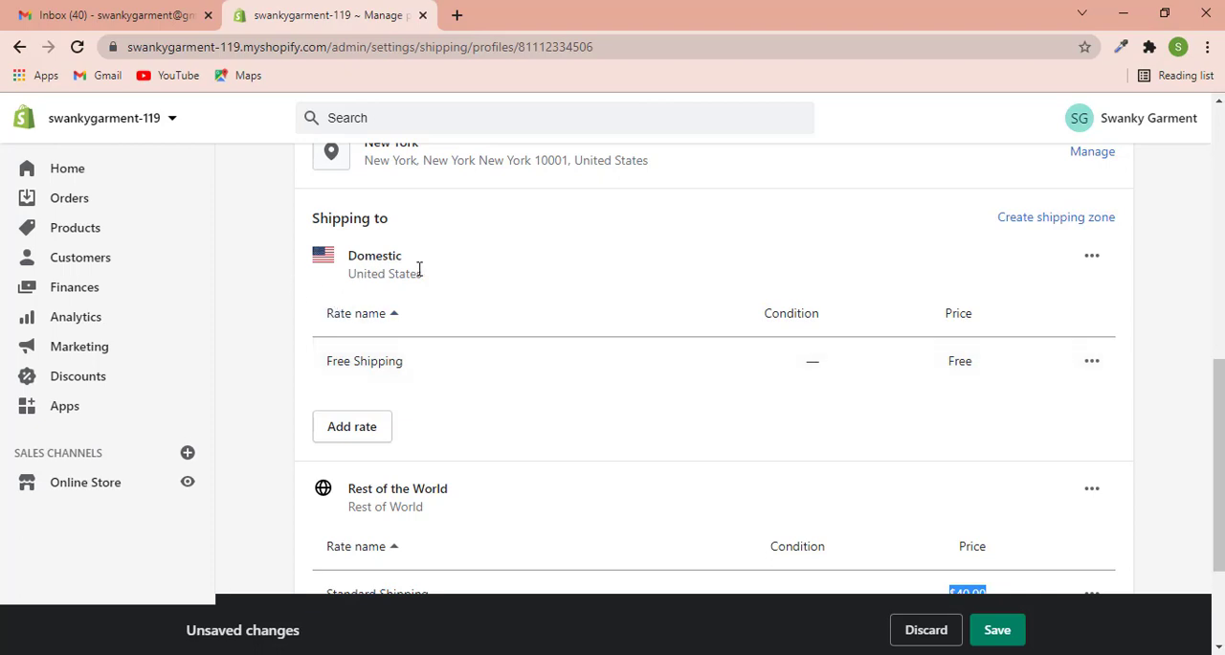
drag(469, 275, 349, 277)
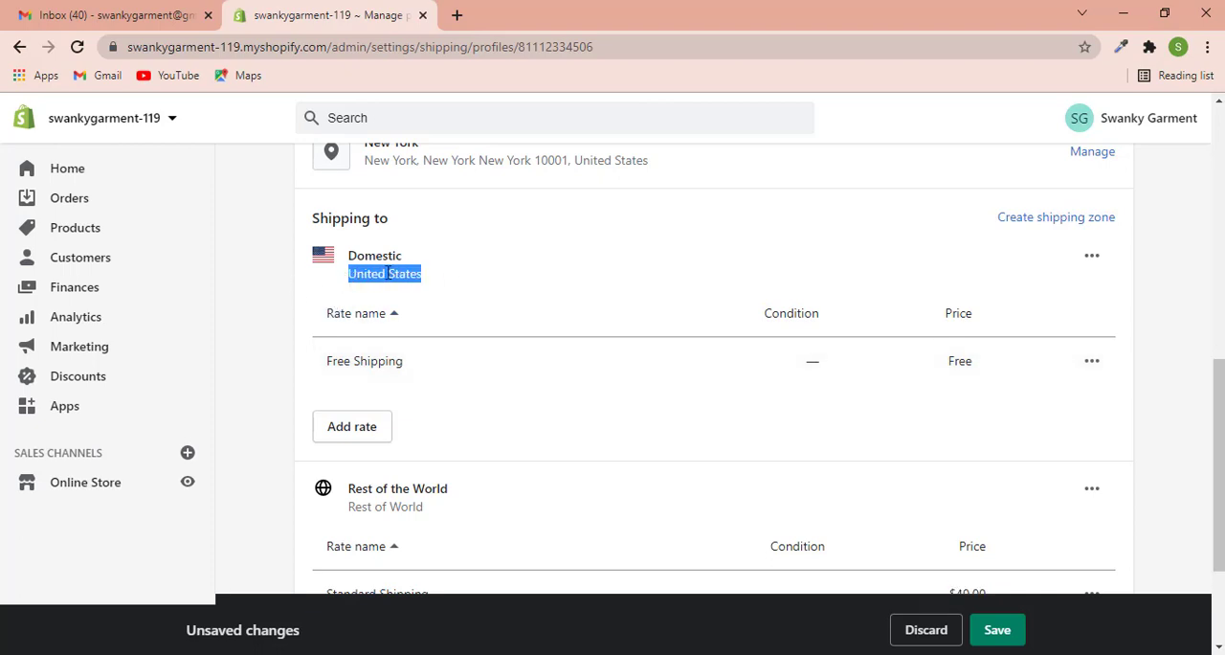
drag(761, 378, 992, 366)
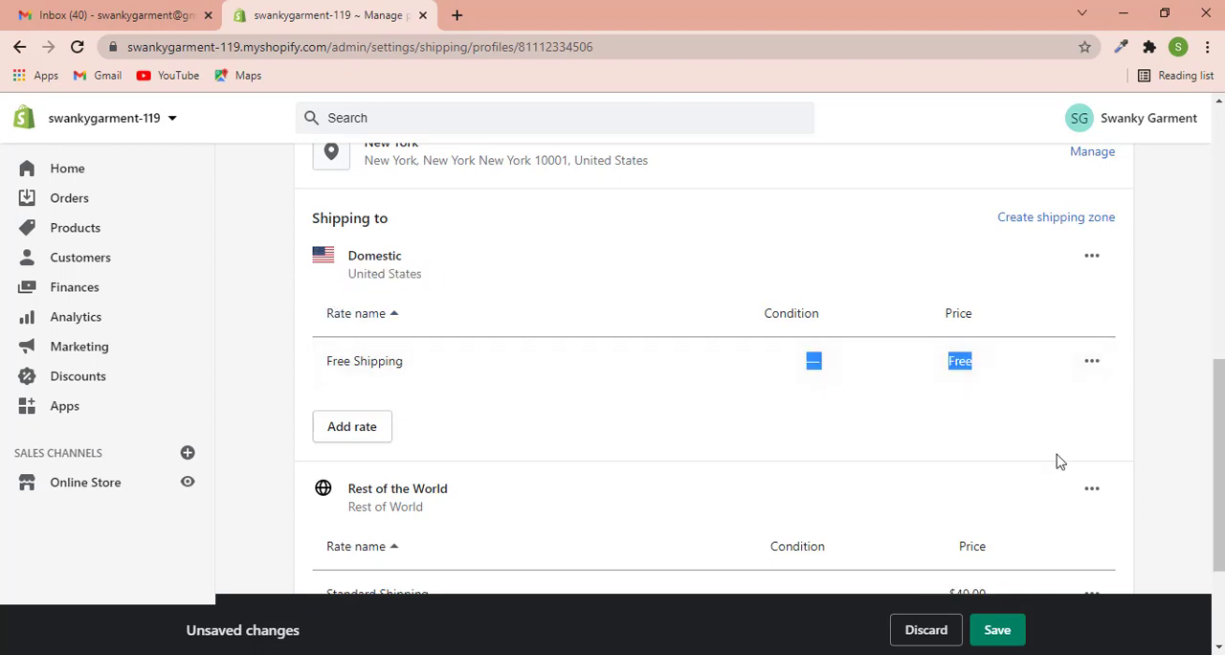
click(1012, 640)
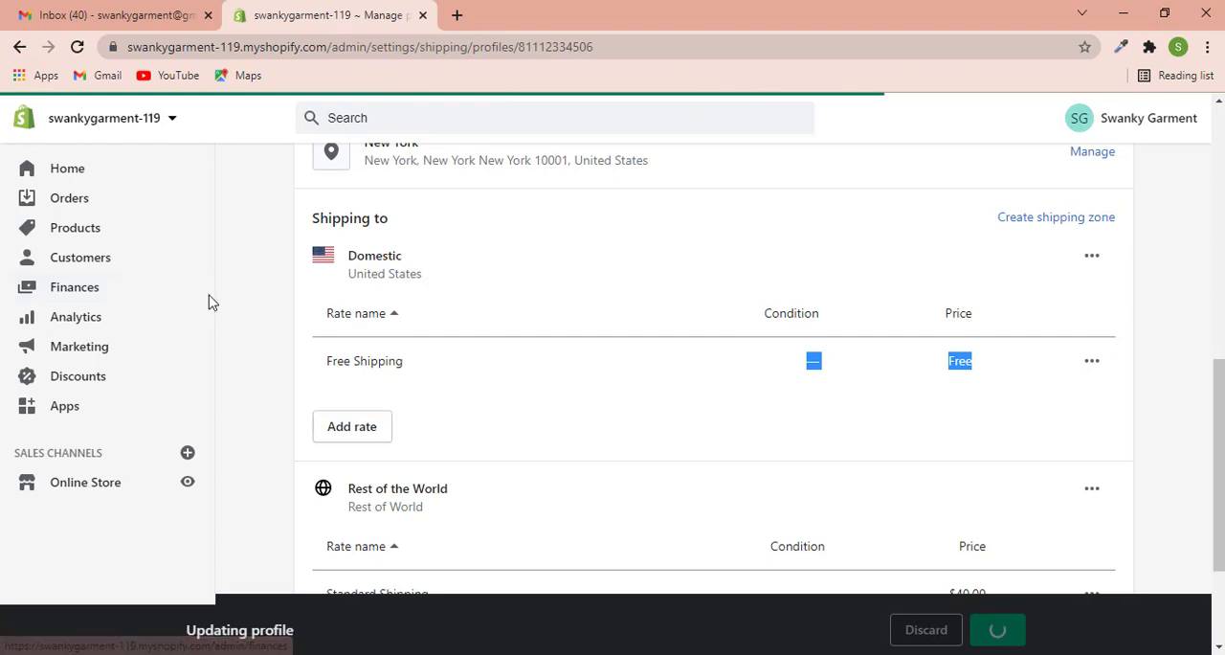
- Return from the shipping profile to the settings overview and open the Legal settings
scroll(262, 288, up, 7)
scroll(315, 233, up, 1)
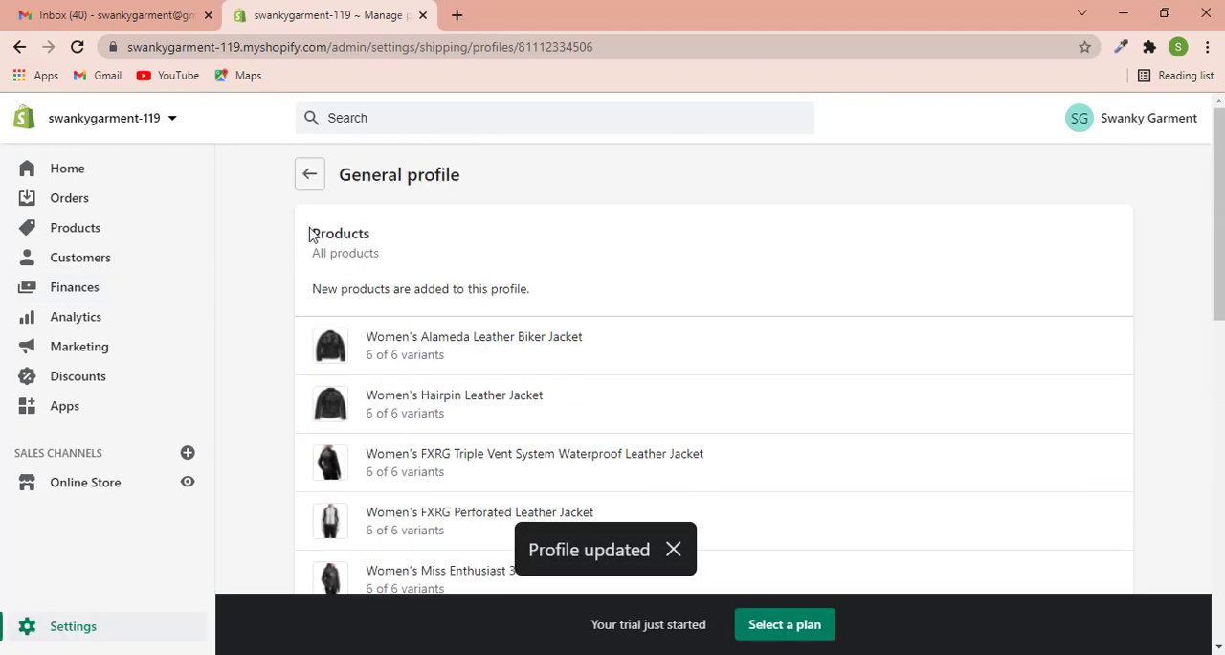
click(312, 178)
click(314, 180)
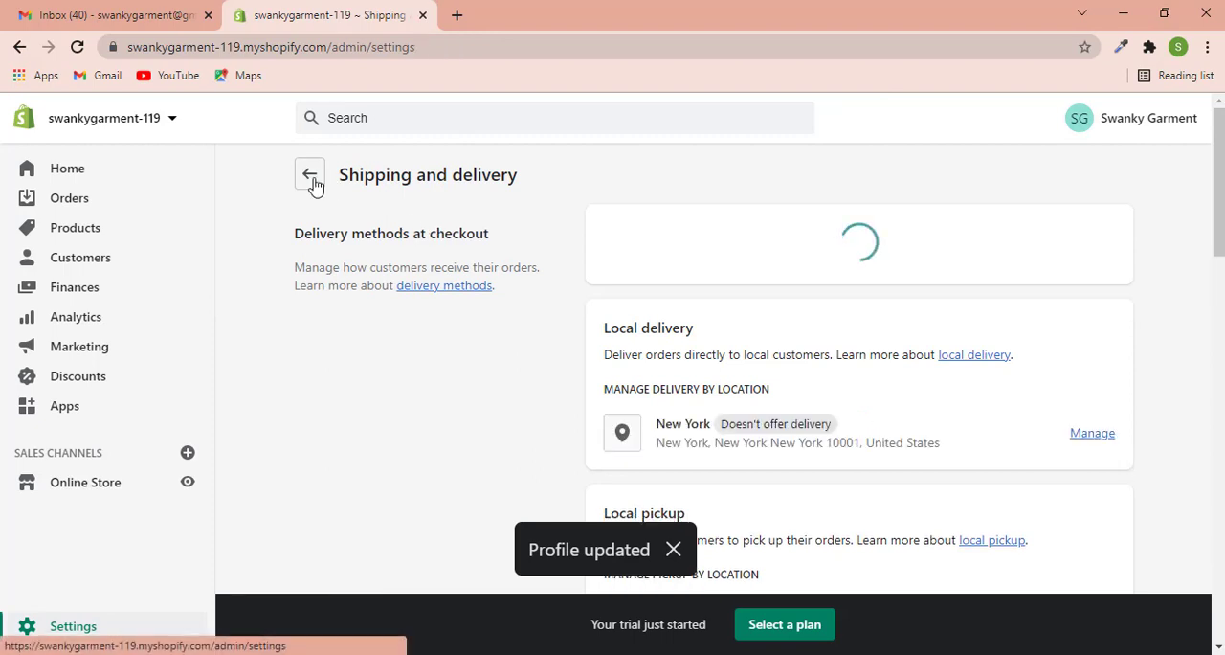
scroll(795, 412, down, 3)
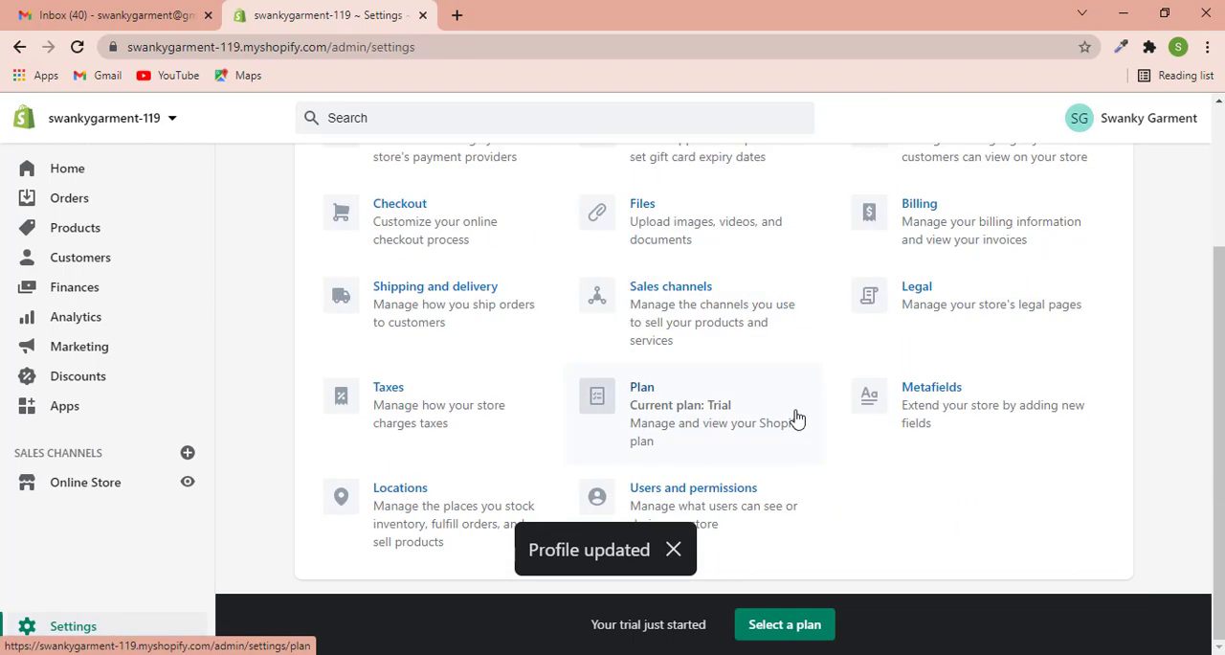
click(917, 289)
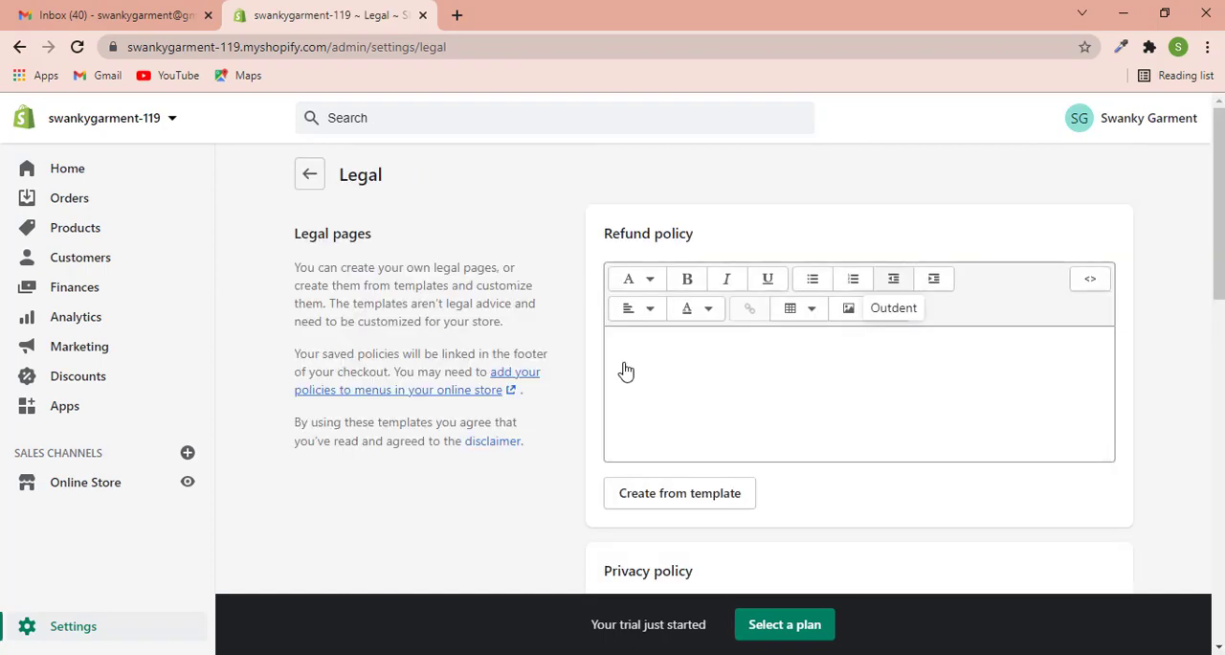
- Create the store's refund policy from the template on the Legal page
scroll(575, 410, down, 2)
scroll(576, 354, up, 2)
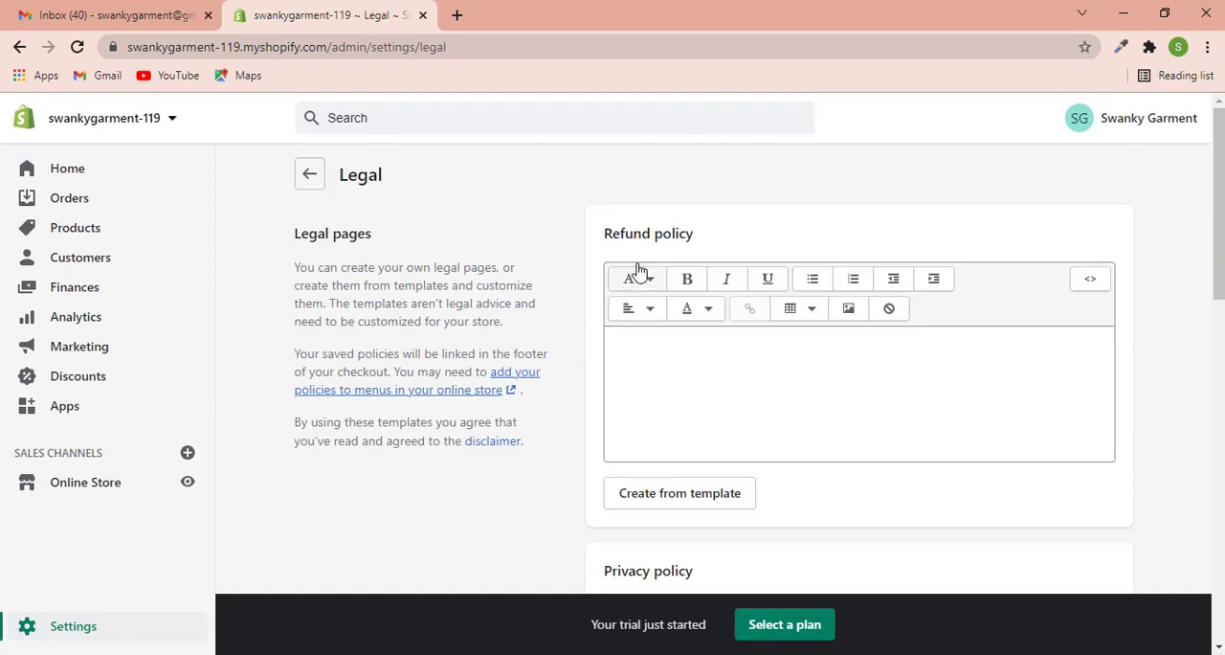
scroll(580, 330, down, 3)
scroll(574, 366, down, 3)
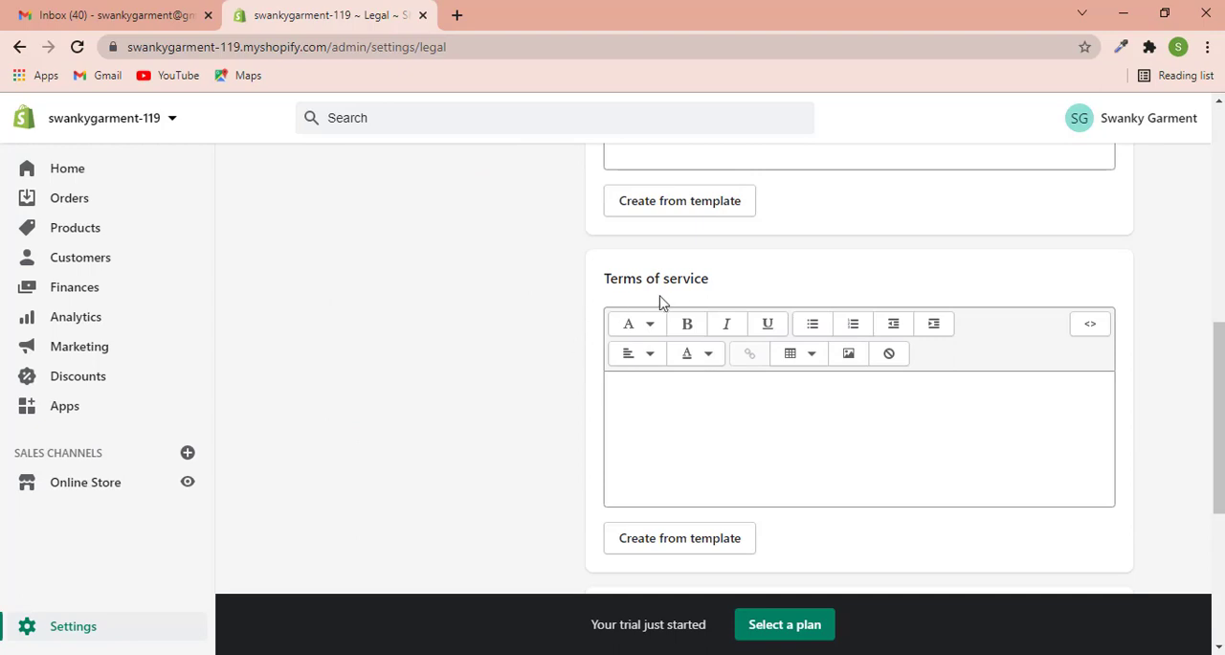
scroll(626, 386, down, 4)
scroll(473, 461, up, 10)
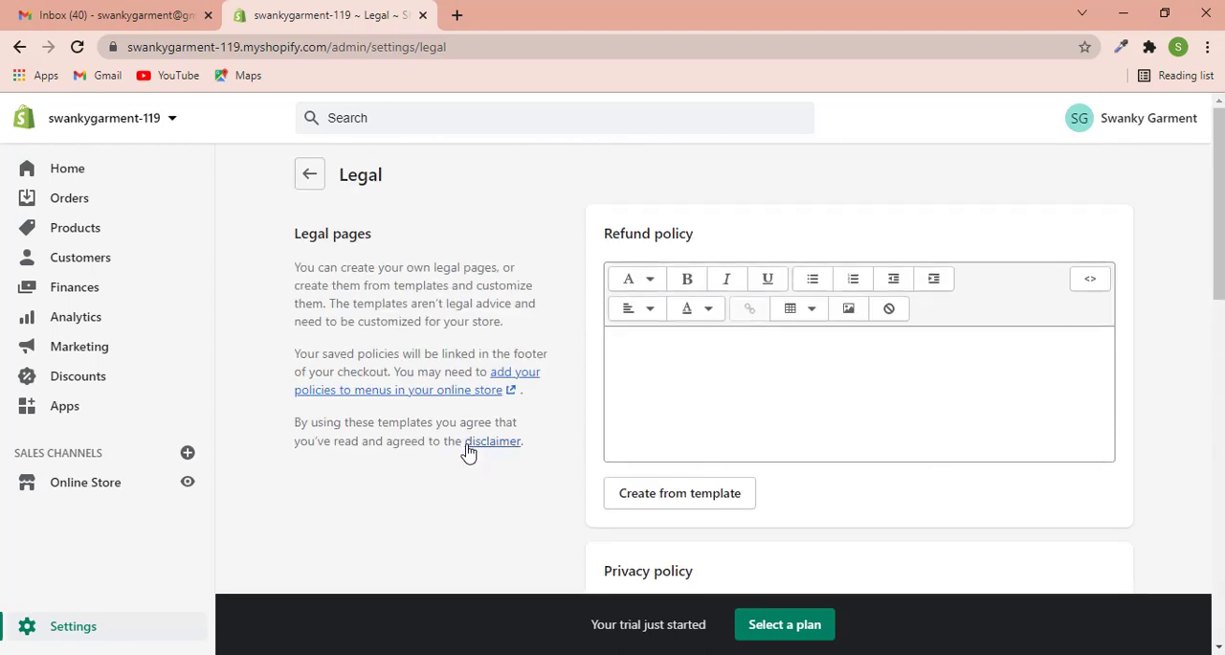
click(882, 422)
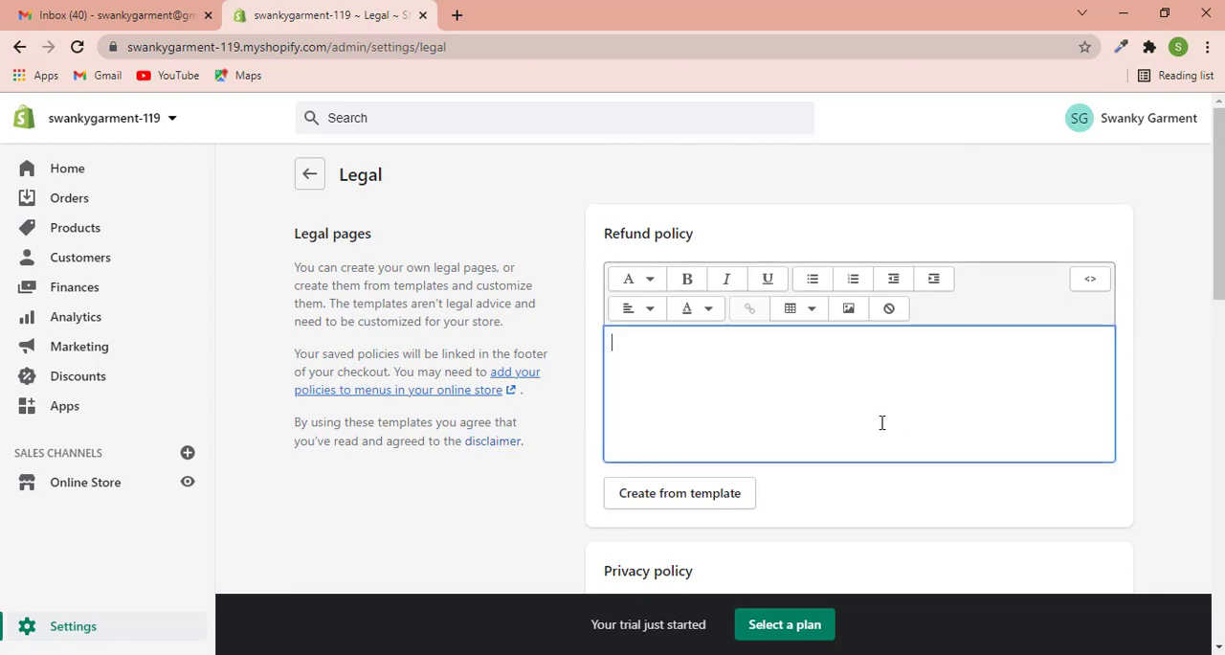
text(fd)
key(BackSpace)
click(650, 509)
scroll(591, 313, down, 3)
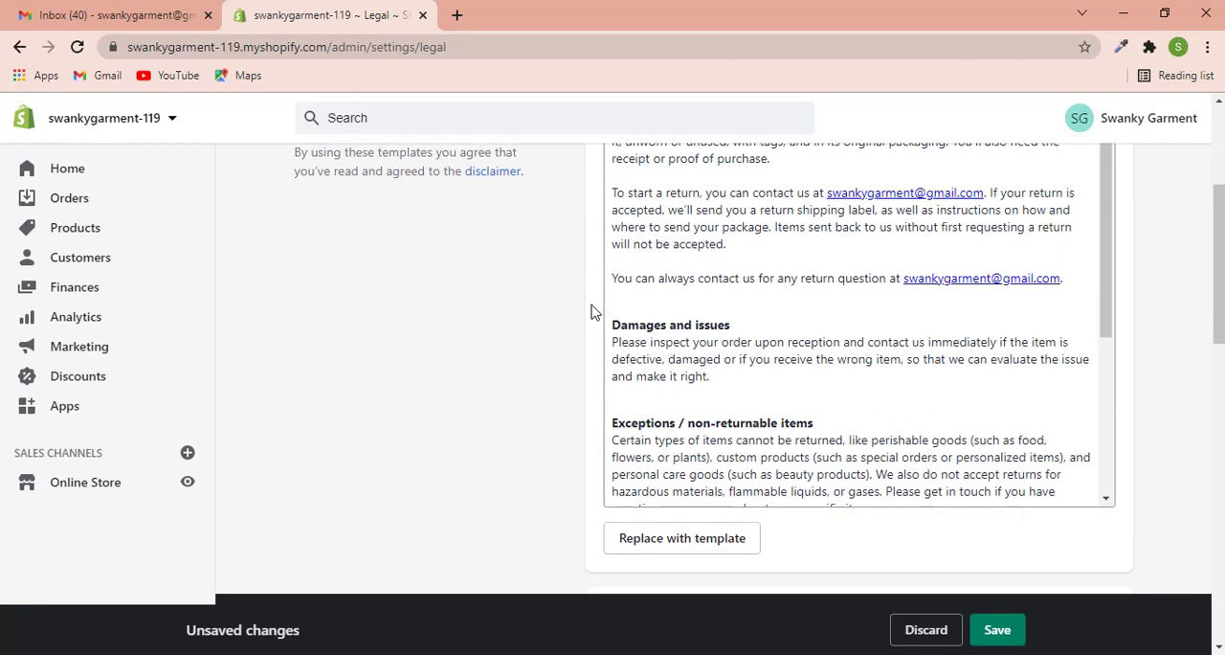
- Create the store's privacy policy and terms of service from their templates
scroll(591, 312, down, 5)
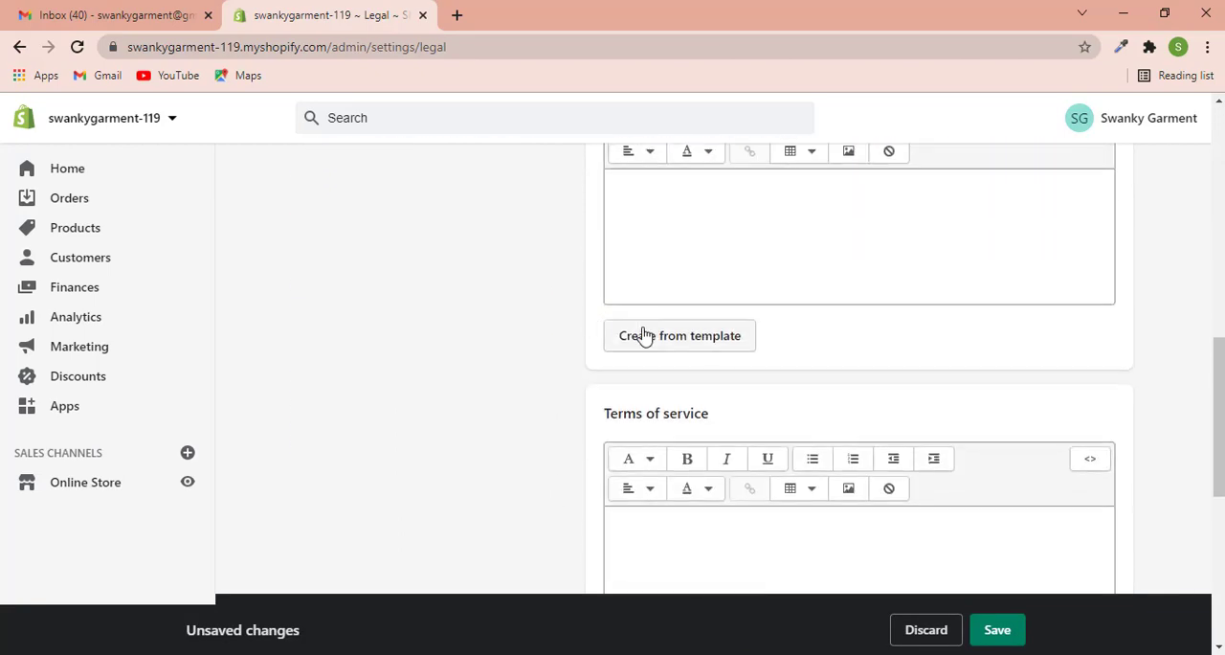
click(646, 335)
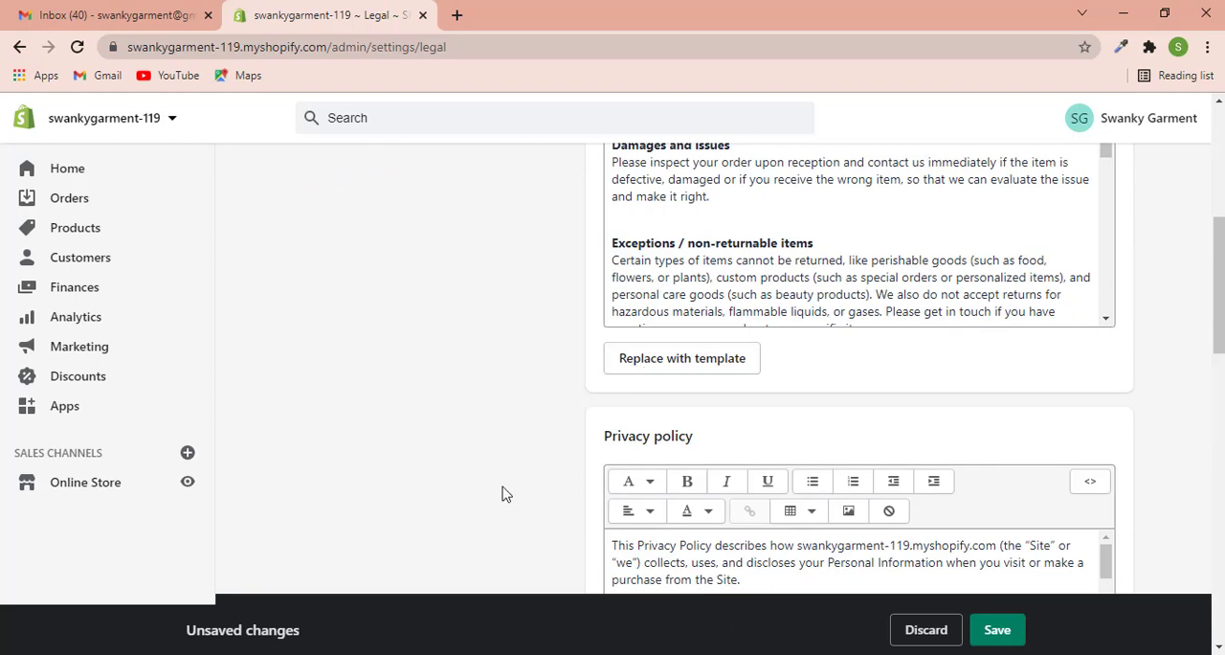
scroll(506, 494, down, 10)
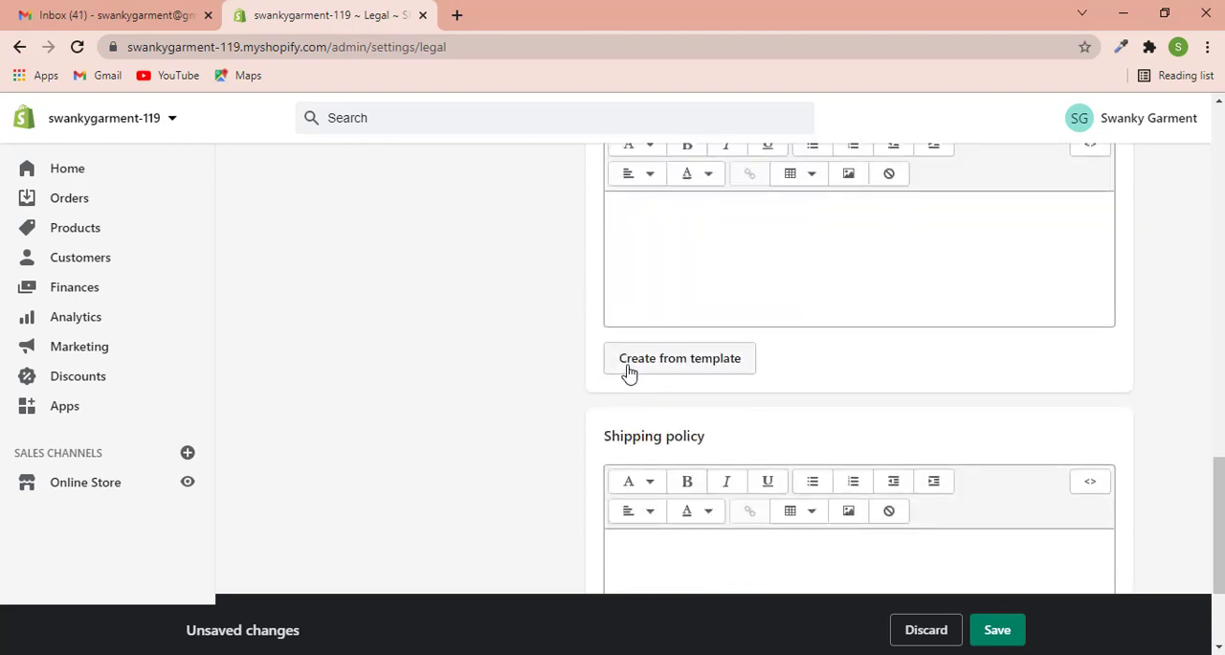
scroll(587, 357, up, 2)
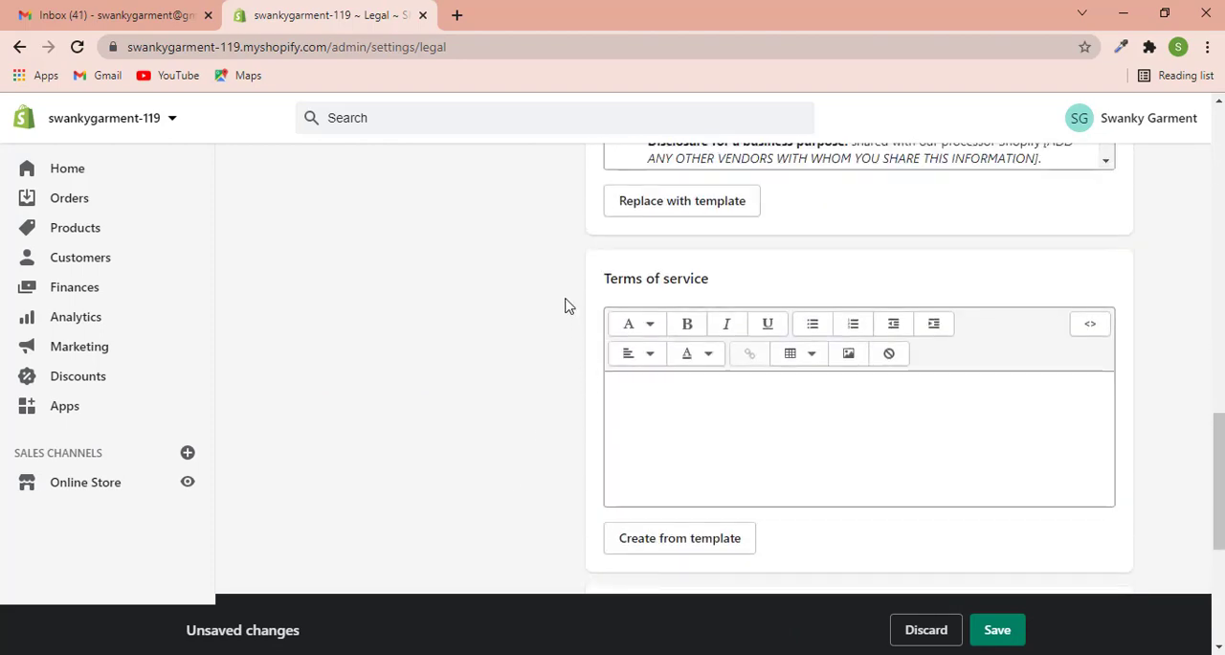
scroll(569, 323, down, 2)
click(655, 365)
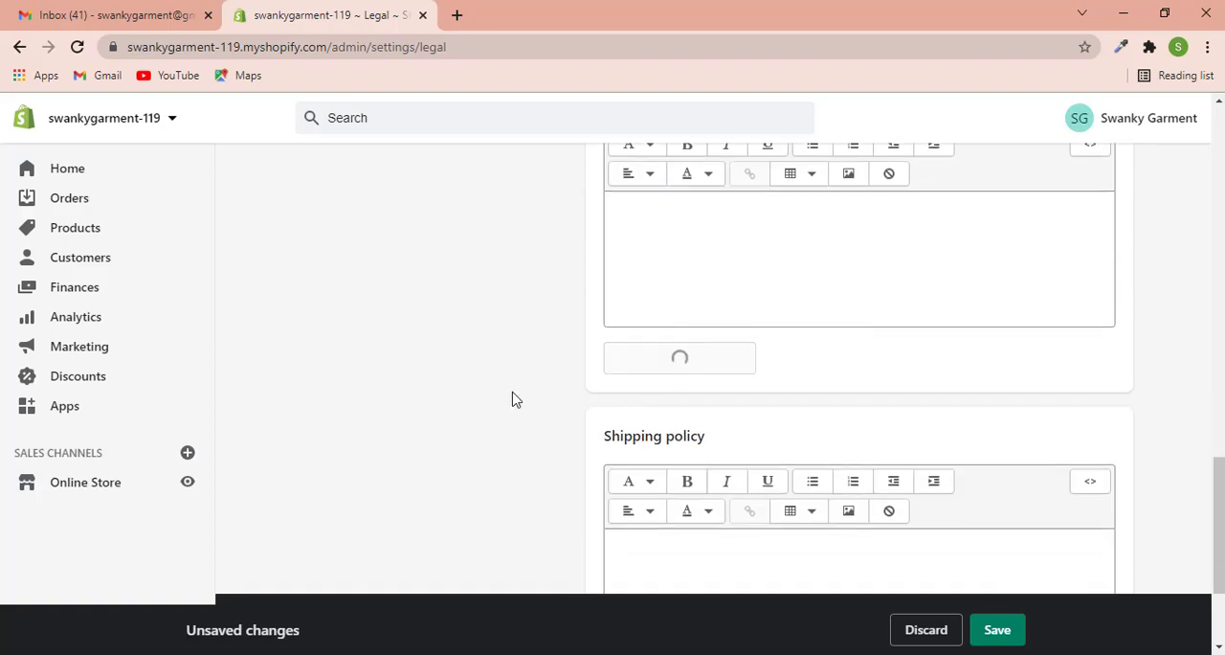
- Review the generated policy texts and save the legal pages
scroll(568, 400, down, 9)
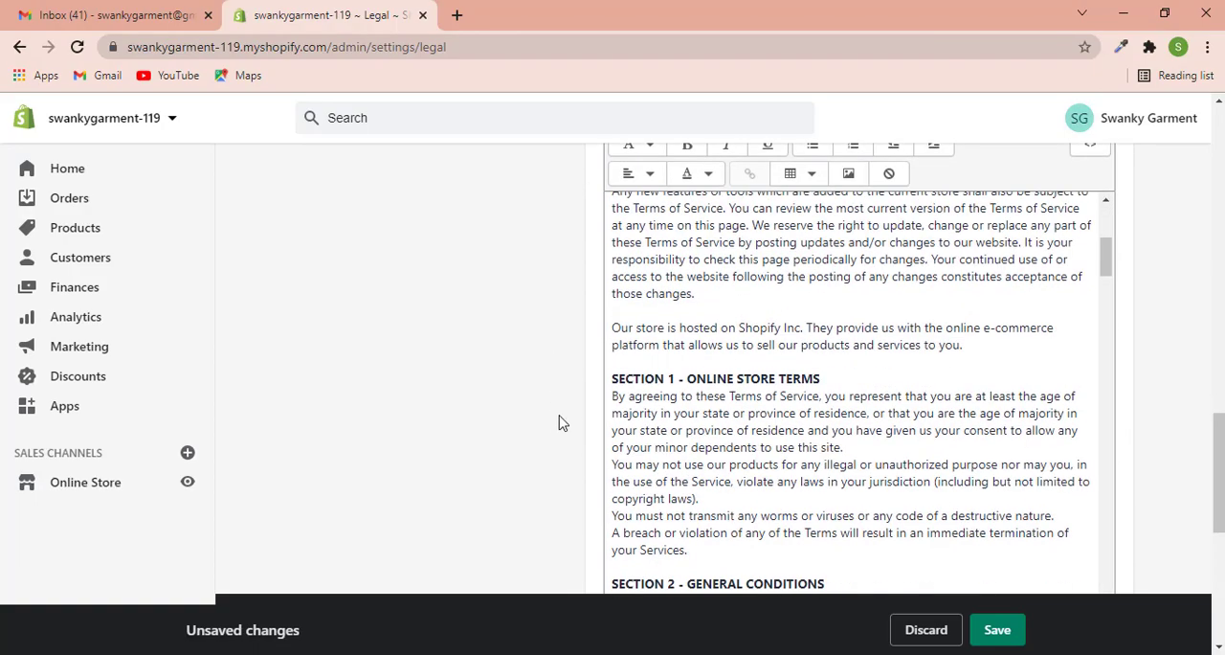
scroll(505, 440, up, 4)
scroll(498, 424, up, 15)
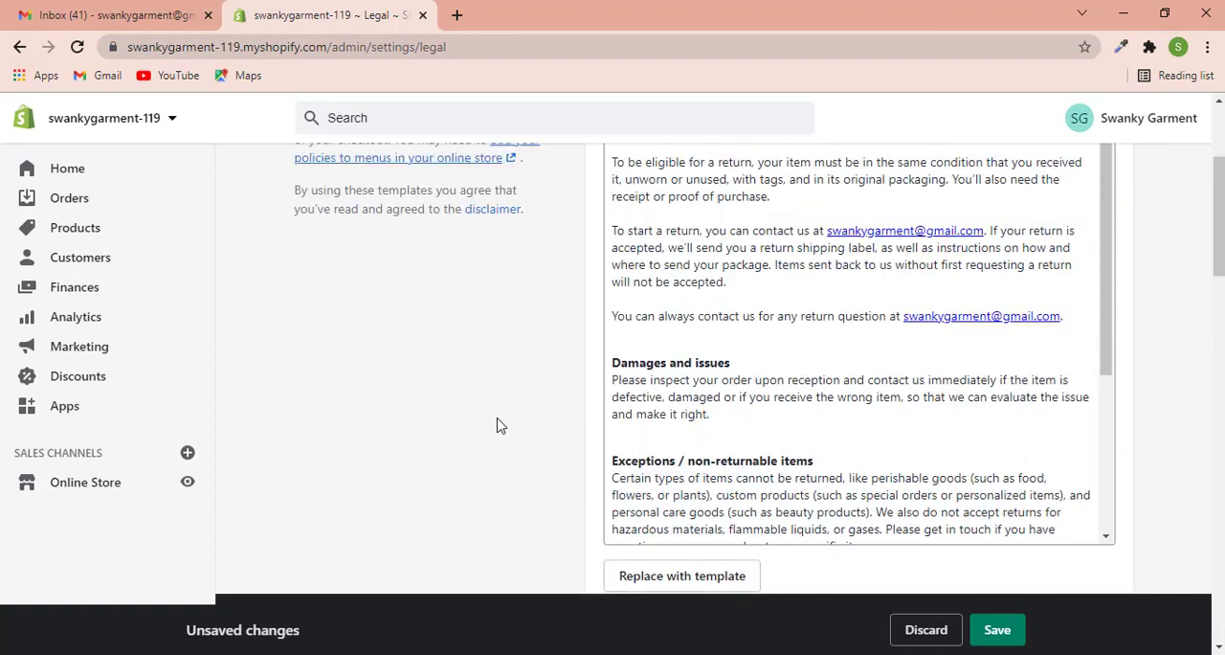
scroll(649, 386, down, 1)
scroll(649, 385, down, 8)
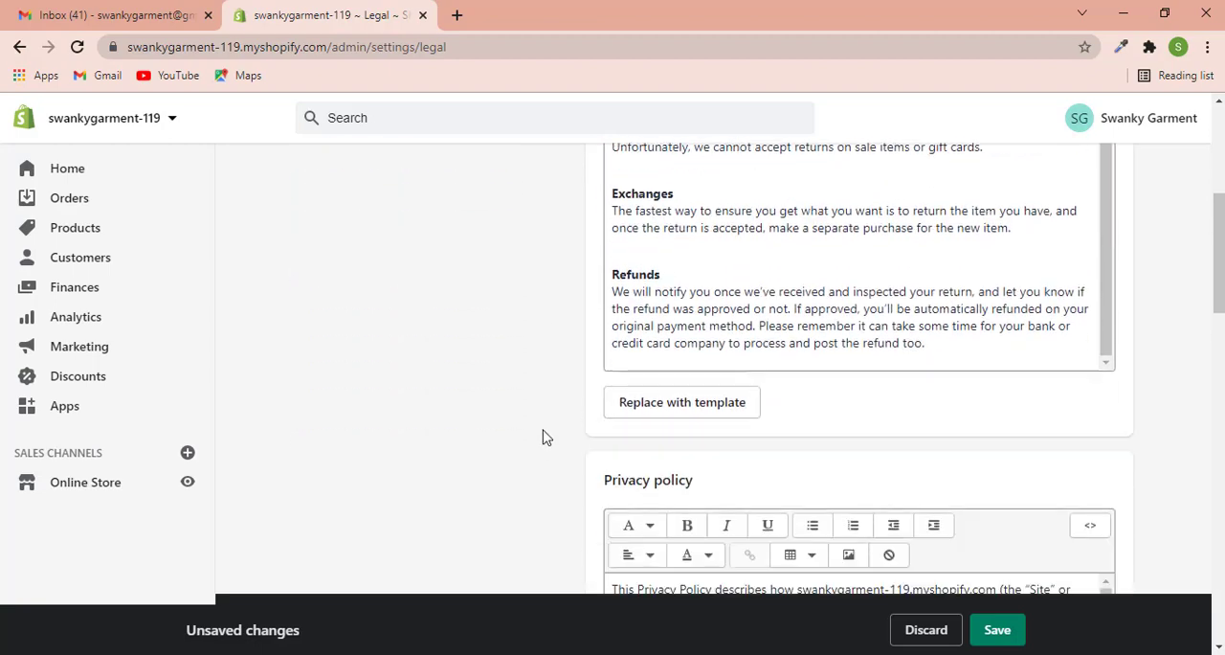
scroll(1006, 460, up, 10)
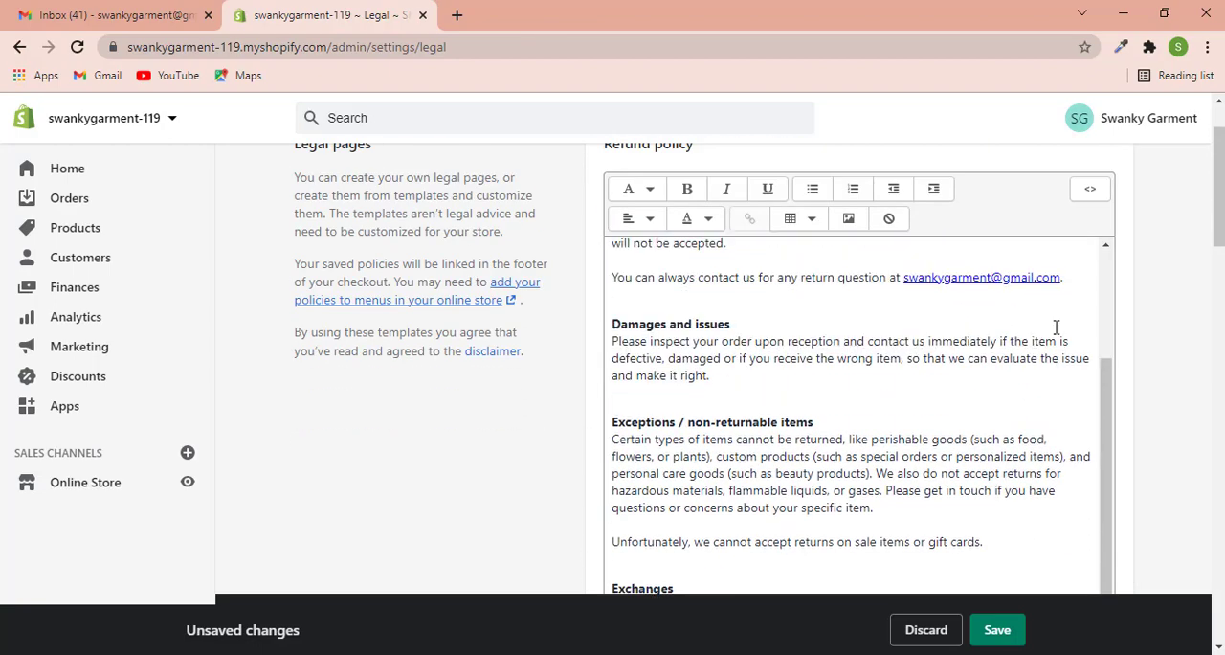
click(1017, 630)
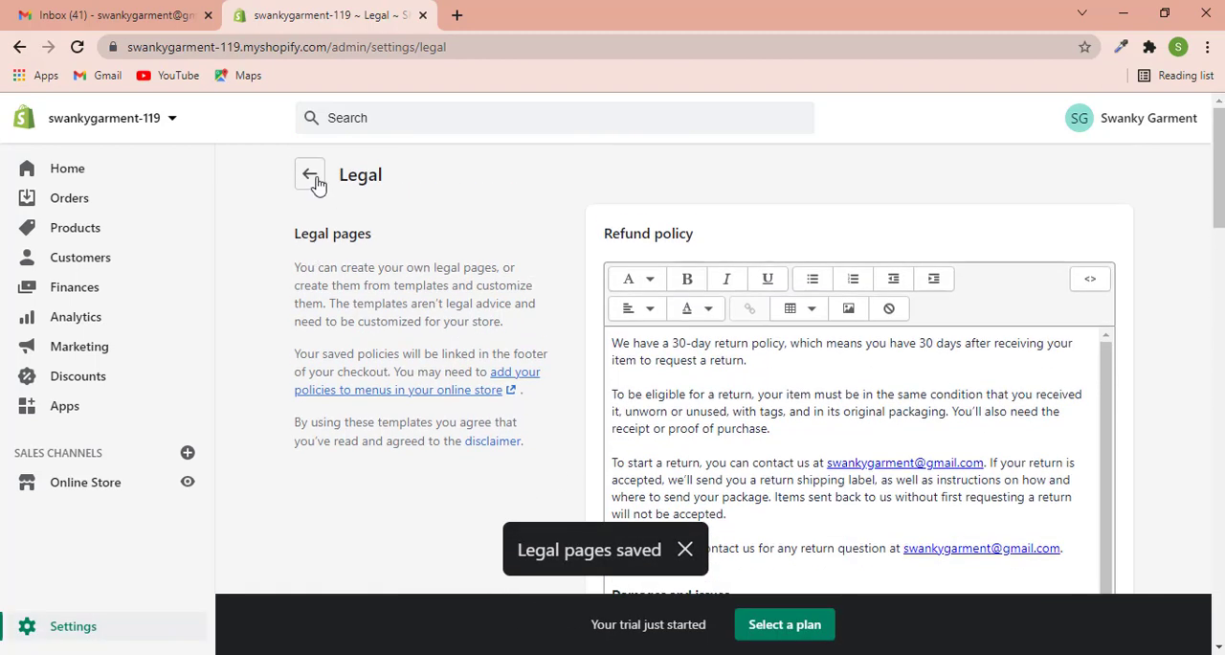
- Leave the Legal settings and open the Pages section of the online store
click(312, 178)
scroll(593, 402, down, 2)
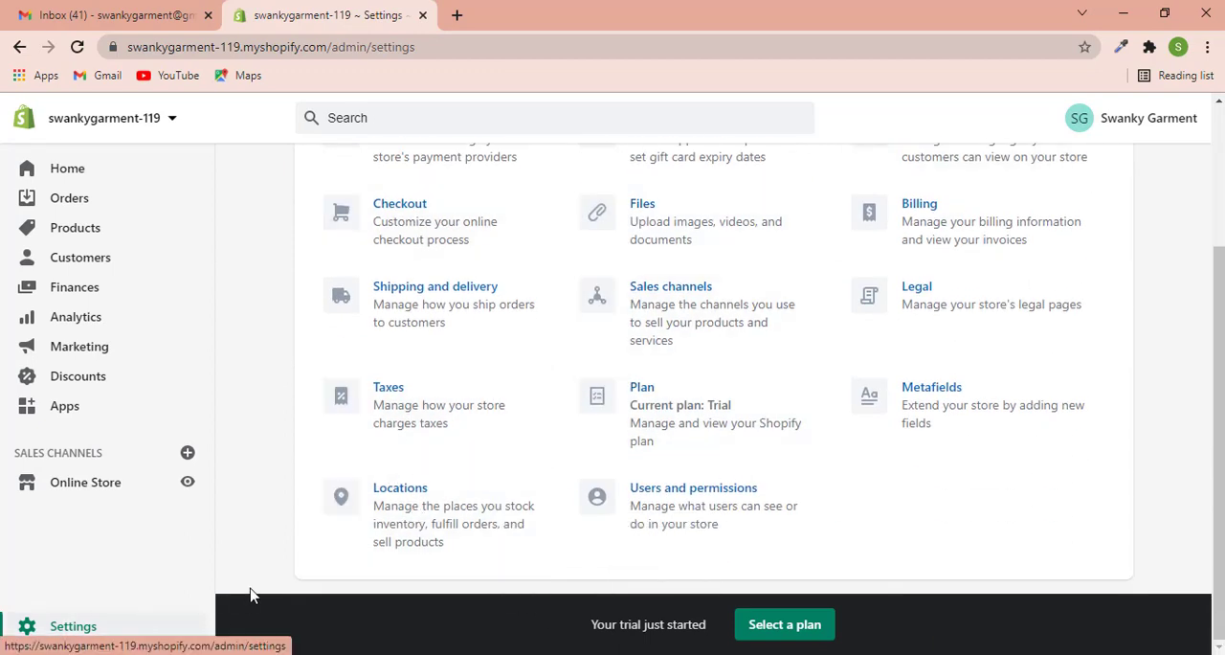
scroll(888, 396, up, 2)
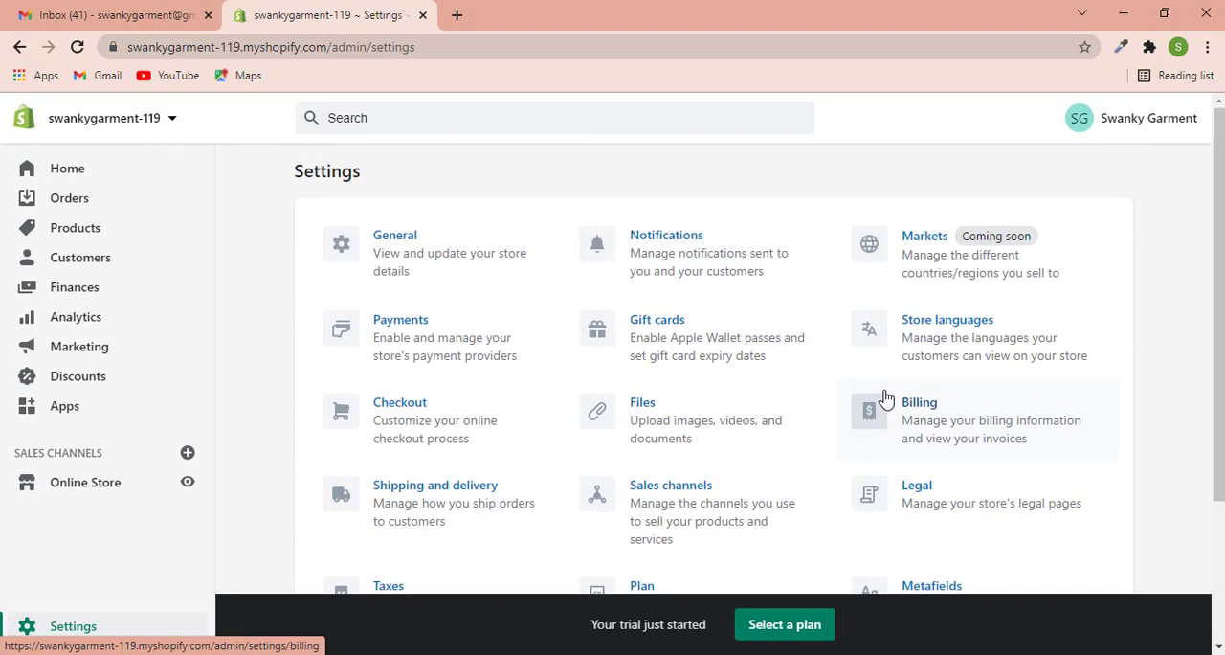
click(96, 491)
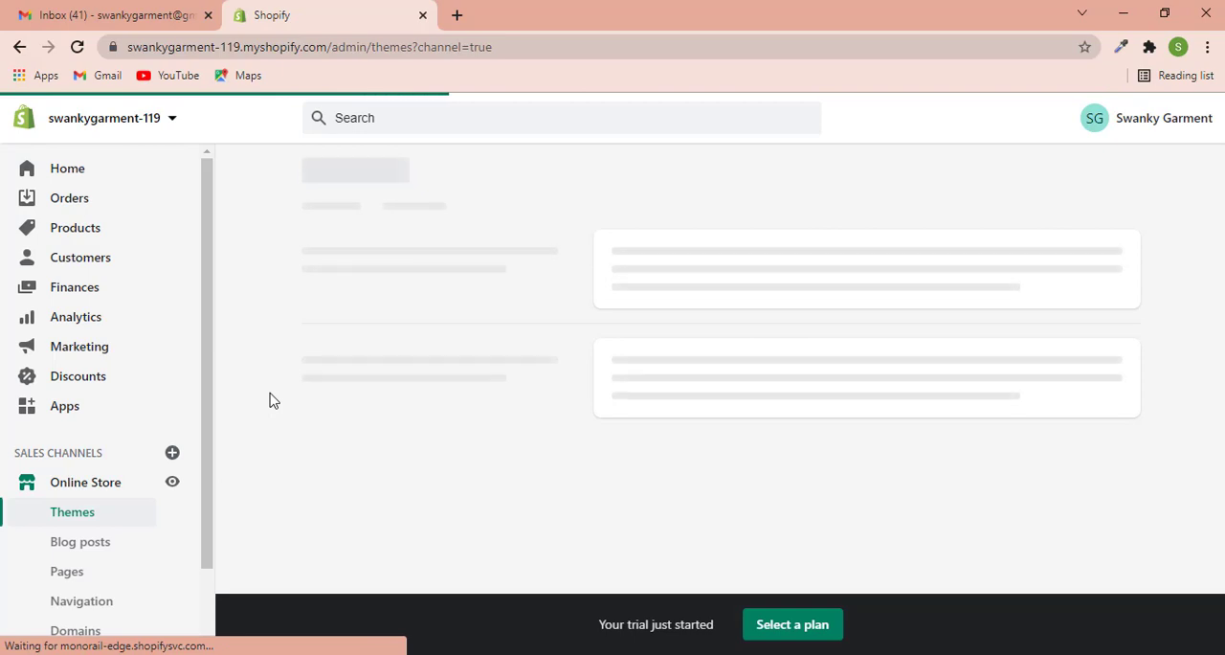
scroll(268, 400, down, 3)
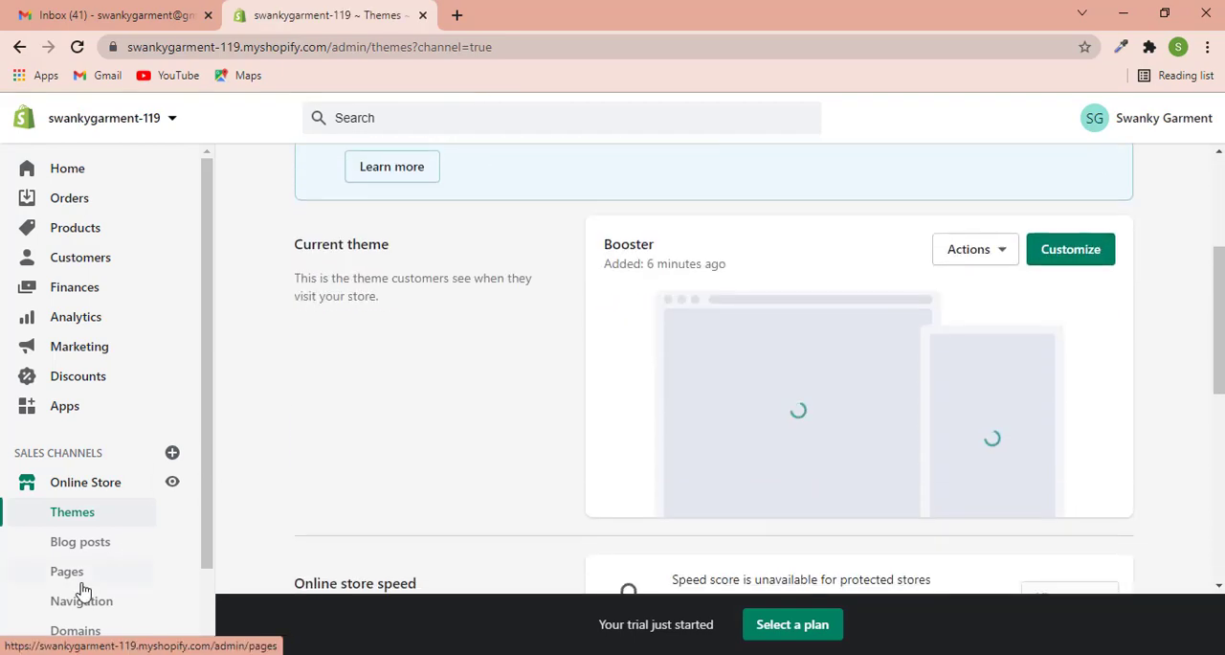
click(78, 574)
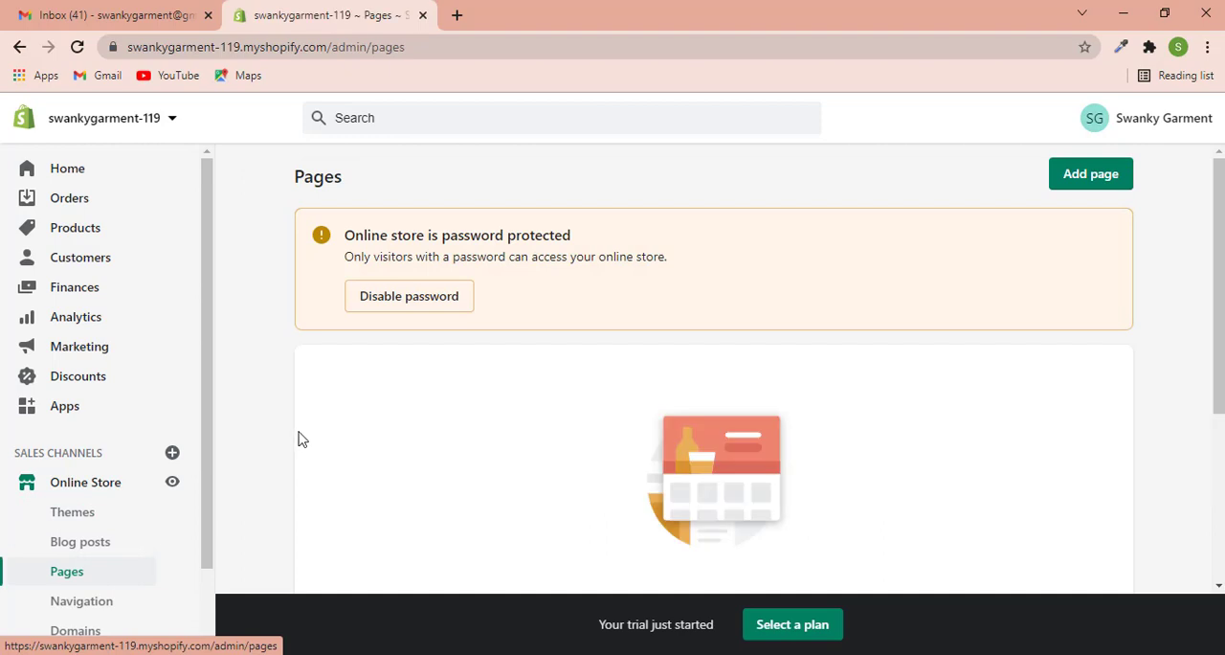
scroll(251, 397, down, 3)
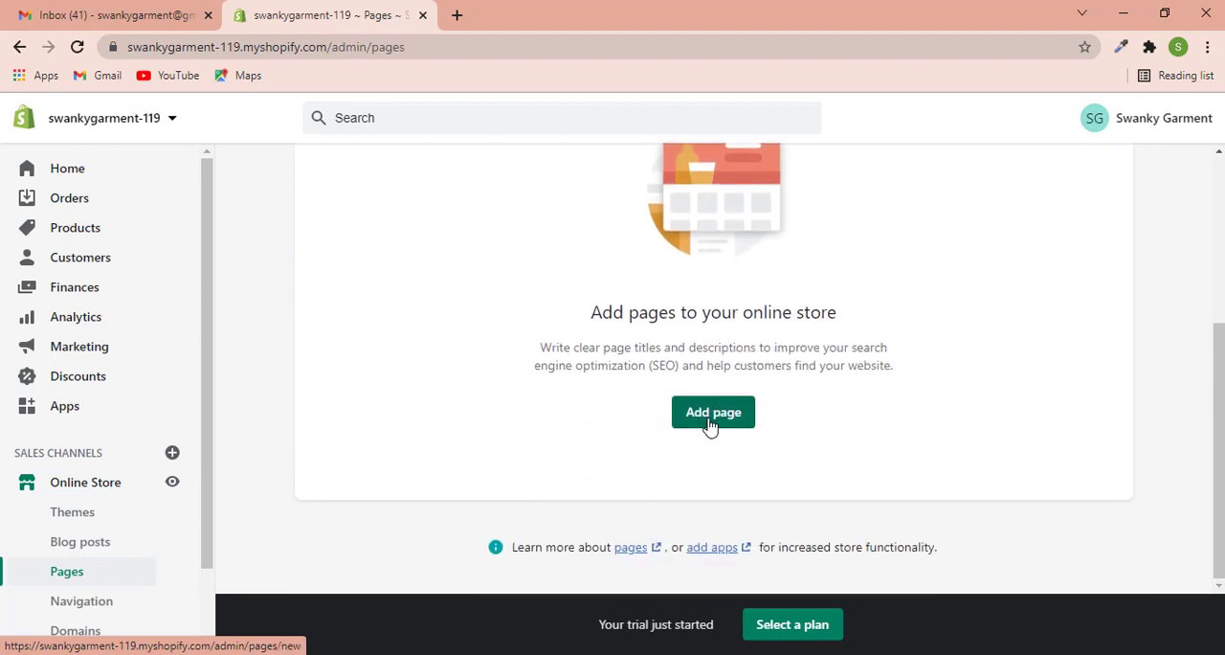
- Add a visible page titled Contact that uses the contact theme template and save it
click(711, 427)
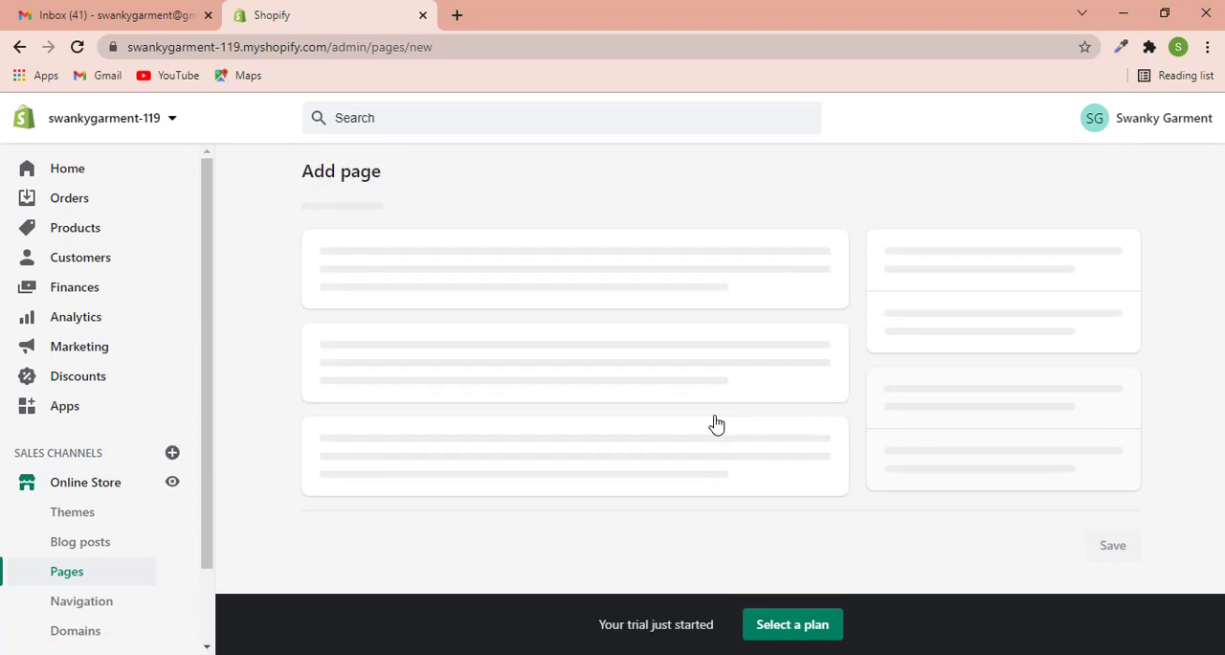
click(423, 263)
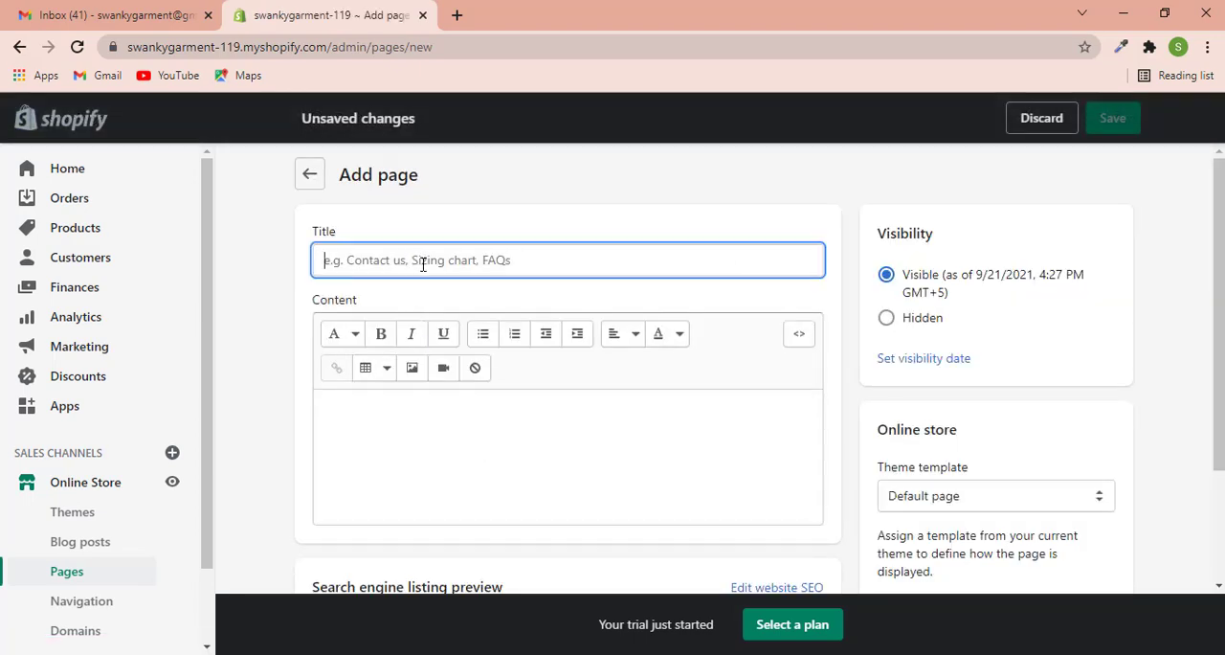
text(Contact)
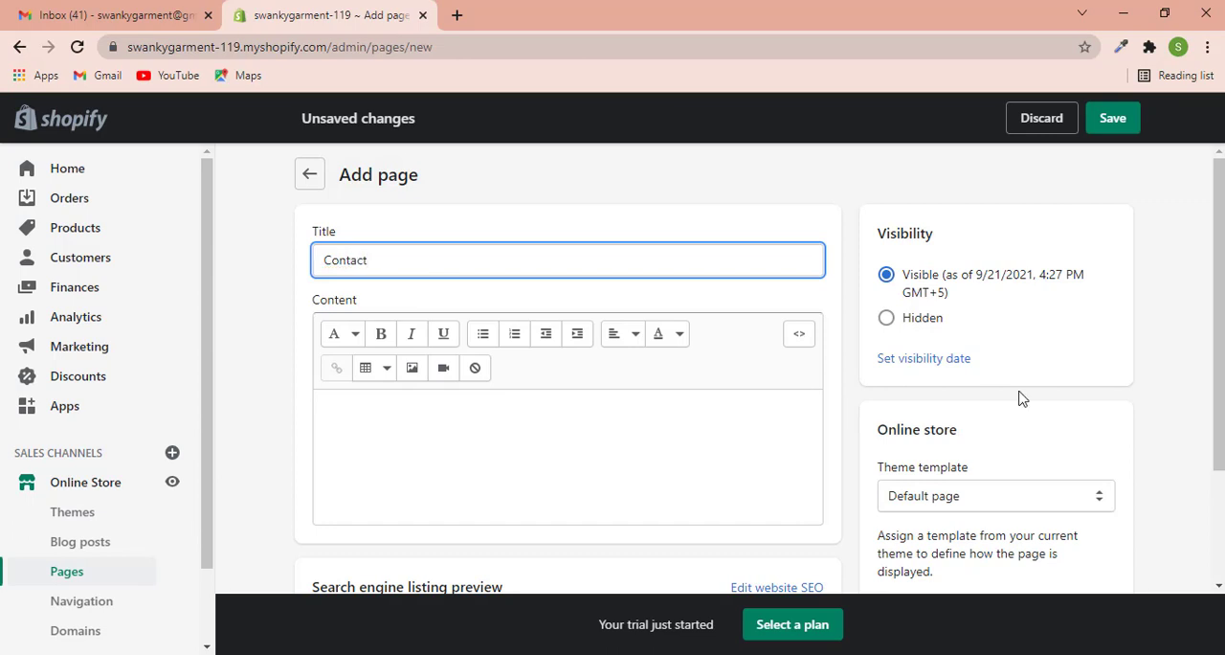
scroll(1022, 399, down, 3)
click(962, 348)
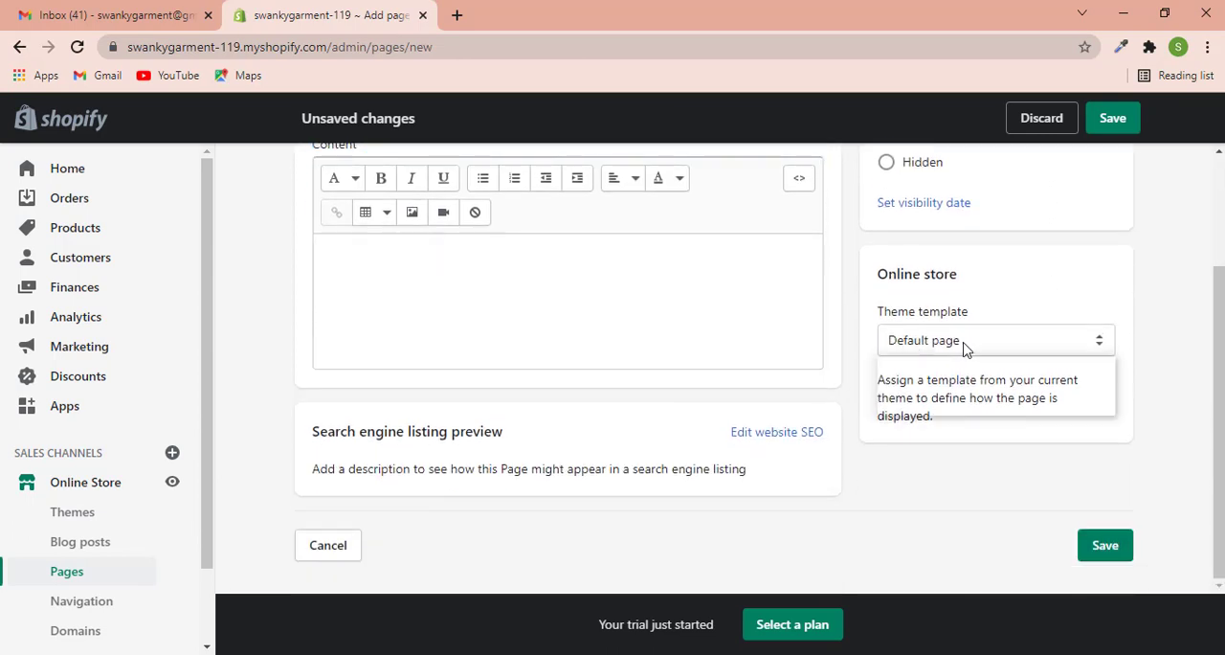
click(925, 408)
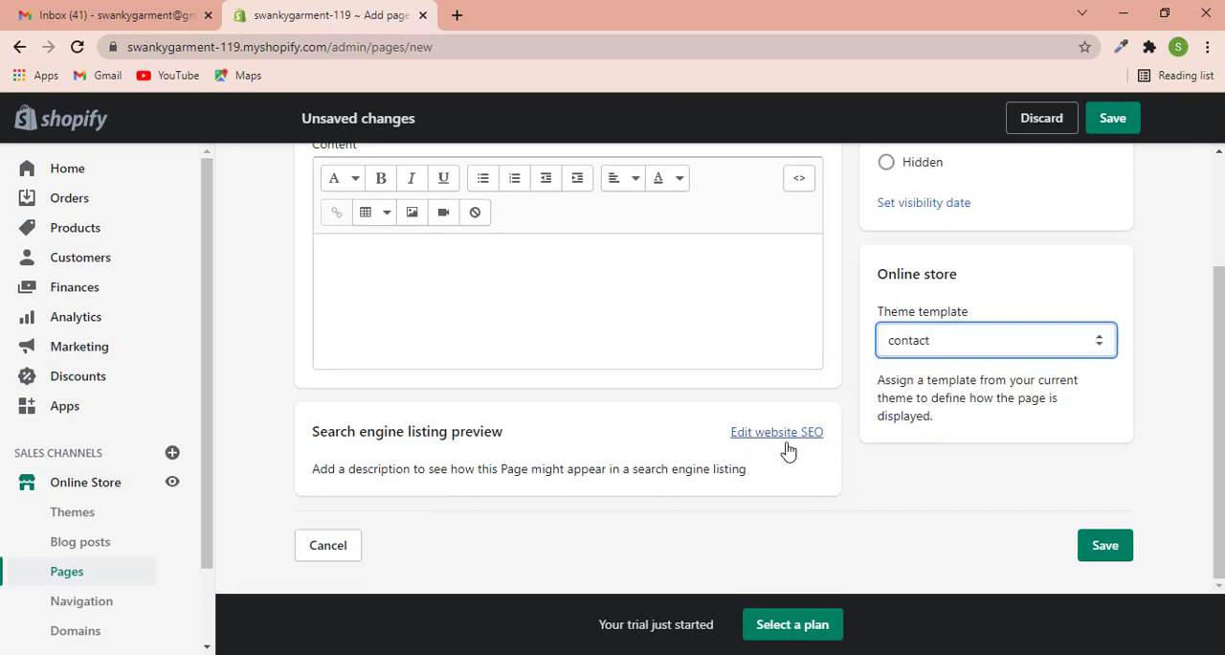
scroll(766, 436, up, 3)
click(382, 268)
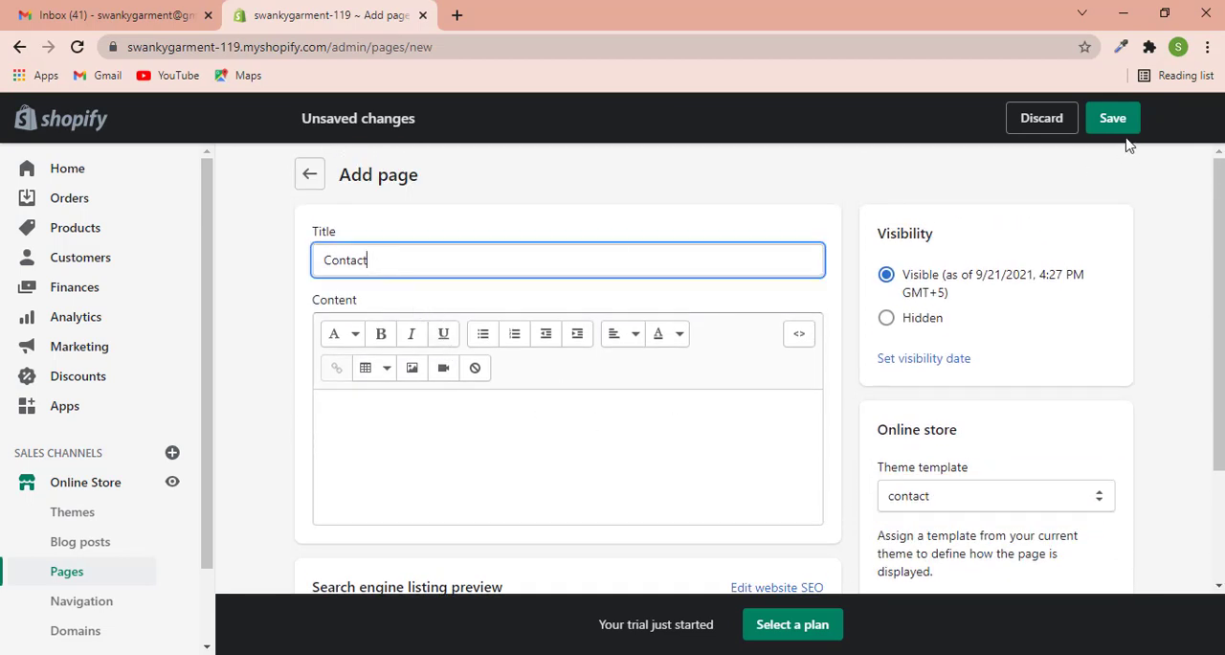
click(1125, 128)
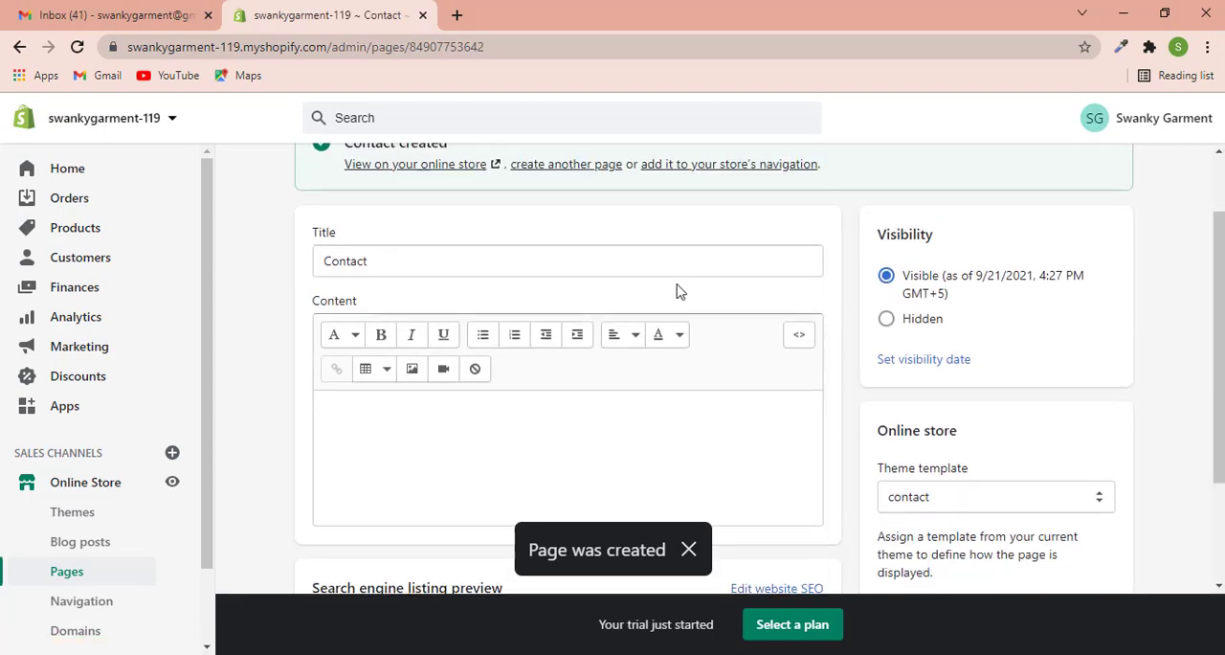
- Open the Main menu in the online store's navigation and remove its Catalog item
scroll(679, 292, up, 1)
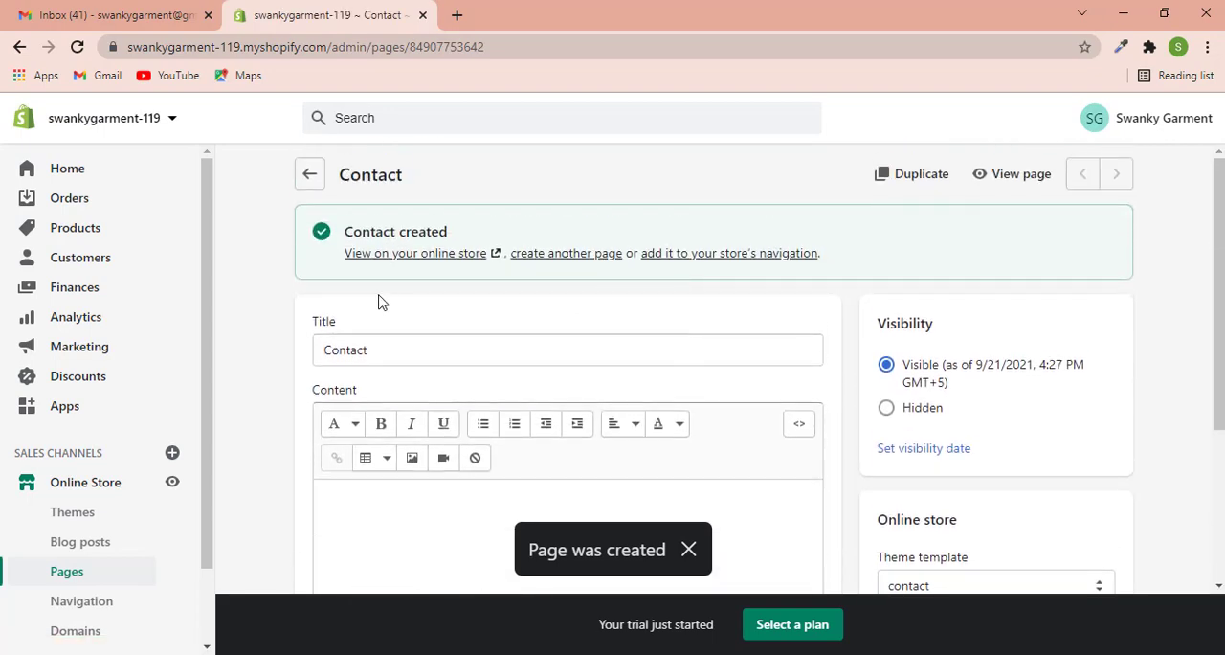
scroll(243, 425, down, 1)
scroll(158, 565, down, 1)
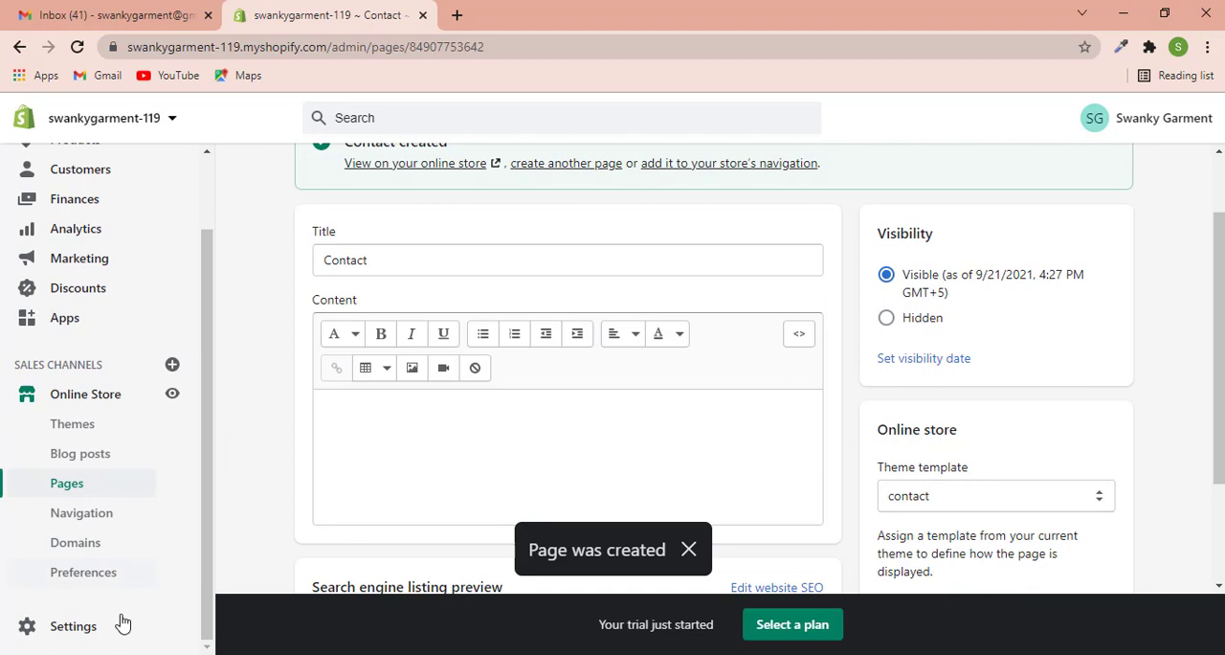
click(85, 519)
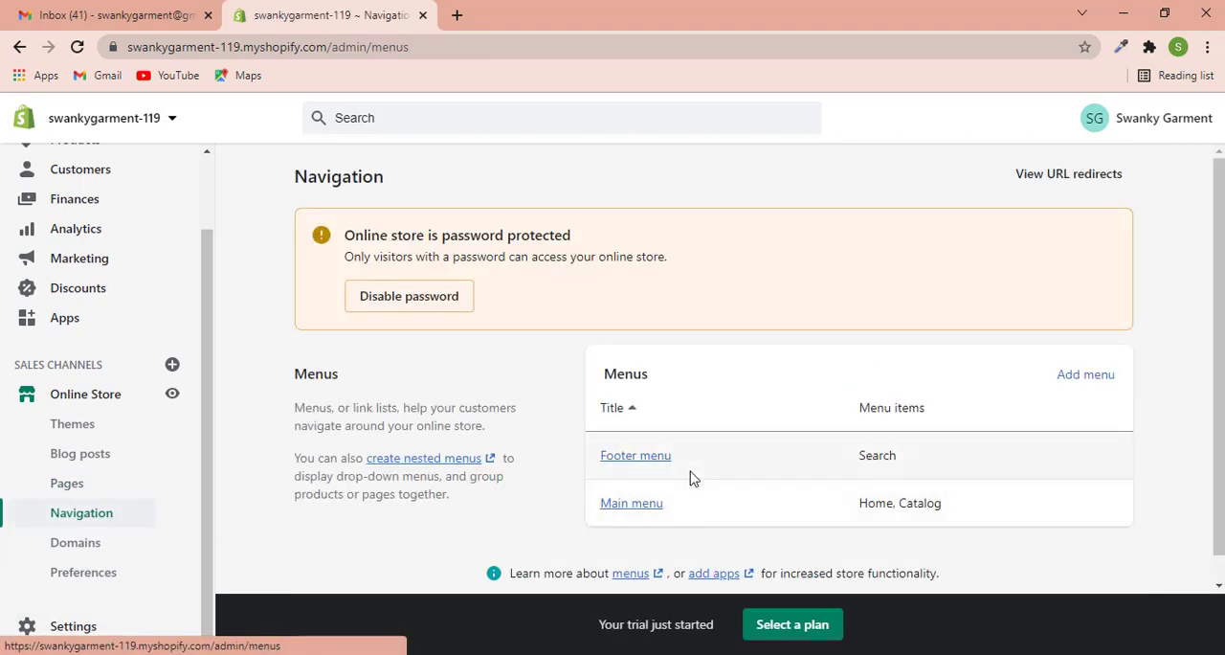
scroll(632, 521, down, 1)
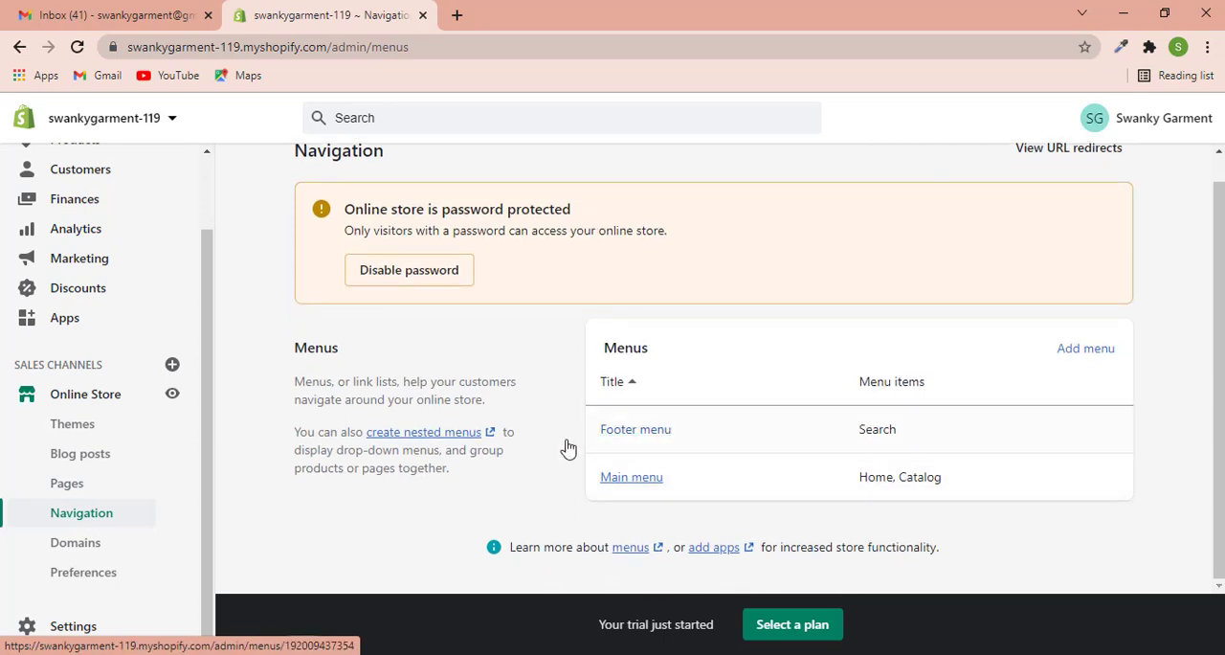
click(631, 478)
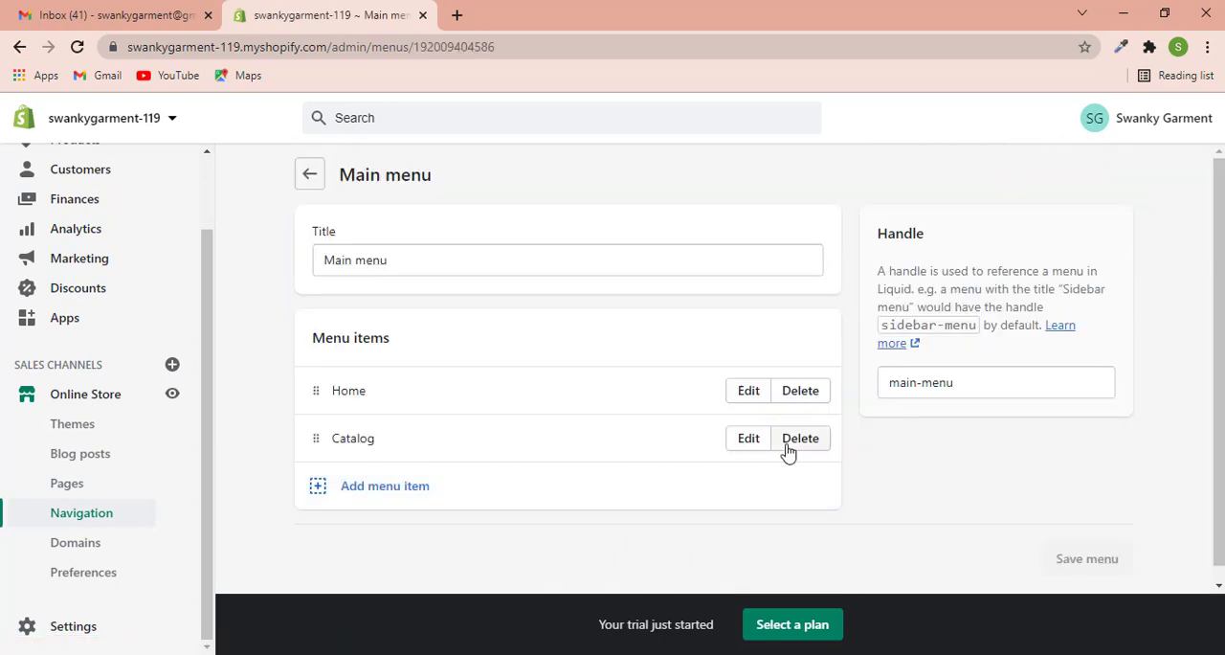
click(796, 445)
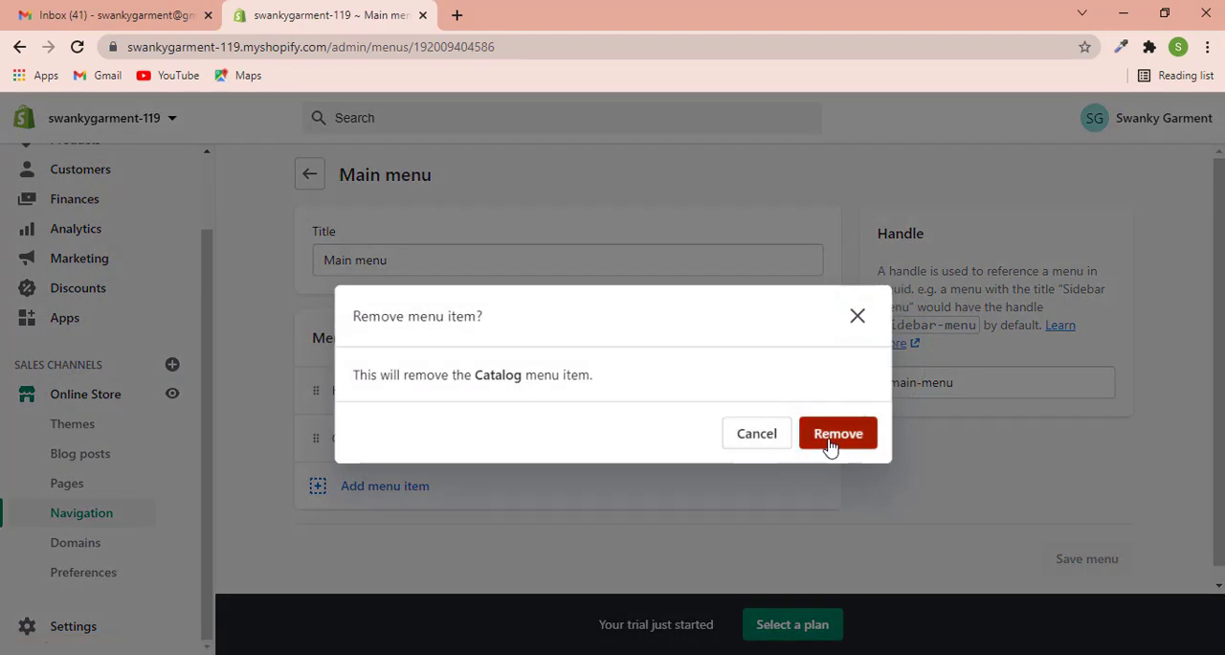
click(831, 442)
- Add a main menu item named Leather Harley that links to the Leather Harley collection
click(492, 448)
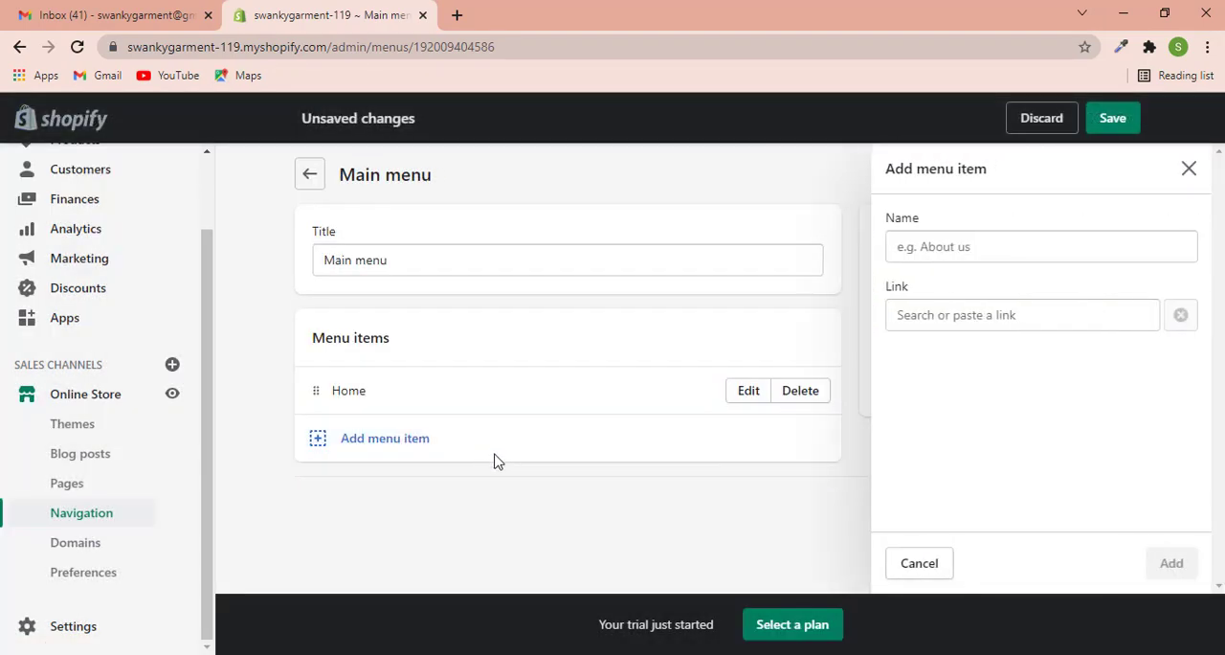
click(917, 319)
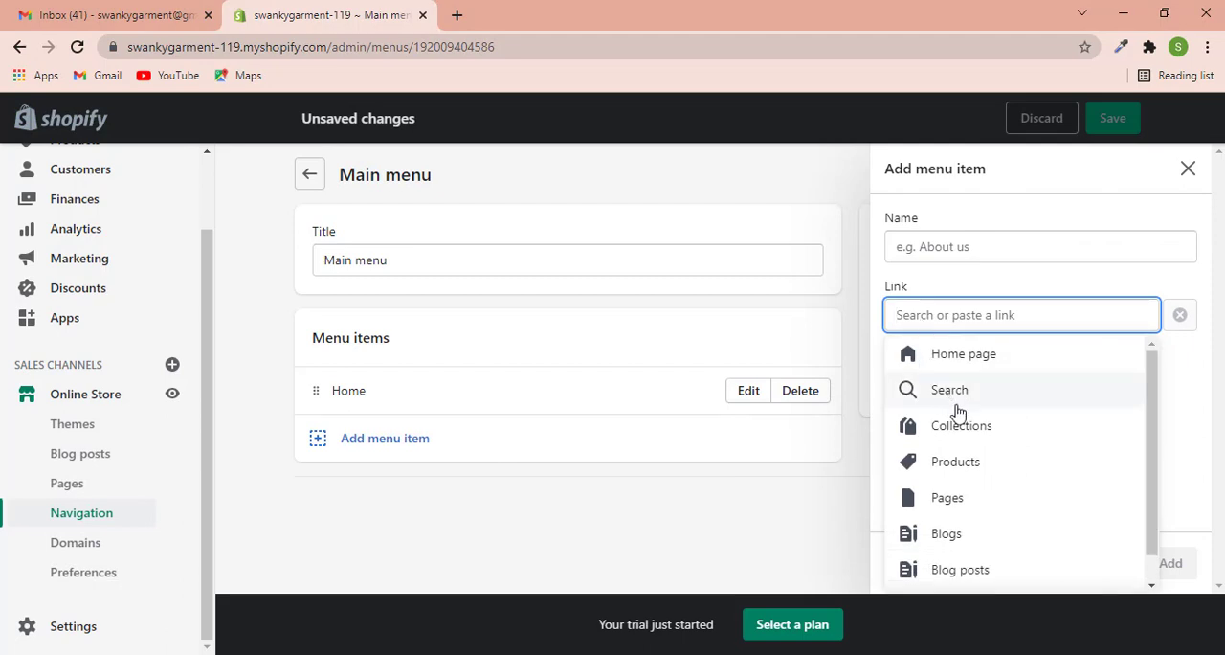
click(958, 439)
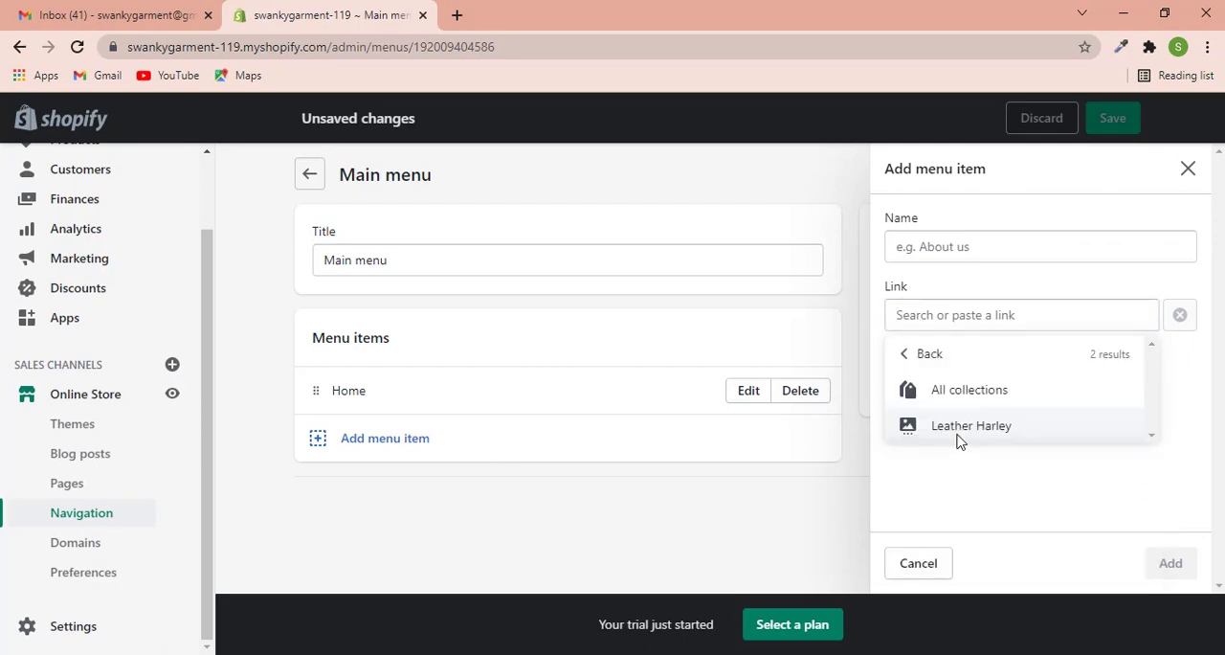
click(960, 433)
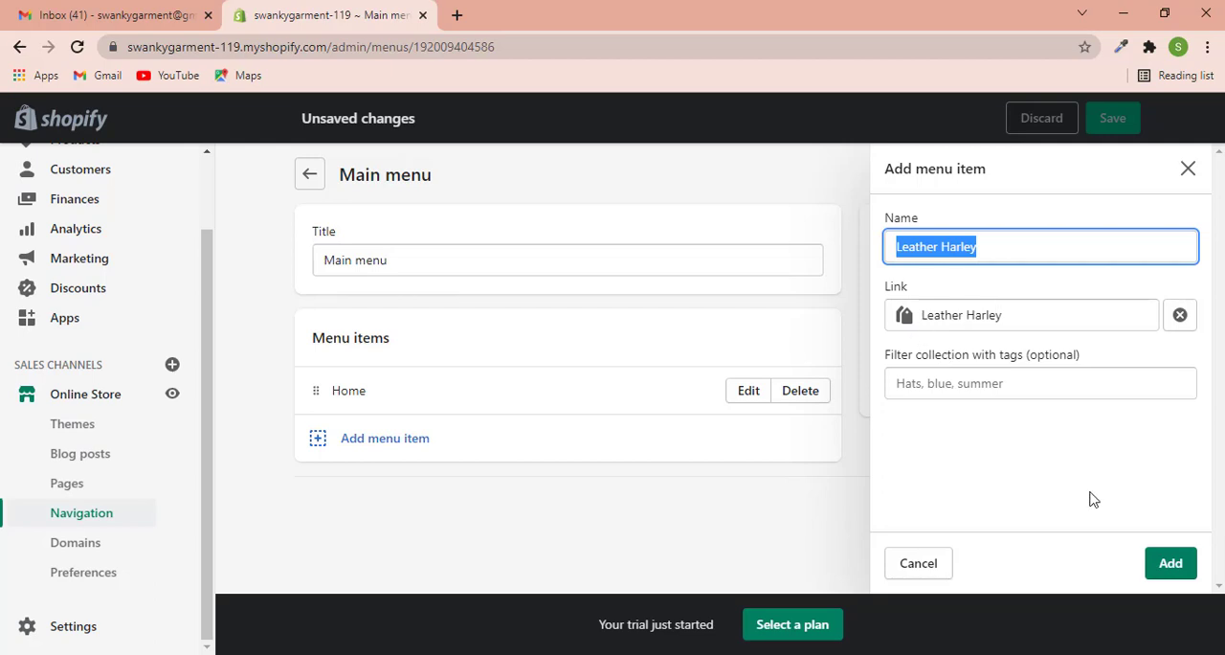
click(1168, 573)
- Add a main menu item named Contact that links to the Contact page and save the menu
click(487, 492)
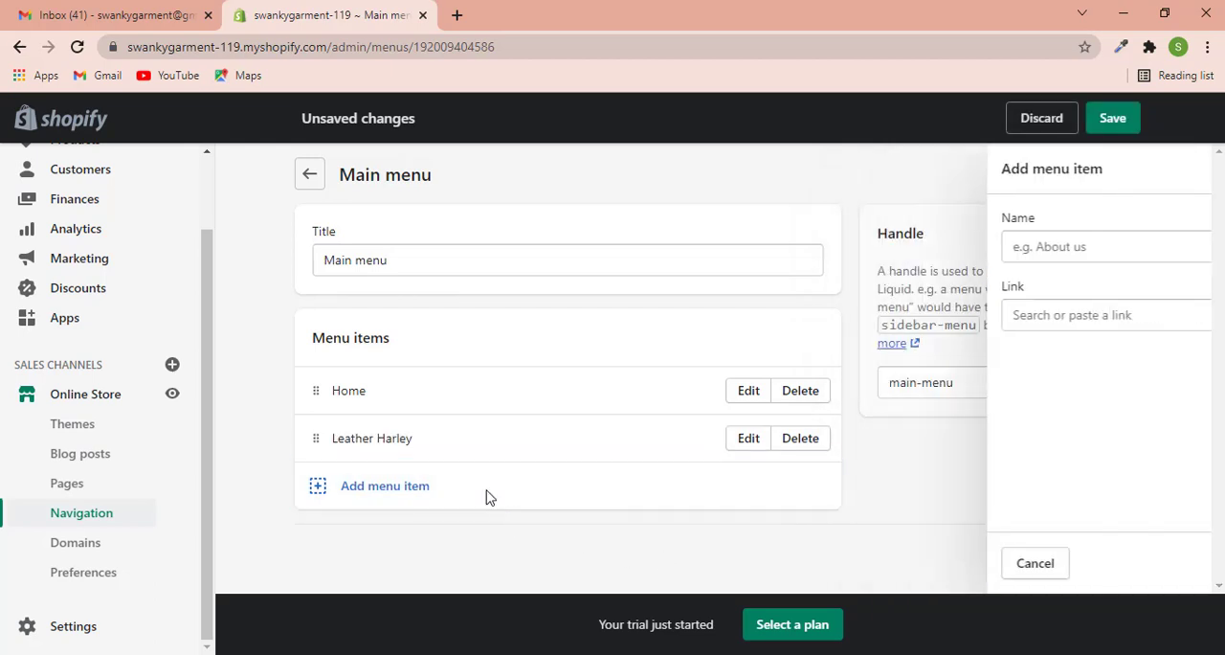
click(919, 318)
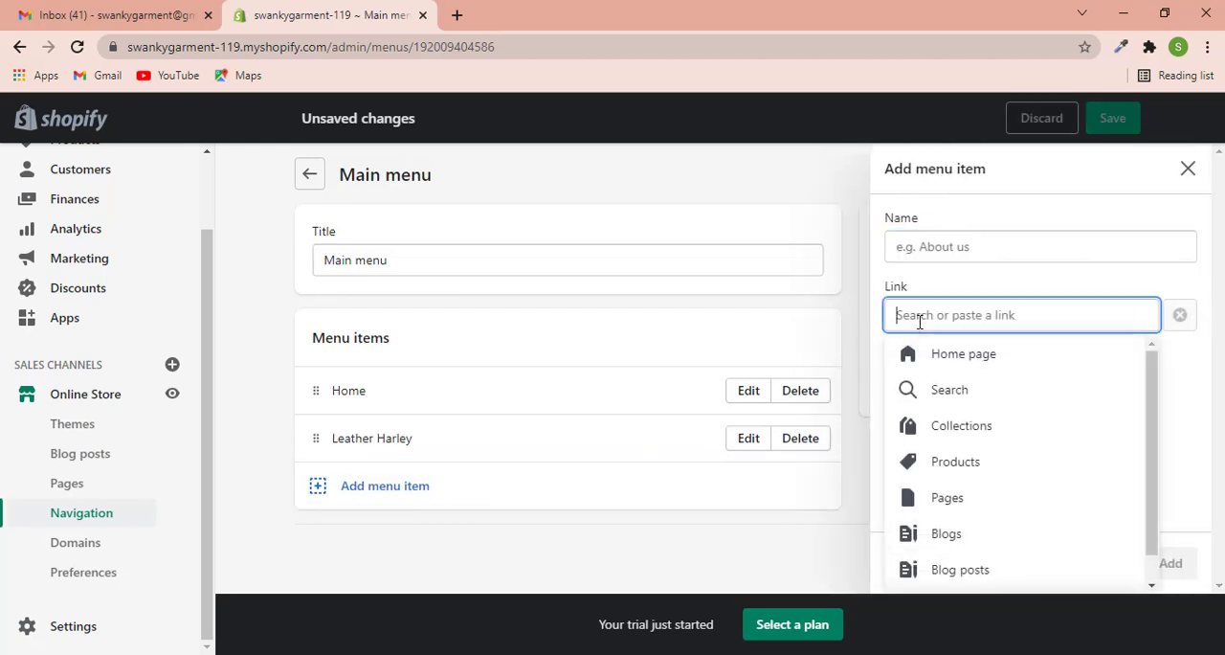
scroll(962, 479, down, 1)
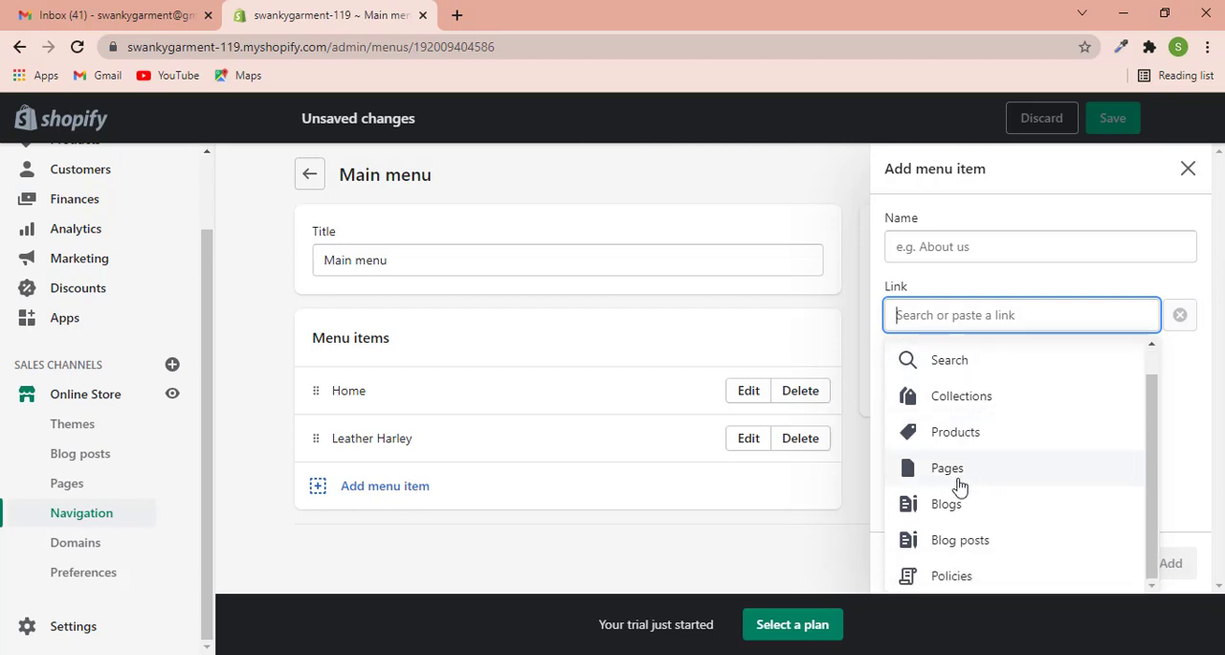
click(956, 483)
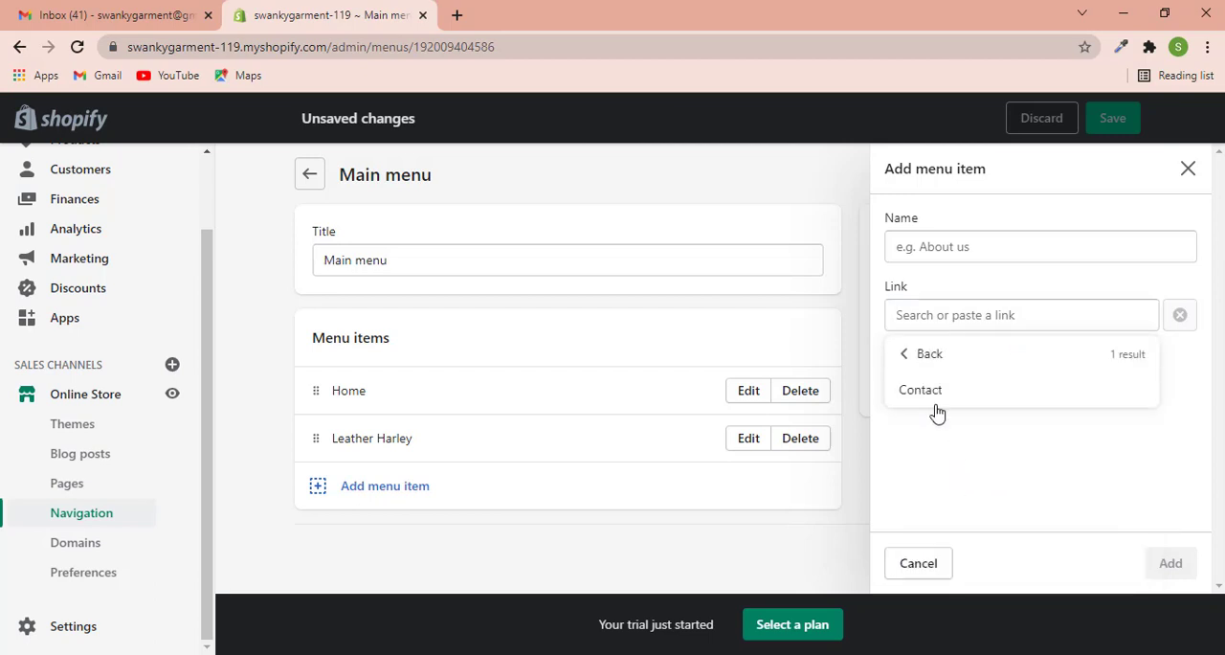
click(936, 402)
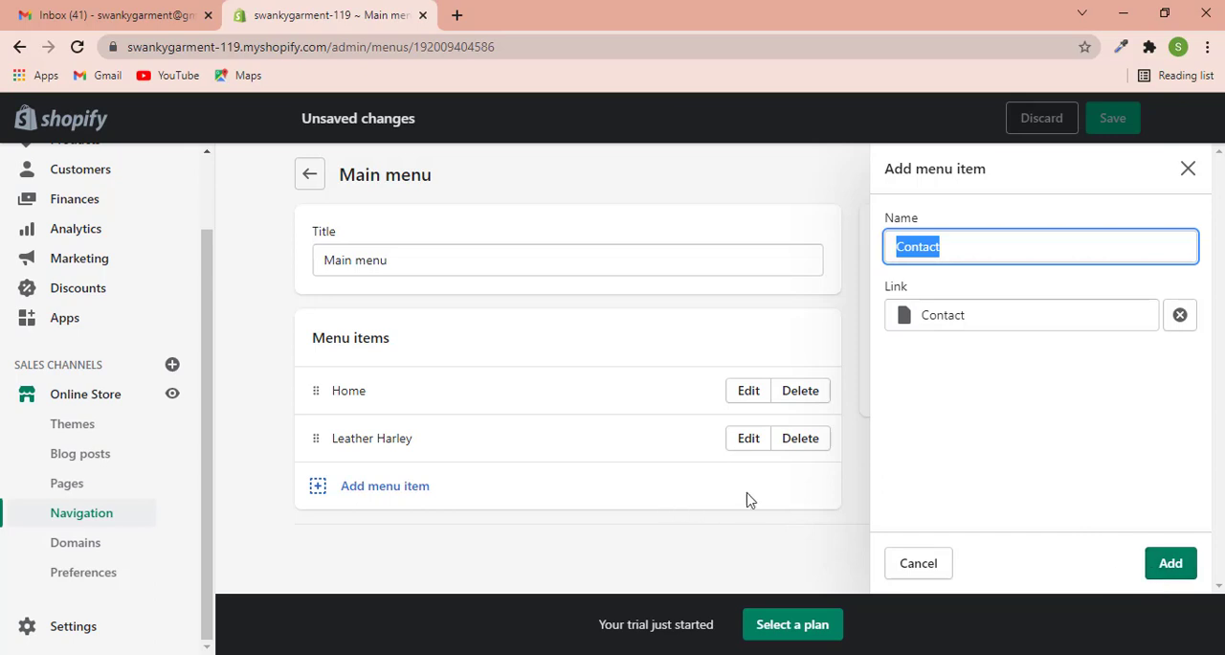
click(1171, 566)
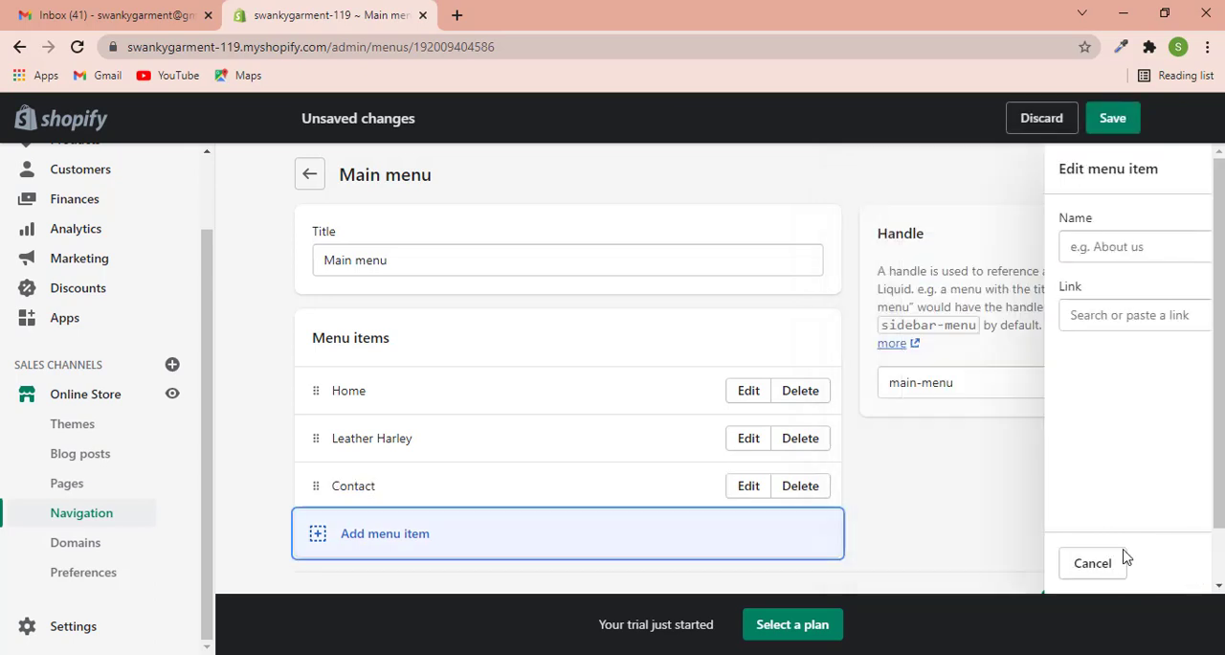
click(1110, 123)
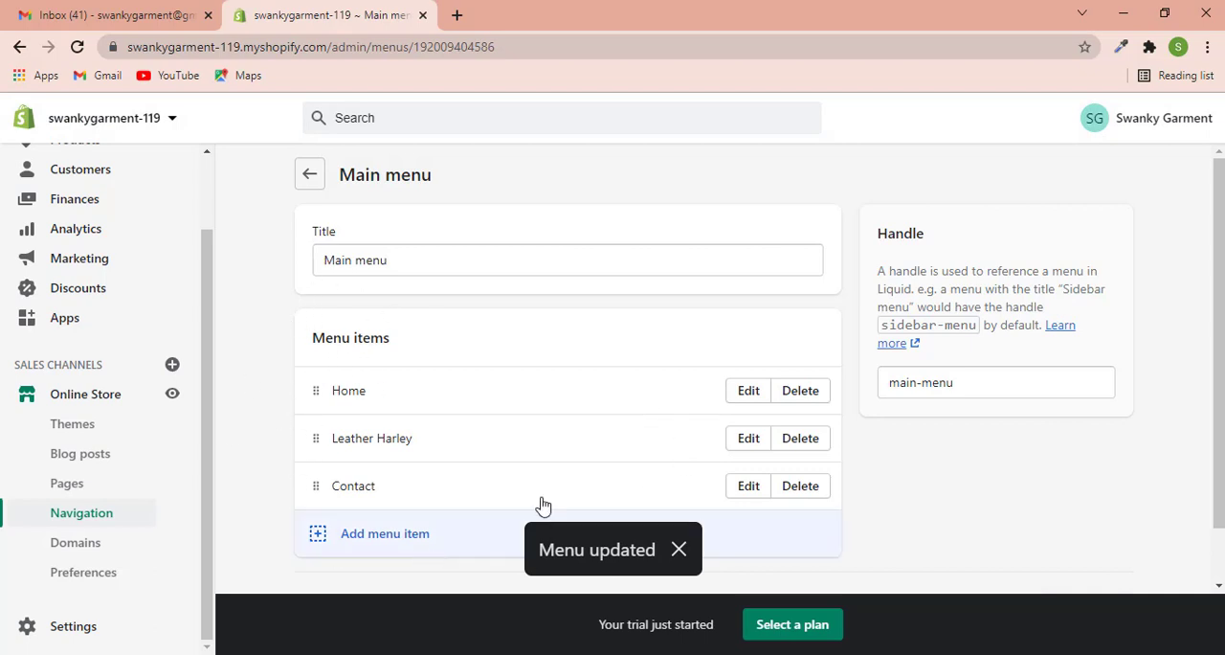
- Return to the navigation menus, open the Footer menu and remove its Search item
click(309, 173)
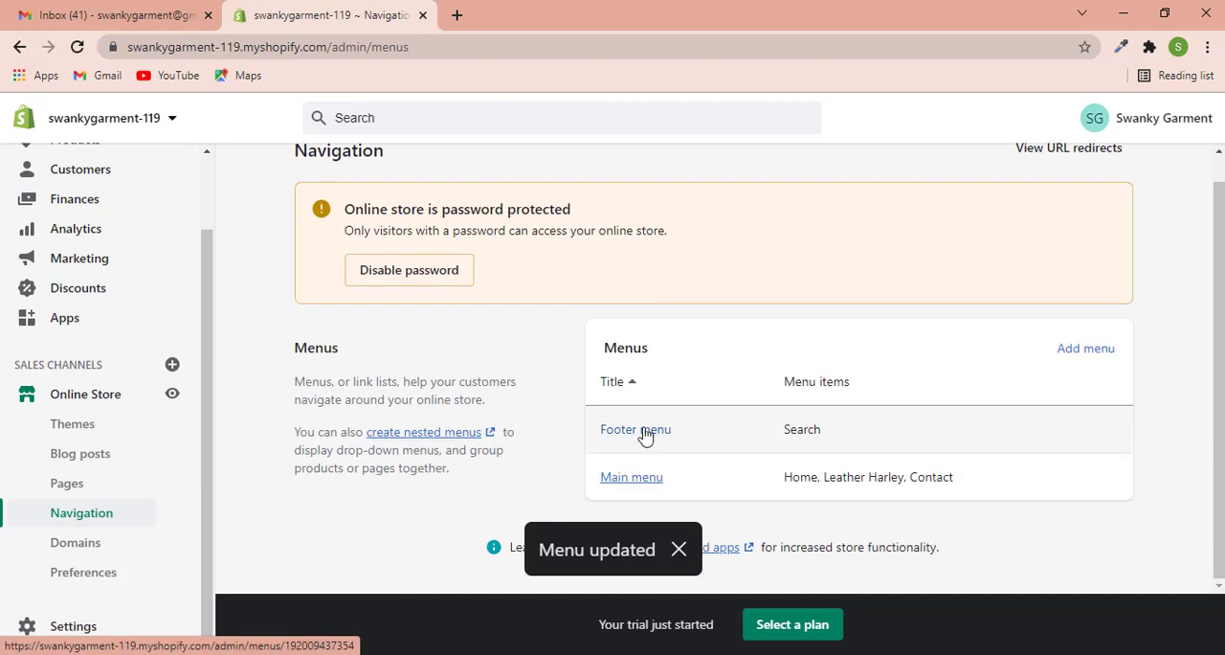
click(645, 432)
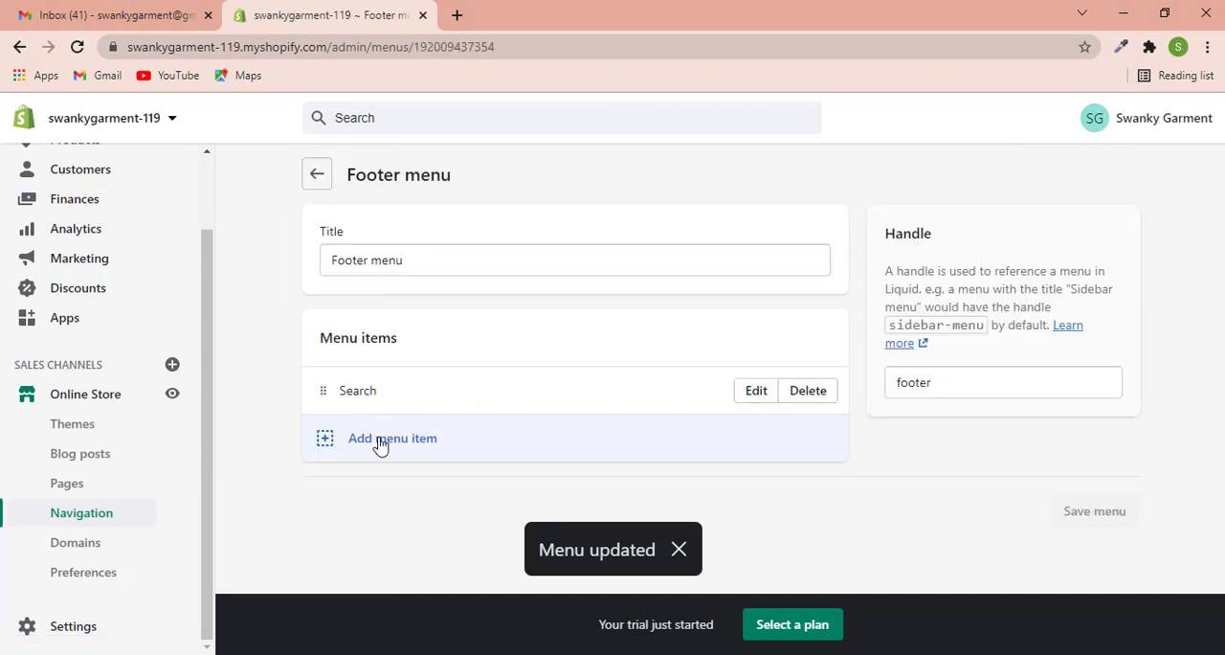
click(795, 394)
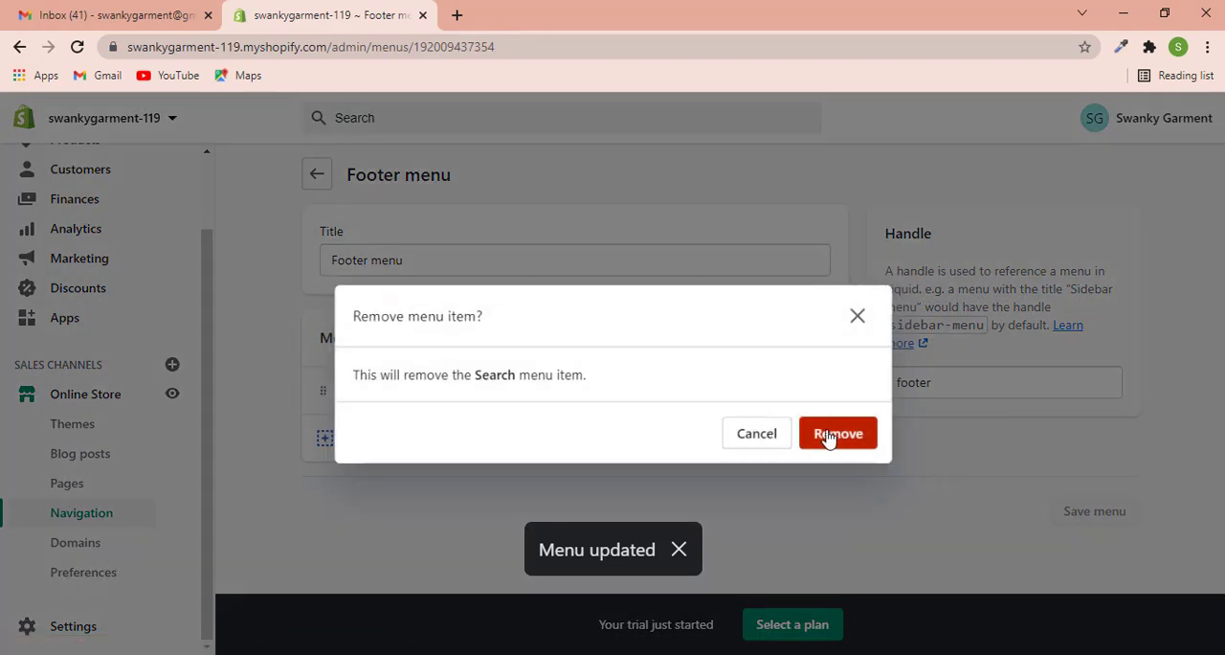
click(837, 431)
- Add a footer menu item named Contact that links to the Contact page
click(466, 468)
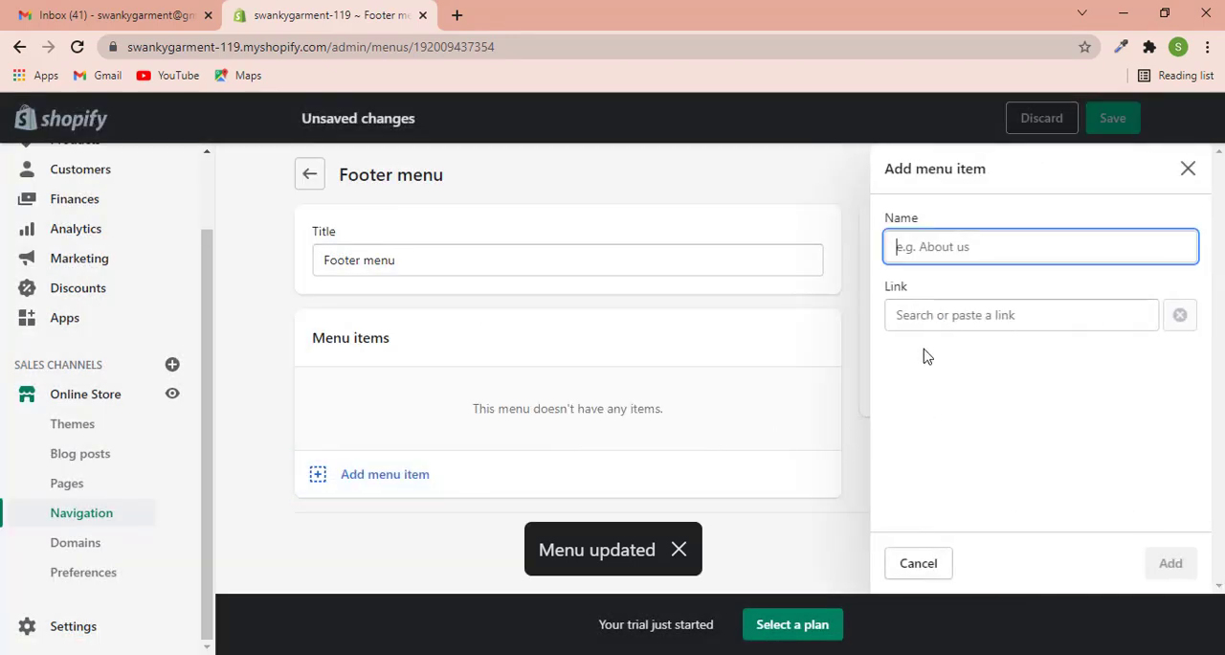
click(921, 319)
scroll(938, 392, down, 1)
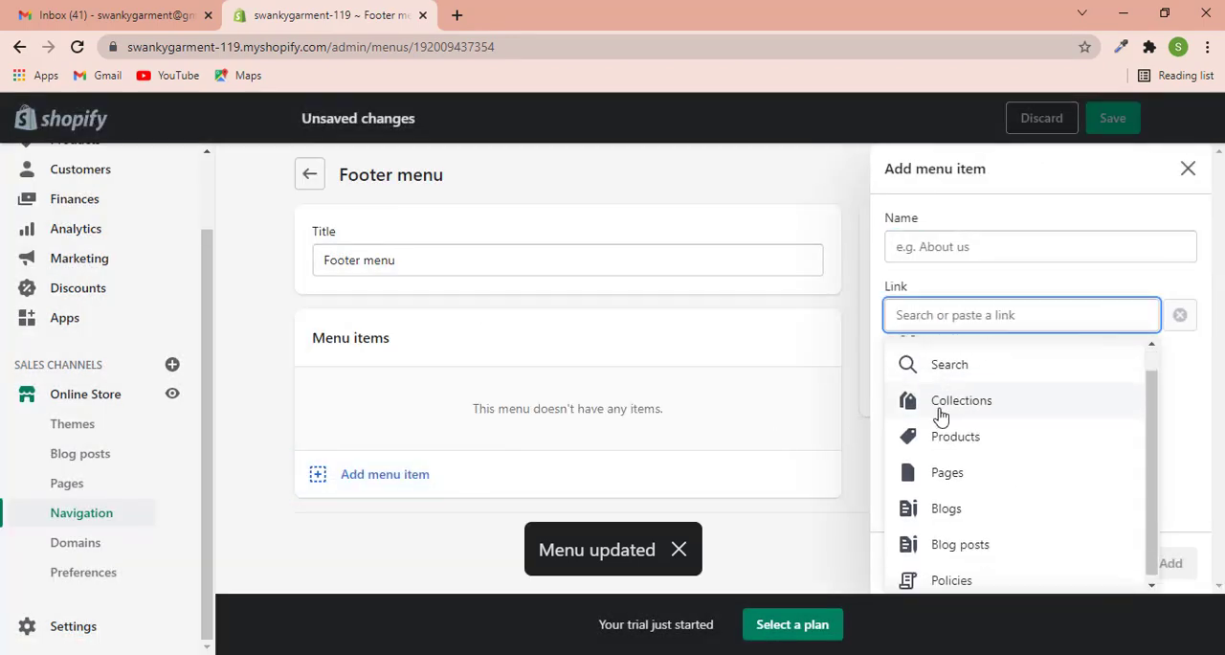
click(954, 480)
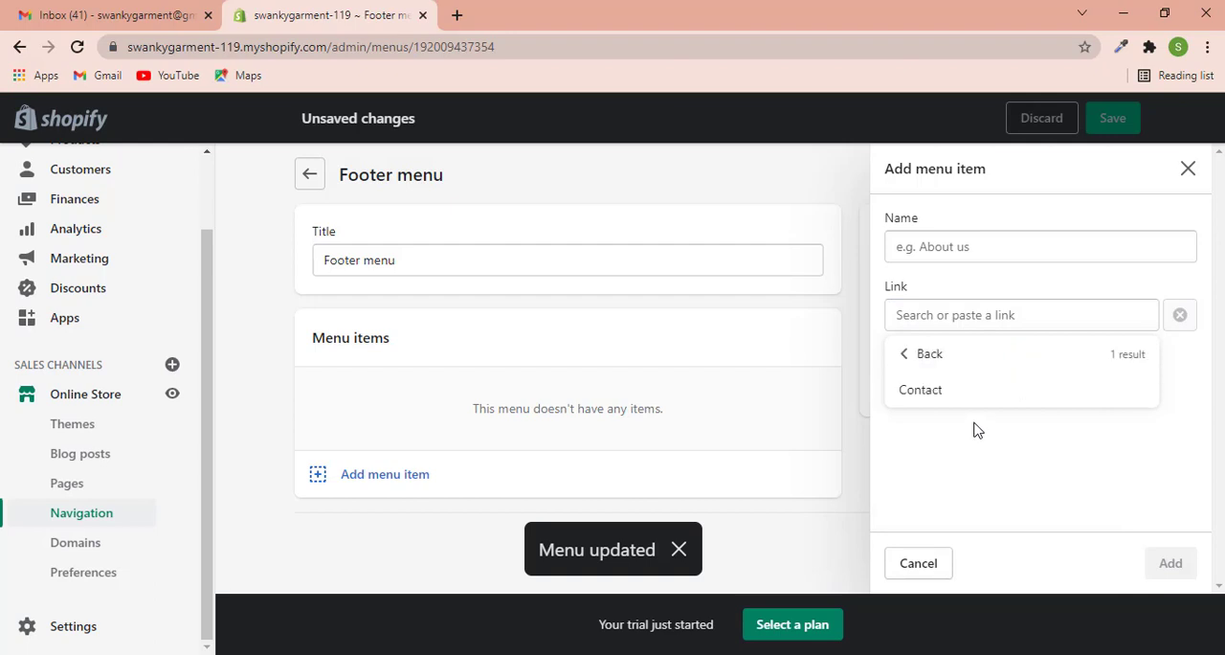
click(954, 402)
click(1172, 564)
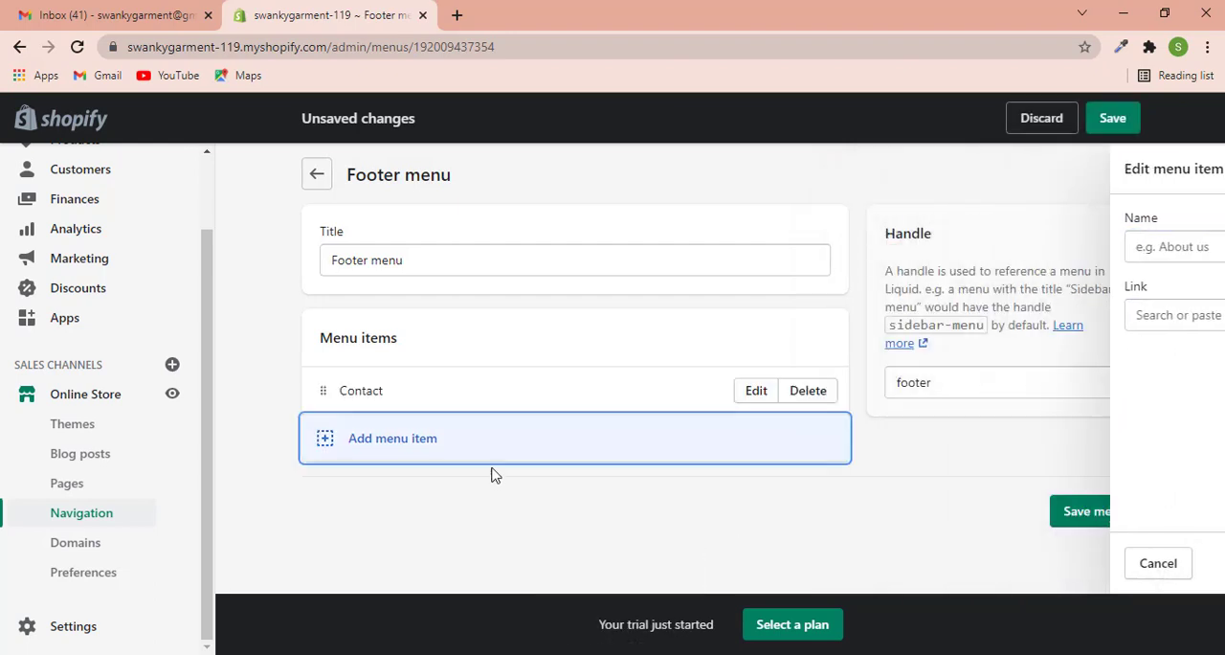
- Add a footer menu item named Privacy Policy that links to the Privacy Policy
click(431, 444)
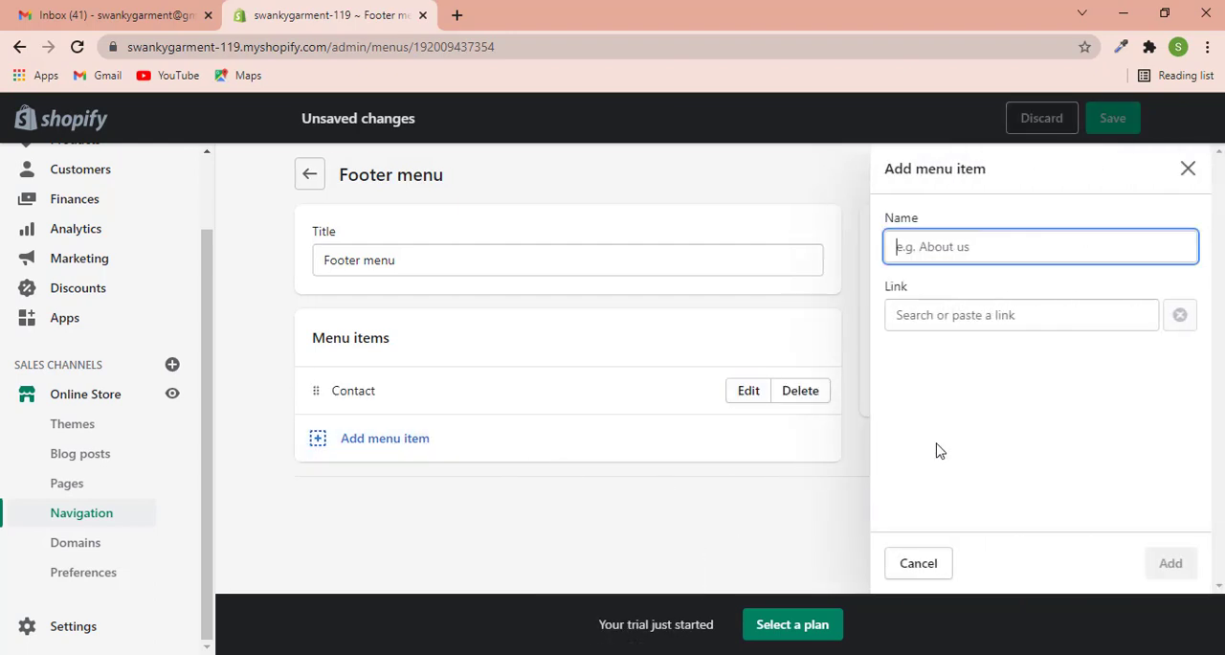
click(922, 320)
scroll(976, 402, down, 1)
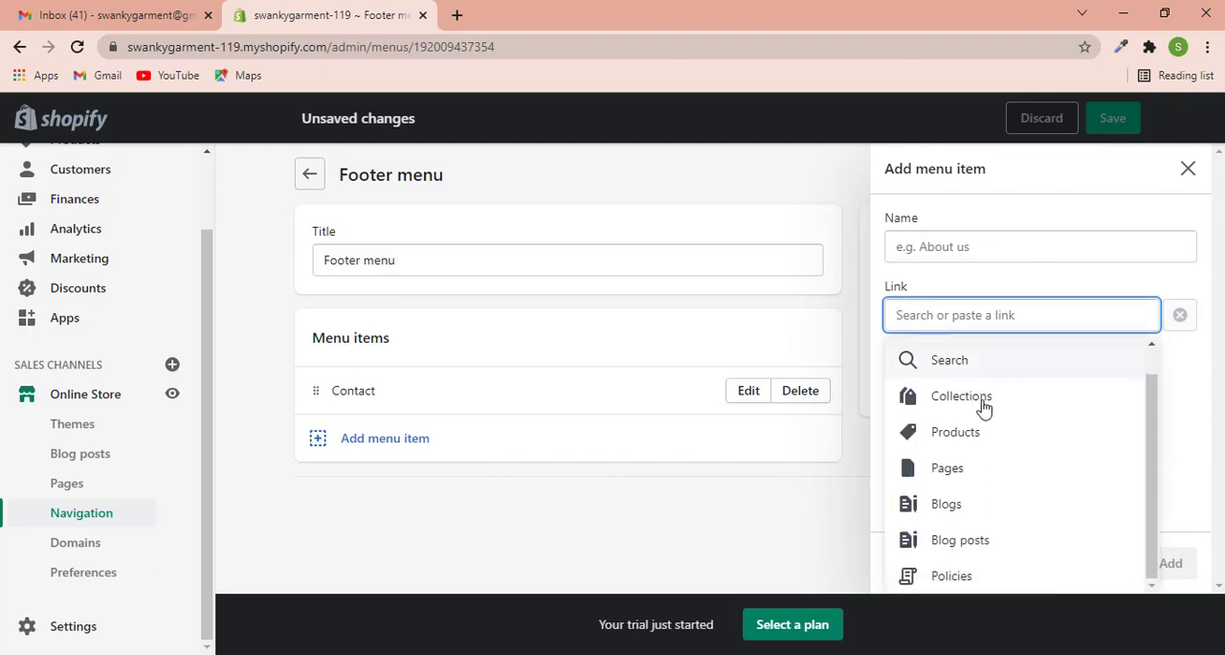
click(941, 577)
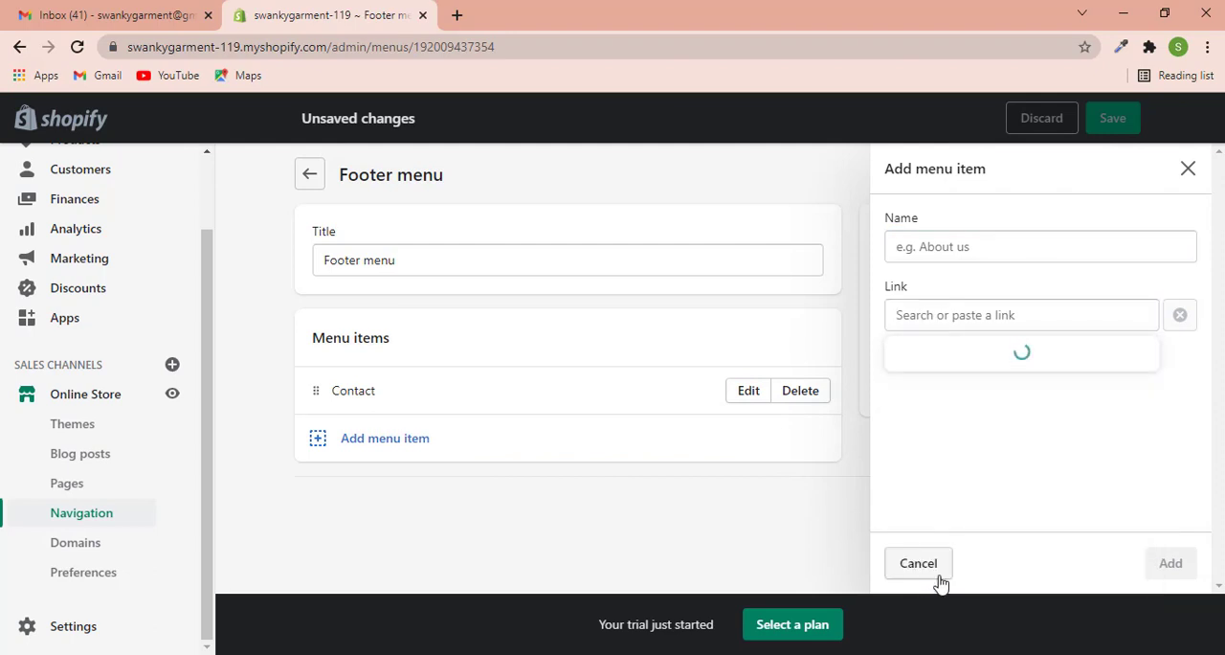
click(925, 389)
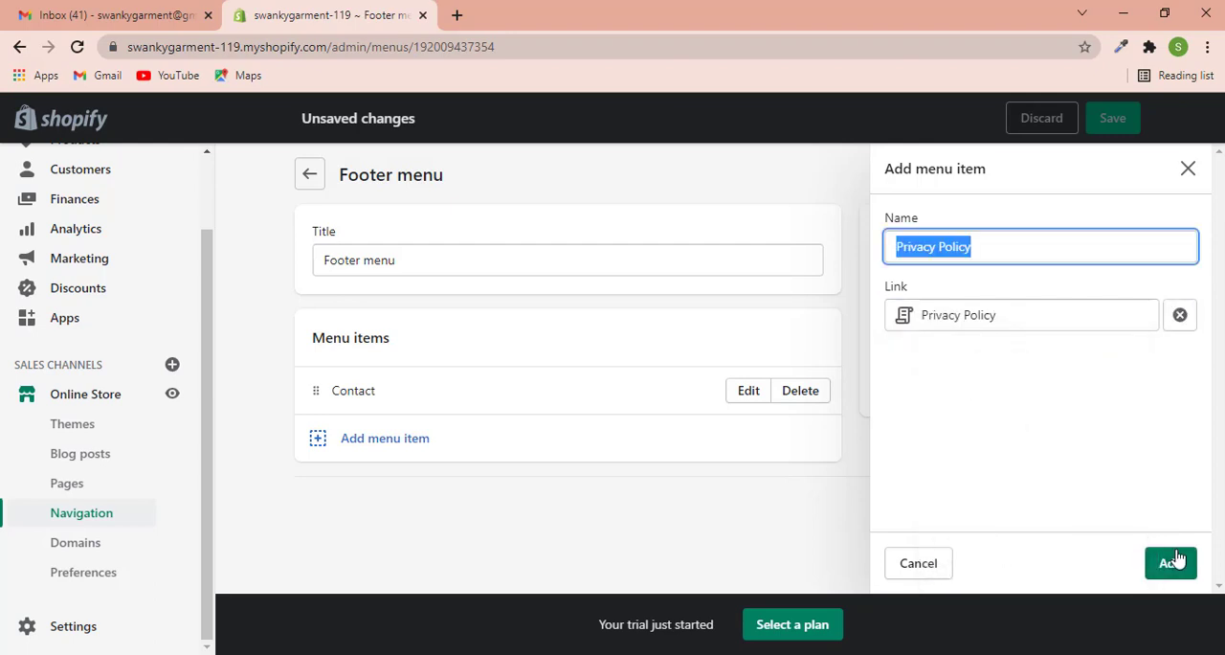
click(1172, 565)
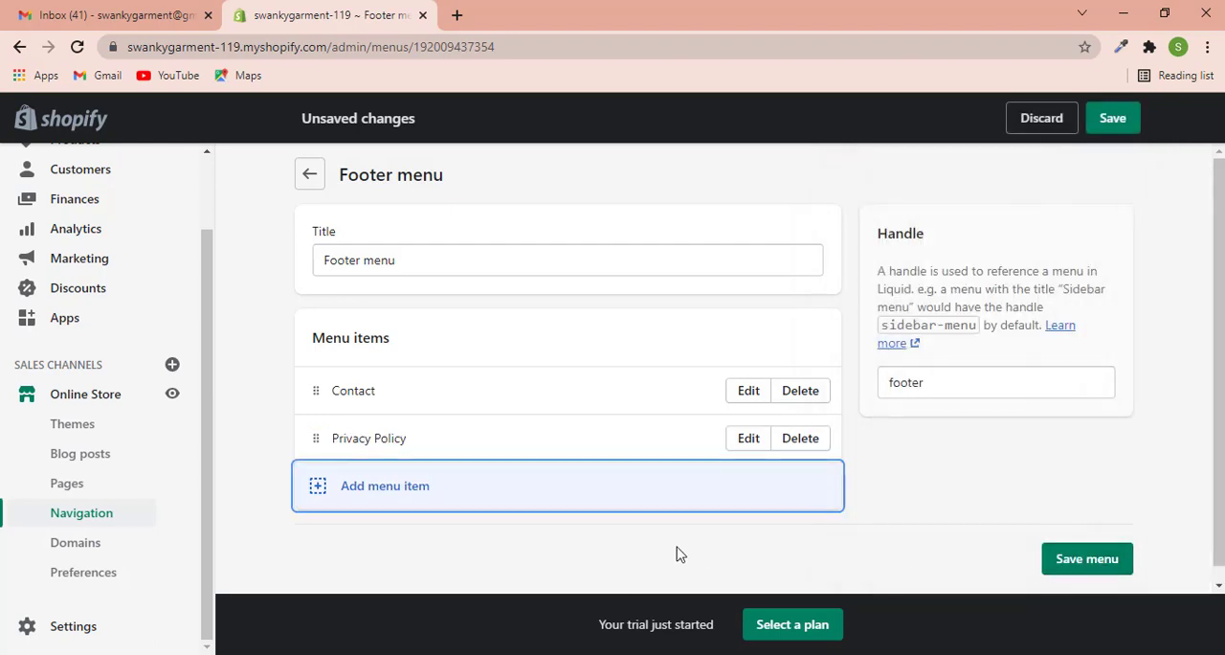
- Add a footer menu item named Refund Policy that links to the Refund Policy
click(514, 498)
click(914, 317)
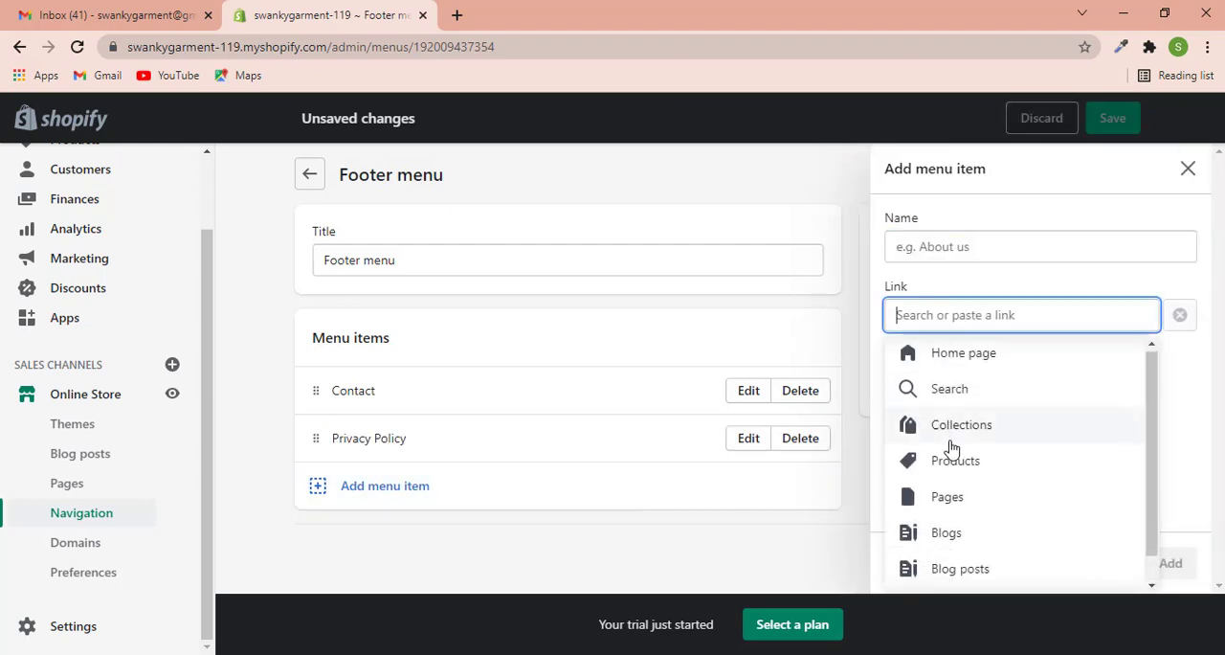
scroll(953, 459, down, 1)
click(957, 574)
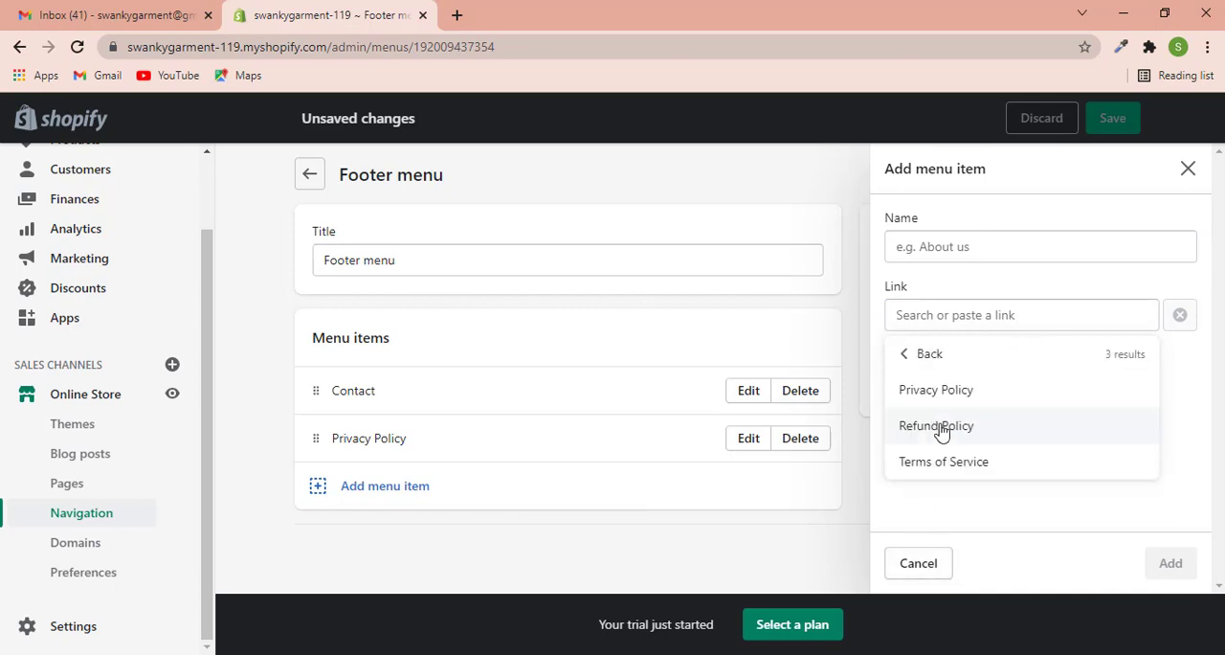
click(940, 426)
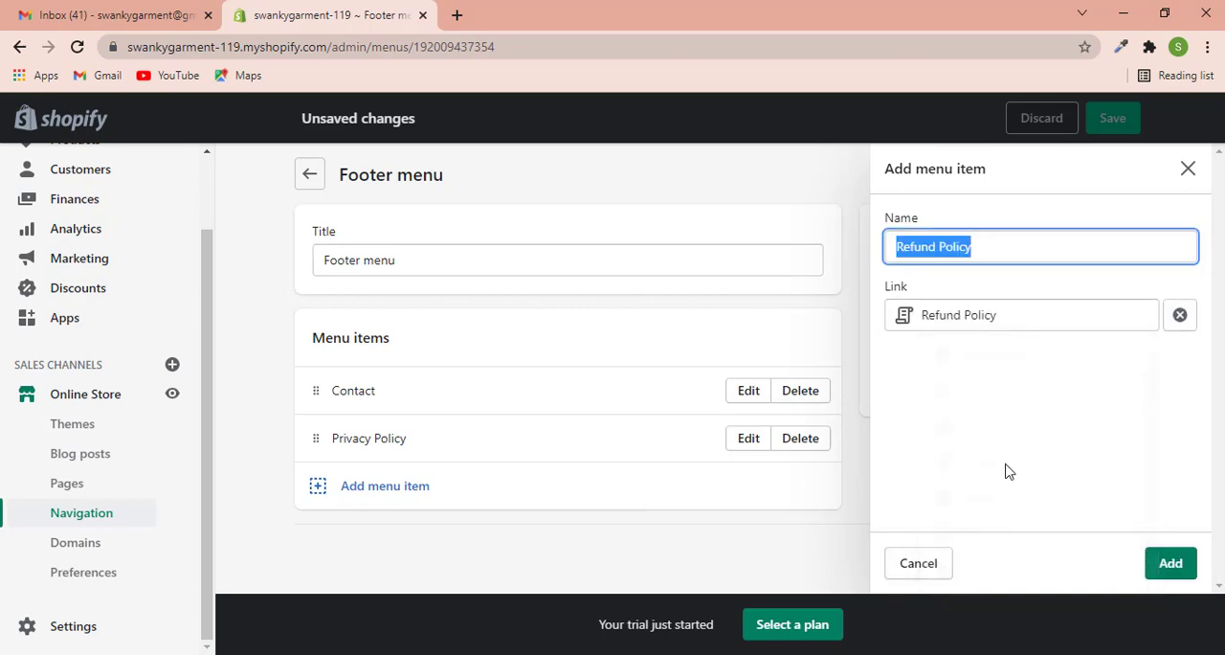
click(1170, 563)
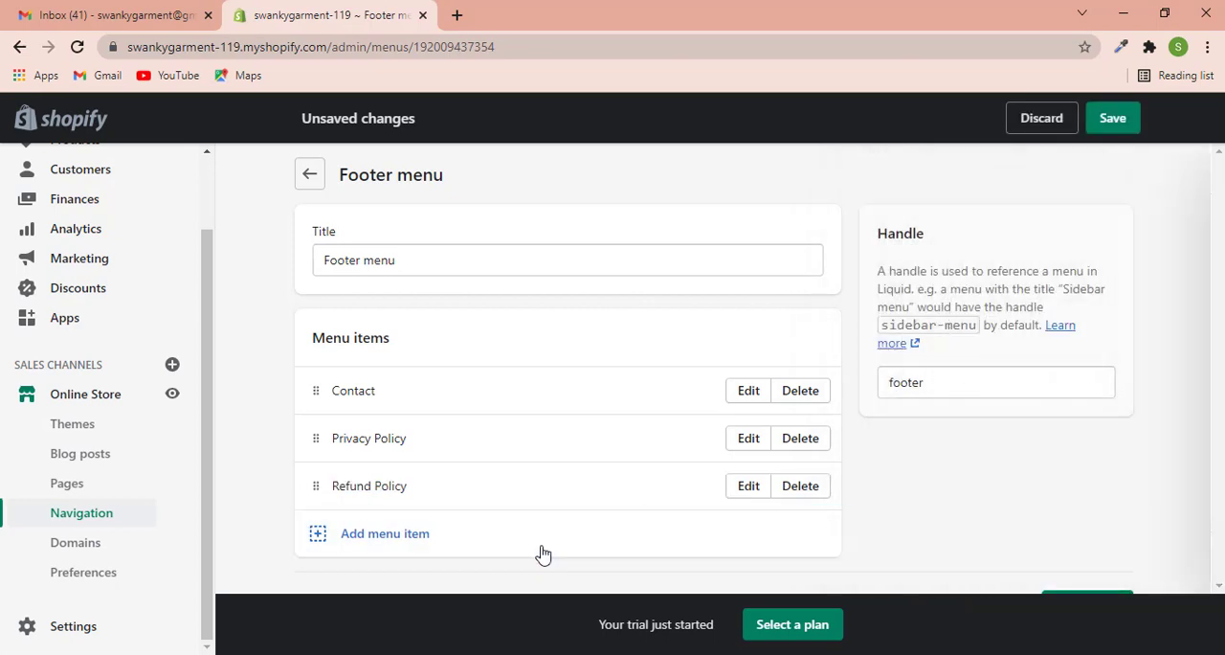
- Add a Terms of Service item linked to that policy, save the footer menu and return to the navigation overview
click(539, 545)
click(942, 315)
scroll(962, 459, down, 1)
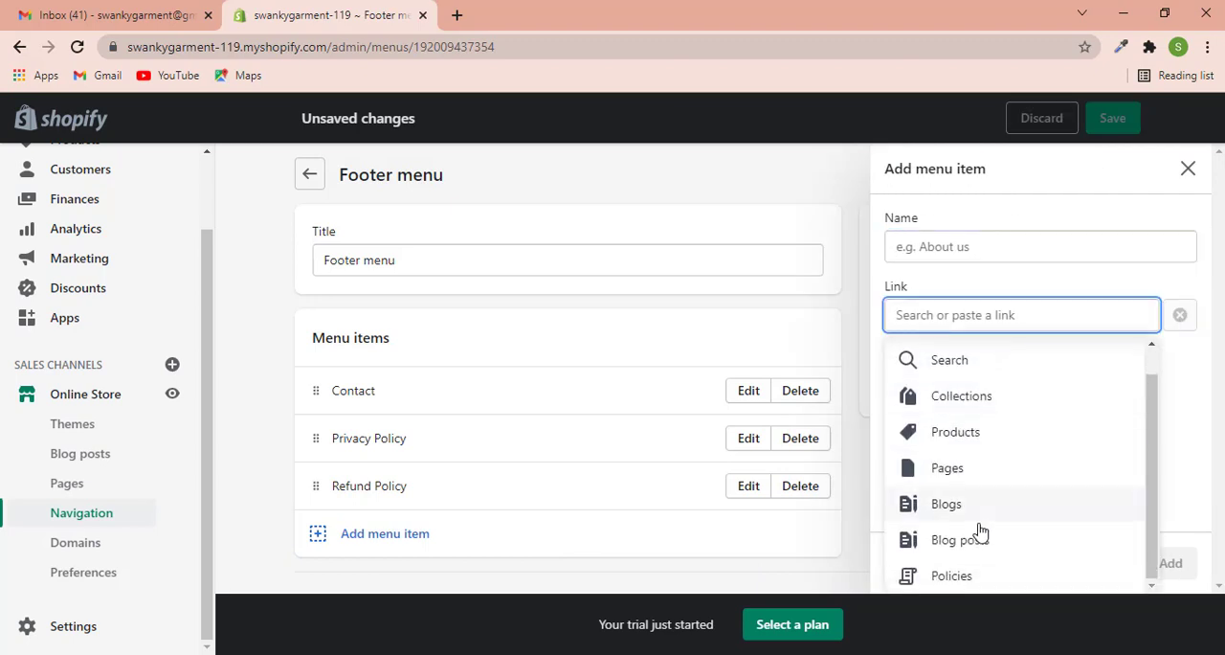
click(963, 575)
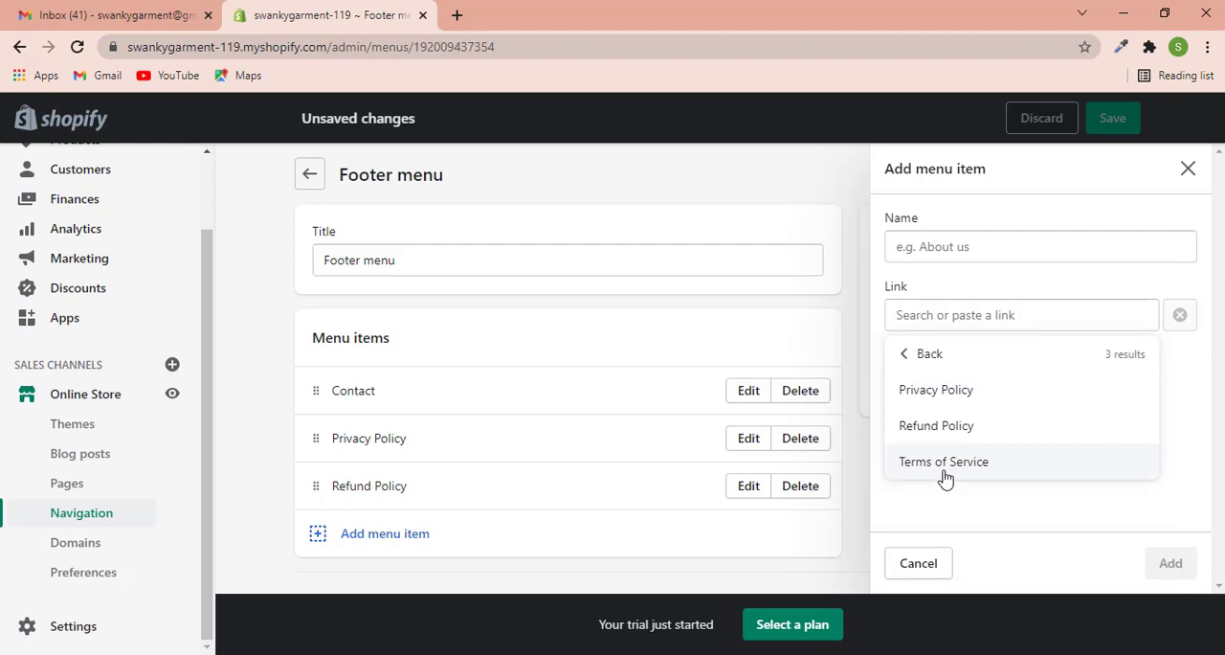
click(944, 462)
click(1171, 563)
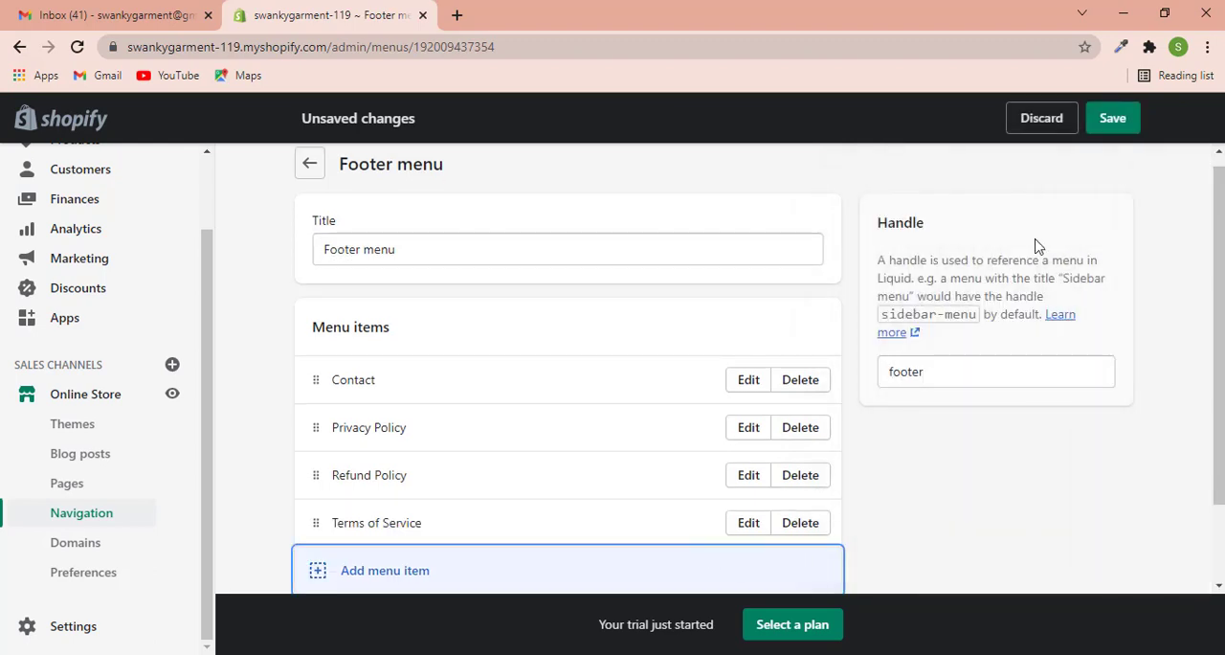
click(1114, 118)
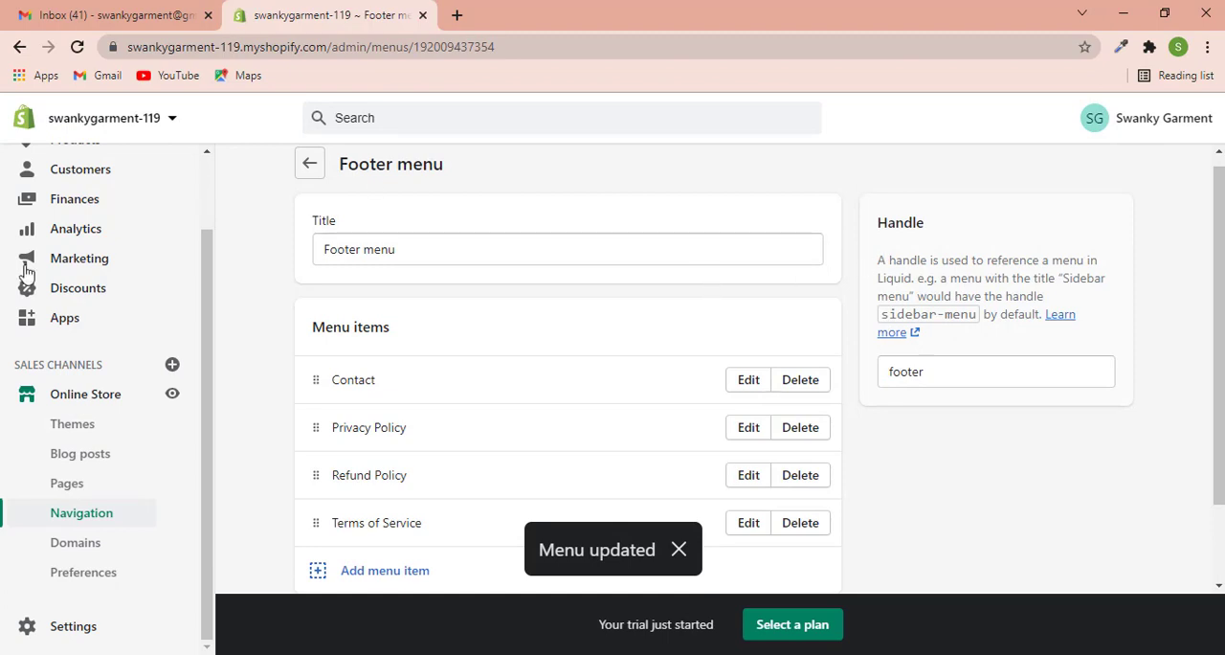
scroll(296, 249, up, 1)
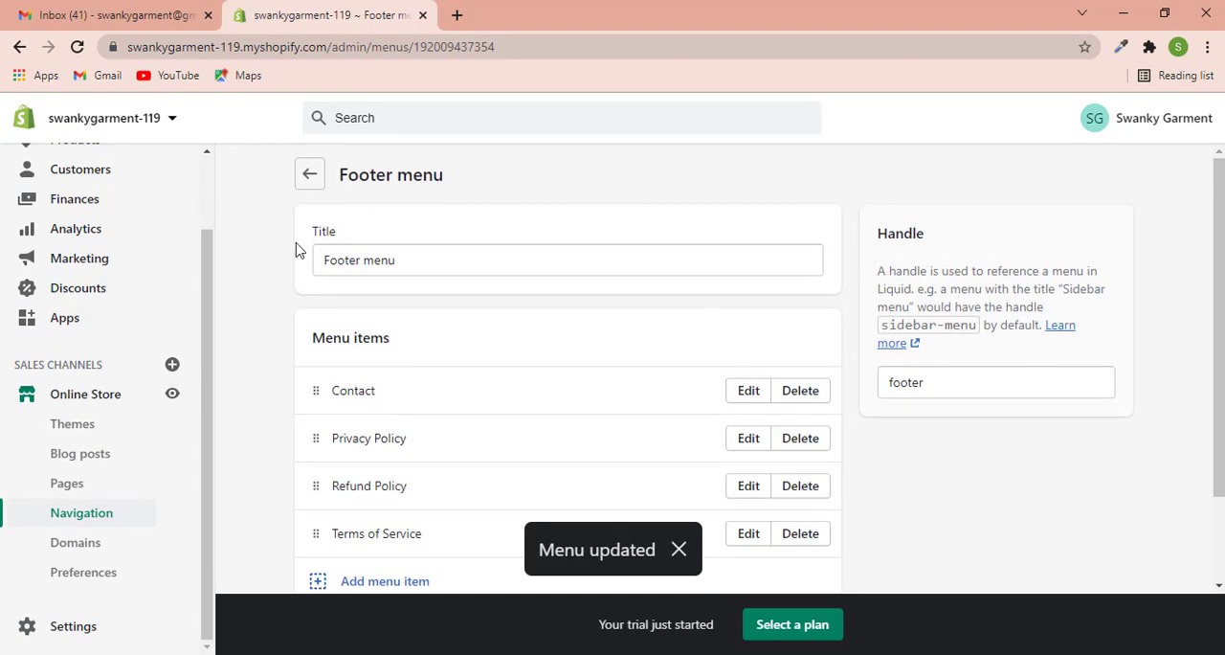
click(309, 178)
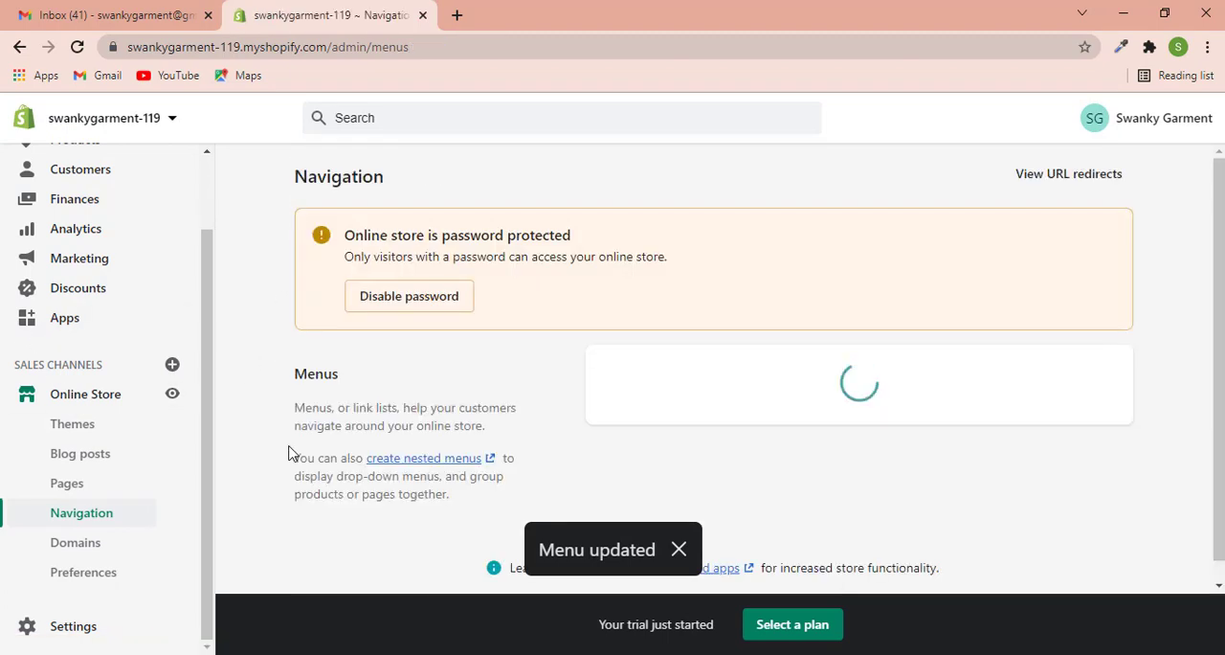
- Select all products in the store, including those beyond the current page, and add them to the Leather Harley collection
scroll(209, 368, up, 2)
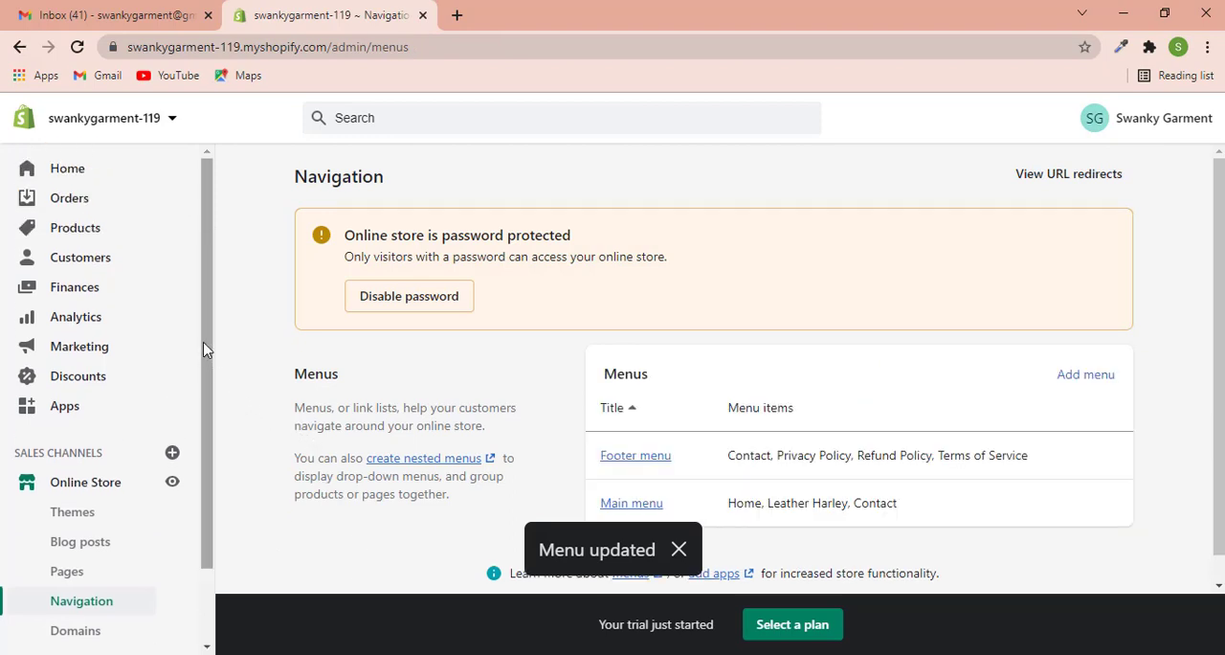
click(65, 228)
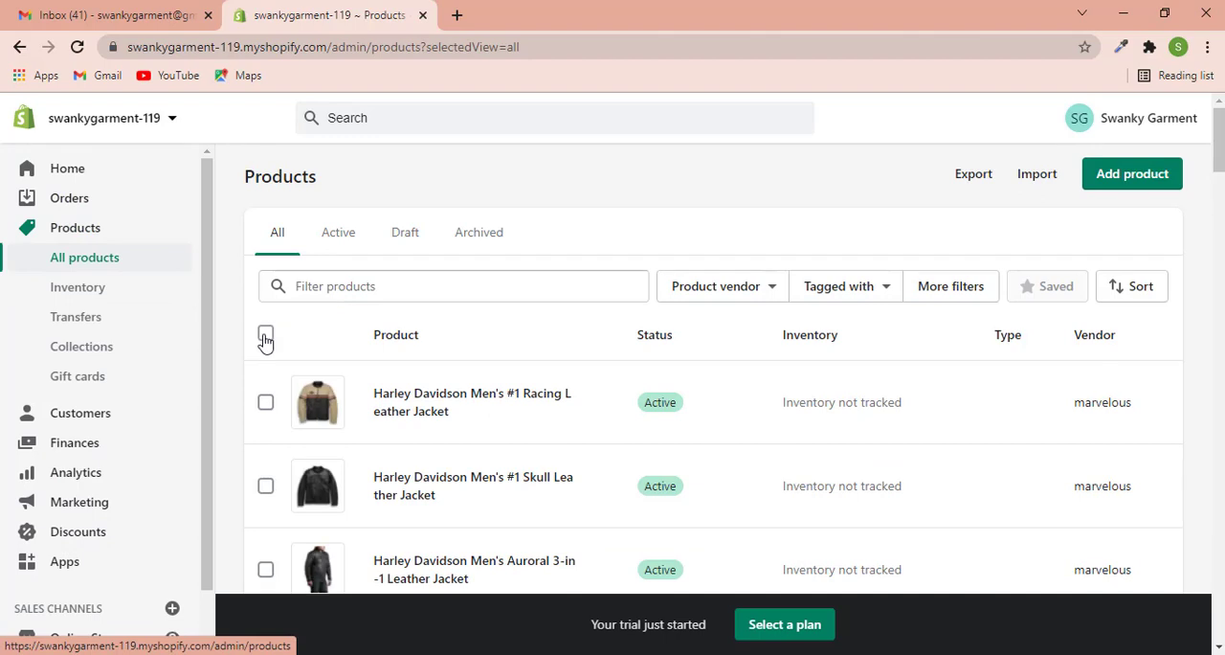
click(266, 337)
click(622, 333)
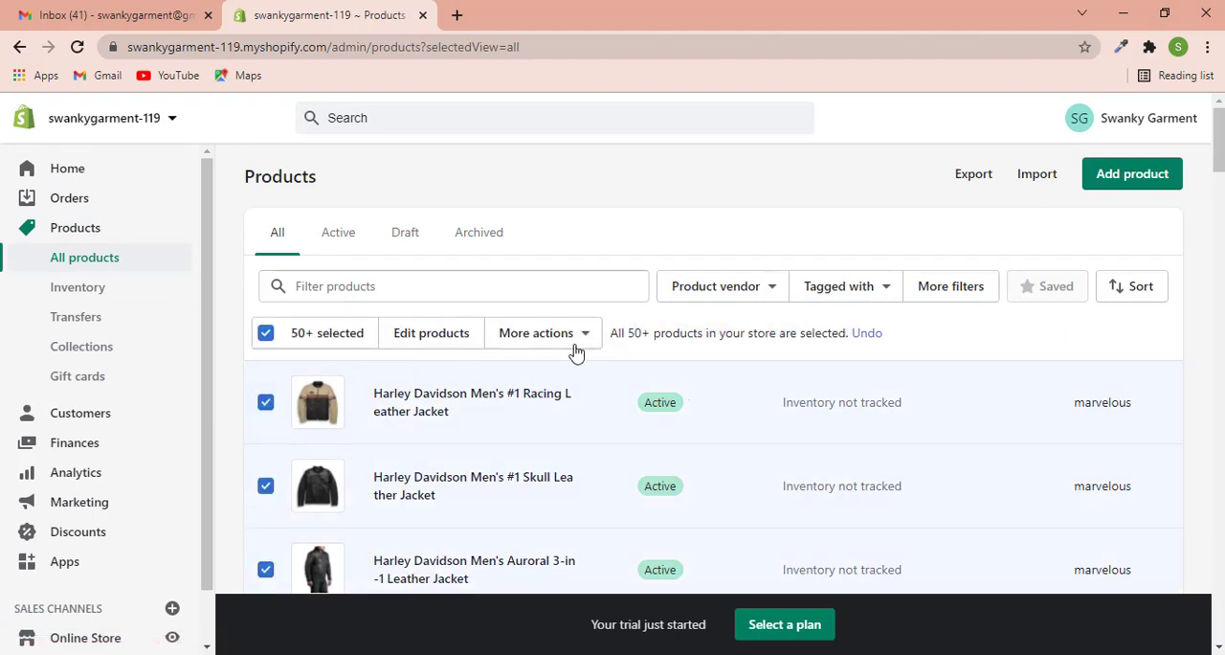
click(566, 350)
scroll(551, 497, down, 2)
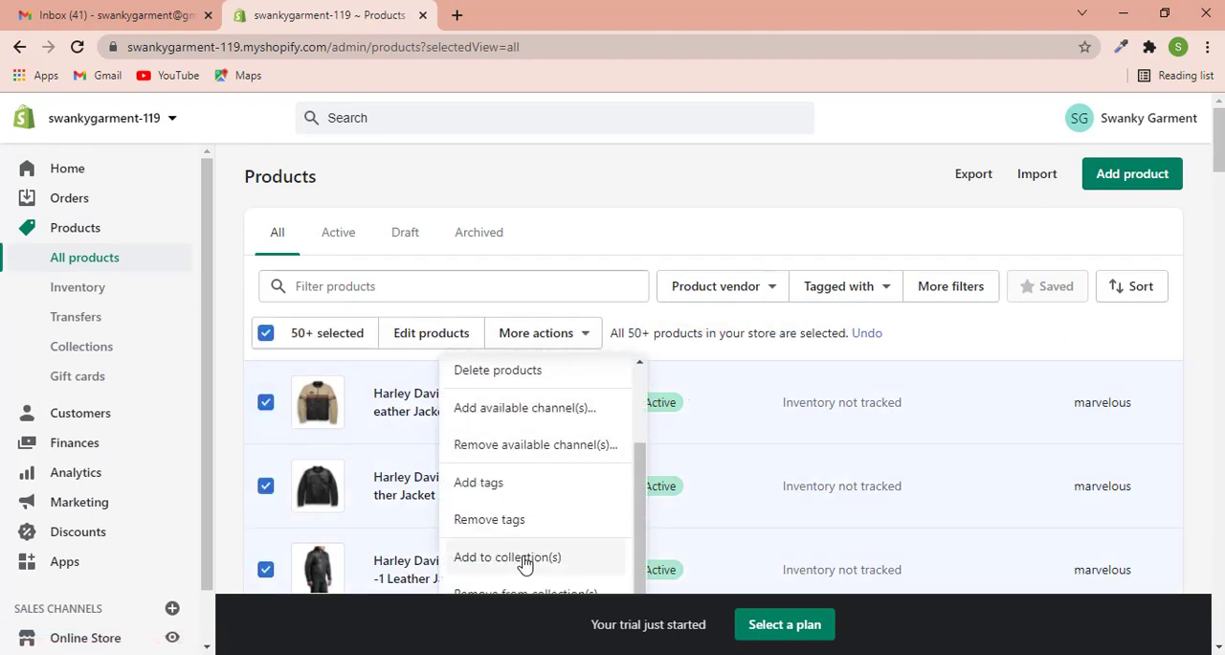
click(508, 557)
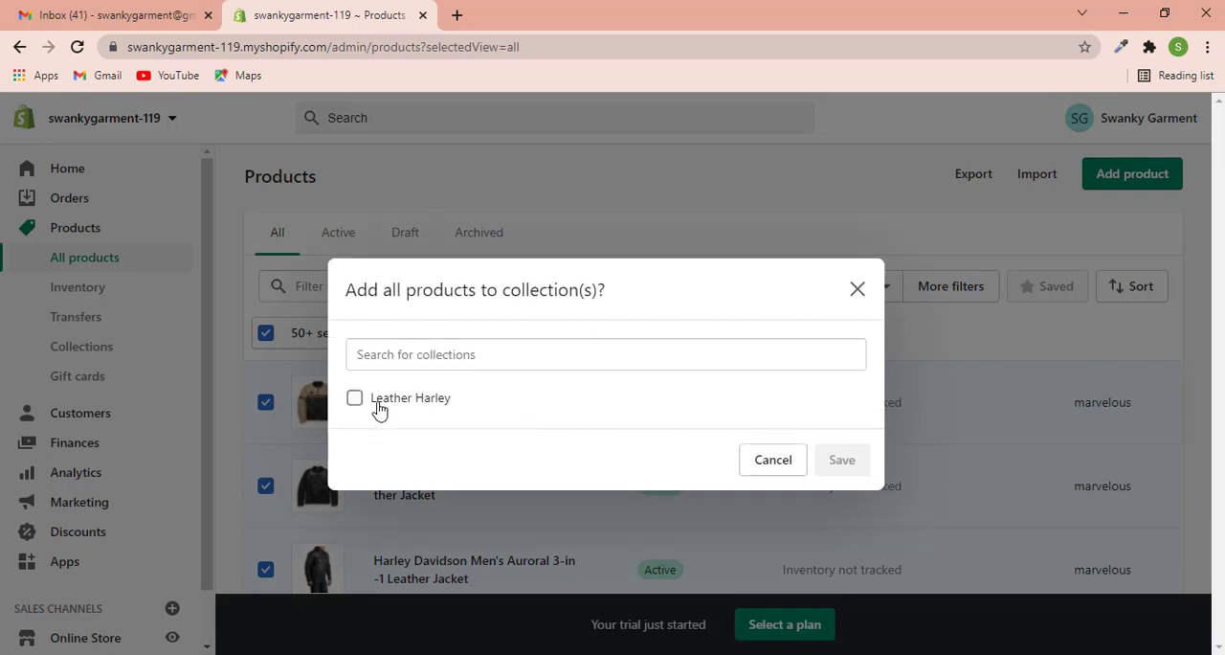
click(353, 400)
click(839, 499)
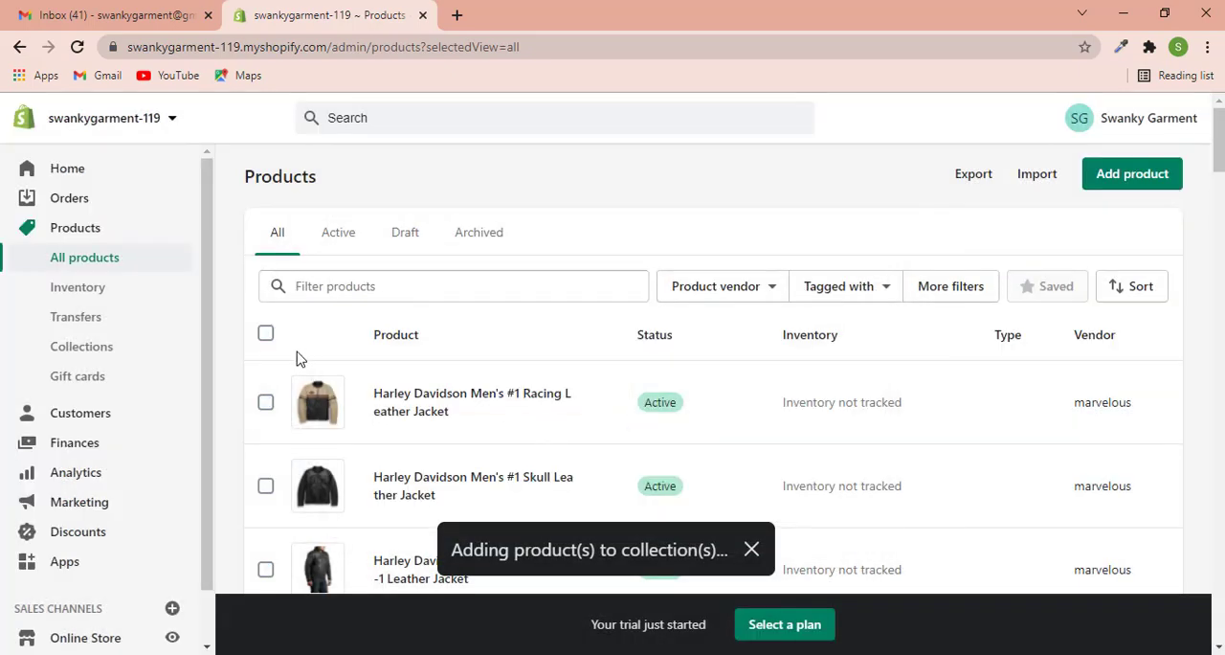
- Open the online store's current Booster theme for customization
scroll(111, 383, down, 1)
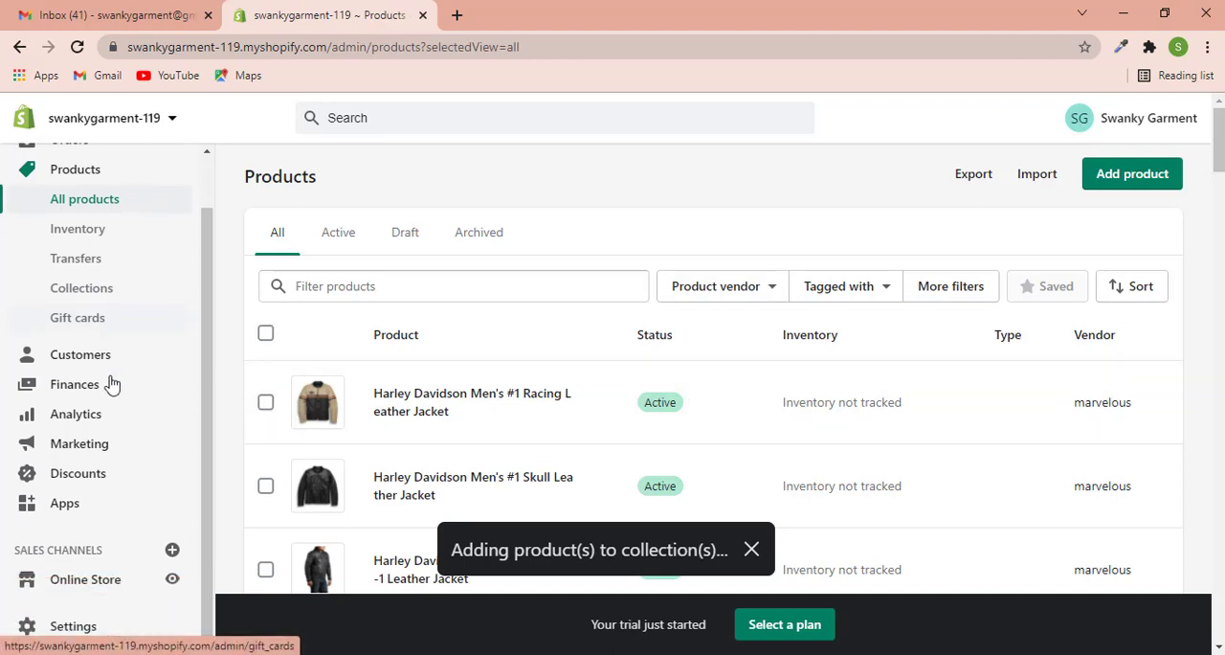
scroll(230, 574, down, 3)
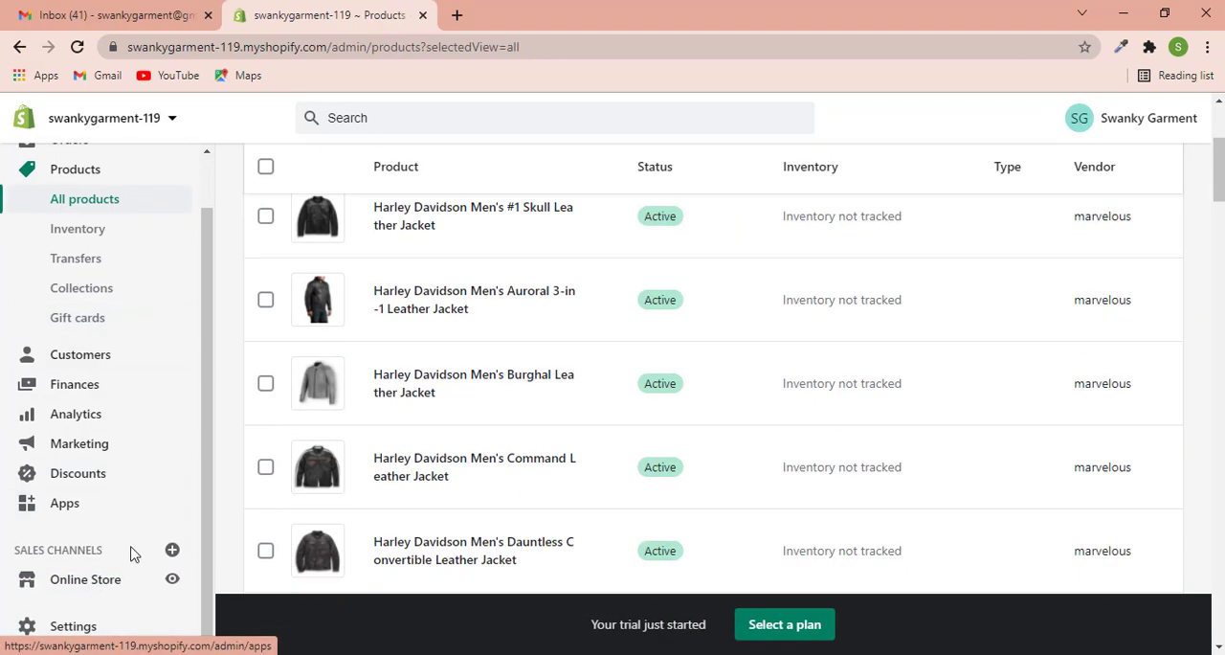
click(108, 594)
scroll(96, 593, down, 1)
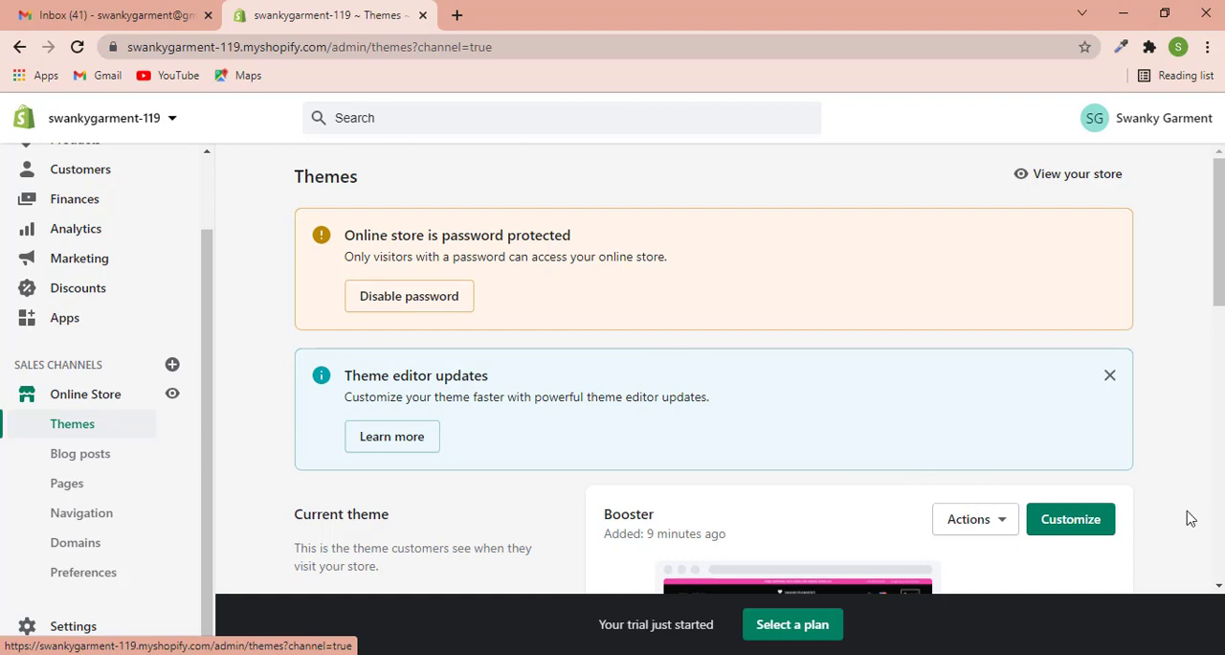
click(1077, 521)
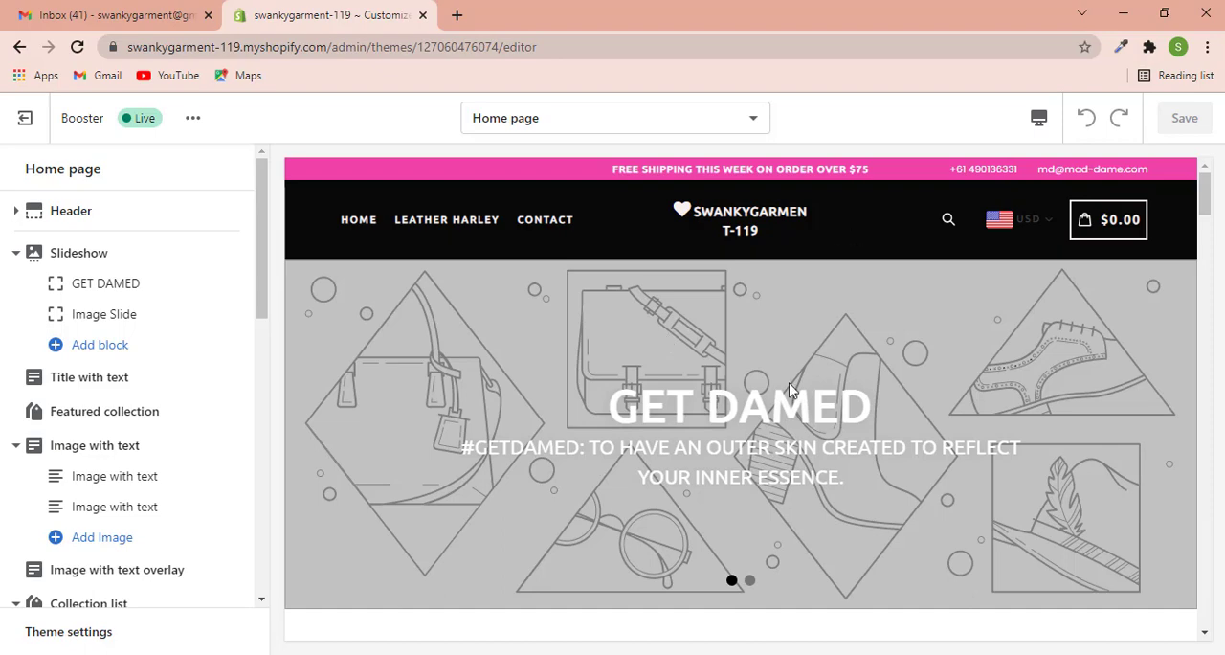
- Preview the home page slideshow and its second slide
scroll(360, 315, down, 4)
scroll(462, 326, up, 3)
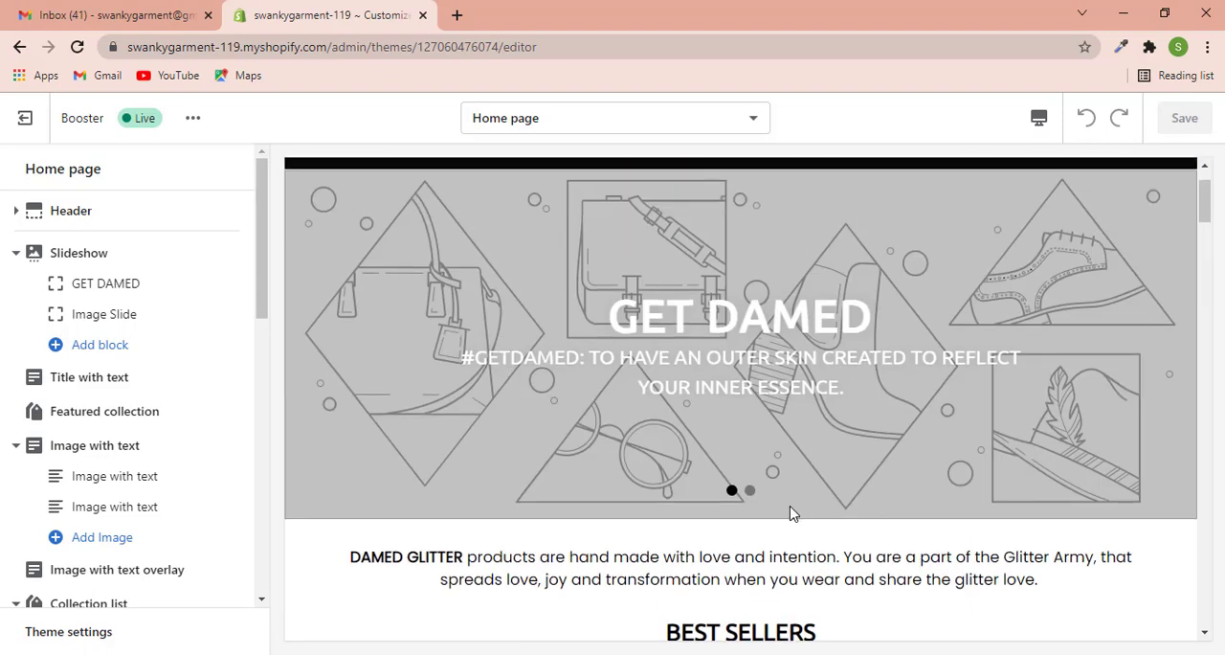
click(749, 491)
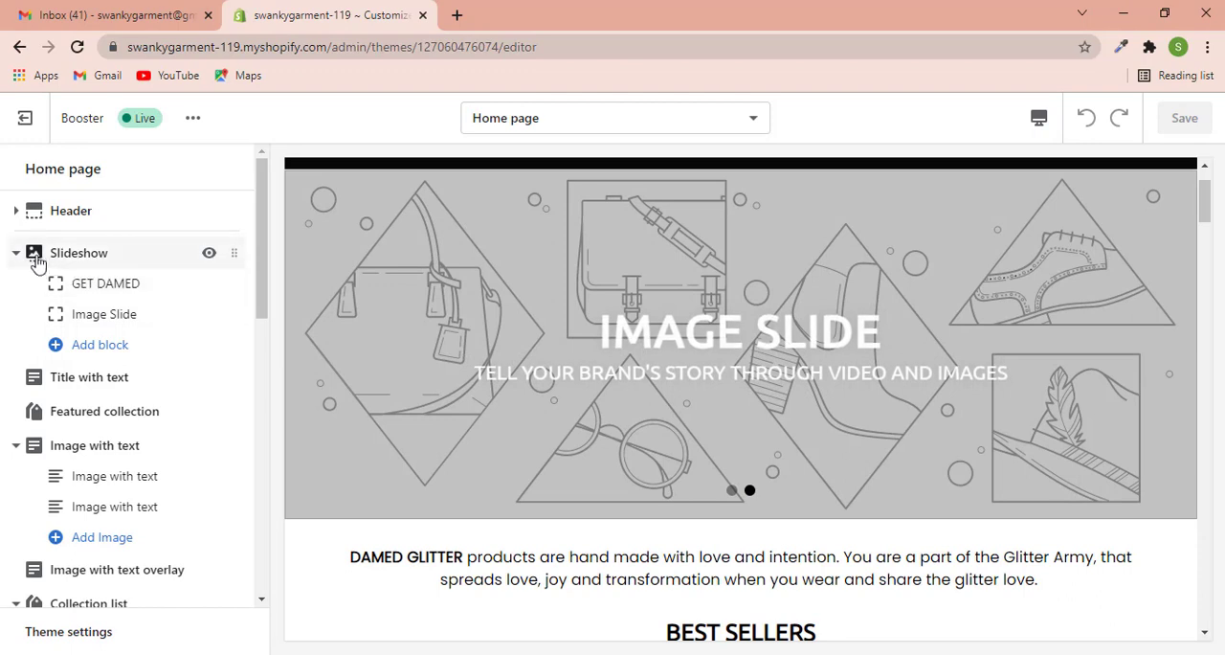
- Start choosing an image for the GET DAMED slide and search the free images for "leather jacket"
click(104, 285)
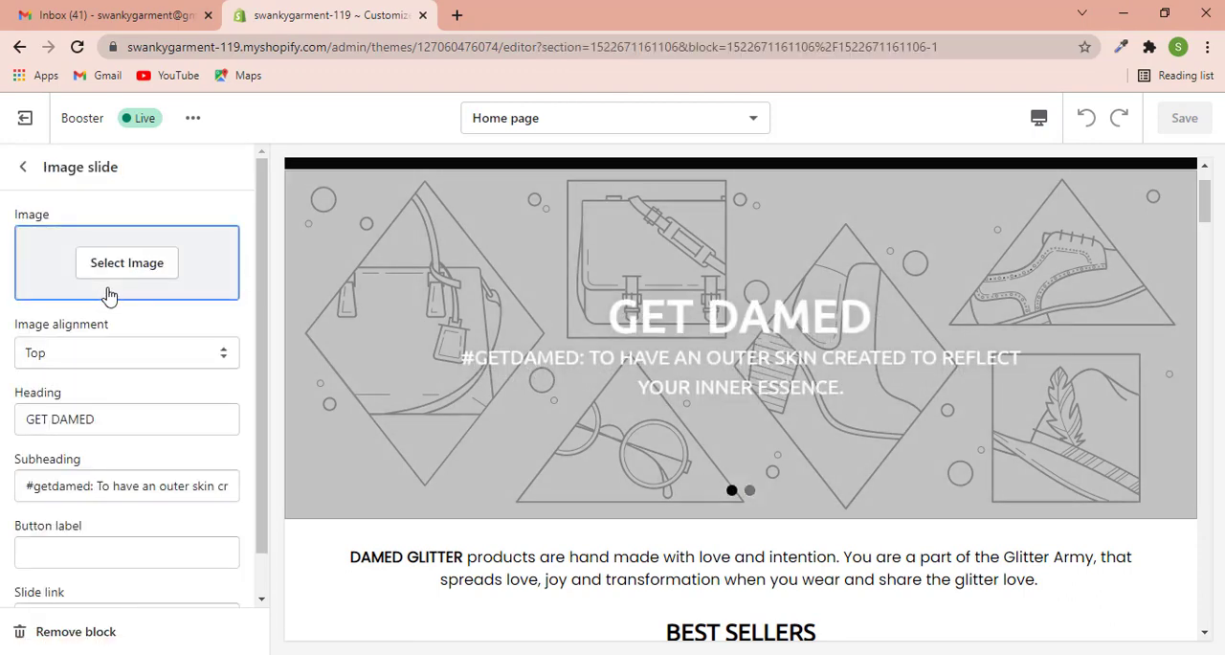
click(118, 269)
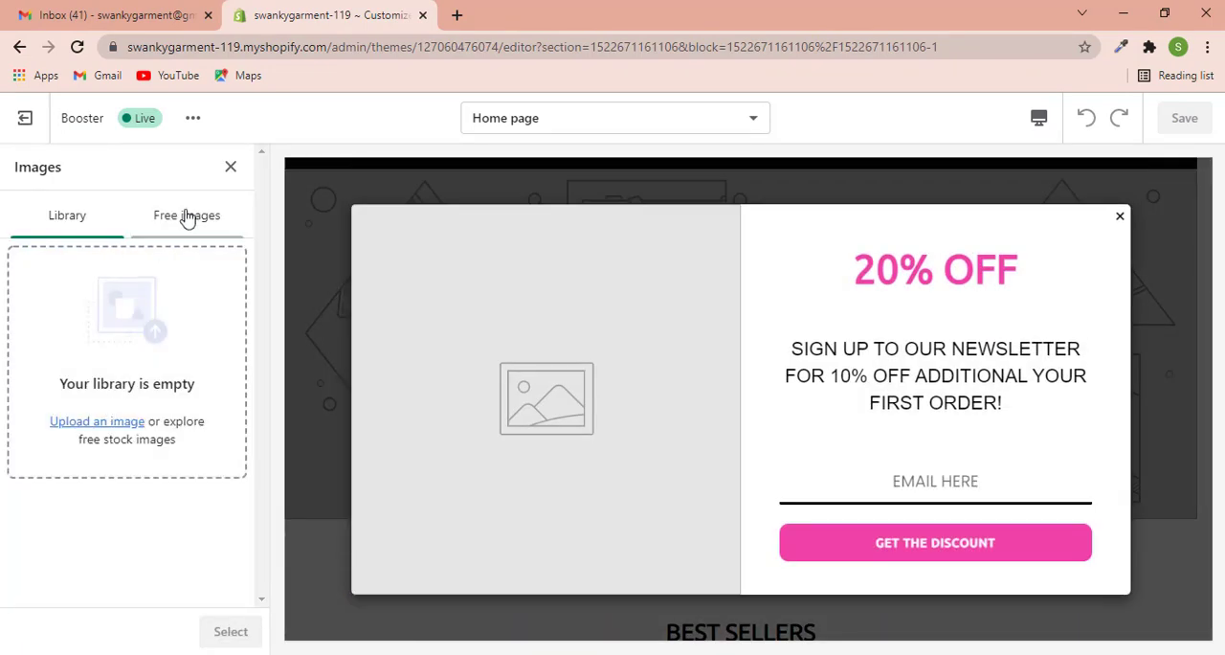
click(187, 219)
click(82, 234)
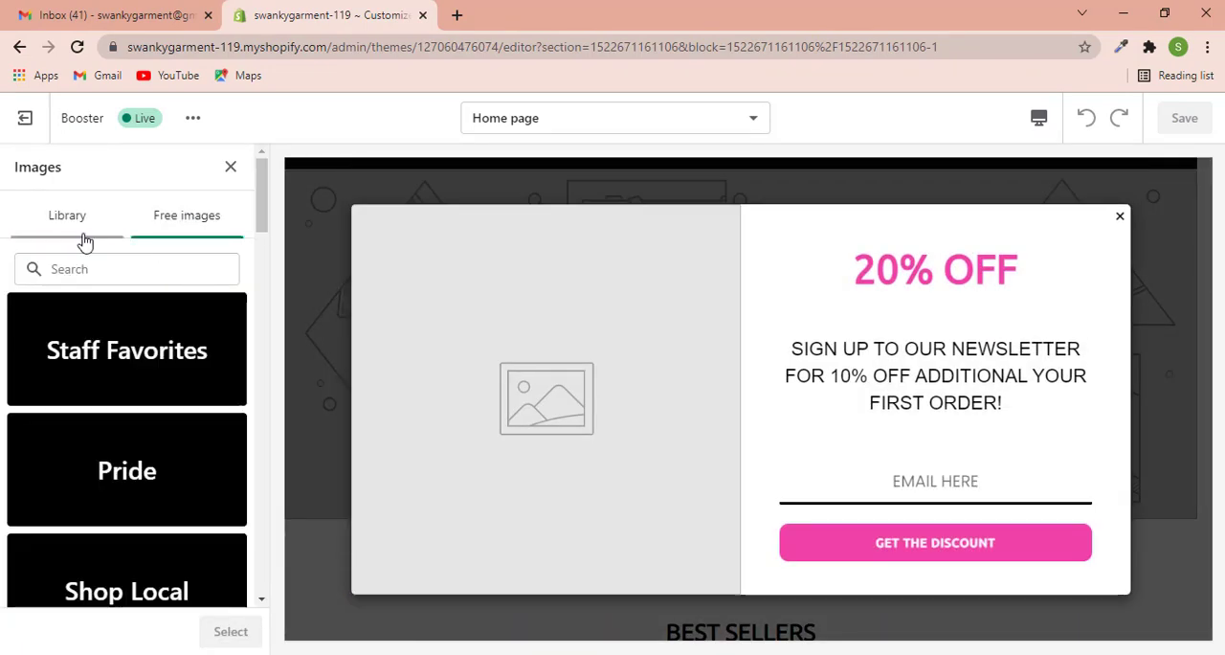
click(198, 234)
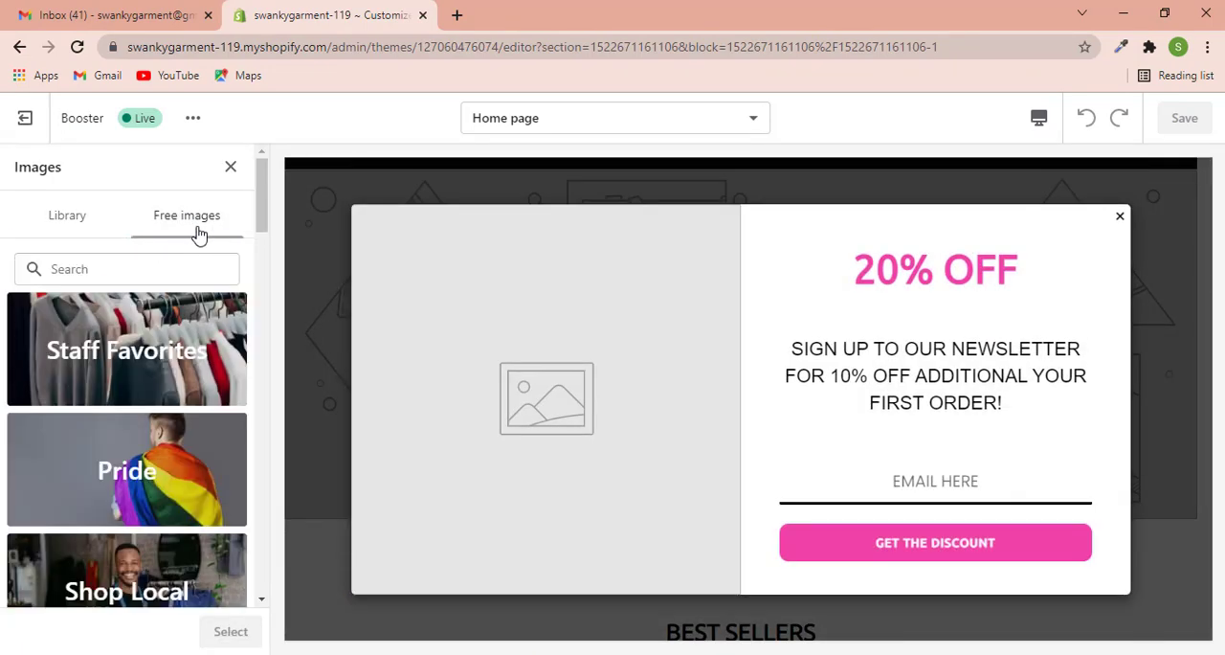
click(130, 263)
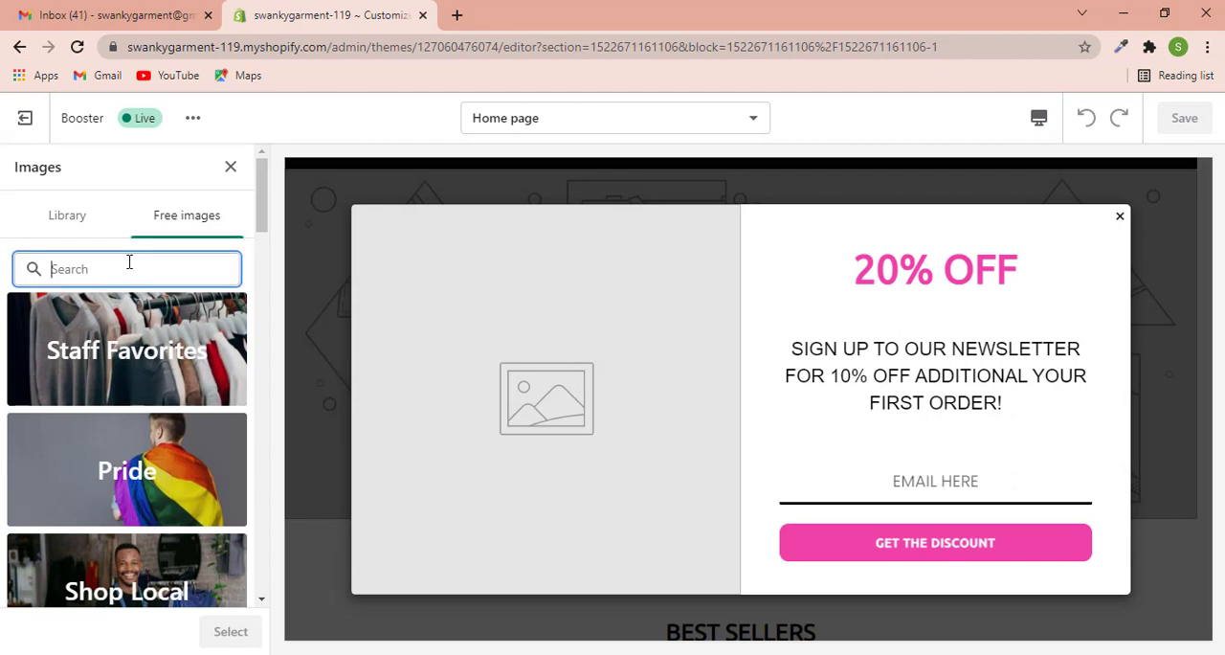
text(leat)
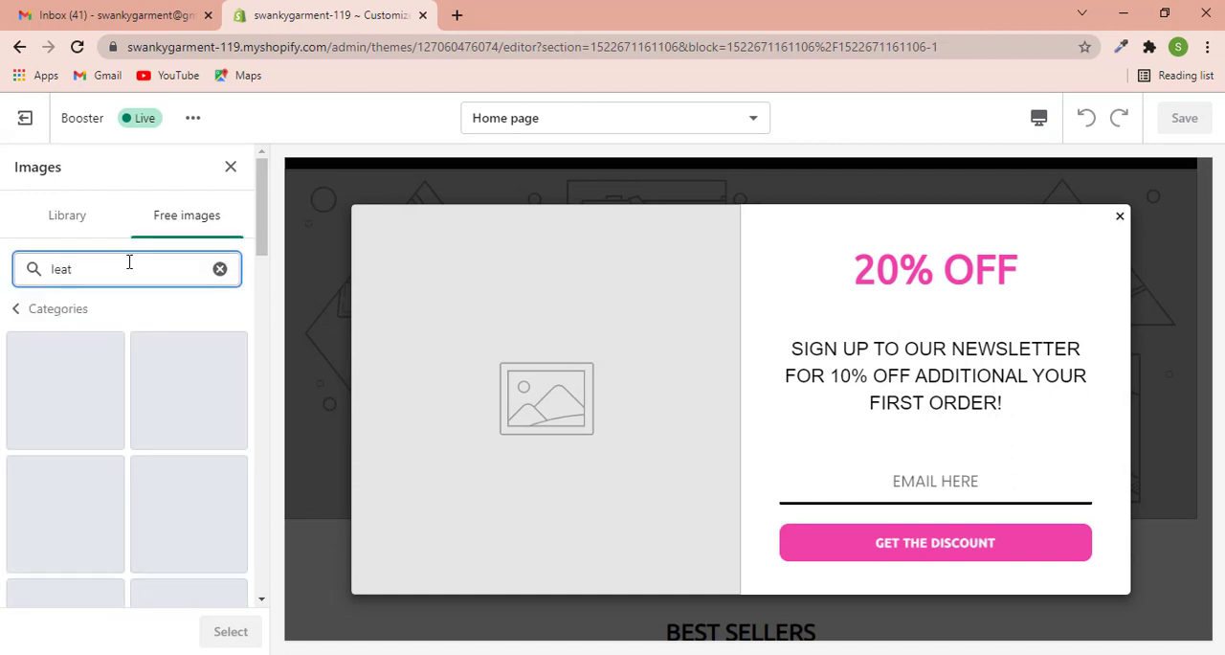
text(her jacket)
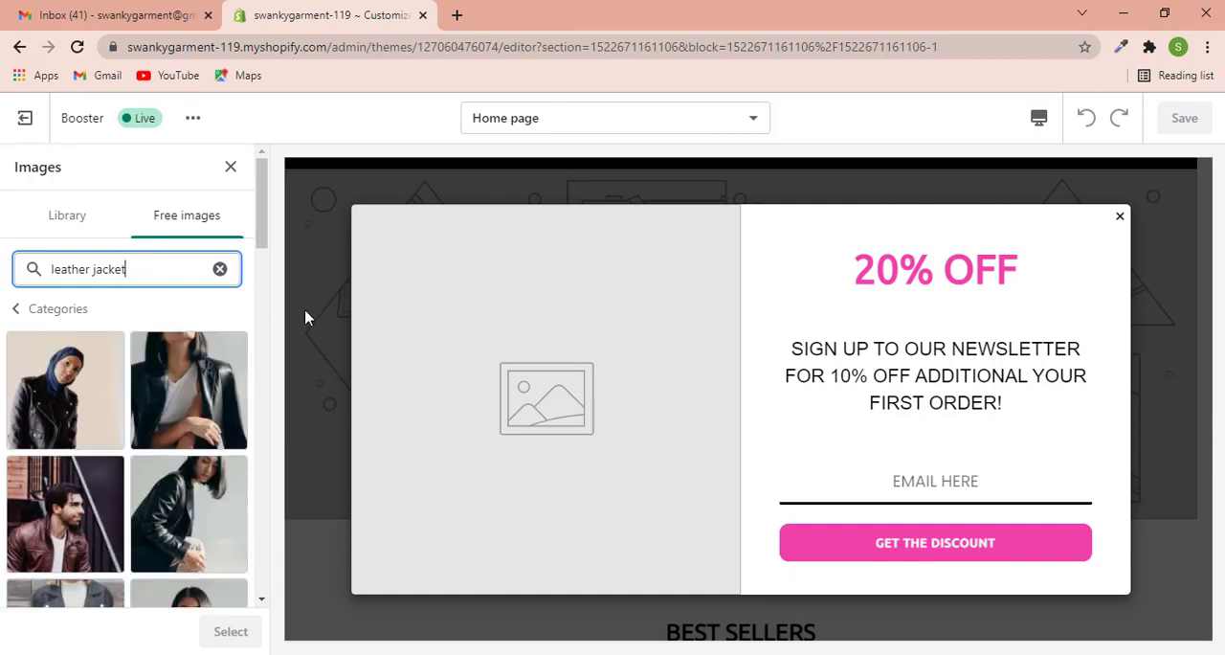
- Use the free photo of a black leather jacket over a white top as the slide image, and dismiss the newsletter popup in the preview
scroll(75, 430, down, 1)
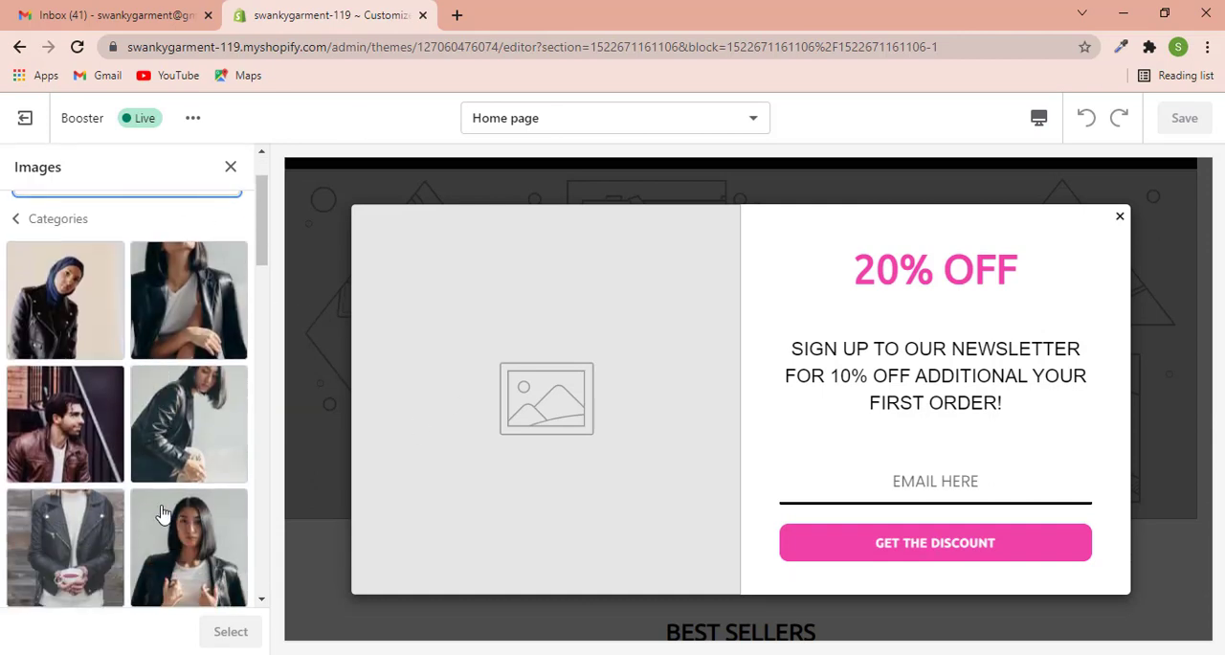
click(75, 442)
click(219, 636)
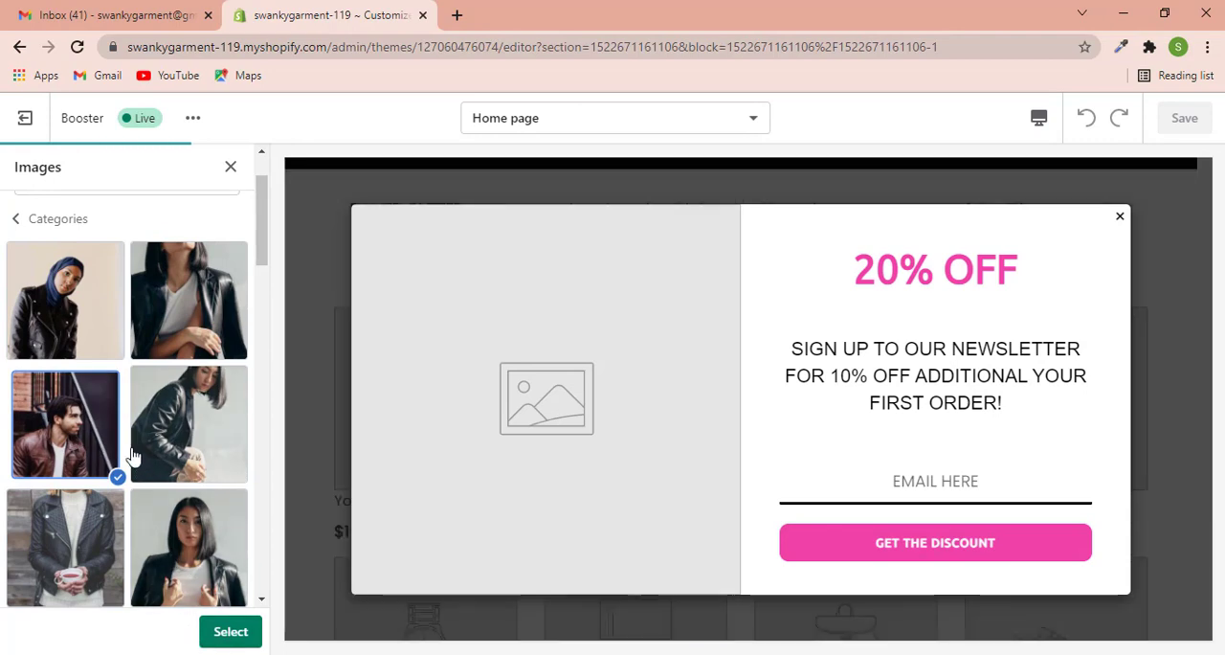
scroll(134, 457, down, 1)
scroll(134, 457, down, 5)
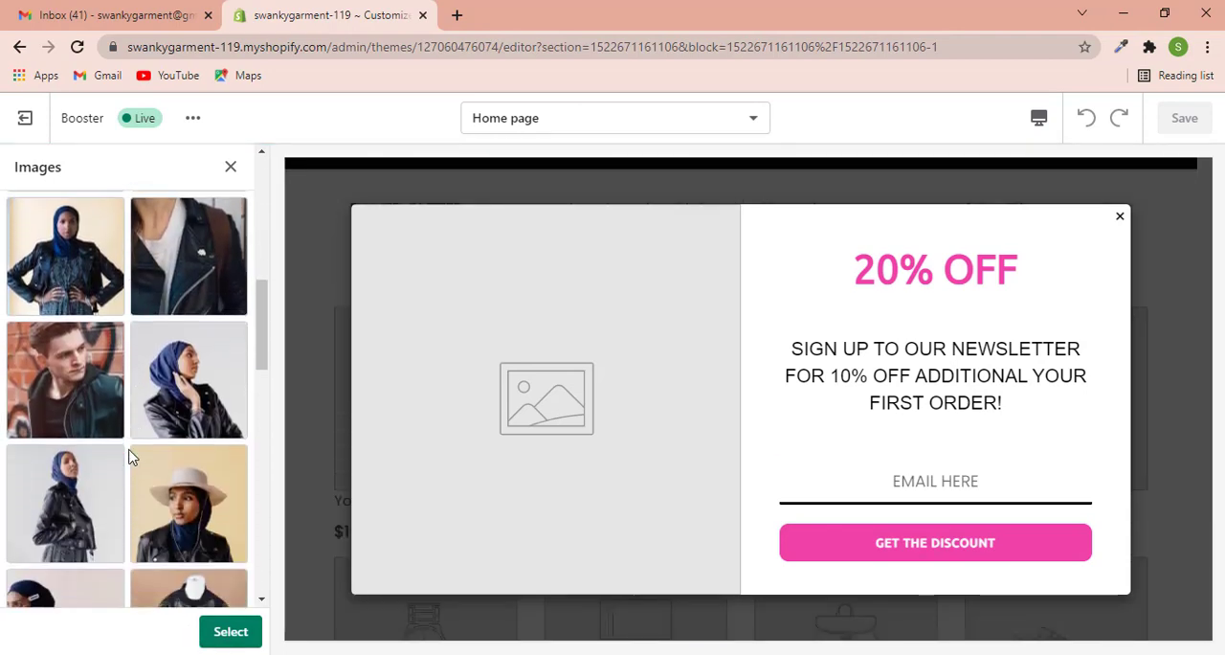
scroll(125, 469, up, 5)
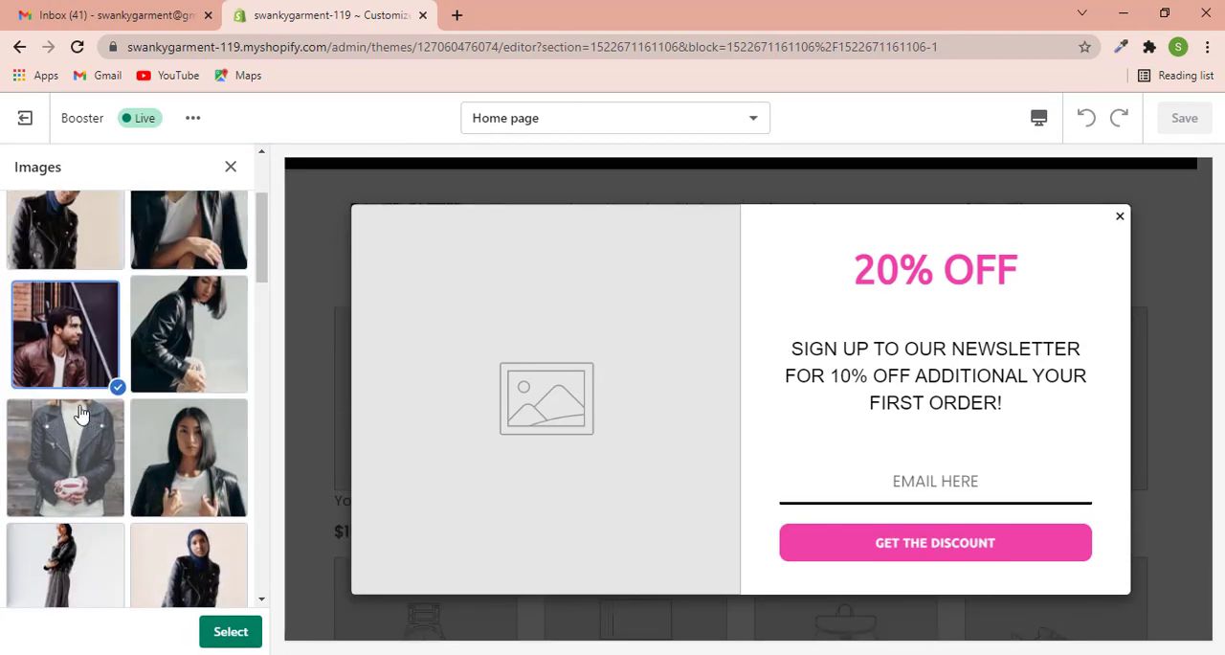
scroll(153, 454, up, 2)
scroll(156, 450, up, 1)
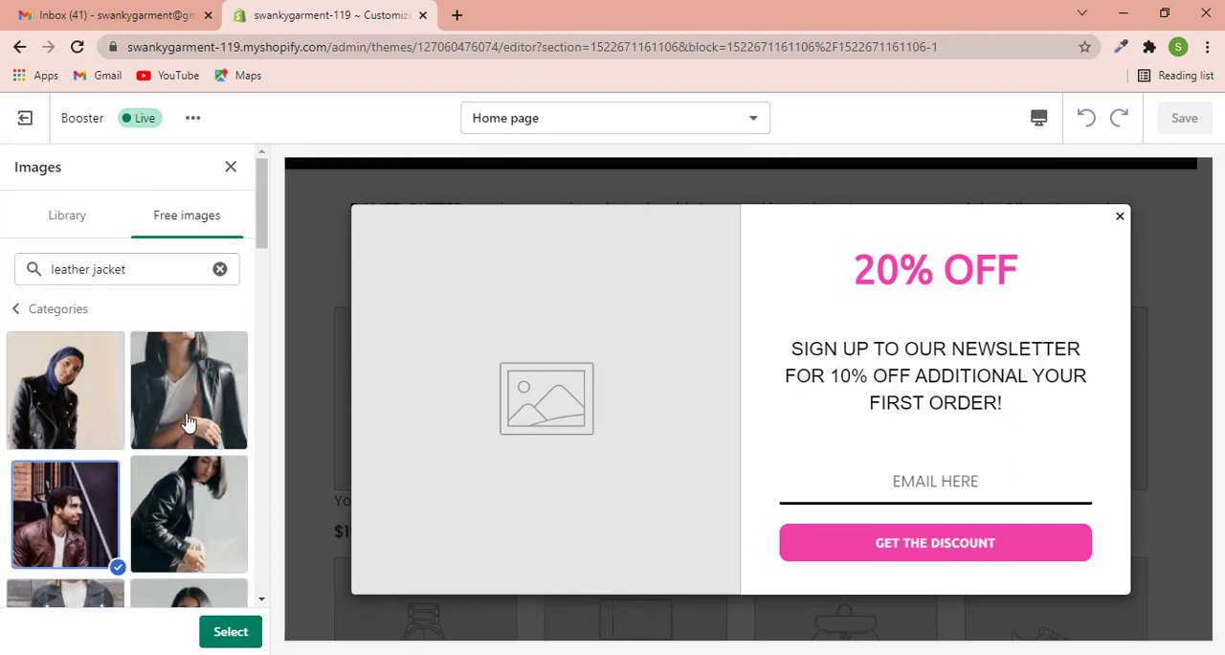
click(189, 421)
click(222, 630)
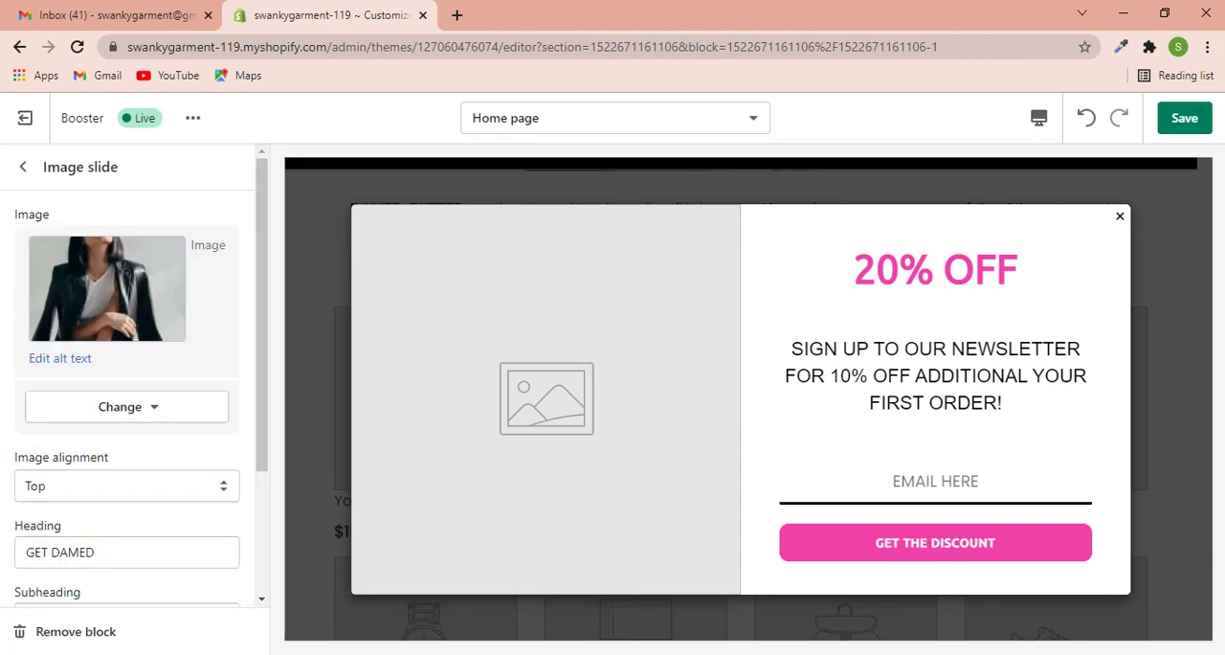
click(1120, 217)
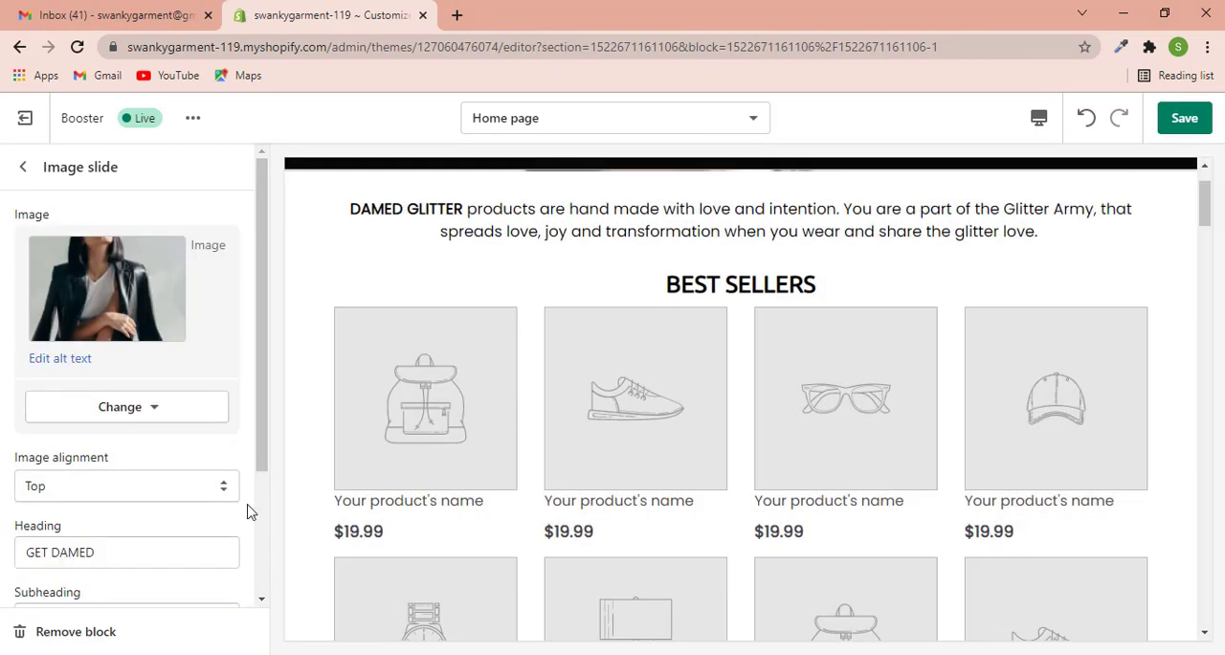
- Change the image slide's heading to "Swanky Garments"
scroll(118, 470, down, 2)
scroll(794, 446, up, 1)
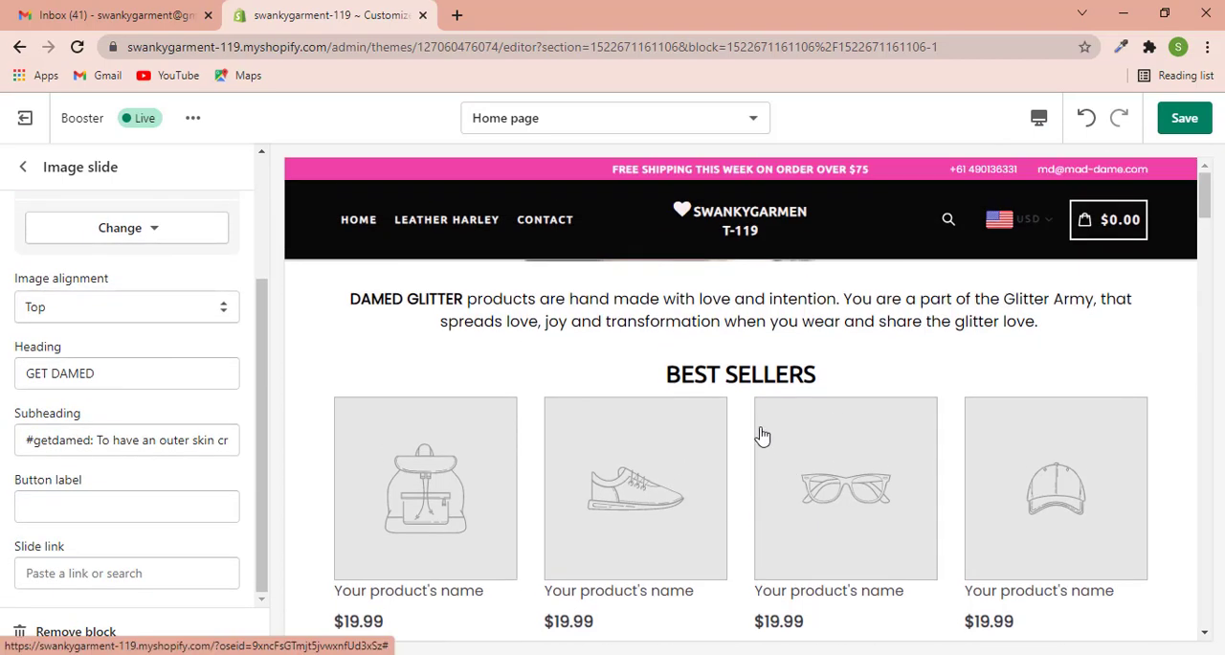
drag(116, 372, 5, 381)
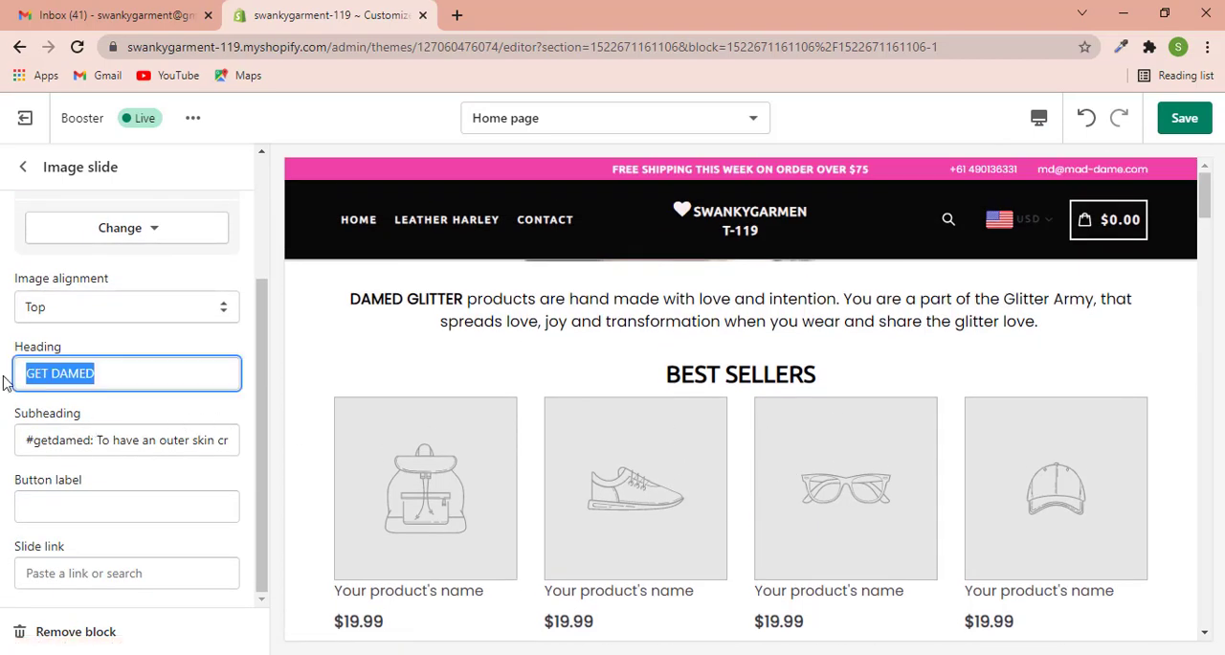
text(Swanky Garments)
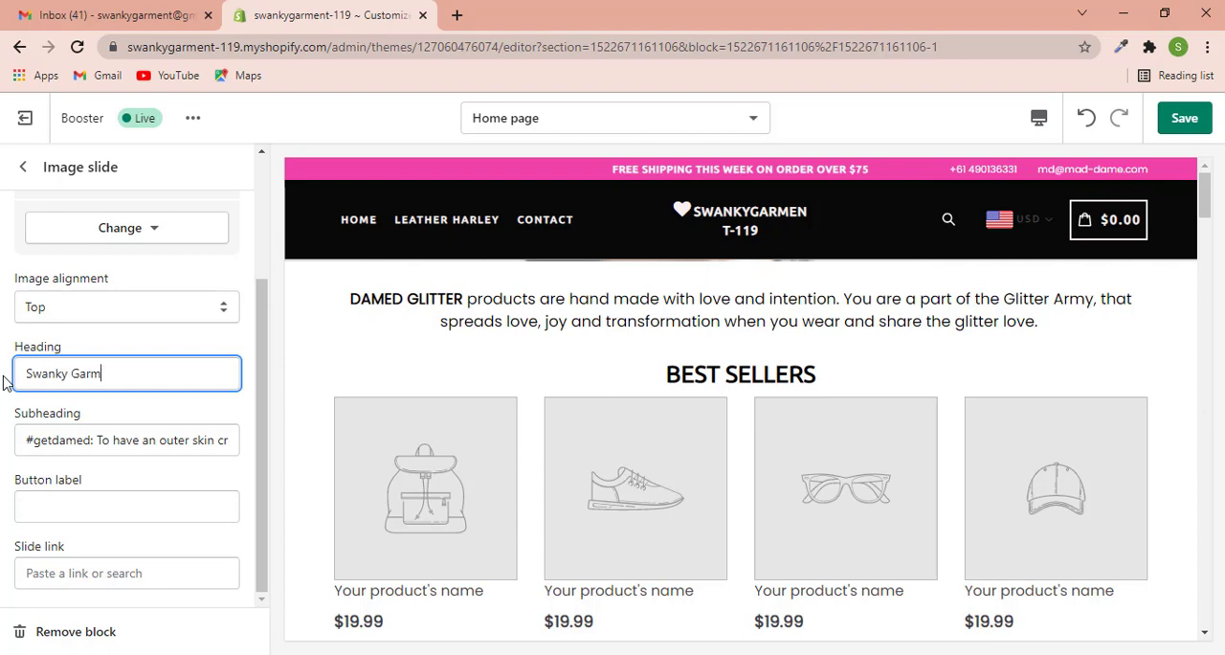
- Clear the image slide's subheading text
double_click(150, 440)
click(173, 446)
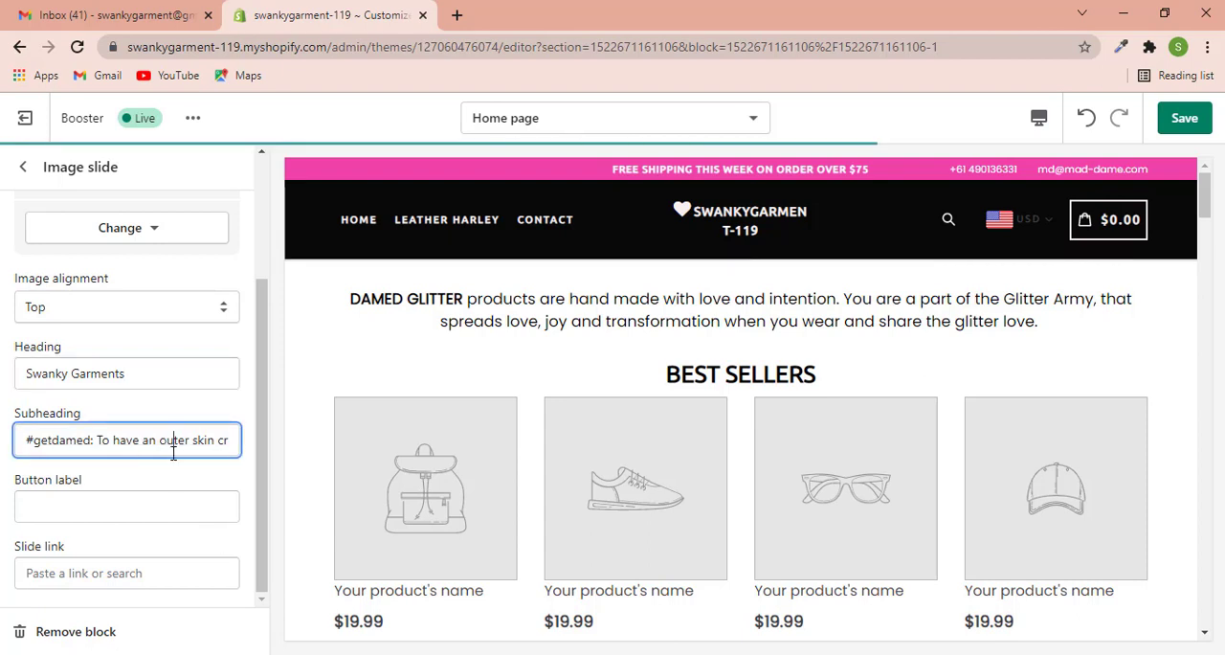
key(ctrl+a)
key(BackSpace)
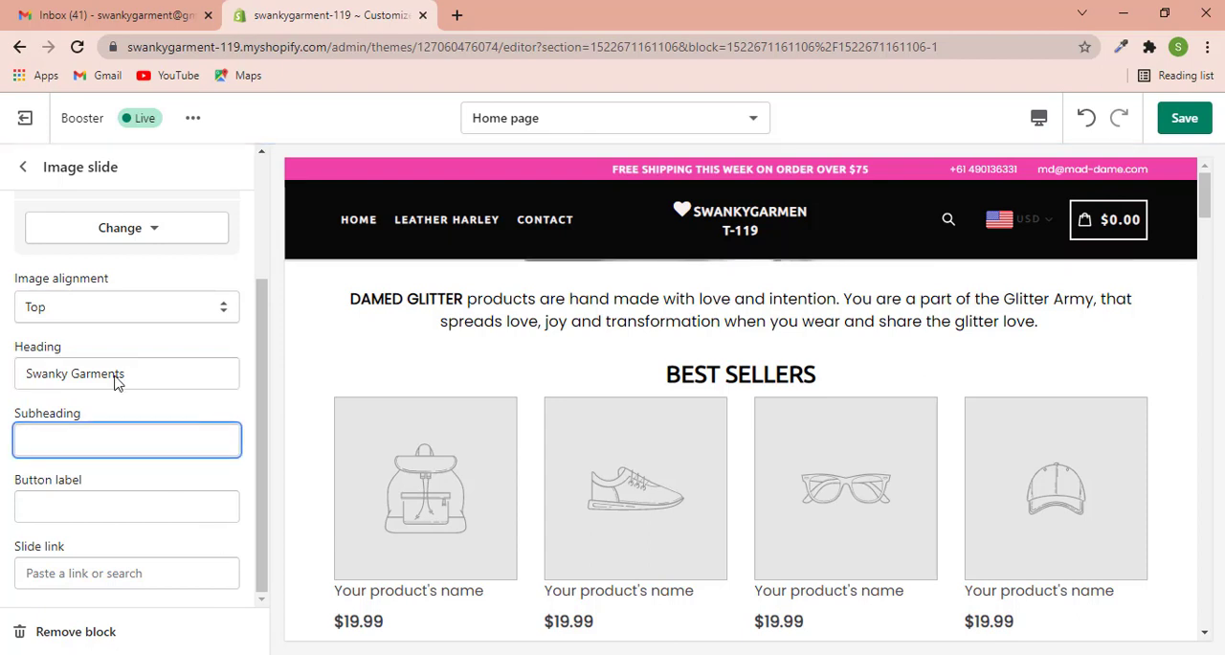
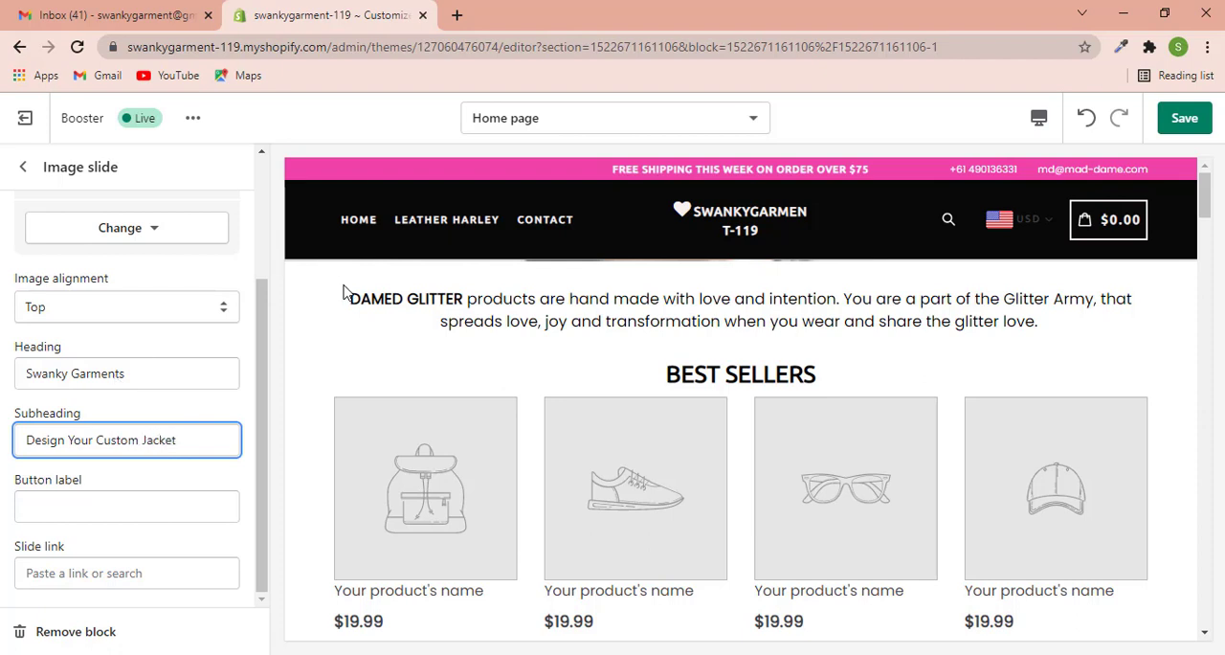
- Save the theme changes and check the Swanky Garments slide's heading and subheading in the preview
scroll(139, 479, up, 2)
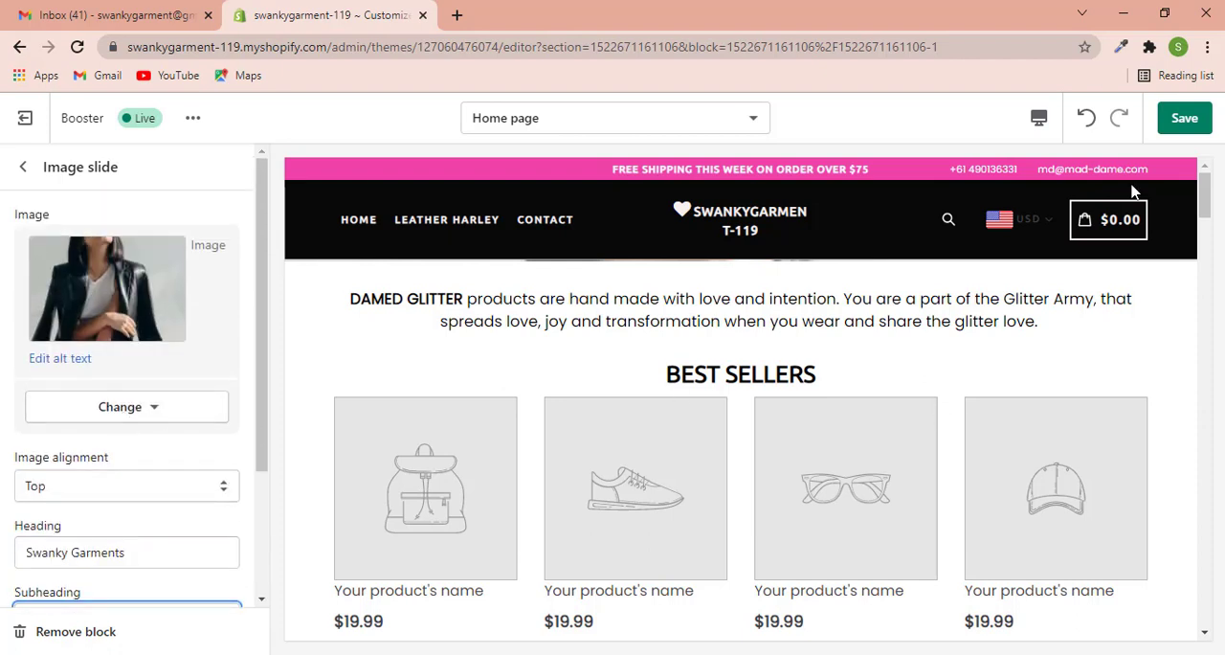
click(1181, 121)
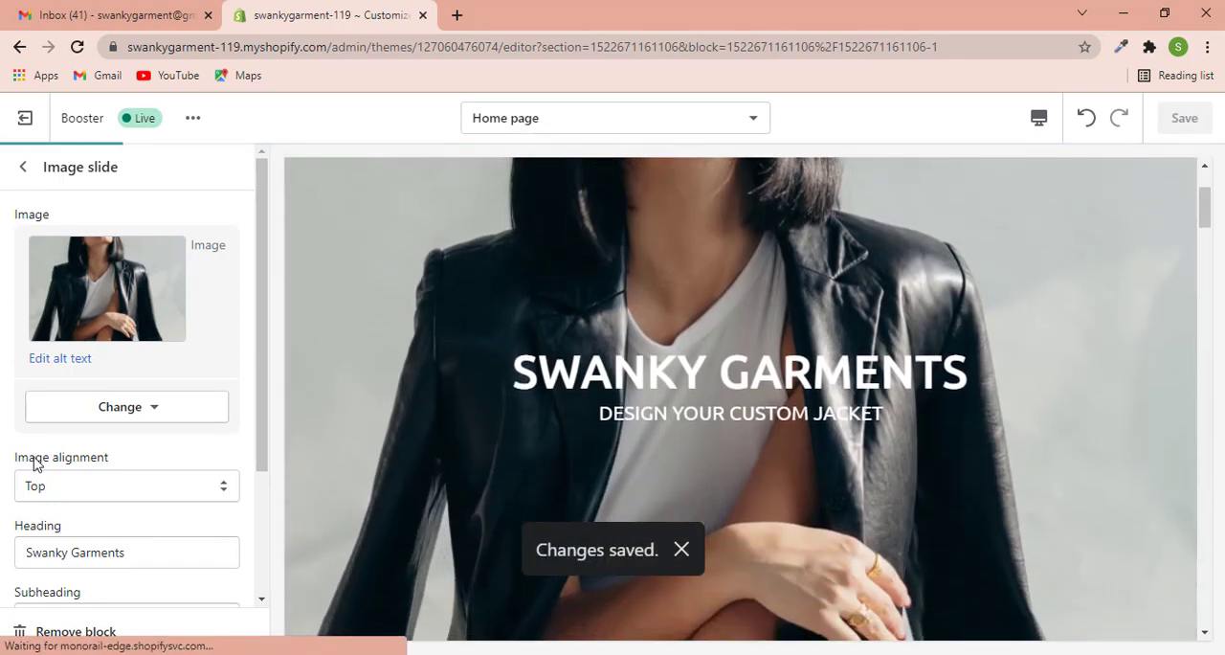
scroll(99, 462, down, 3)
drag(134, 374, 25, 373)
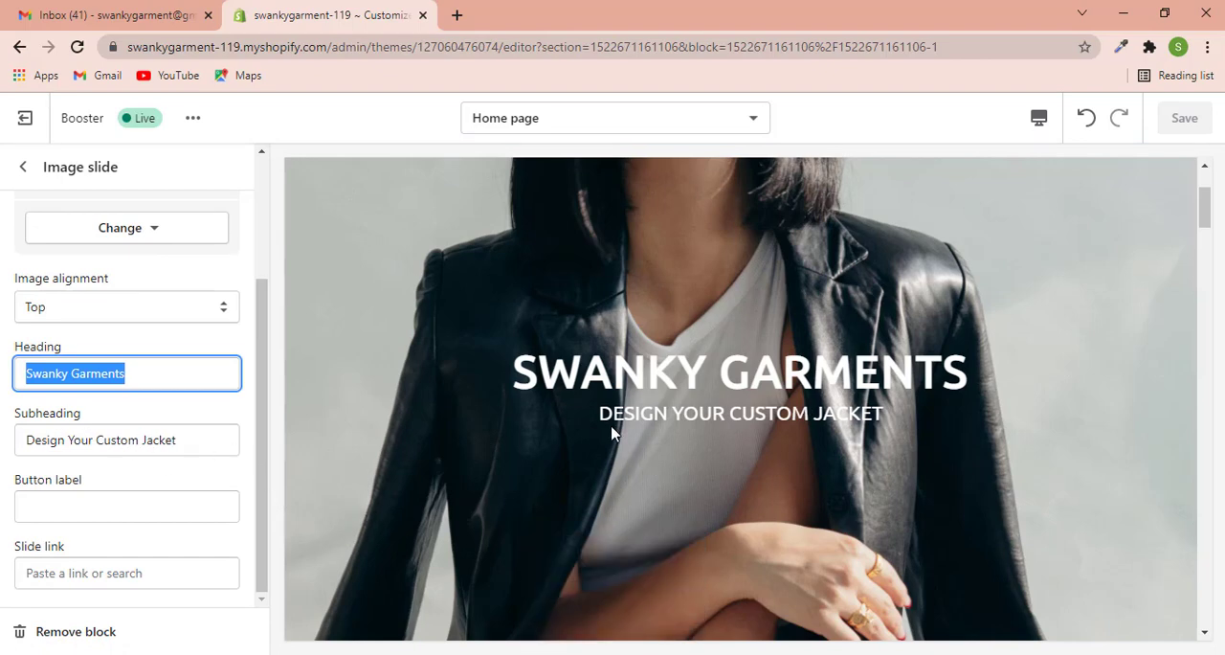
drag(608, 419, 872, 420)
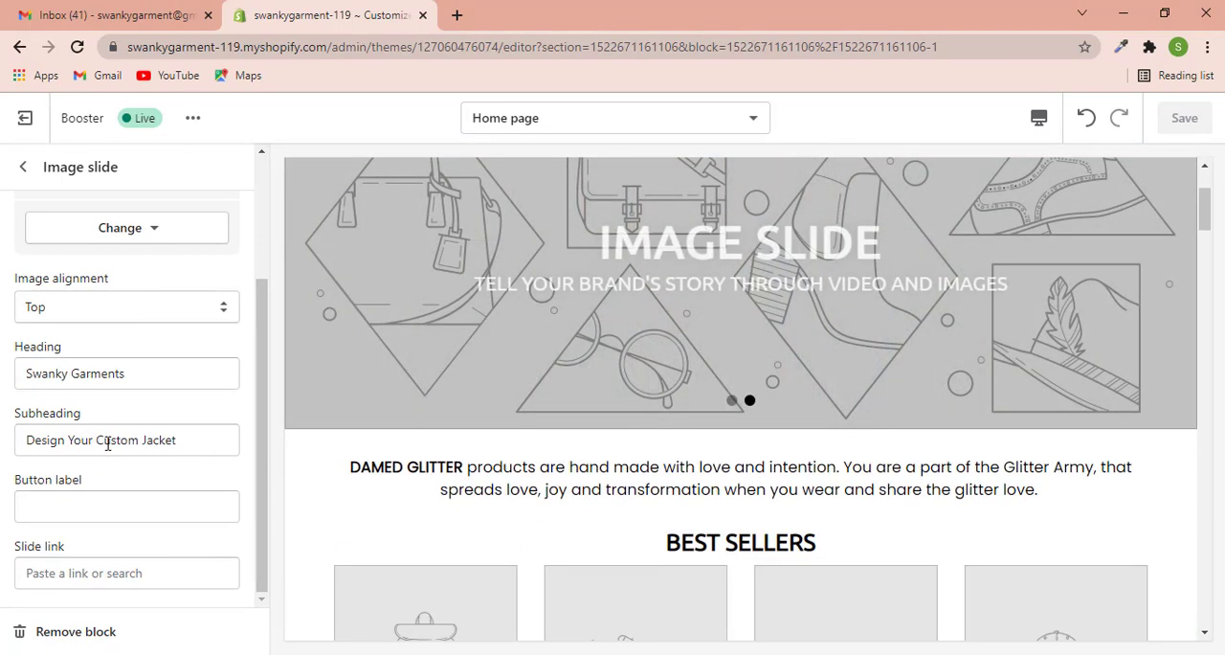
- Remove the placeholder Image Slide block from the slideshow
scroll(108, 440, up, 3)
click(23, 167)
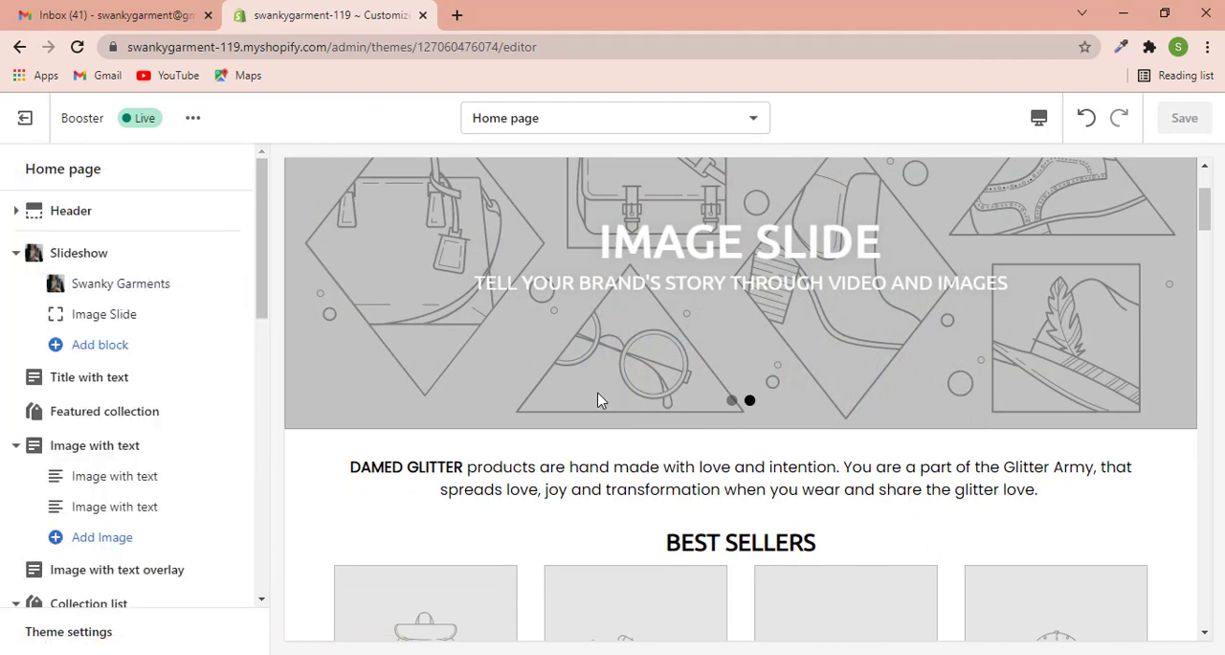
click(85, 316)
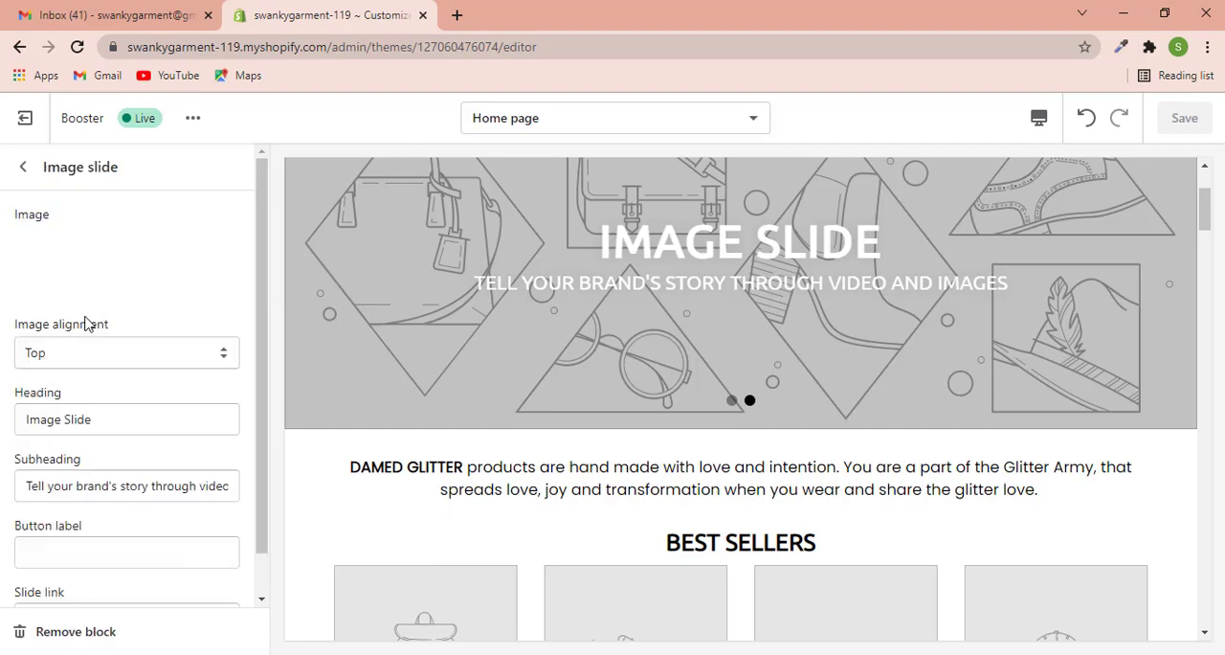
scroll(134, 421, down, 1)
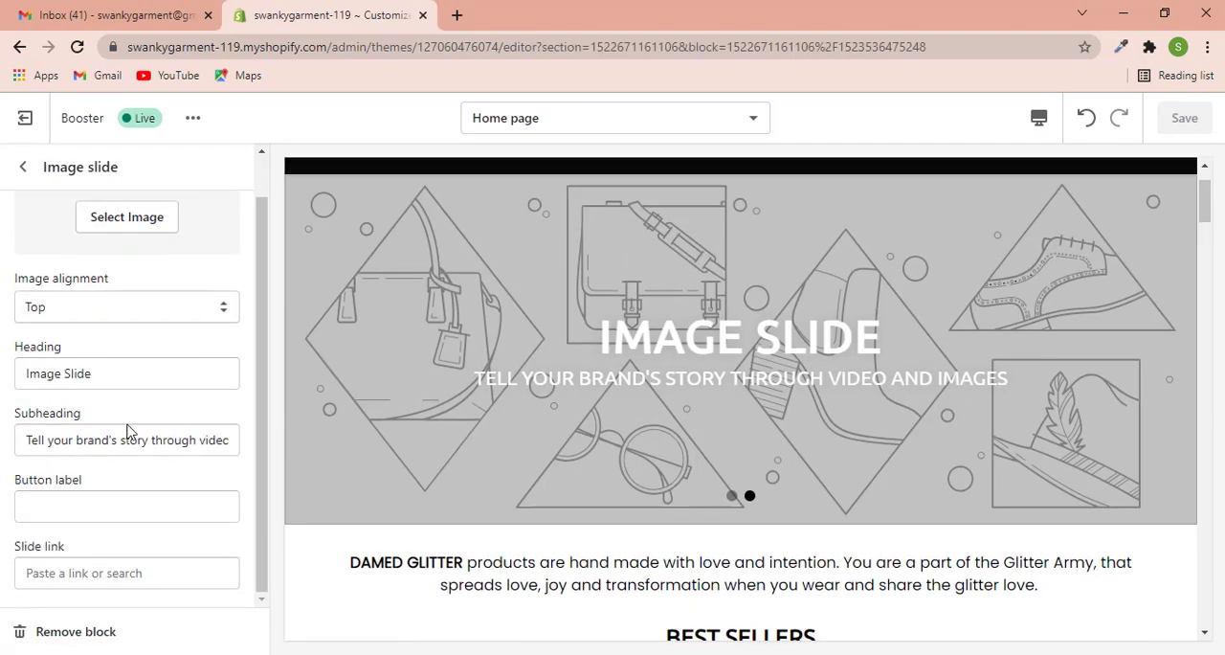
click(75, 630)
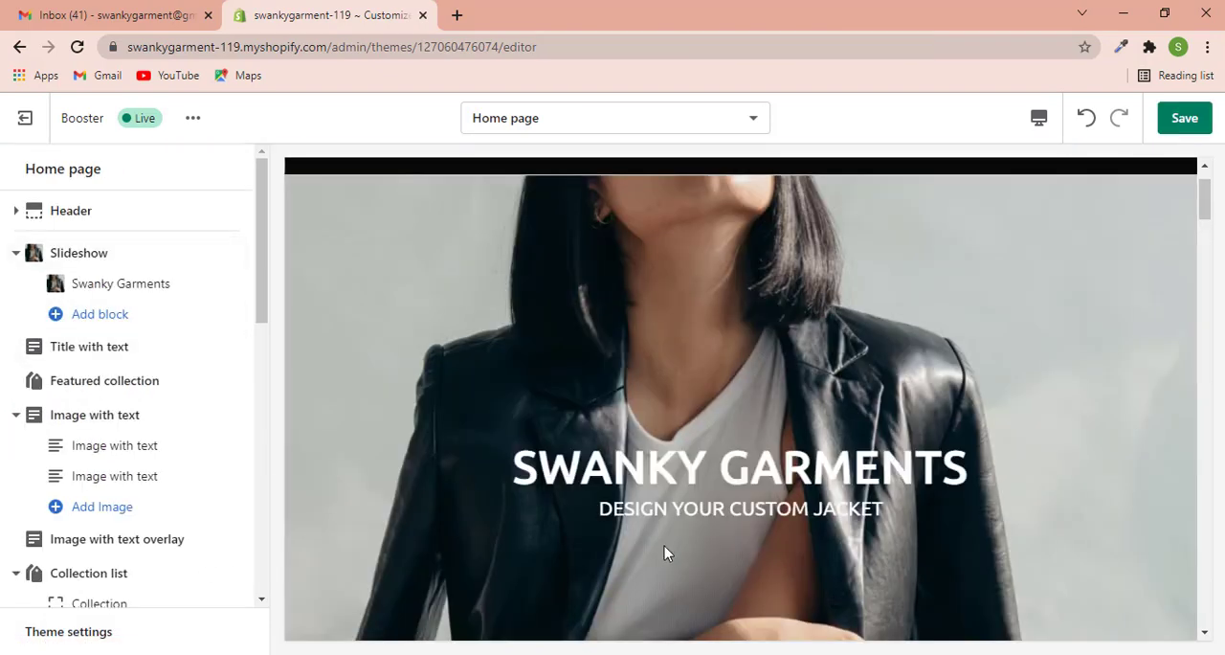
- Hide the Title with text section on the home page
scroll(653, 545, down, 3)
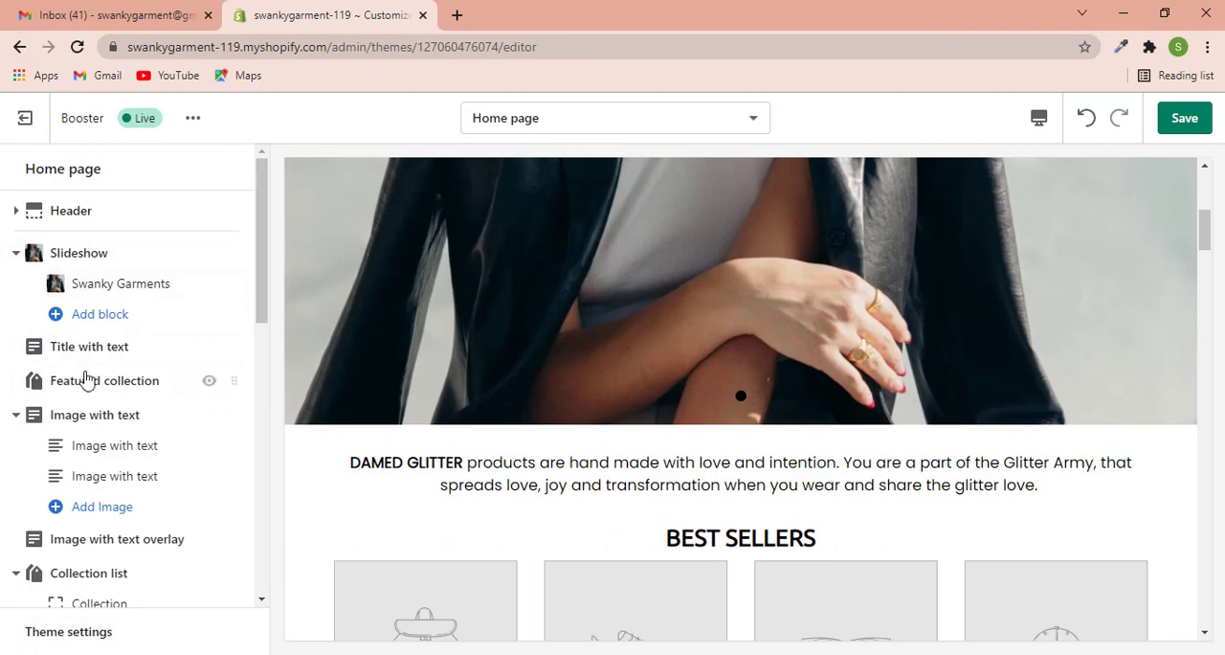
scroll(262, 369, down, 2)
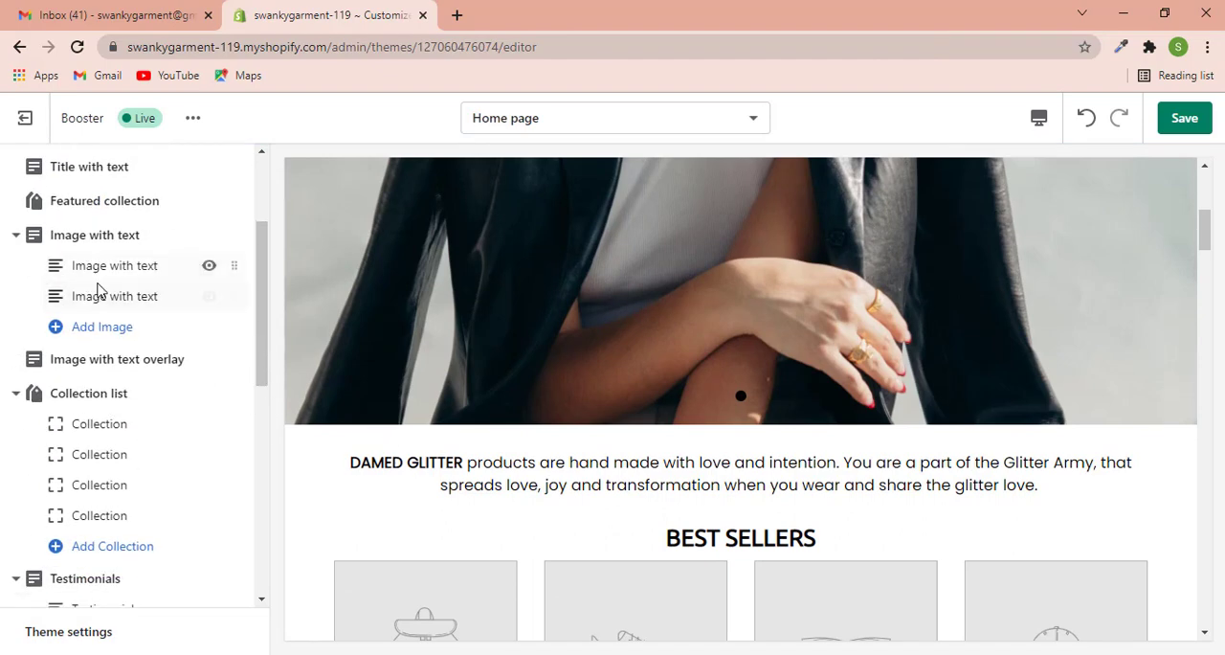
scroll(96, 287, up, 2)
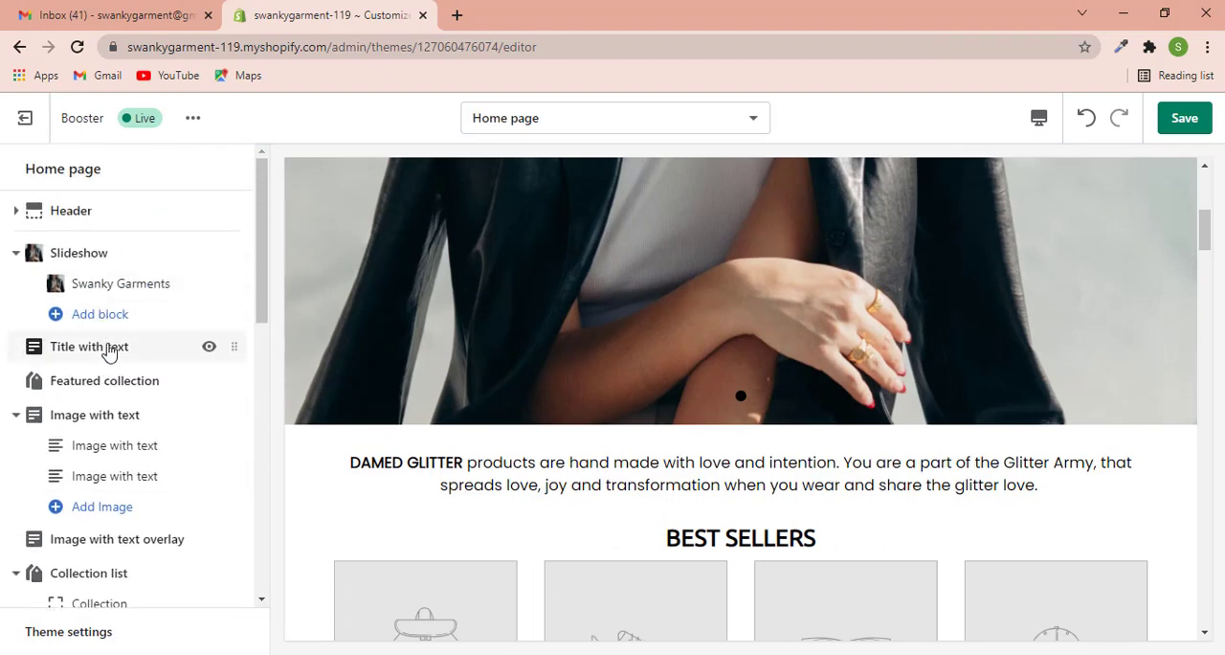
click(209, 349)
- Set the Featured collection section to use the Leather Harley collection and check its products in the preview
scroll(132, 339, down, 1)
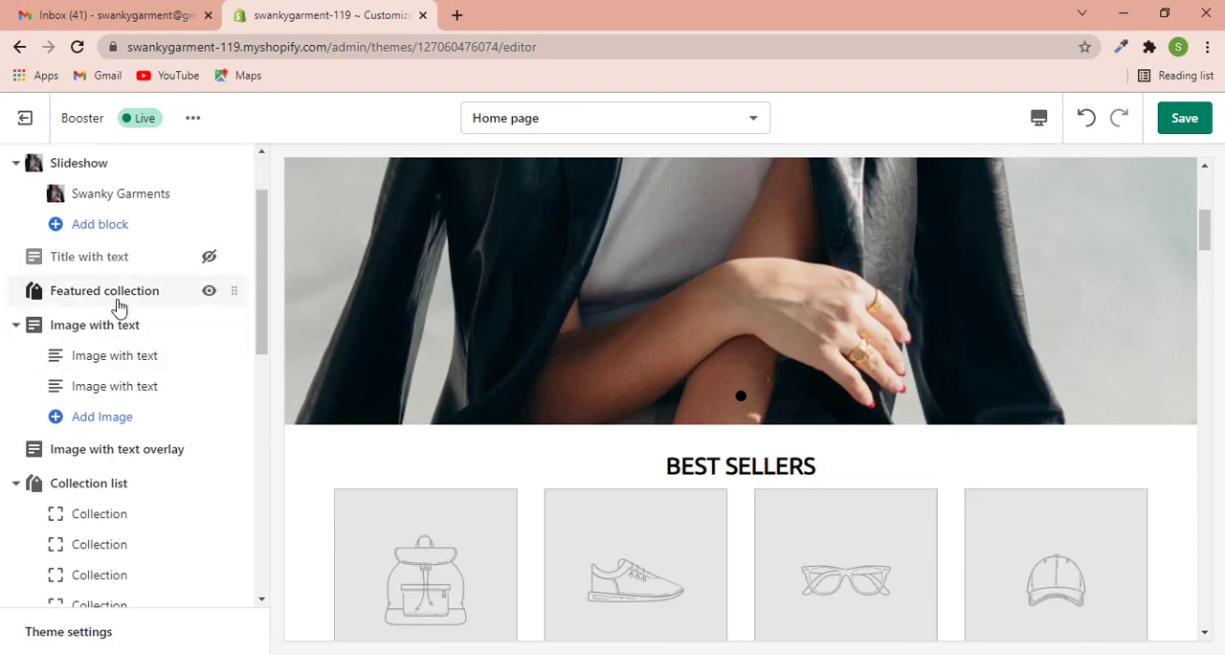
click(119, 304)
scroll(119, 320, down, 1)
scroll(120, 321, up, 1)
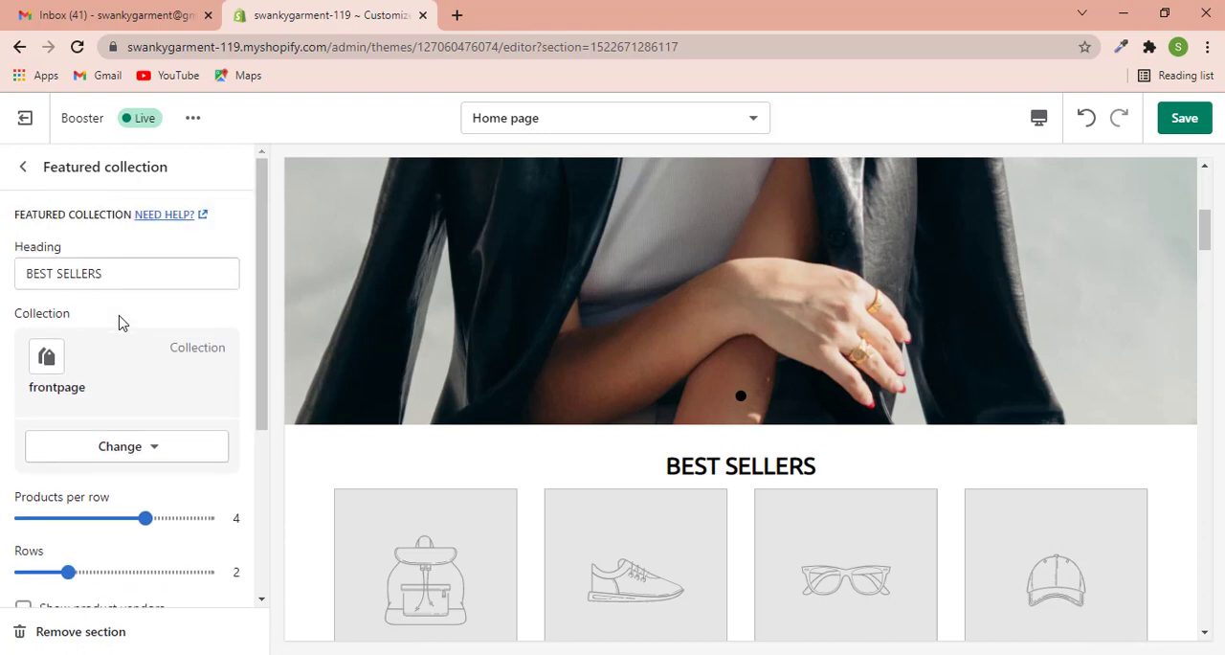
drag(131, 278, 22, 277)
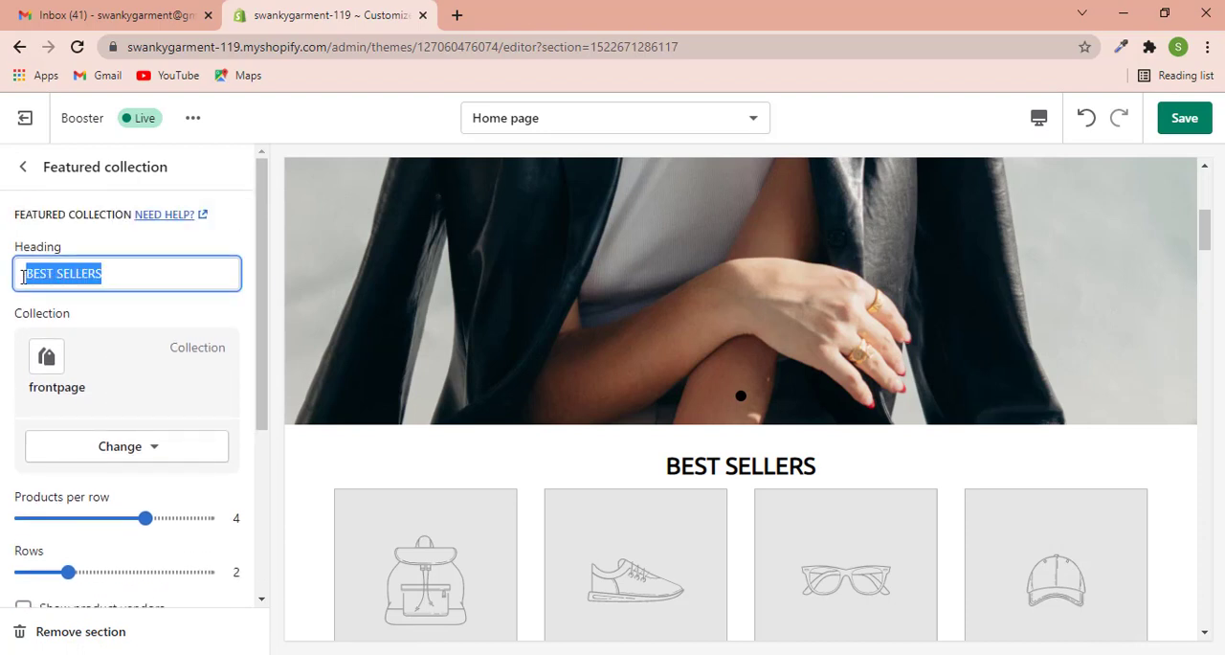
click(132, 452)
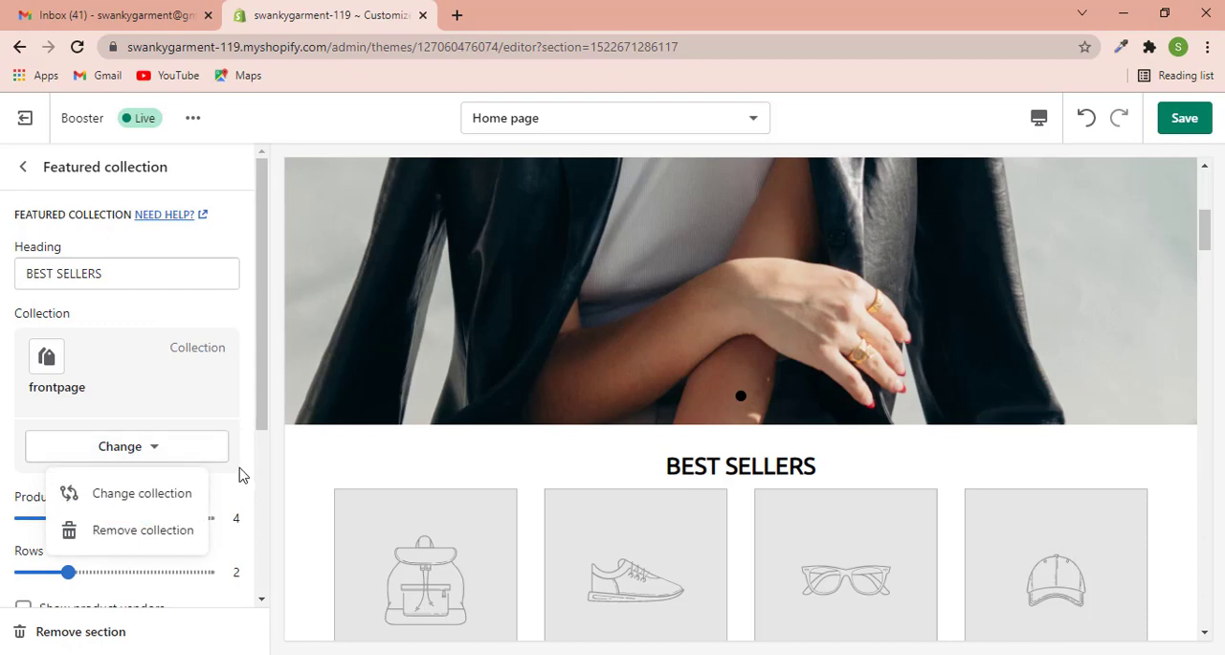
scroll(413, 426, down, 2)
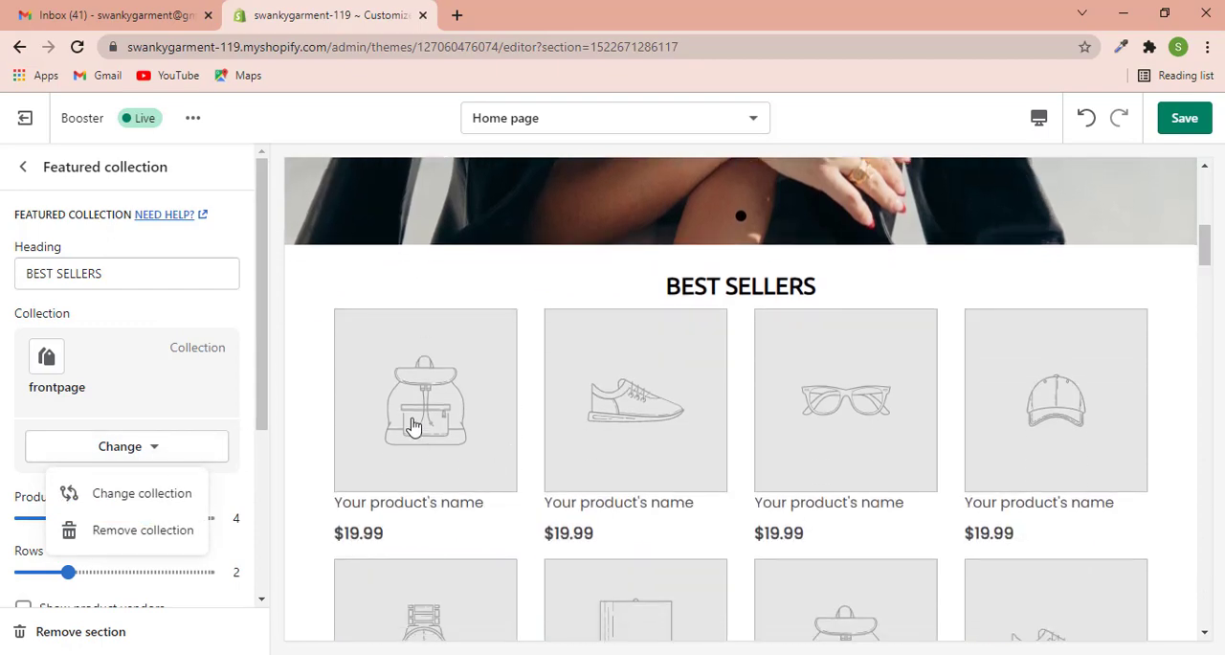
scroll(917, 517, down, 2)
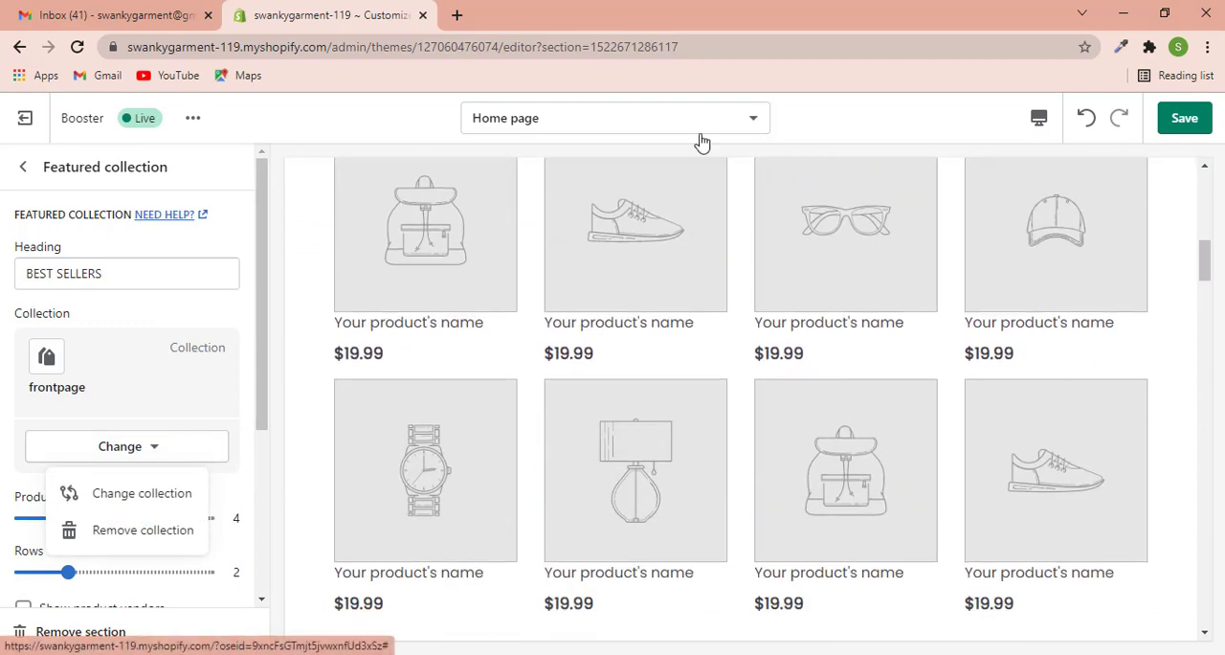
click(122, 449)
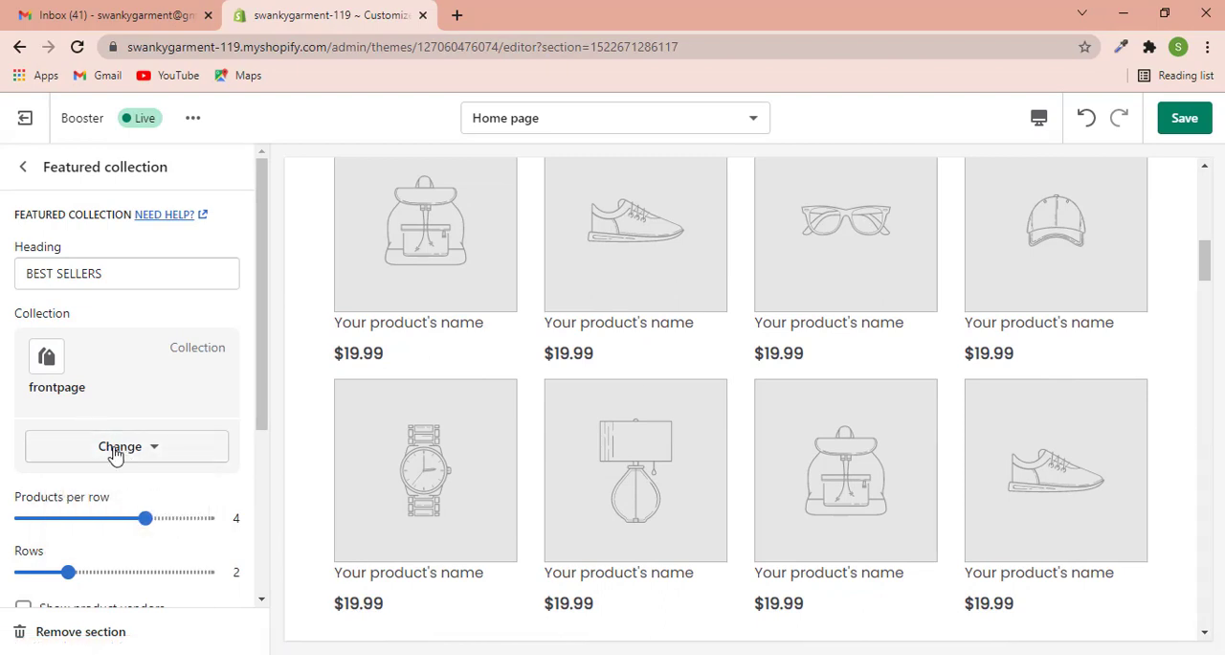
click(117, 449)
click(123, 505)
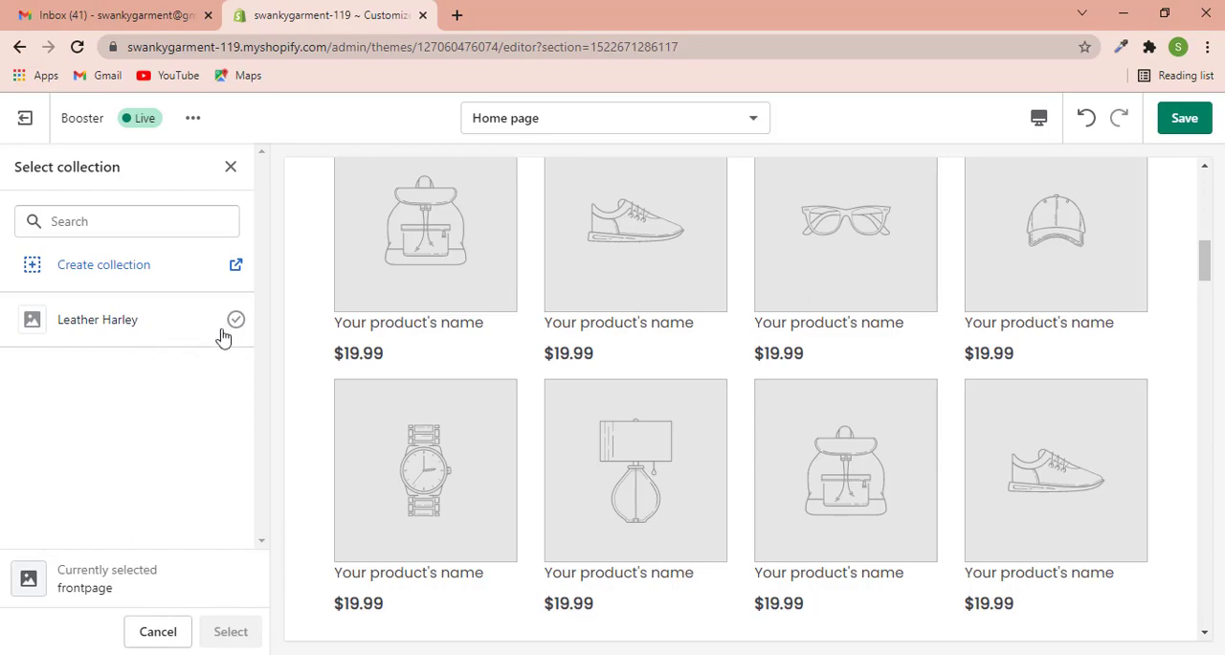
click(235, 325)
click(228, 633)
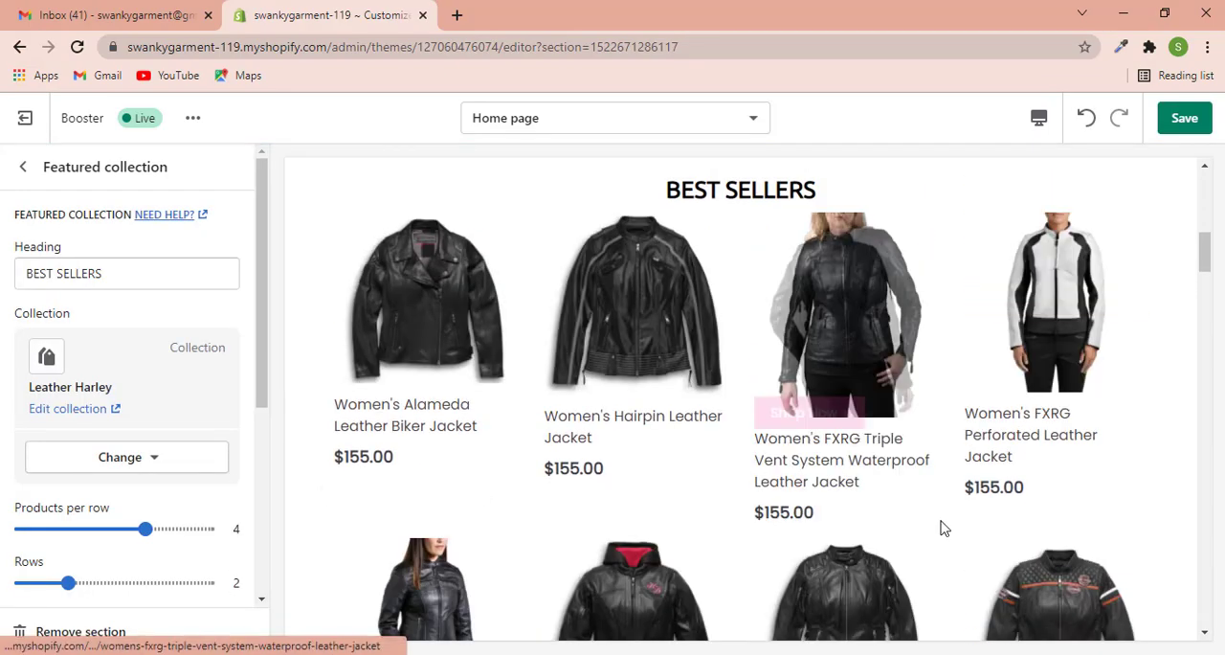
scroll(383, 464, down, 2)
scroll(689, 426, up, 3)
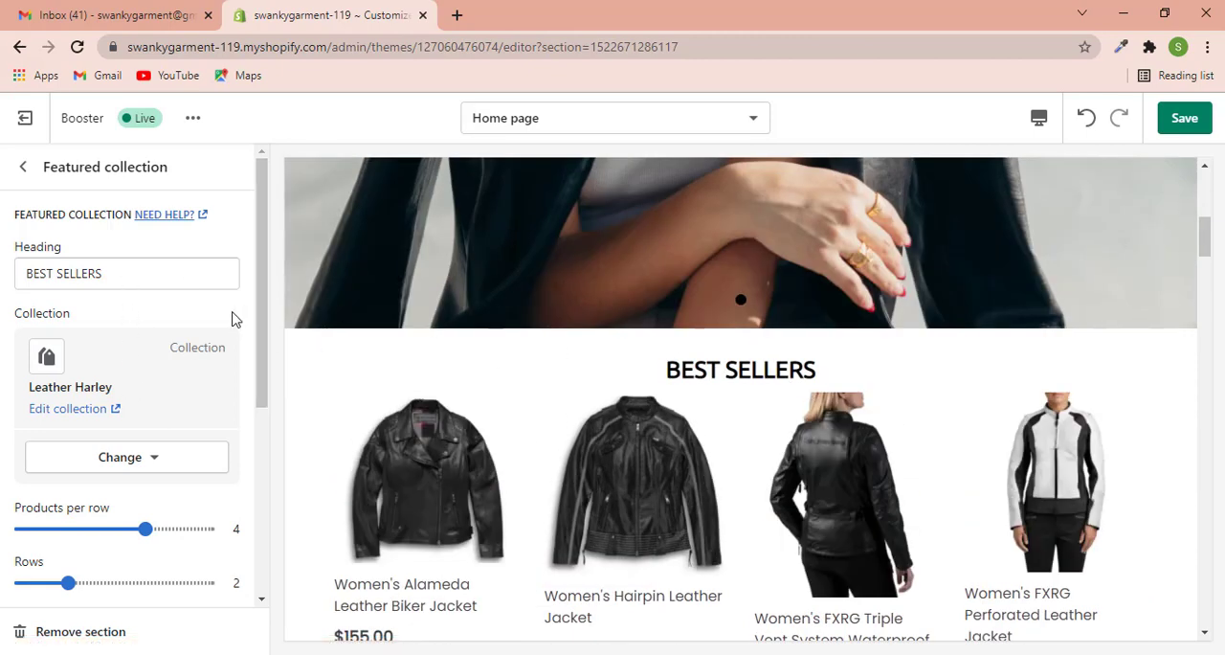
- Change the Featured collection heading to "Best selling products"
drag(156, 278, 2, 282)
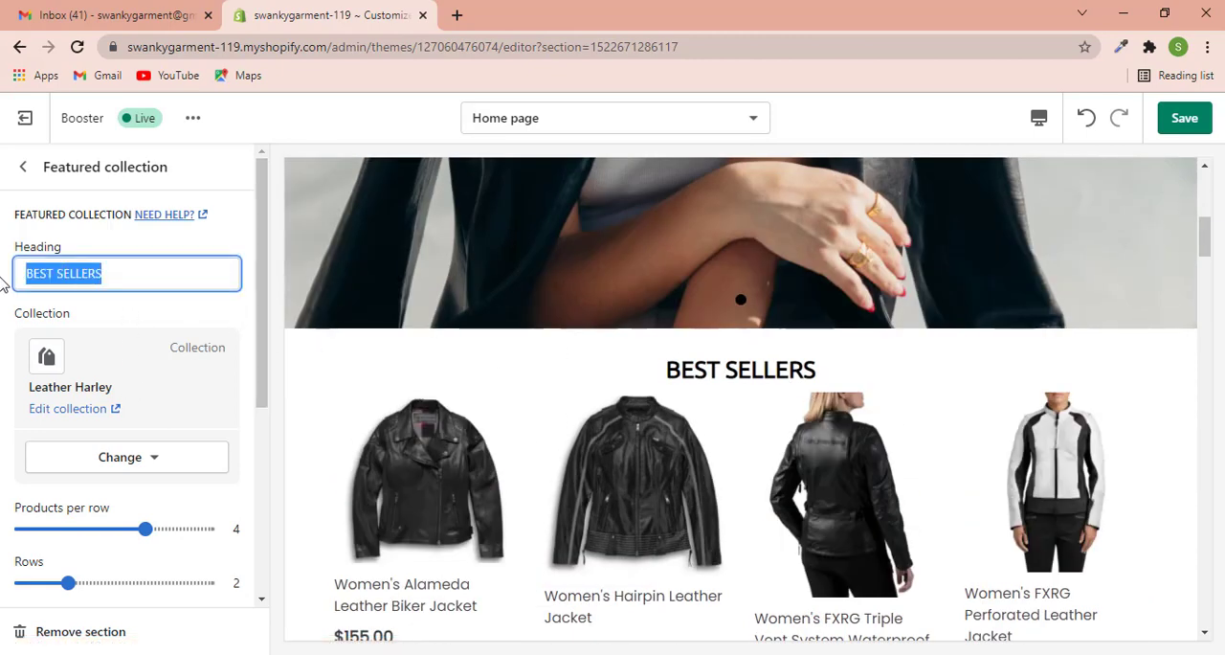
text(Best sell)
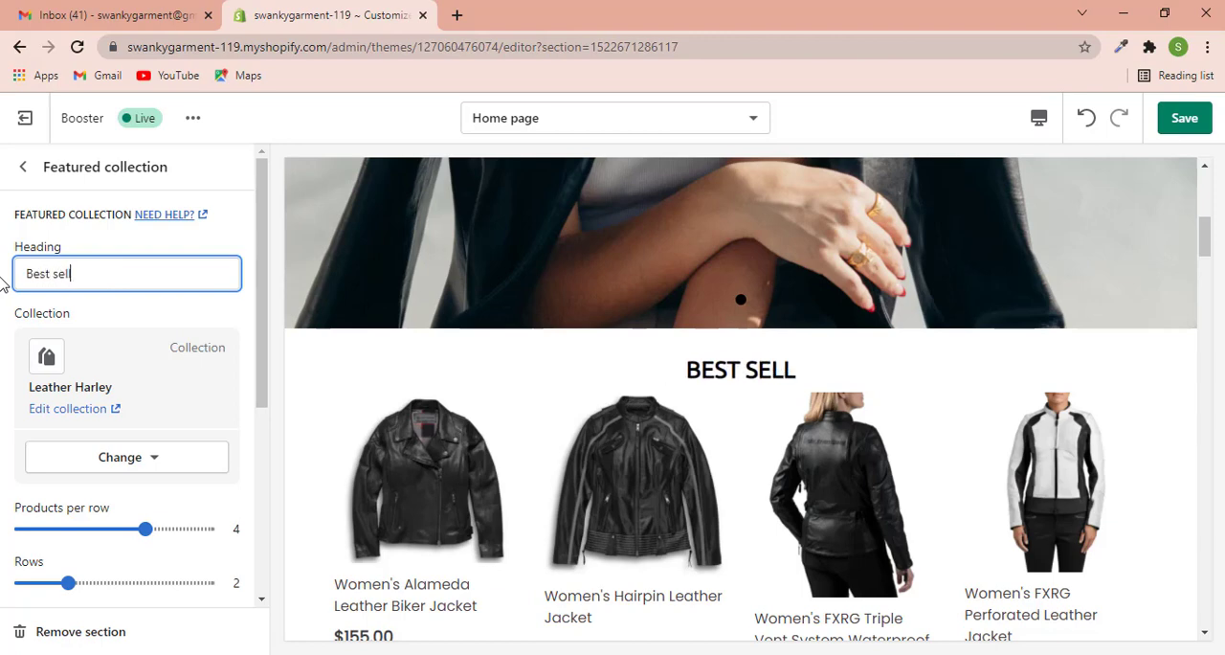
text(ing products)
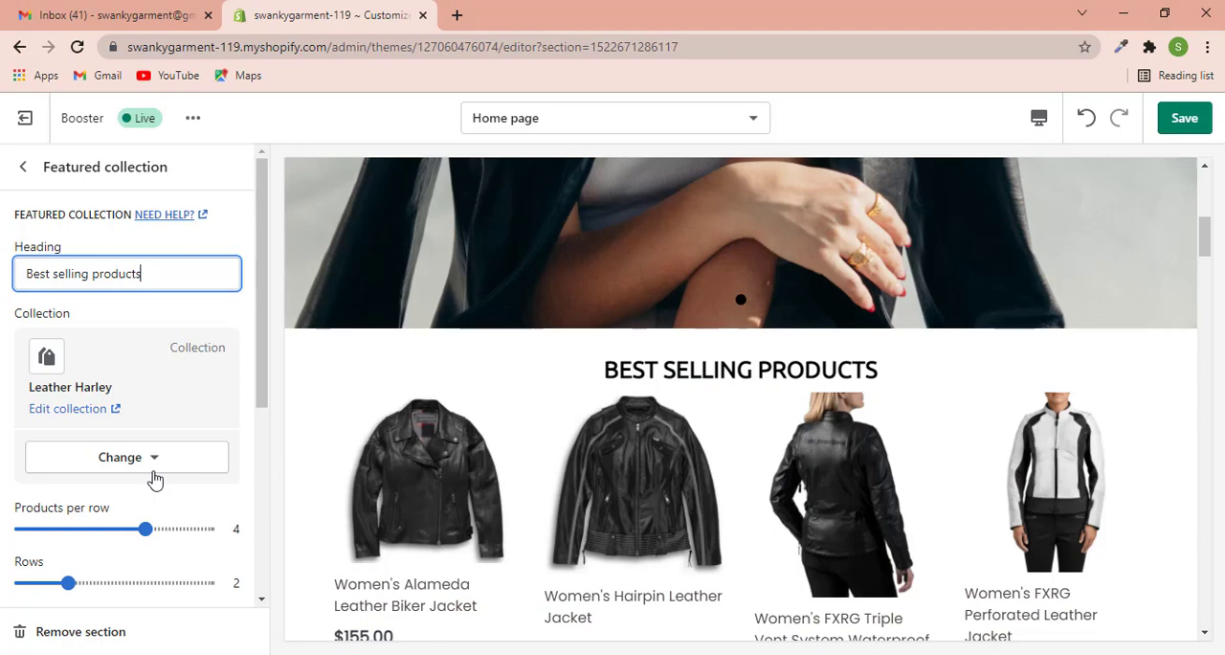
- Set the Featured collection to 5 rows of products and look through the extra rows in the preview
scroll(126, 474, down, 2)
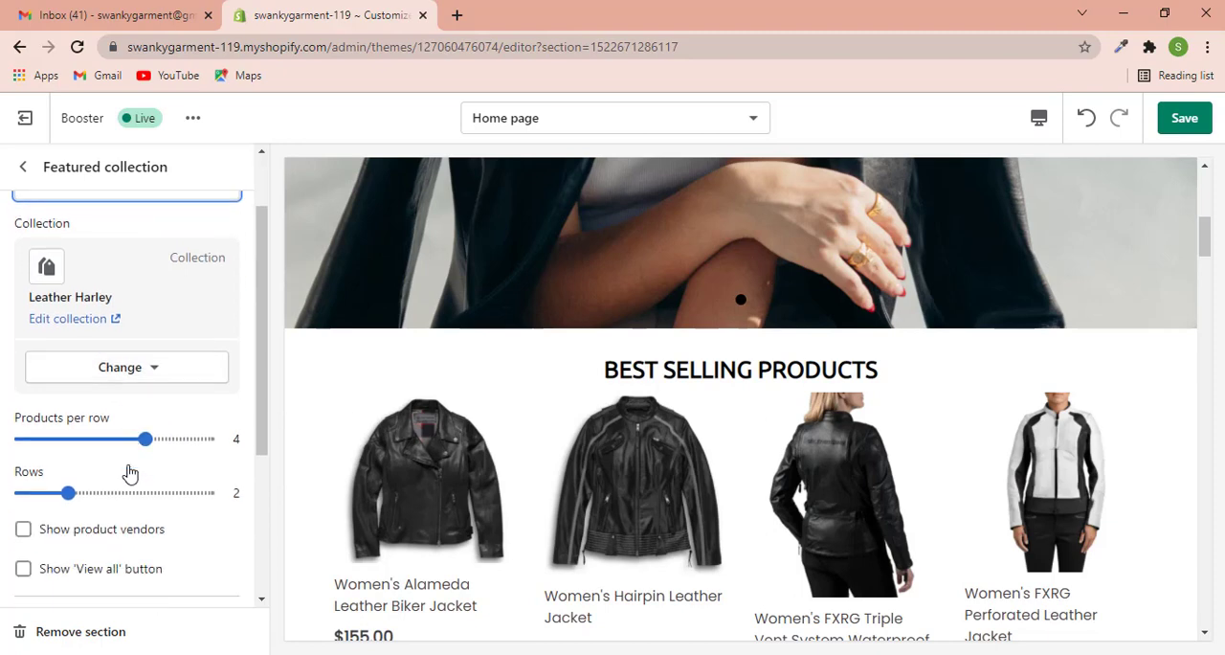
scroll(561, 502, down, 3)
scroll(561, 502, down, 2)
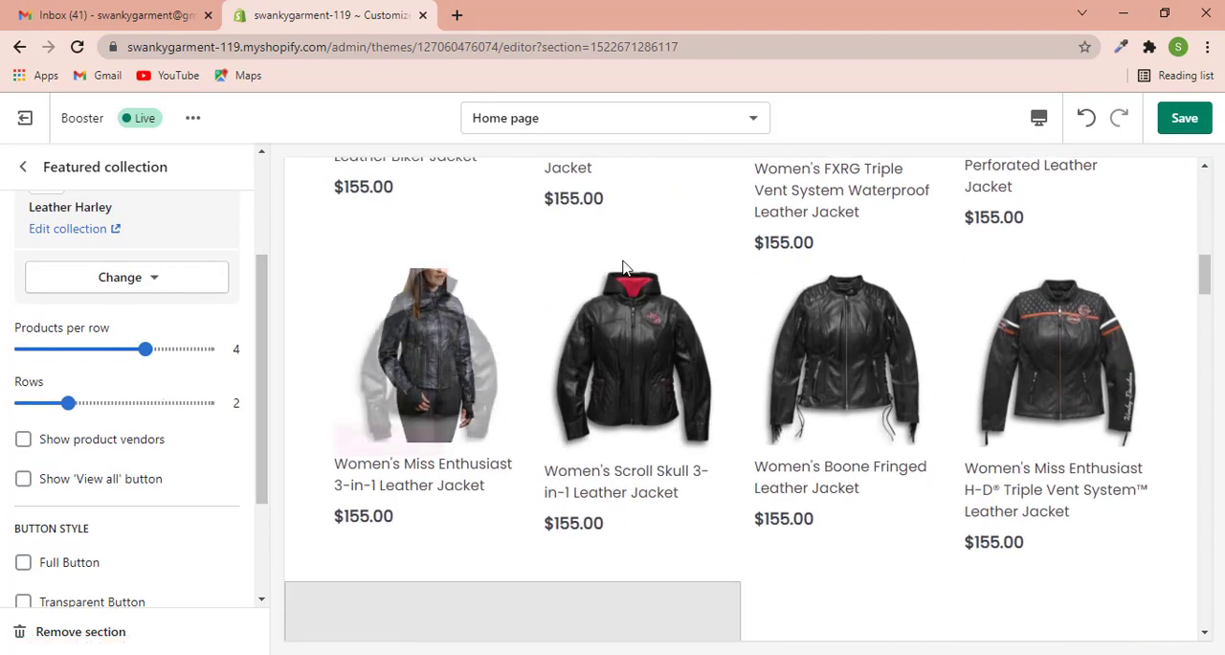
scroll(651, 537, up, 2)
scroll(605, 537, down, 2)
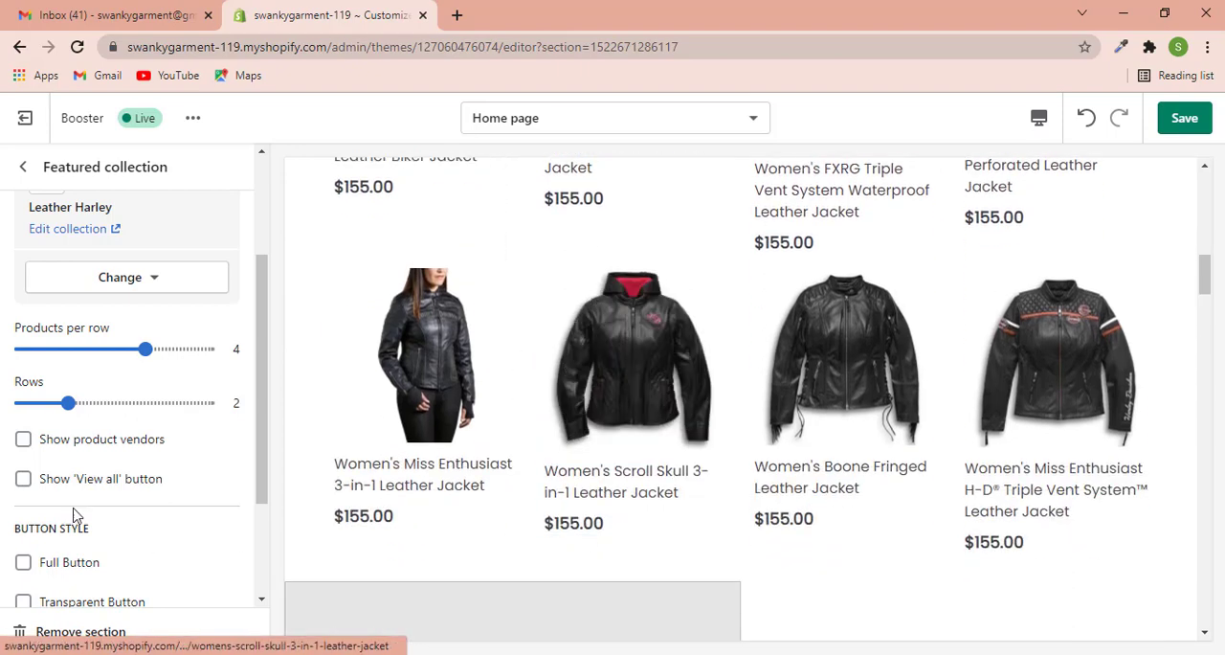
drag(67, 402, 235, 419)
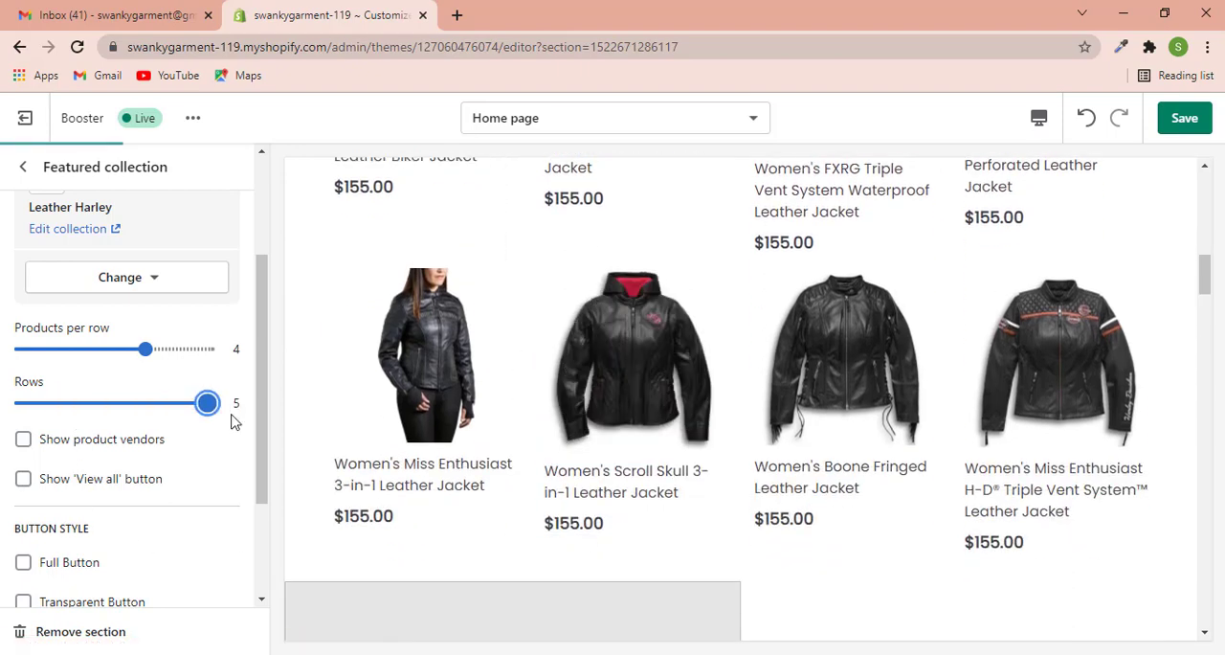
scroll(773, 458, down, 12)
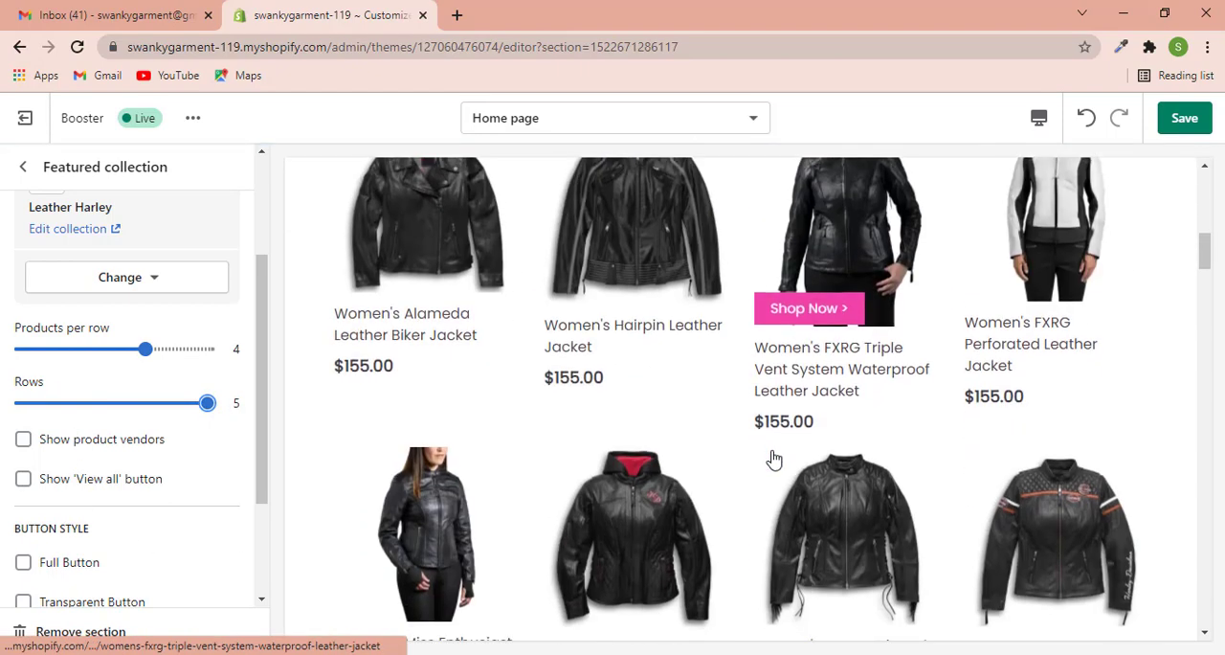
scroll(727, 474, down, 2)
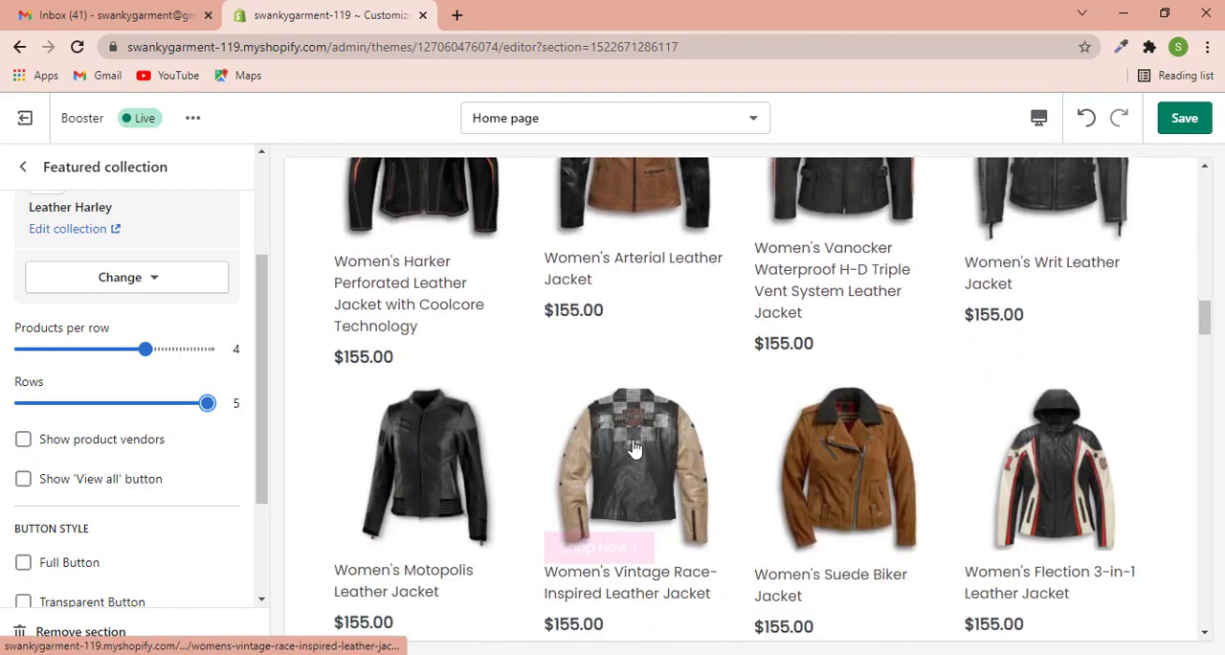
scroll(636, 450, down, 3)
scroll(139, 304, up, 2)
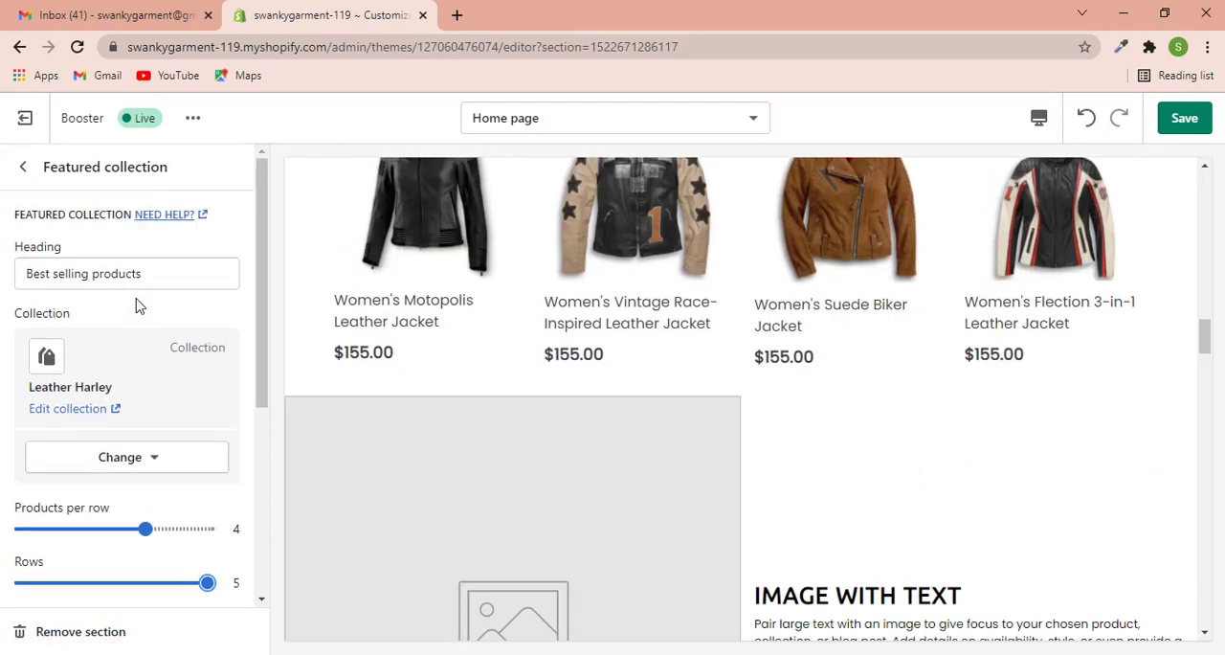
- Hide the Image with text and Image with text overlay sections on the home page
click(23, 167)
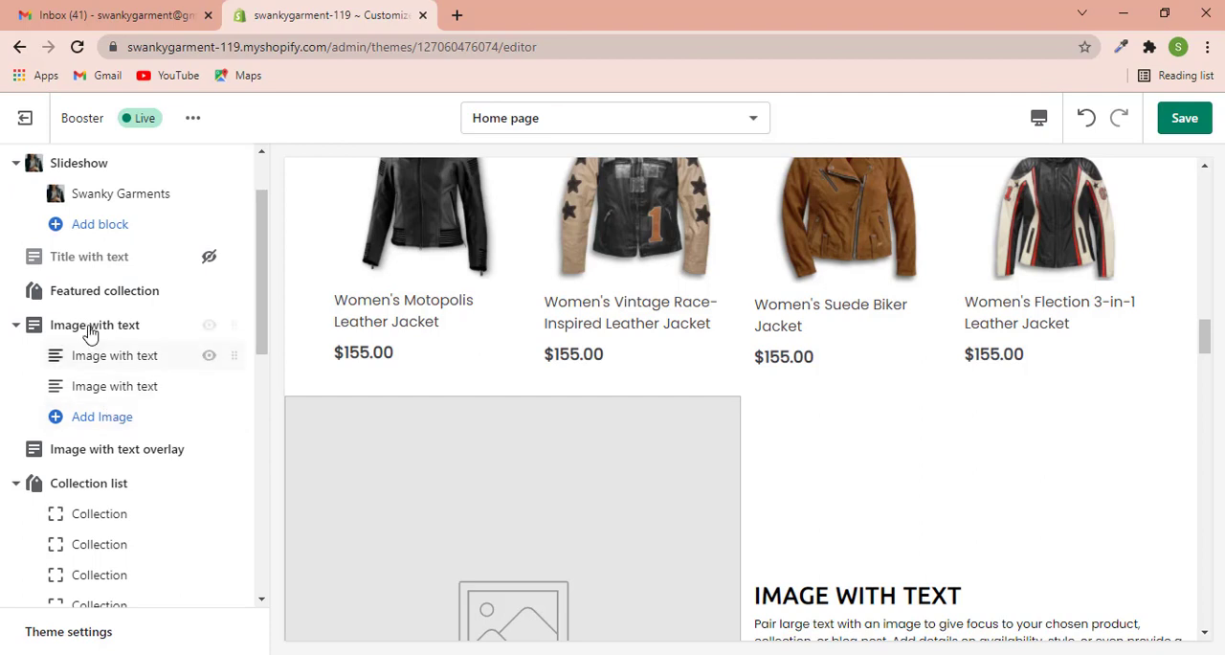
scroll(718, 488, down, 3)
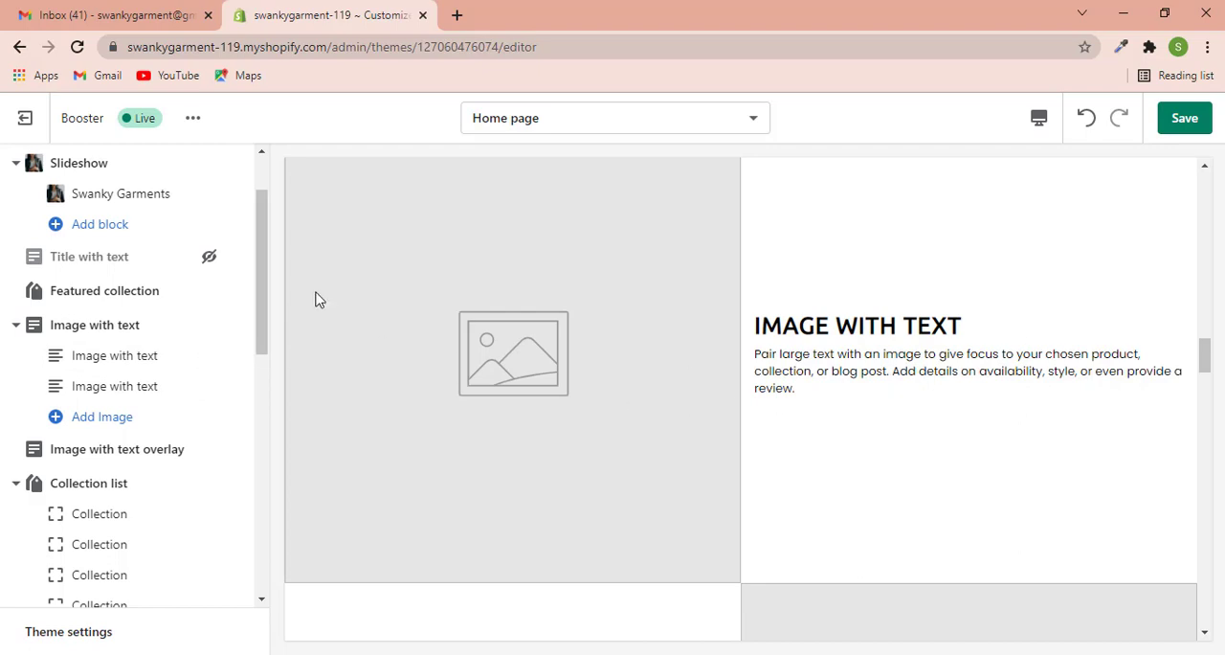
mouse_move(201, 299)
click(209, 325)
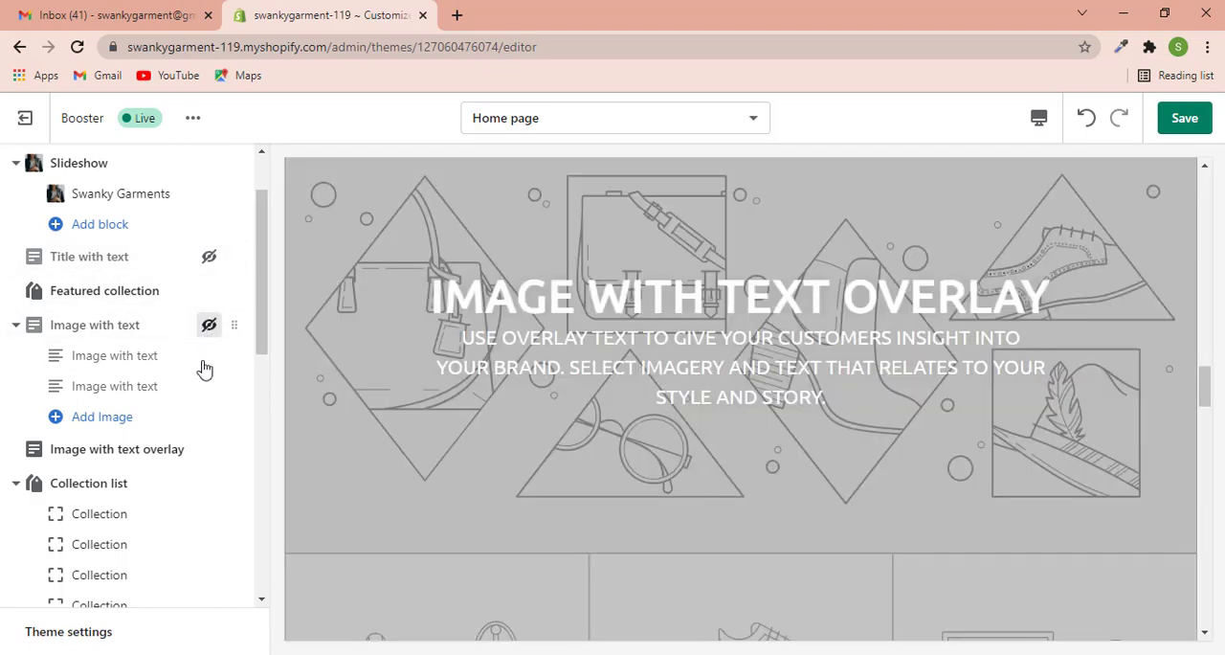
scroll(383, 363, down, 2)
scroll(474, 390, up, 2)
click(209, 449)
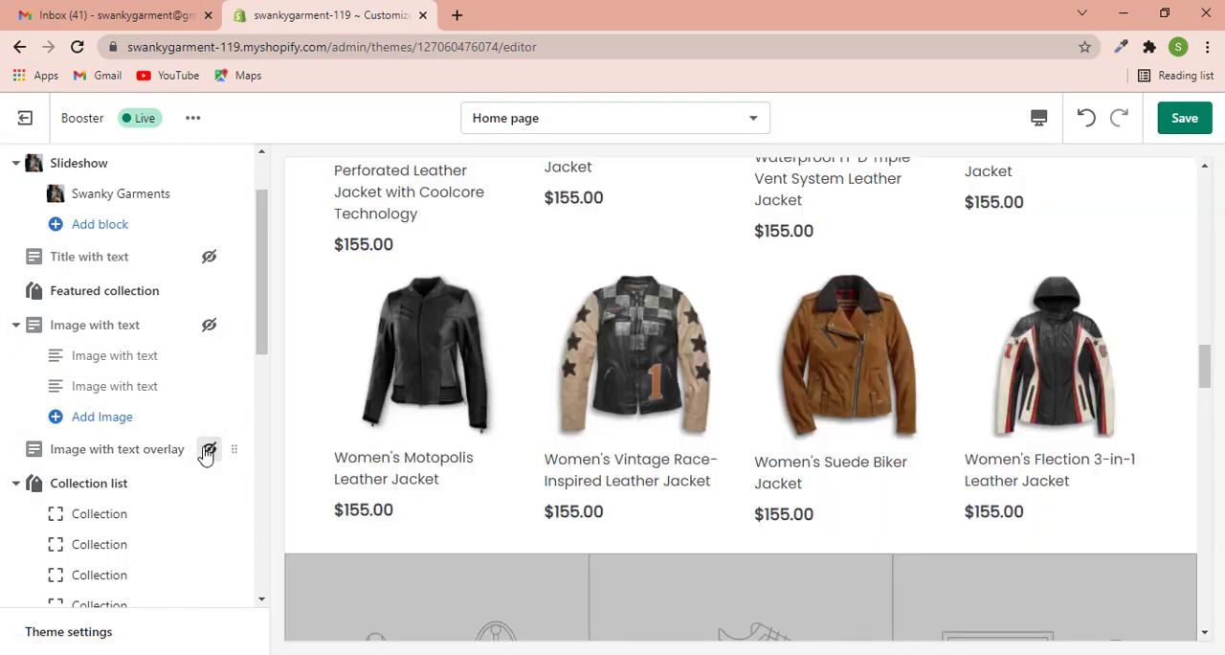
- Hide the Collection list section on the home page and check the following sections in the preview
click(208, 483)
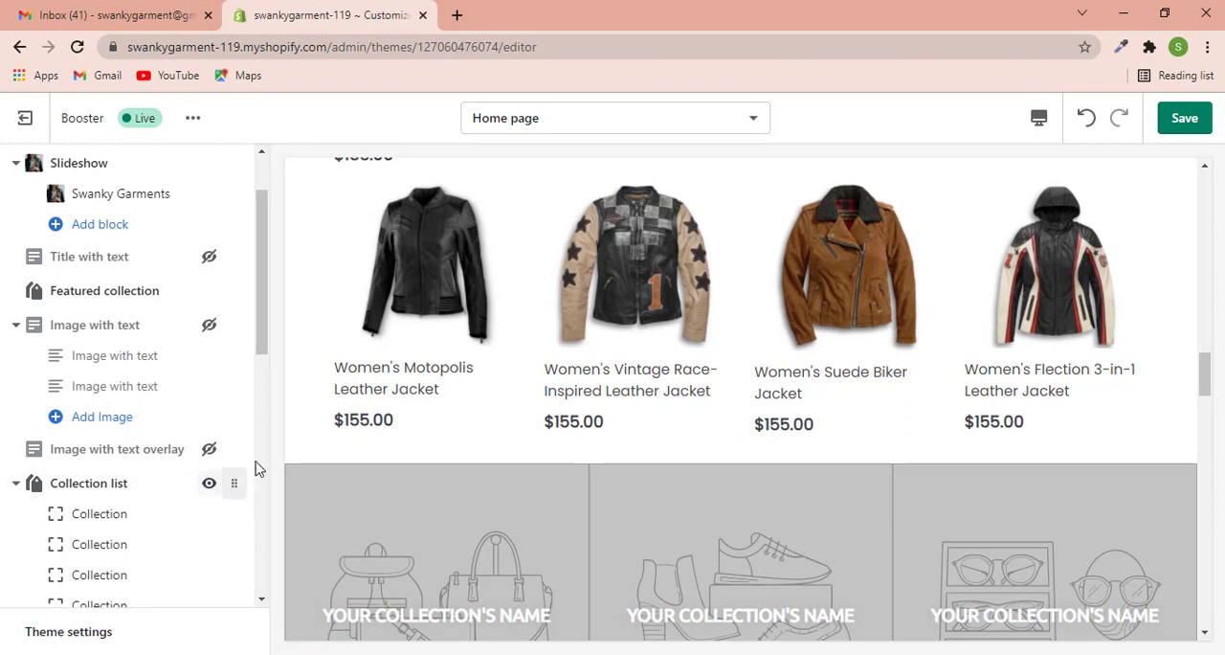
scroll(350, 450, down, 1)
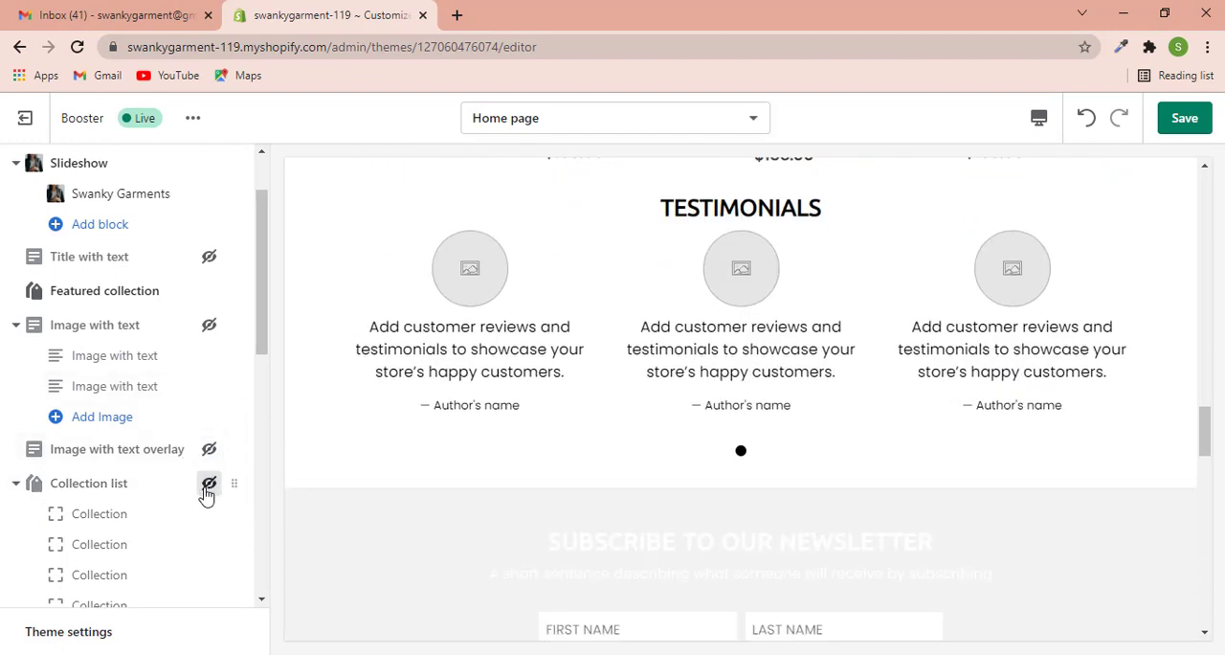
scroll(206, 493, down, 2)
scroll(718, 316, up, 2)
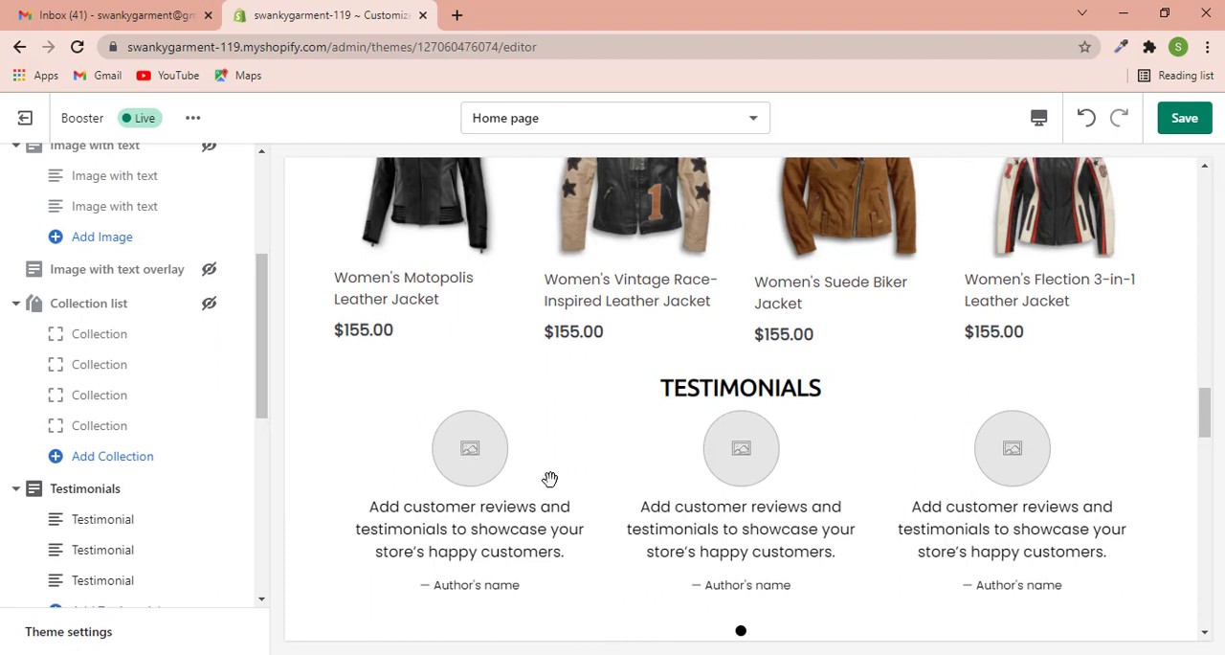
- Replace the first testimonial's text with "jcljxzc" and return to the section list
click(91, 524)
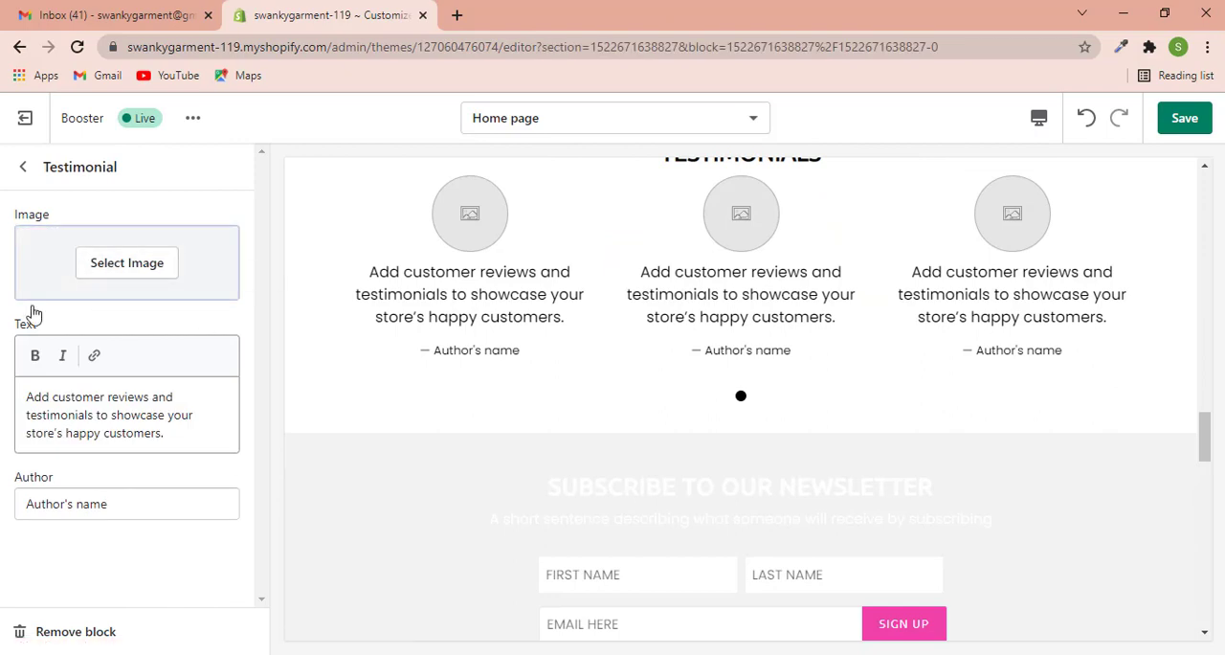
drag(117, 421, 13, 400)
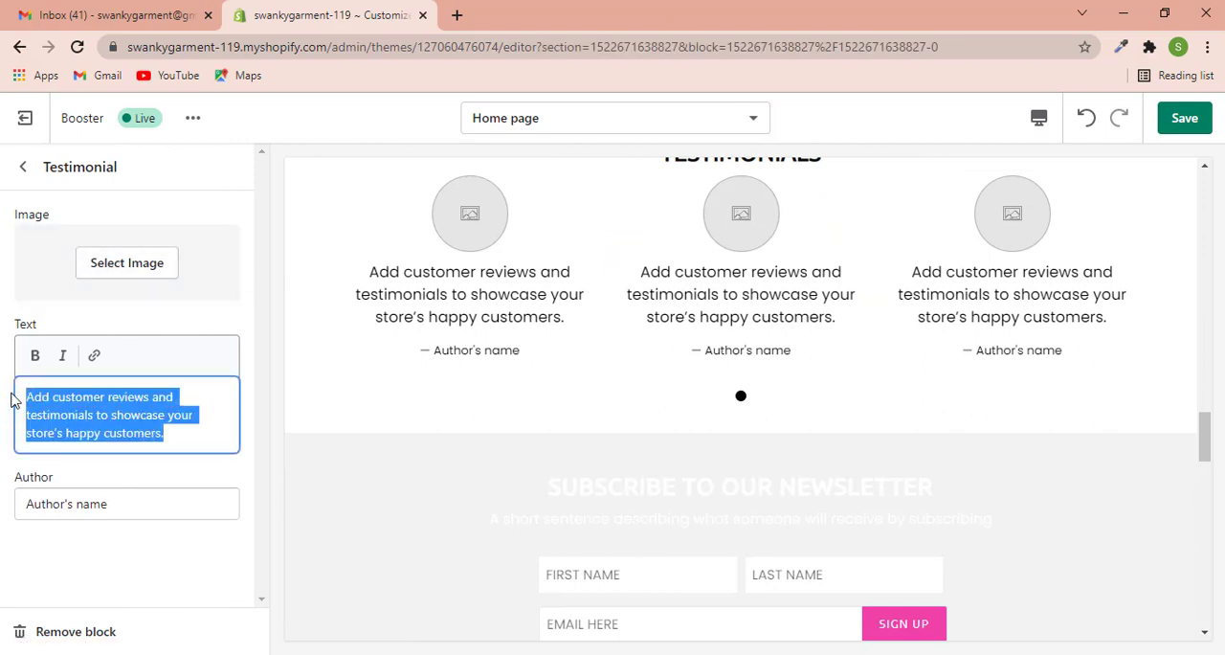
text(jcljxzc)
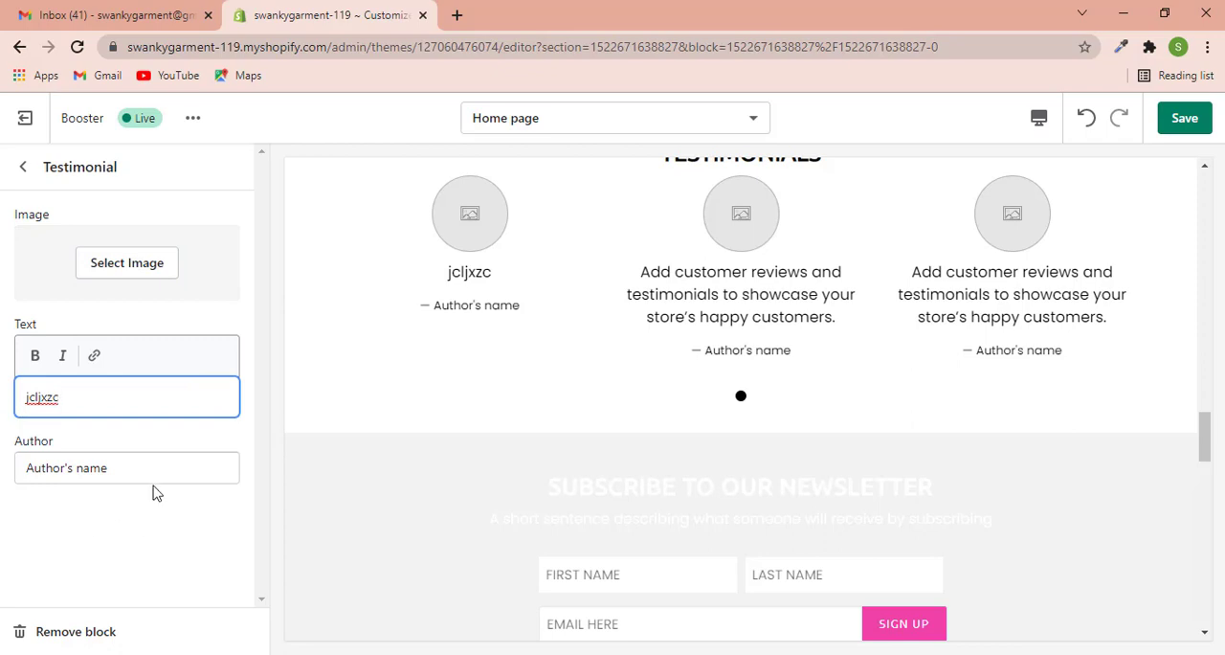
drag(134, 467, 4, 476)
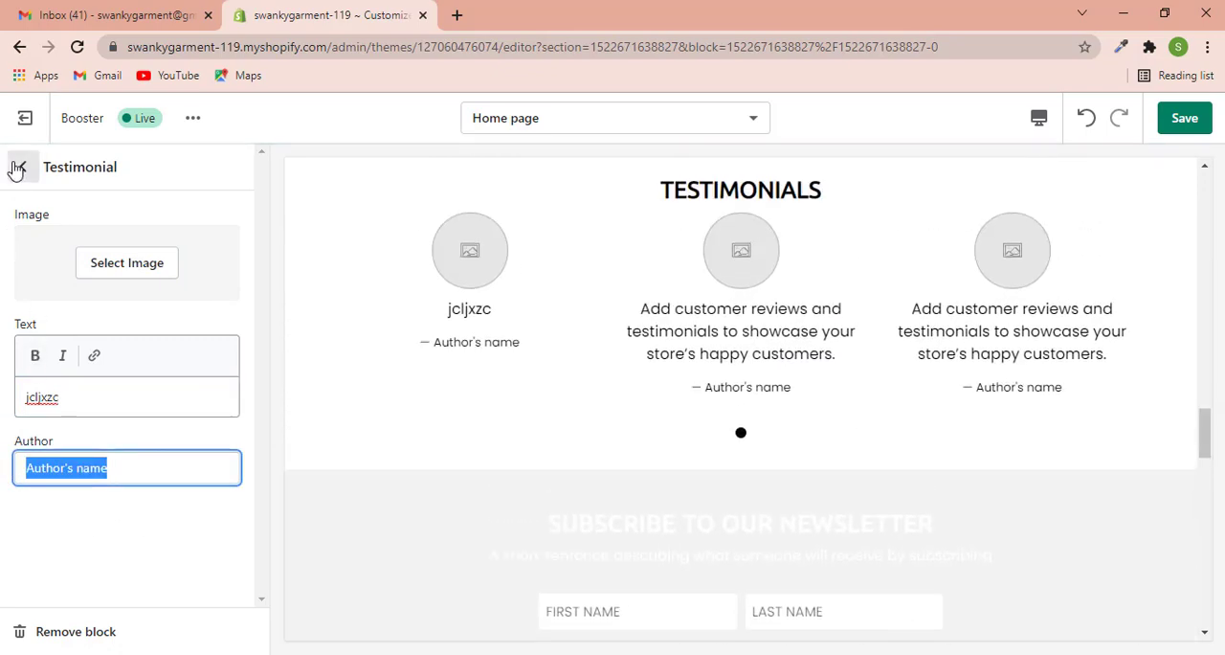
click(23, 167)
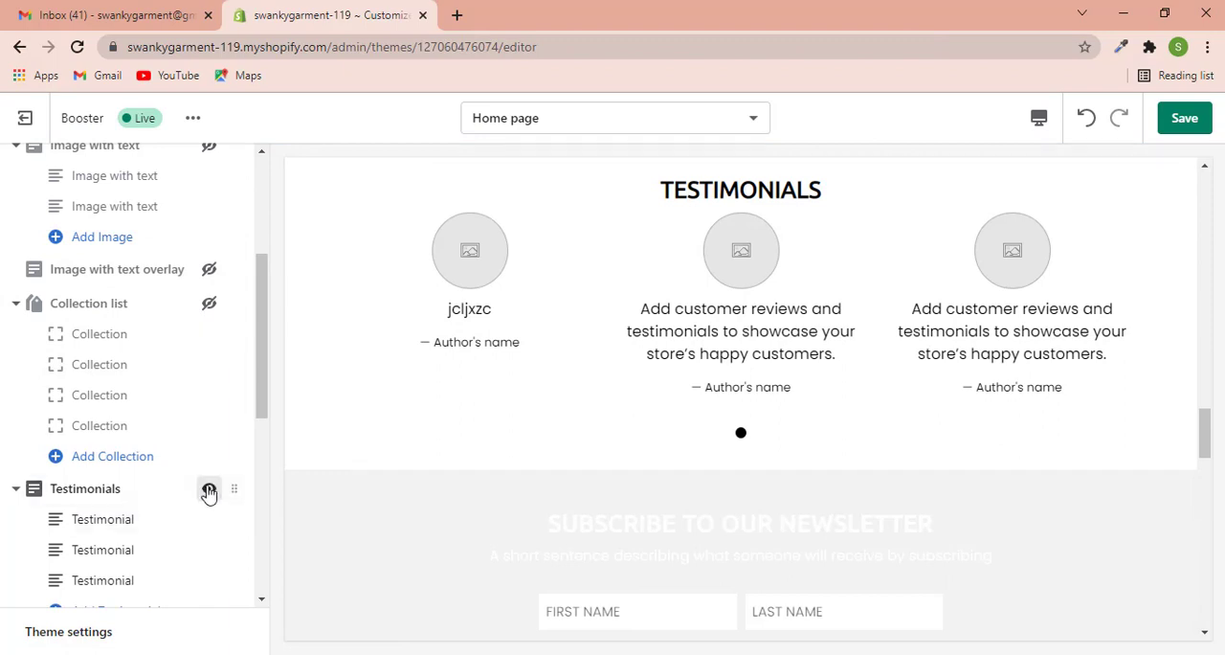
- Hide the Testimonials section on the home page
click(209, 489)
scroll(140, 389, down, 1)
scroll(730, 375, up, 1)
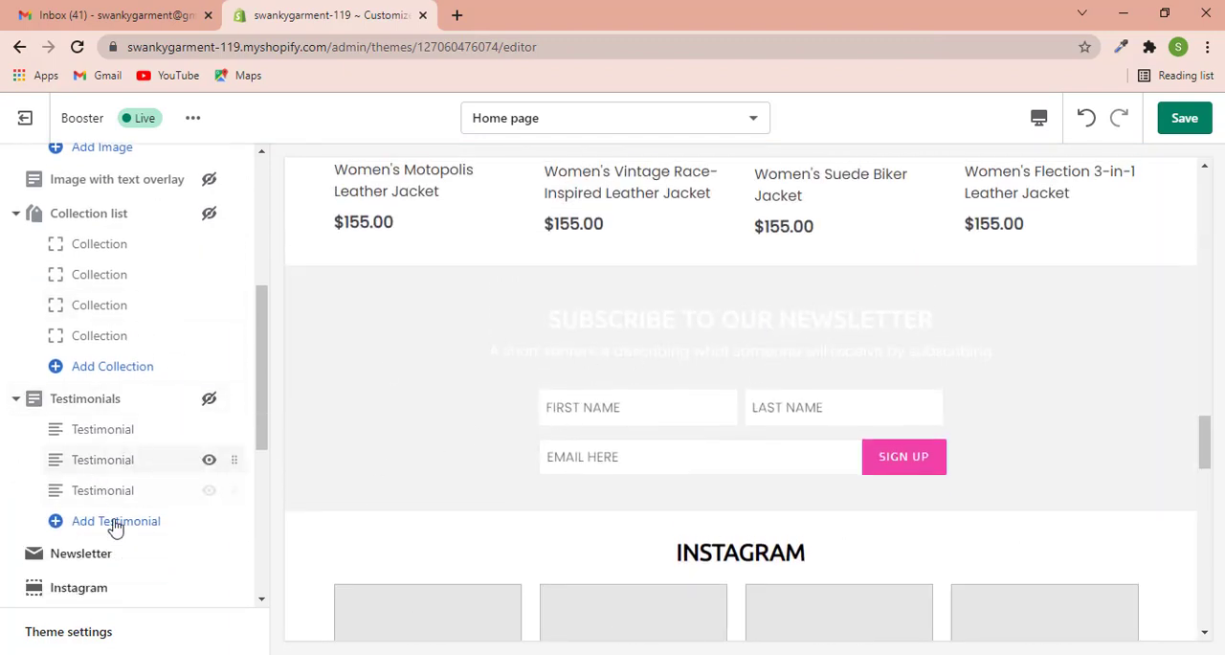
- Hide the Newsletter, Instagram, Gallery and Custom content sections on the home page
scroll(160, 539, down, 1)
scroll(160, 539, down, 1)
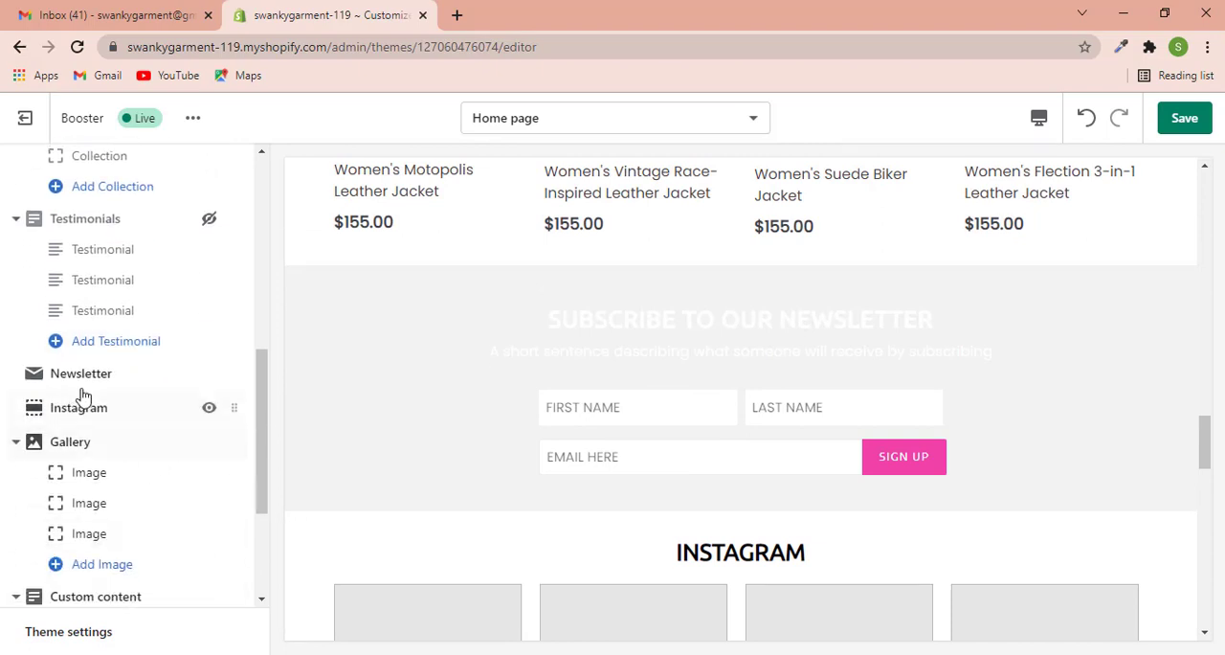
click(209, 375)
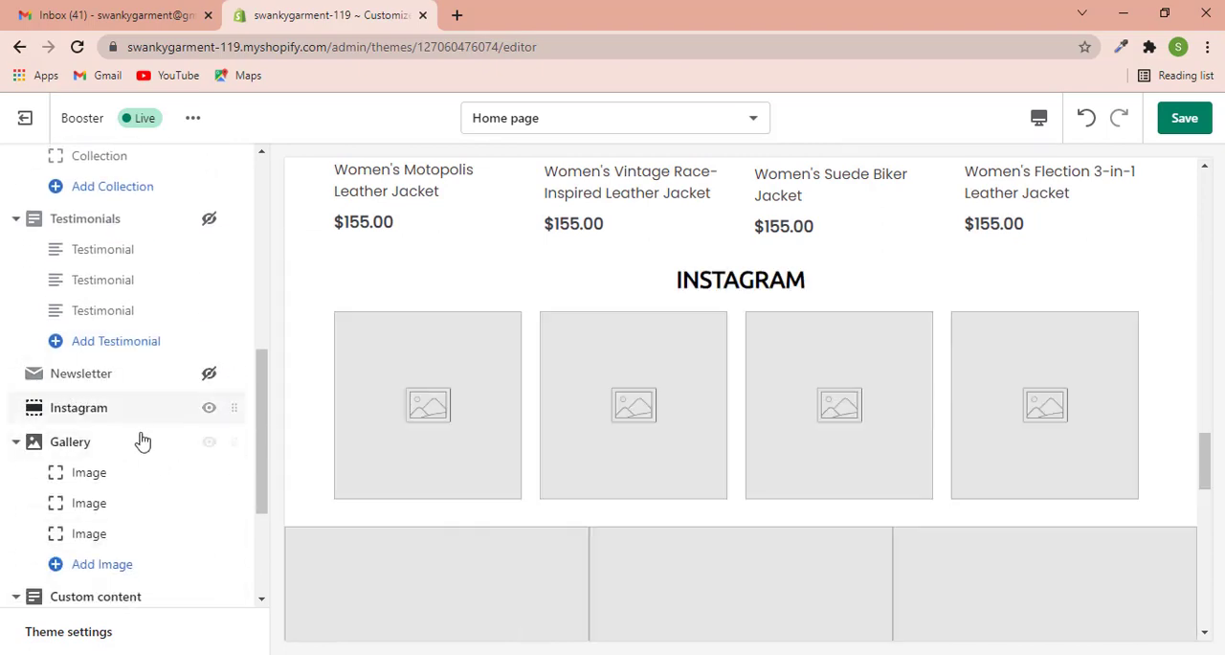
click(208, 408)
click(209, 441)
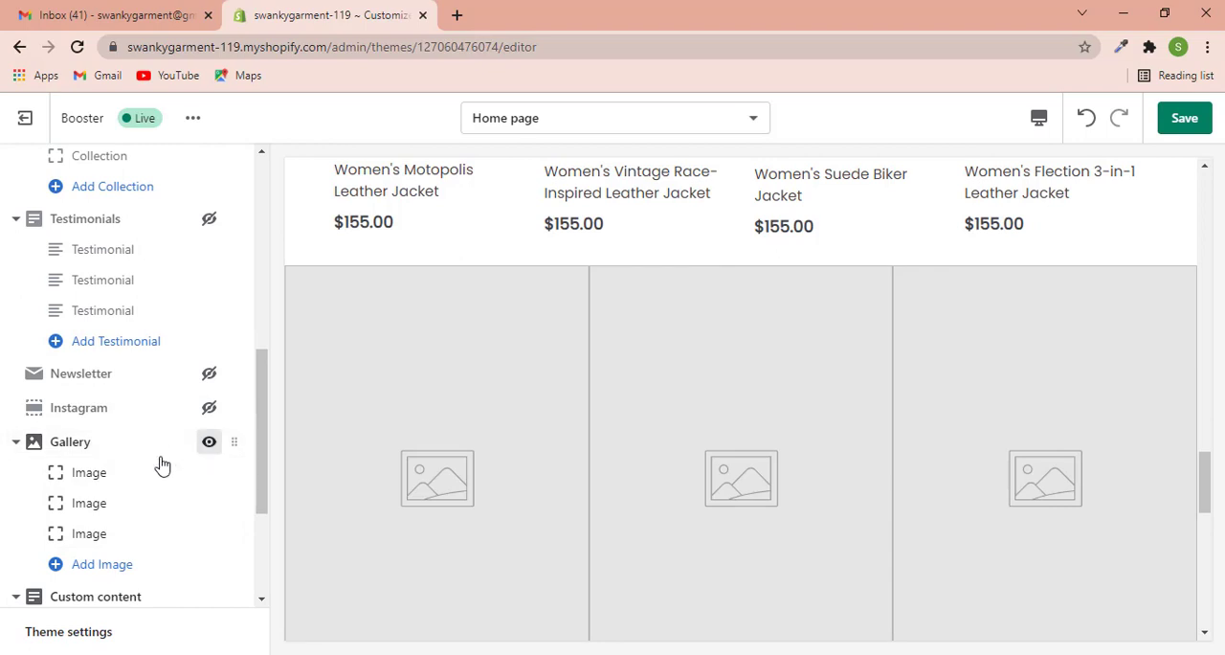
scroll(144, 469, down, 1)
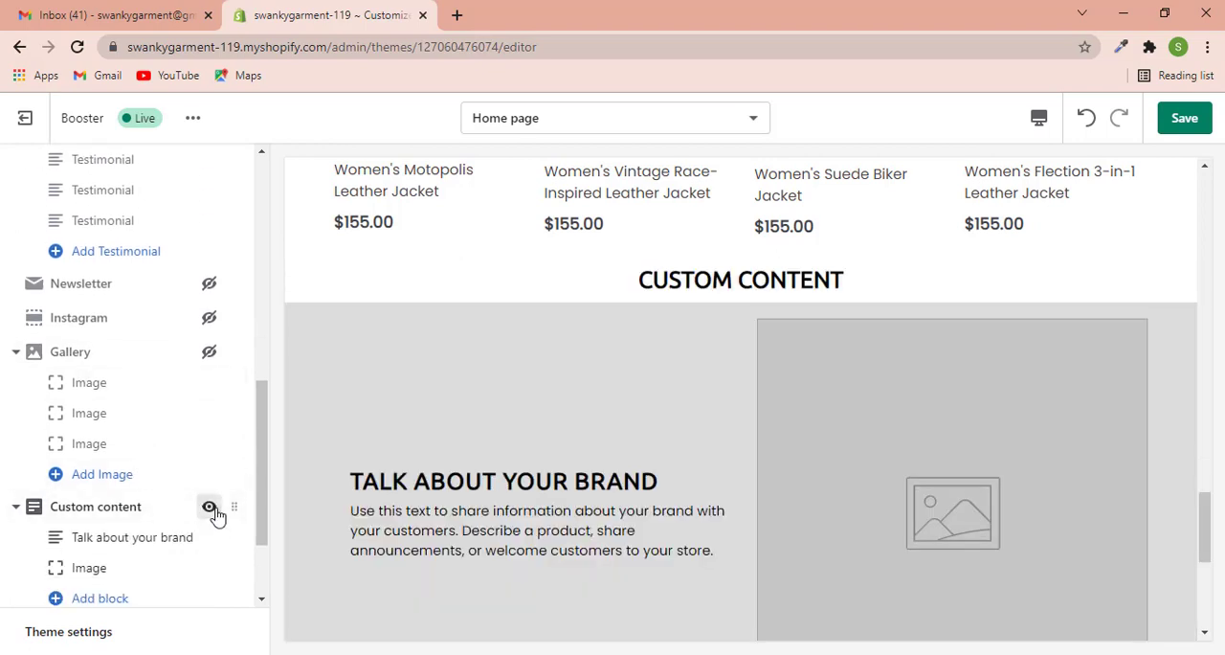
click(211, 507)
scroll(191, 419, down, 1)
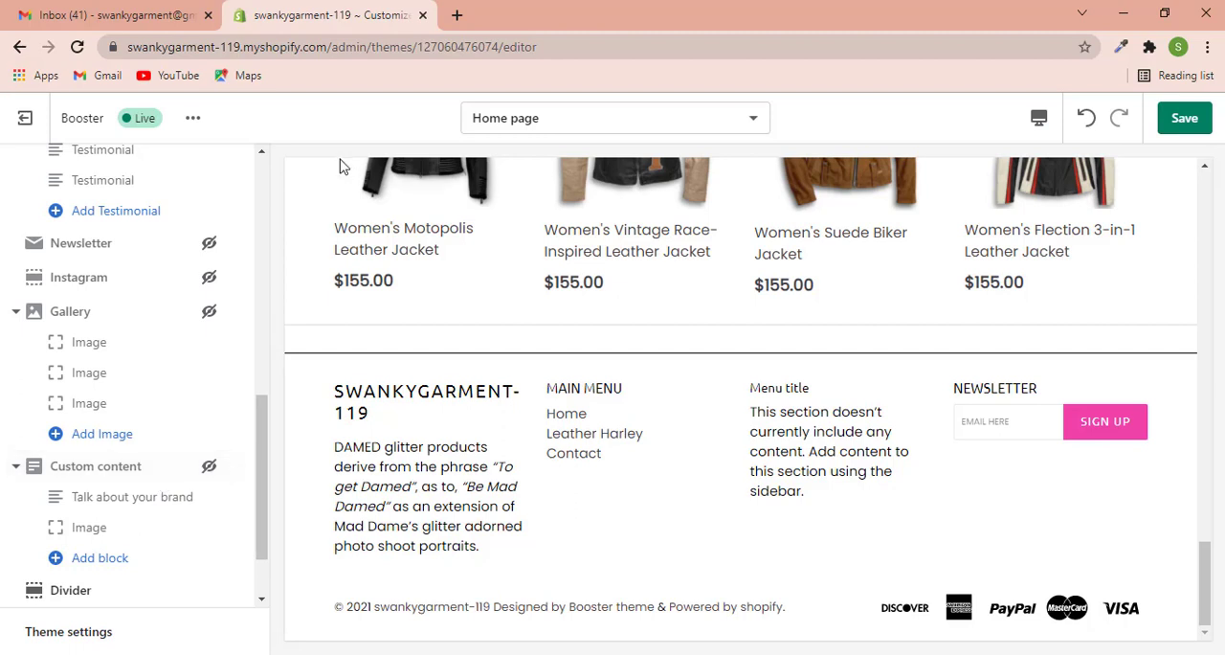
- Open the Header section's settings and the image library for its desktop logo
scroll(131, 446, down, 1)
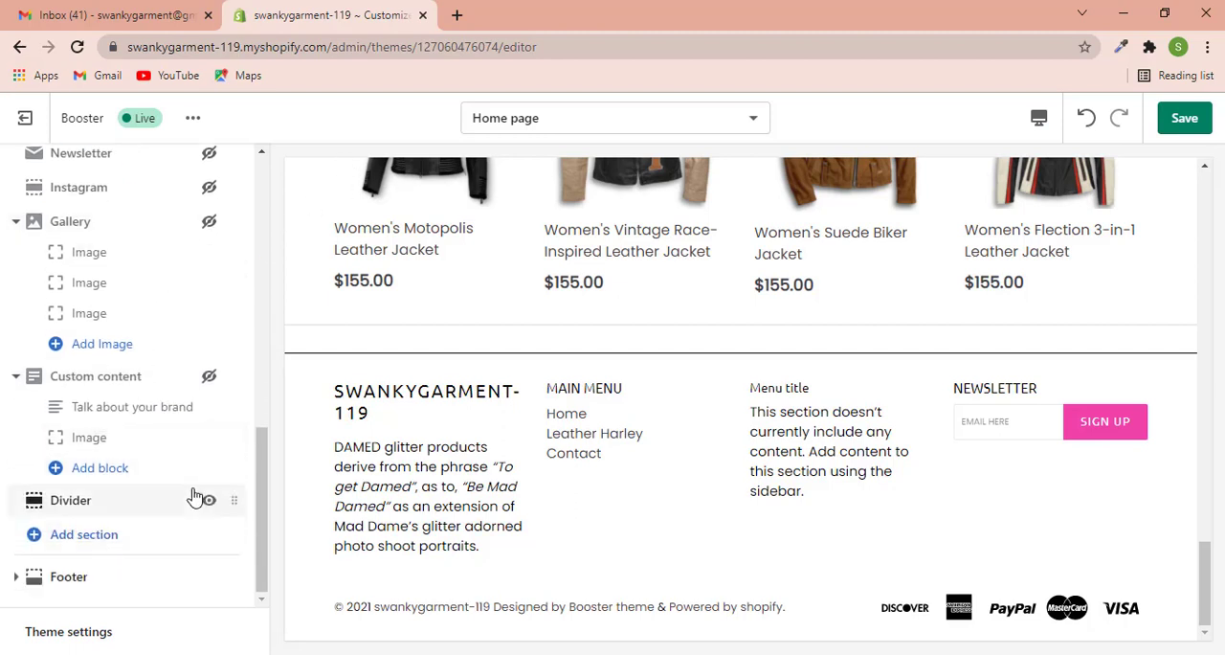
scroll(137, 426, up, 10)
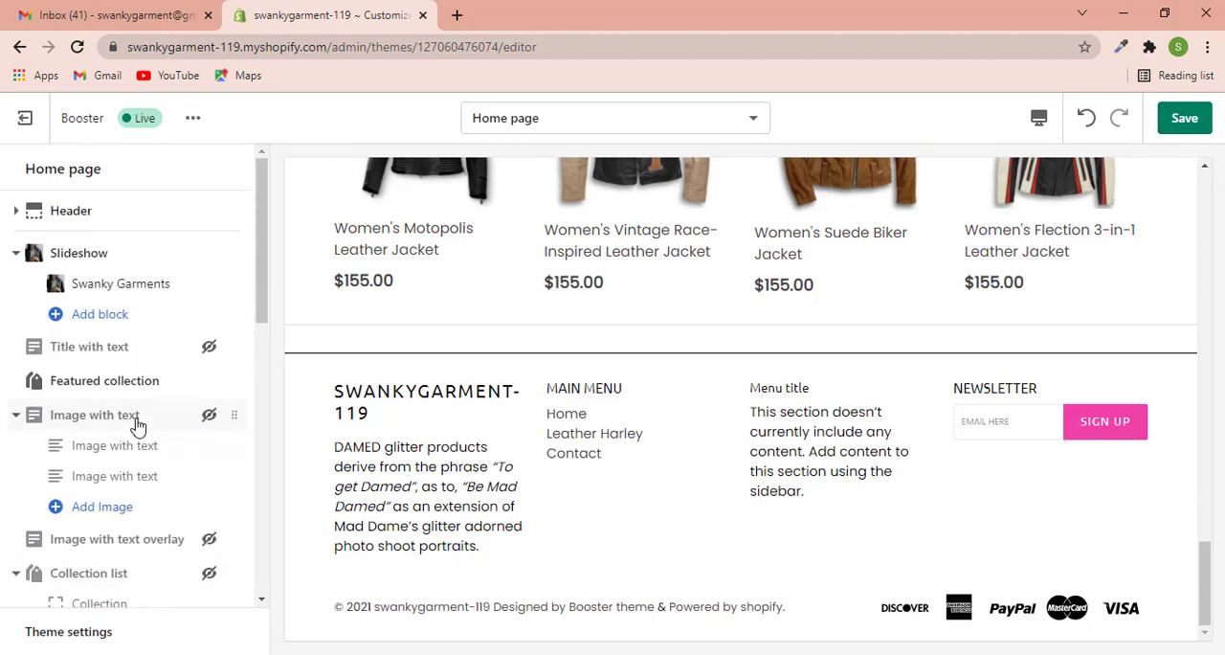
click(80, 220)
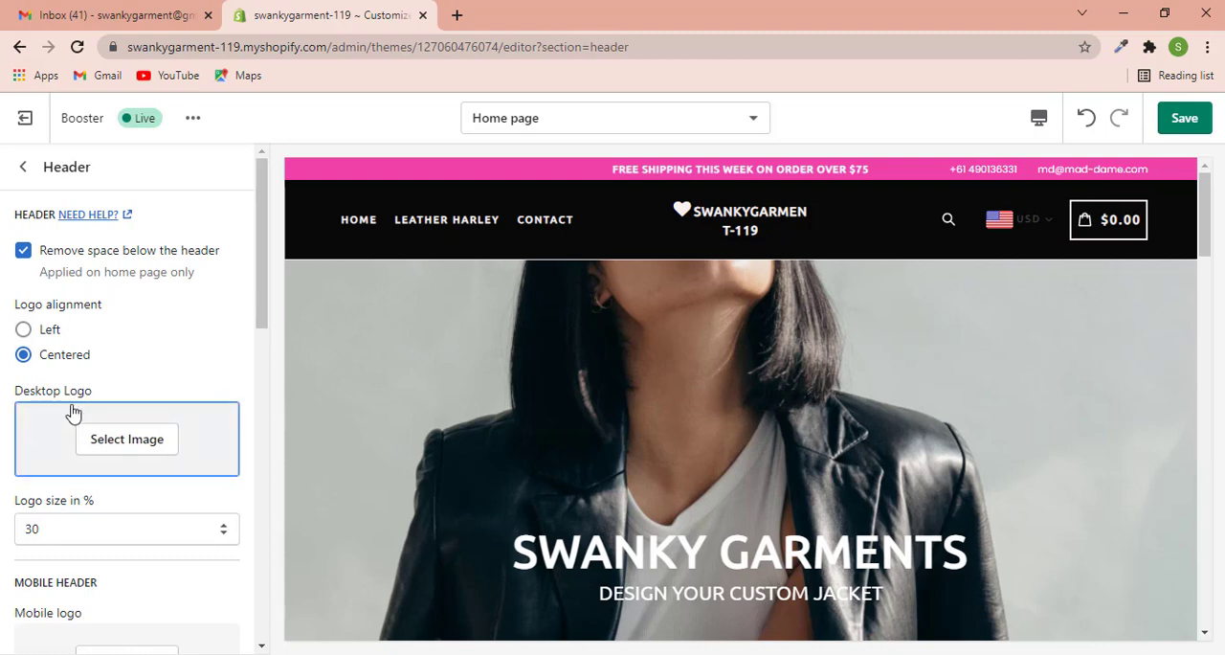
click(149, 455)
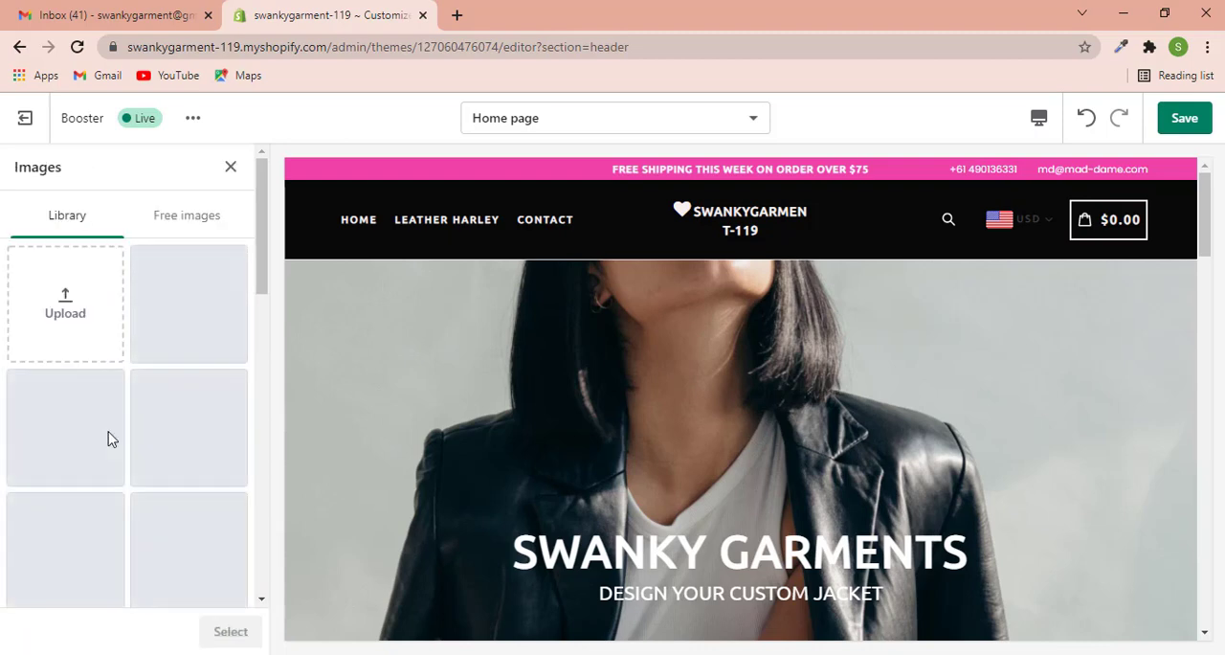
- Look through the Lightshot folder in Documents for a store logo file to upload
click(77, 319)
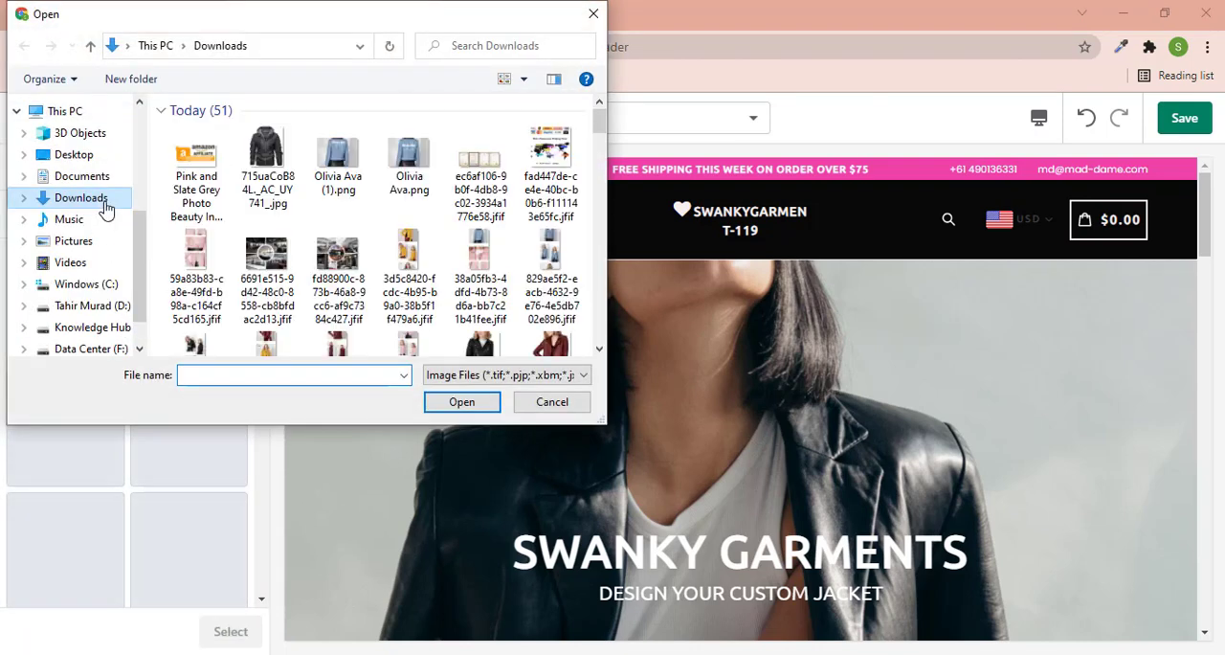
click(81, 176)
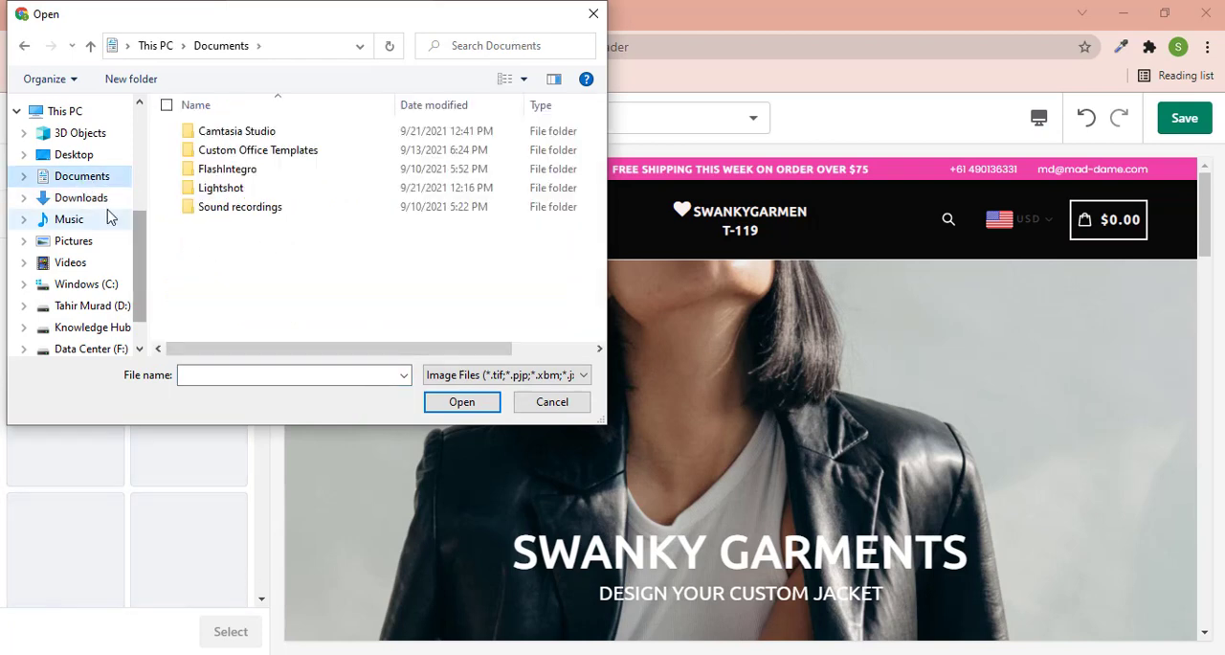
click(229, 191)
double_click(229, 190)
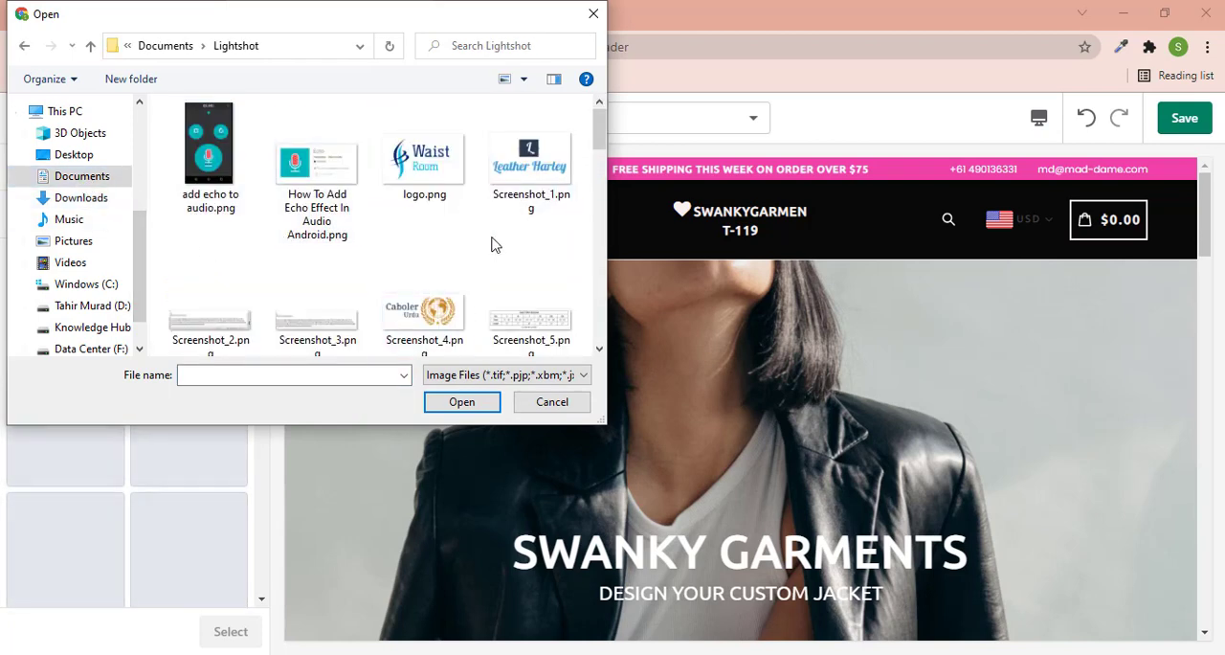
scroll(507, 230, down, 2)
scroll(333, 263, down, 2)
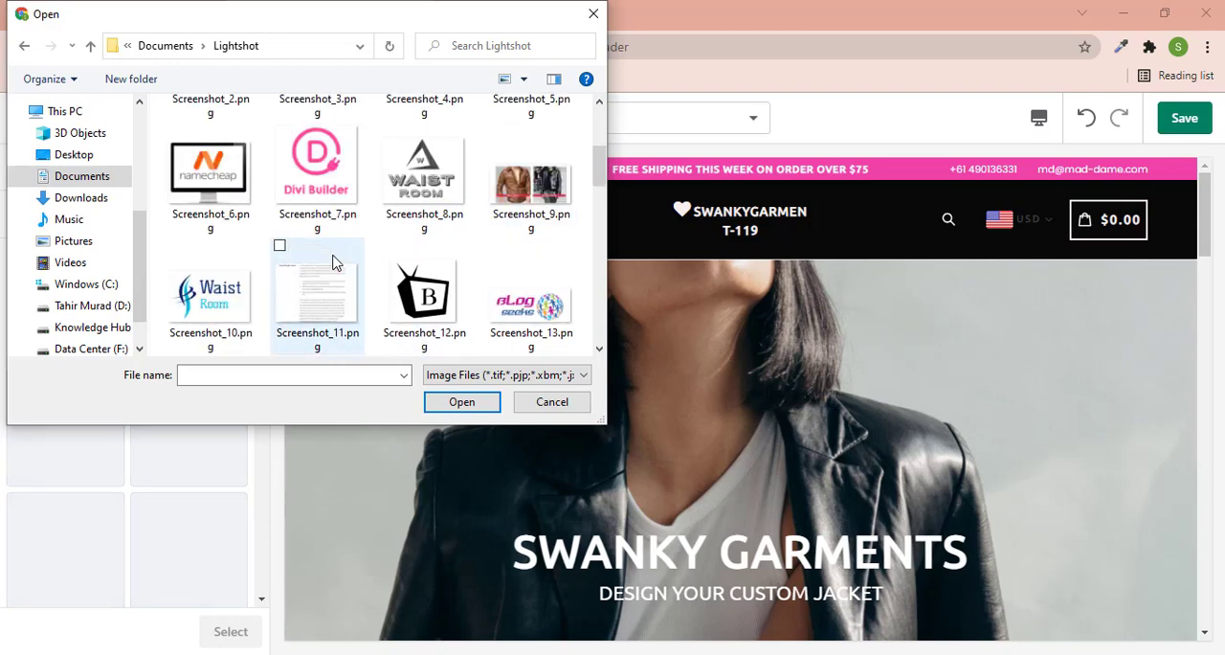
scroll(372, 273, down, 2)
scroll(372, 273, down, 3)
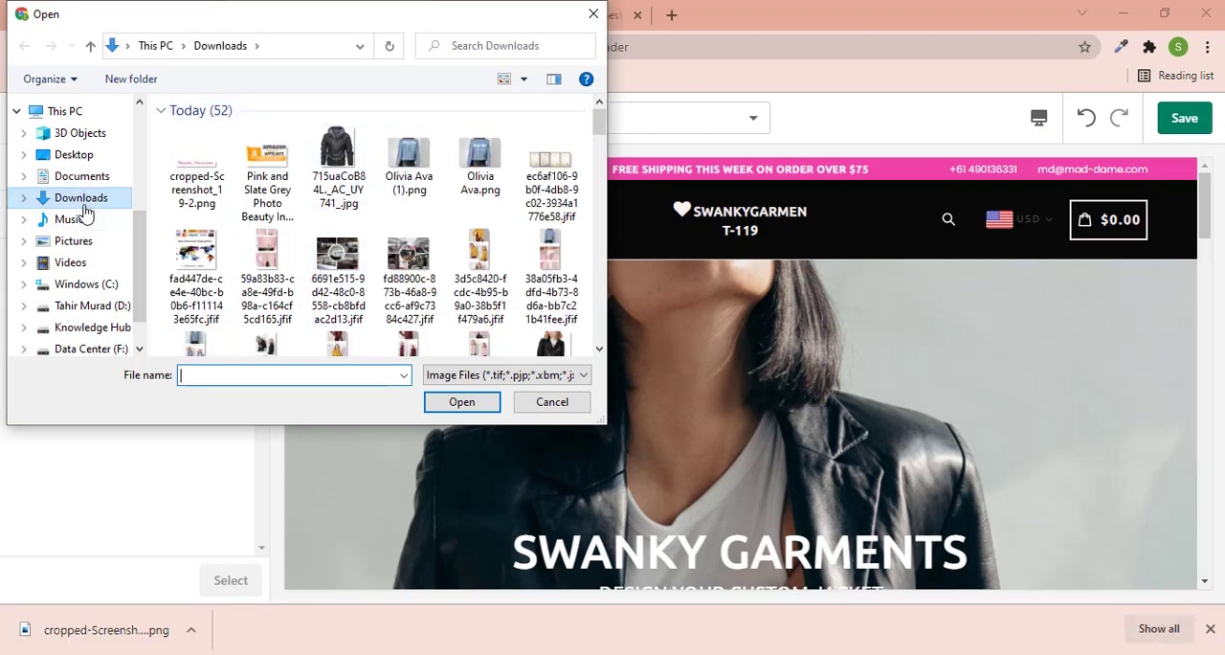
- Upload cropped-Screenshot_19-2.png from Downloads and use it as the header's desktop logo
click(196, 172)
click(461, 401)
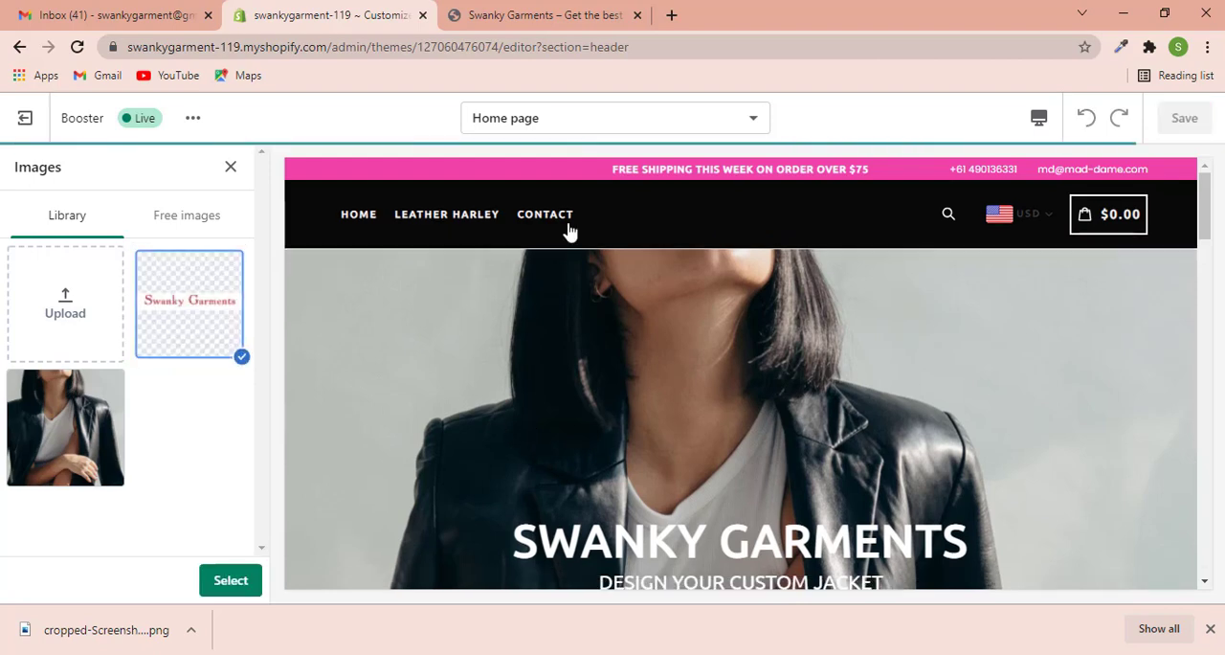
click(230, 580)
- Set the desktop logo size to 100%
scroll(119, 436, down, 1)
scroll(115, 450, down, 1)
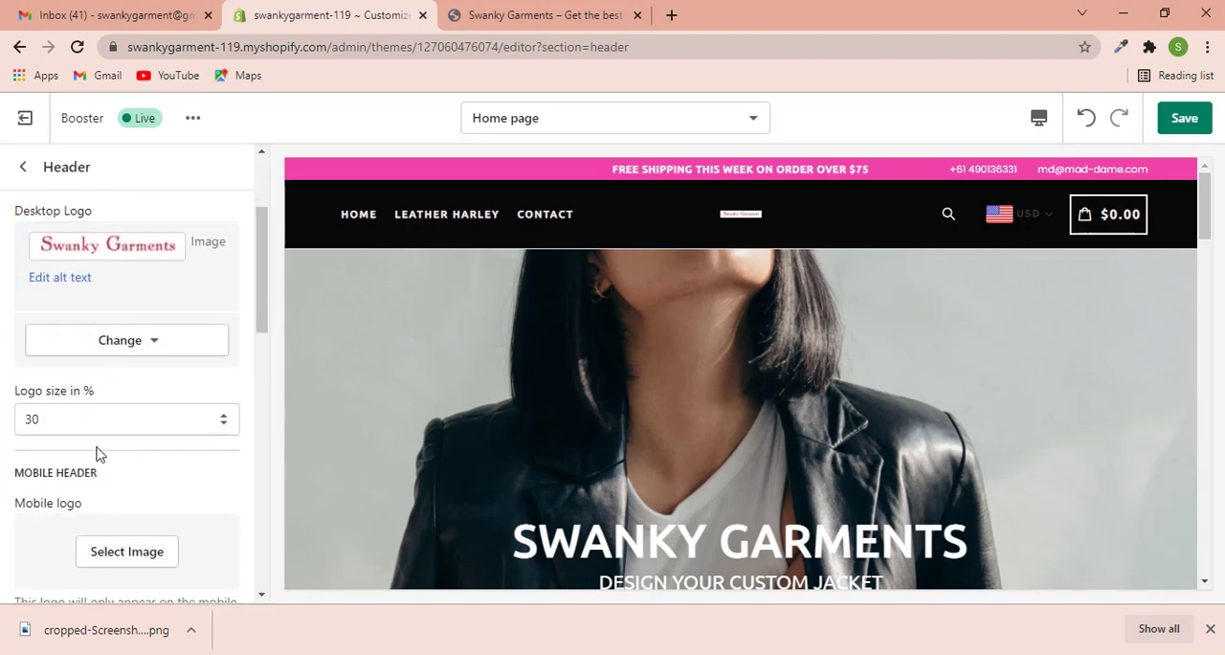
click(117, 428)
click(77, 393)
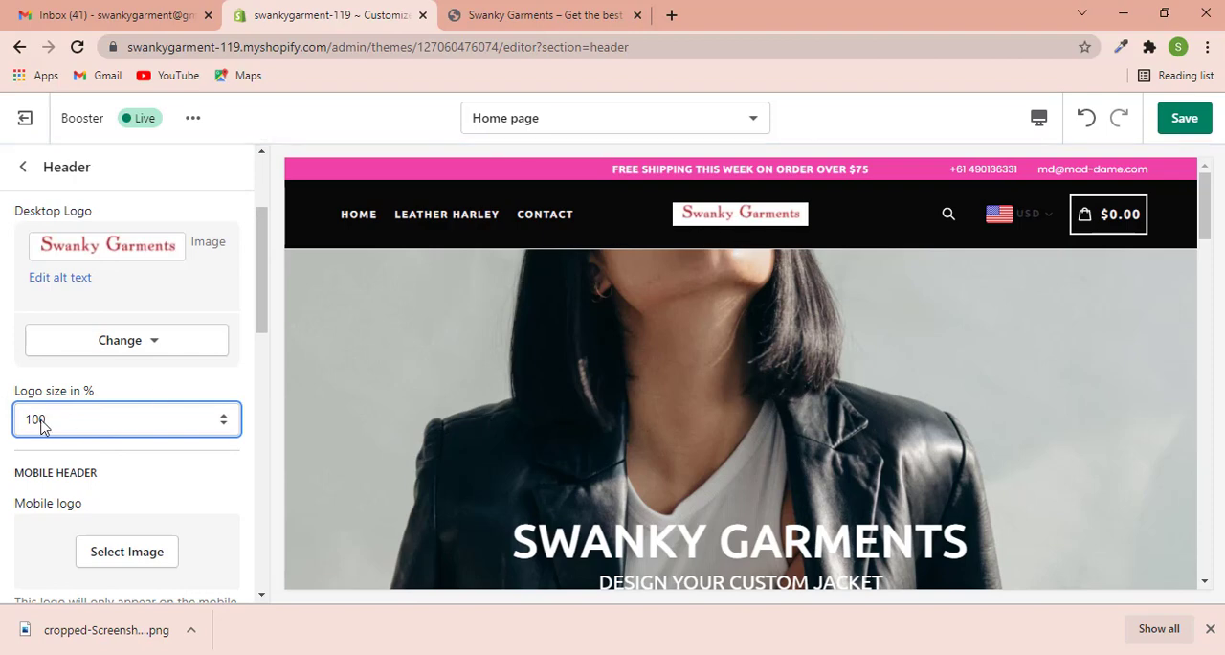
- Use the uploaded Swanky Garments image as the mobile logo and set its size to 90%
scroll(132, 415, down, 2)
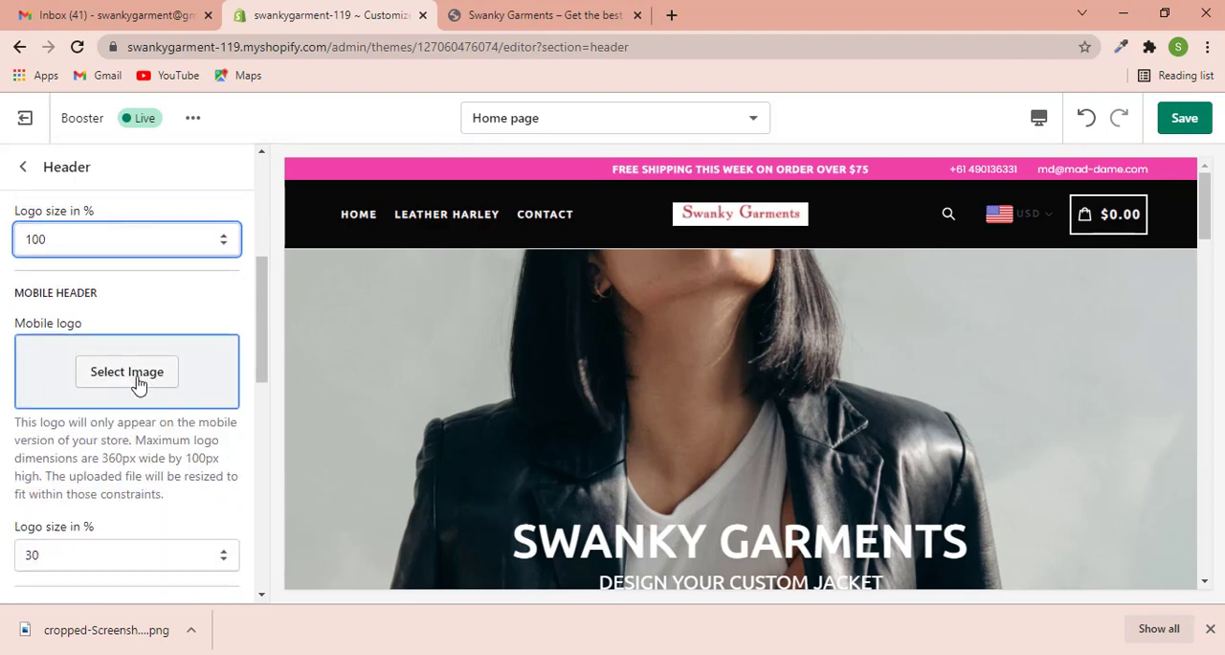
click(134, 378)
click(180, 331)
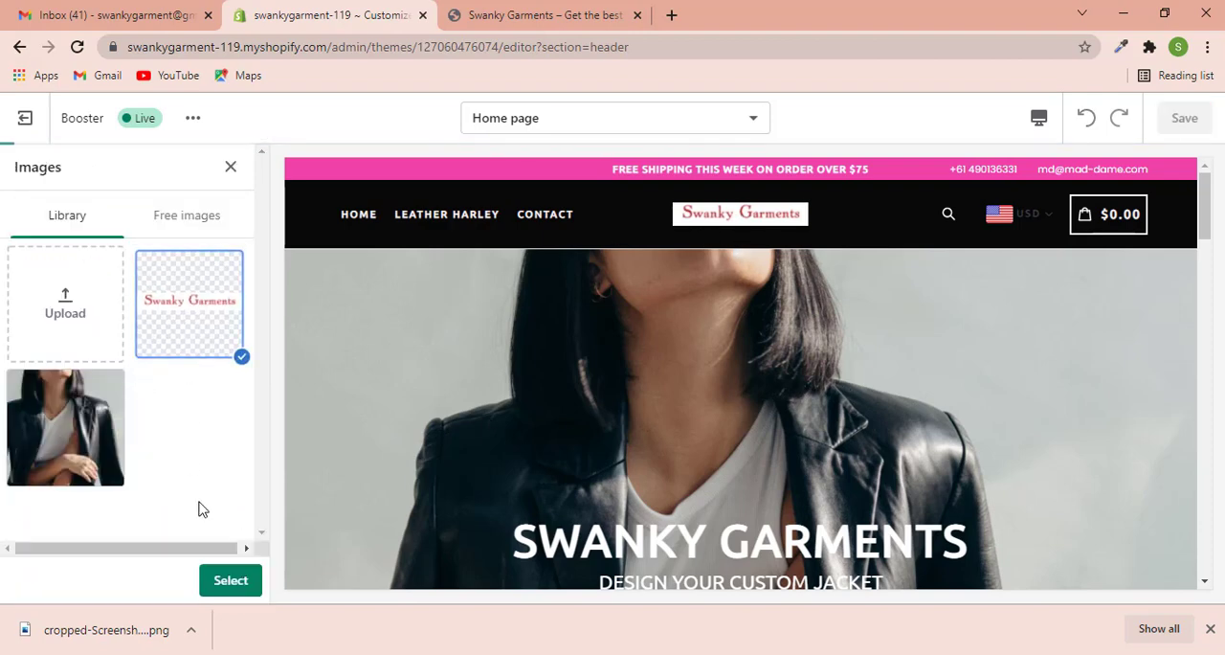
click(230, 583)
scroll(164, 450, down, 3)
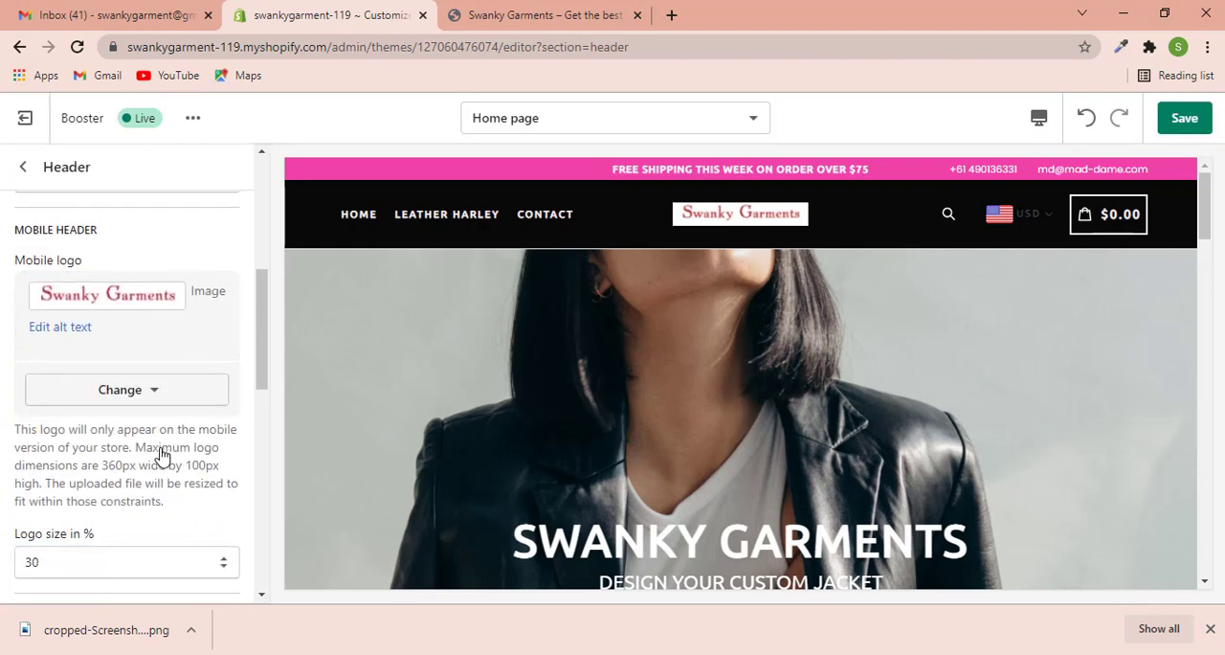
click(181, 355)
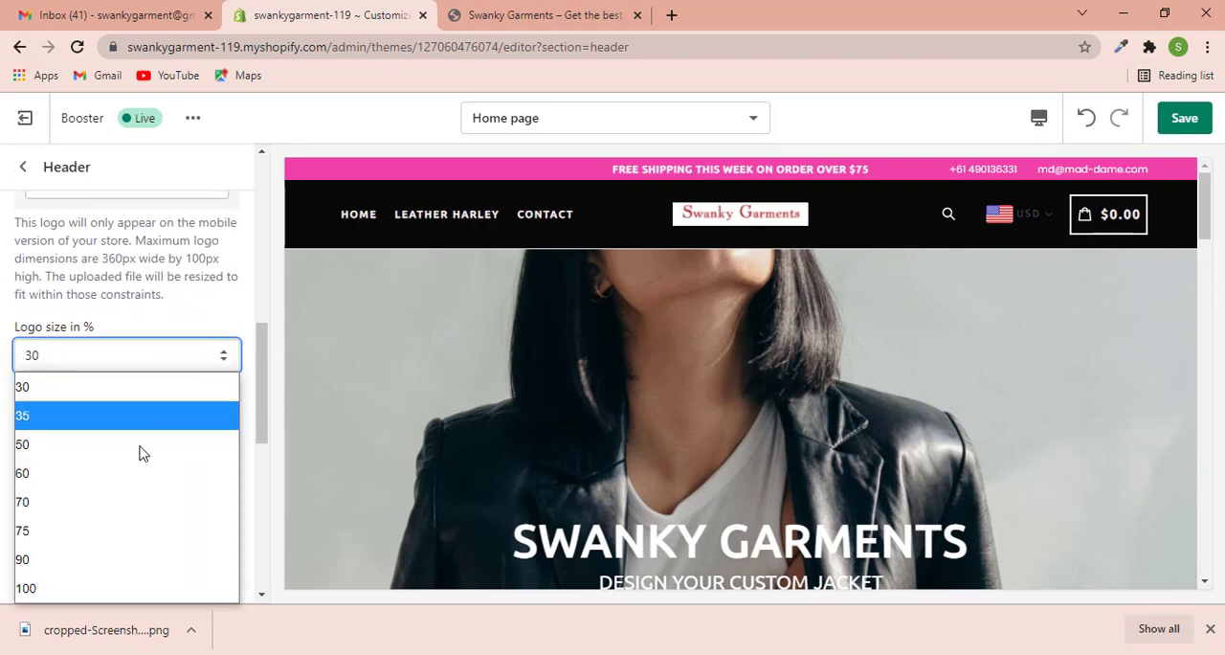
click(102, 558)
- Clear the phone number from the Header settings
scroll(170, 427, down, 2)
scroll(168, 429, down, 4)
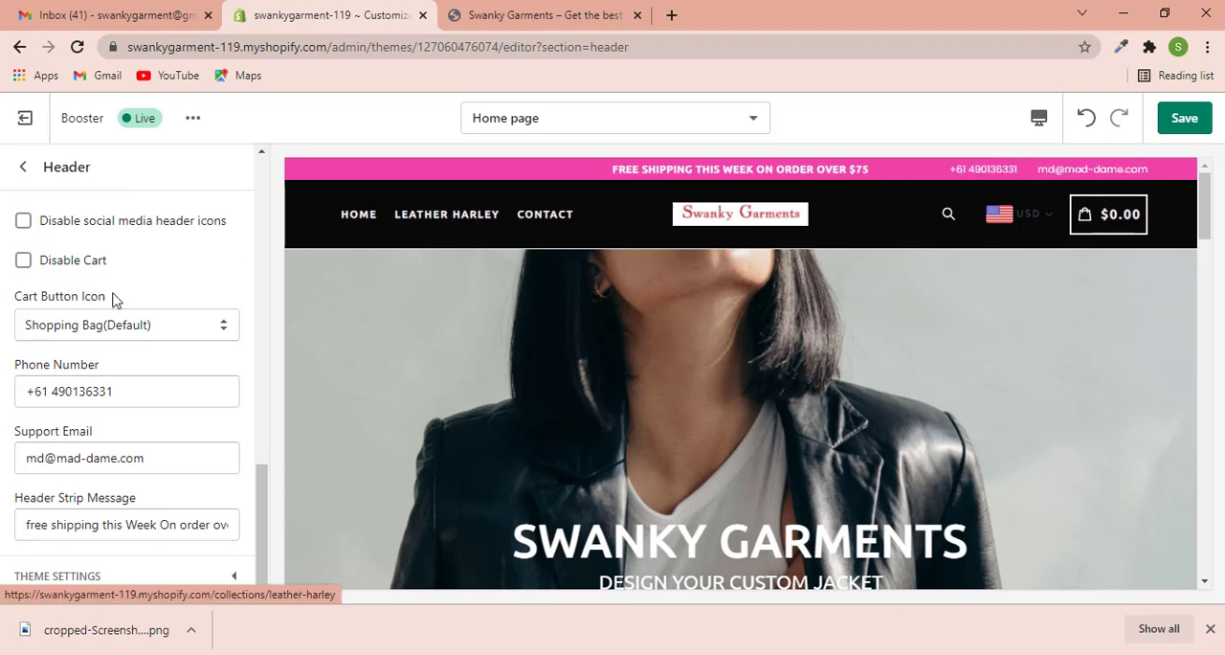
scroll(117, 308, down, 1)
drag(128, 383, 3, 380)
key(BackSpace)
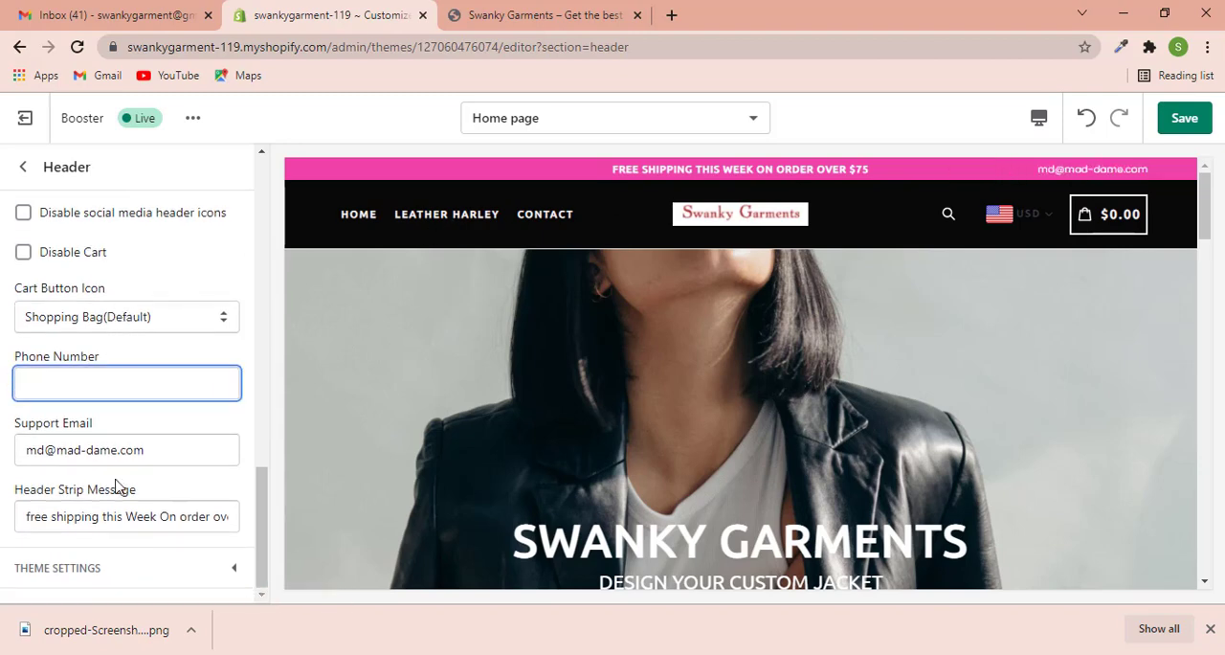
- Copy the store's e-mail address from the Gmail account details and return to the Shopify theme editor
click(110, 14)
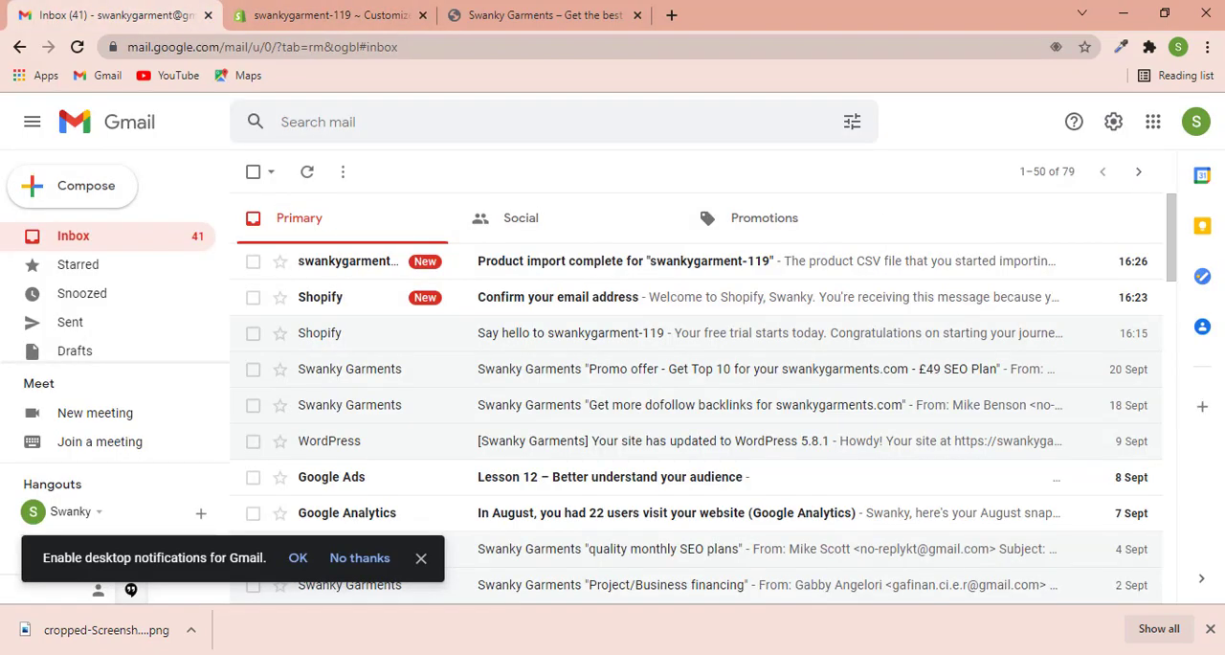
click(1195, 123)
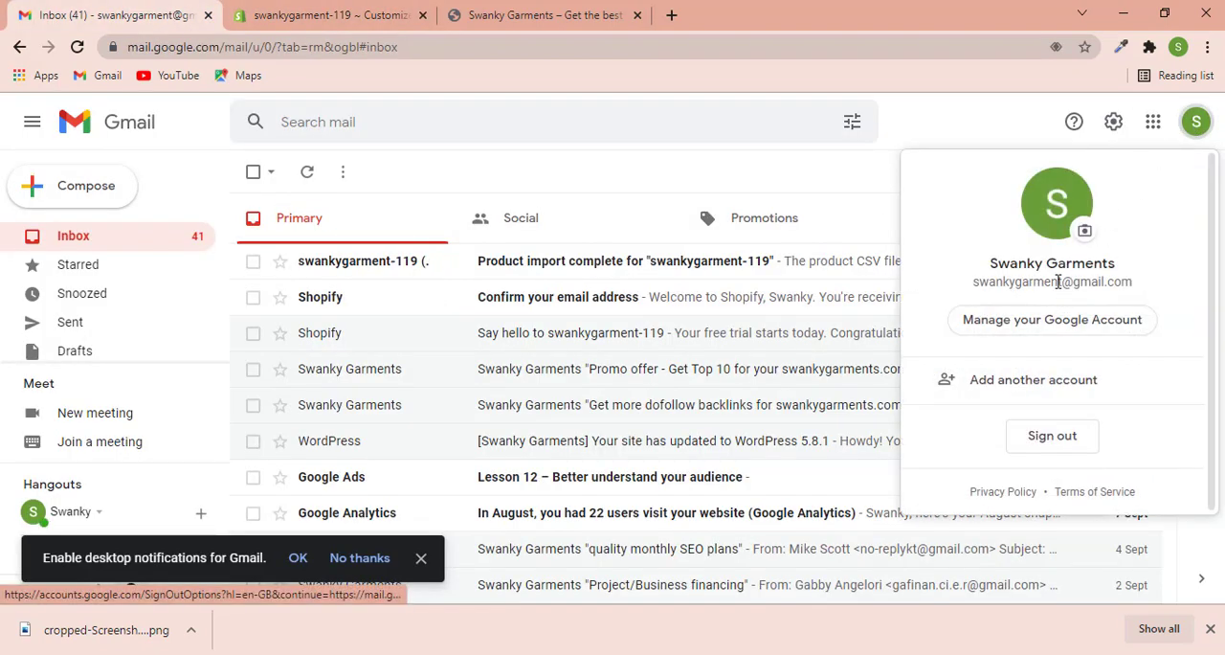
triple_click(1058, 281)
right_click(1058, 283)
click(957, 369)
click(325, 14)
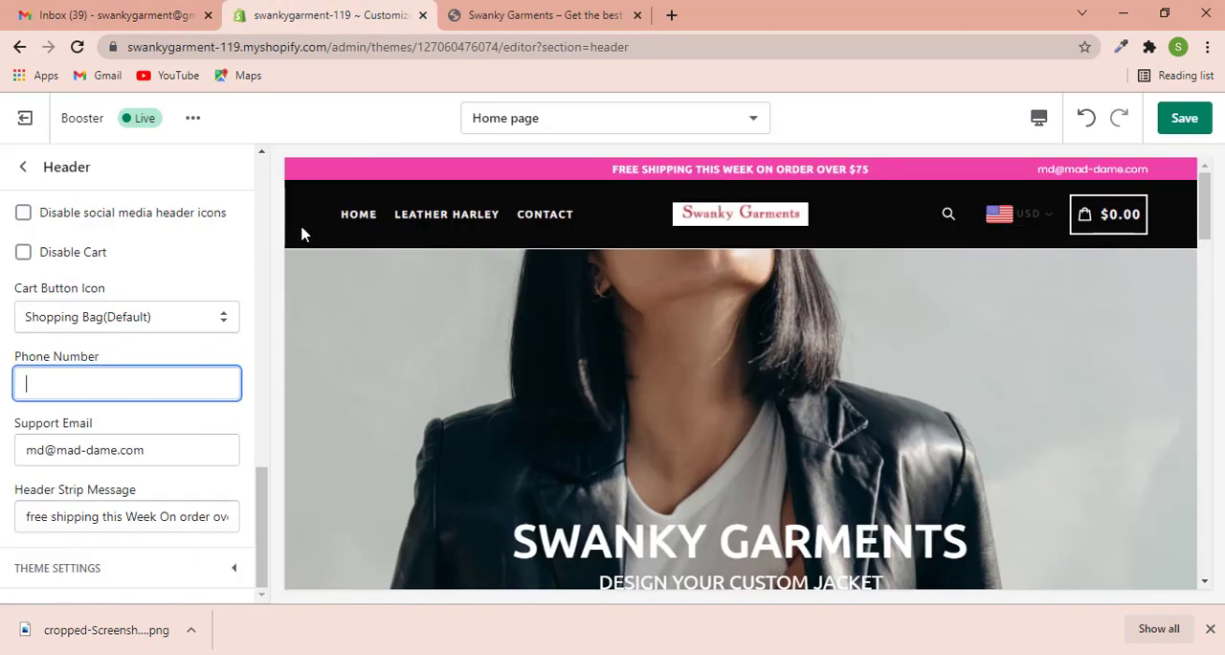
- Replace the Support Email in the Header settings with the copied store e-mail address and leave the Phone Number empty
key(ctrl+v)
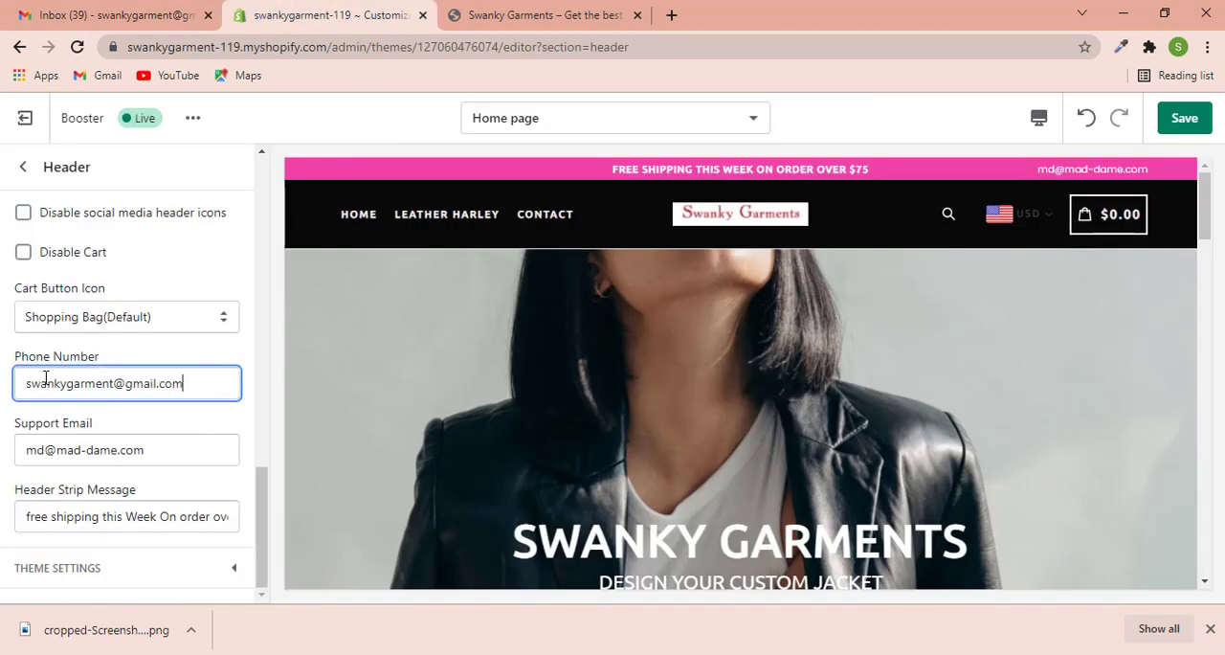
click(128, 522)
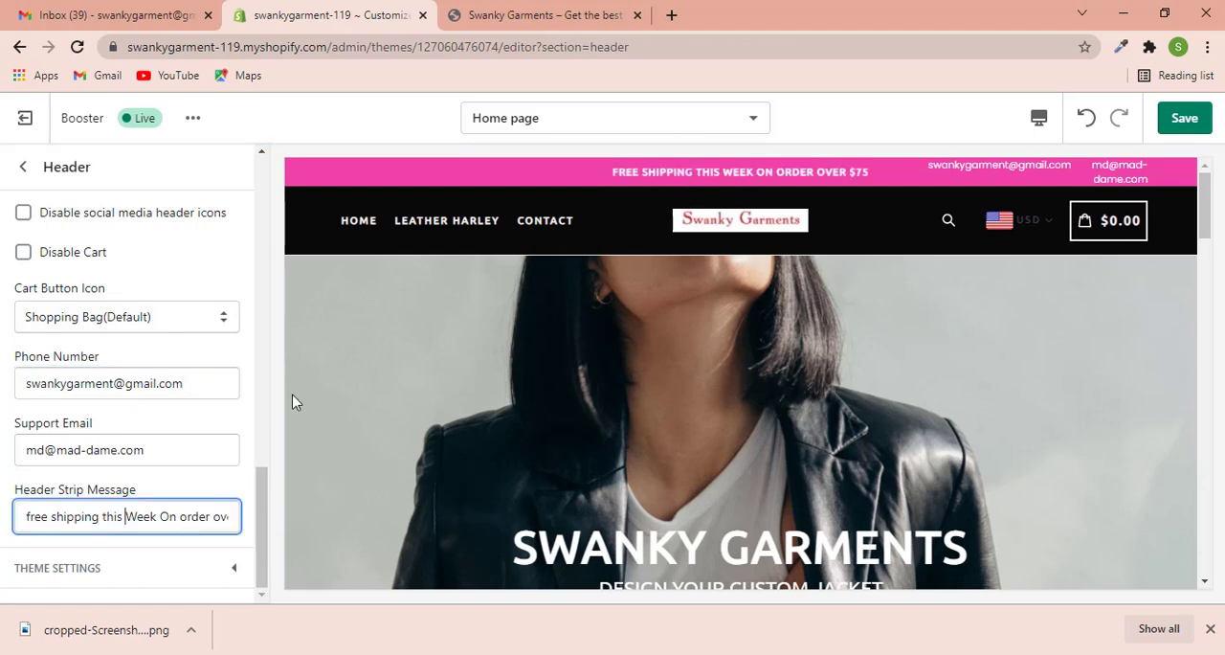
drag(209, 384, 2, 383)
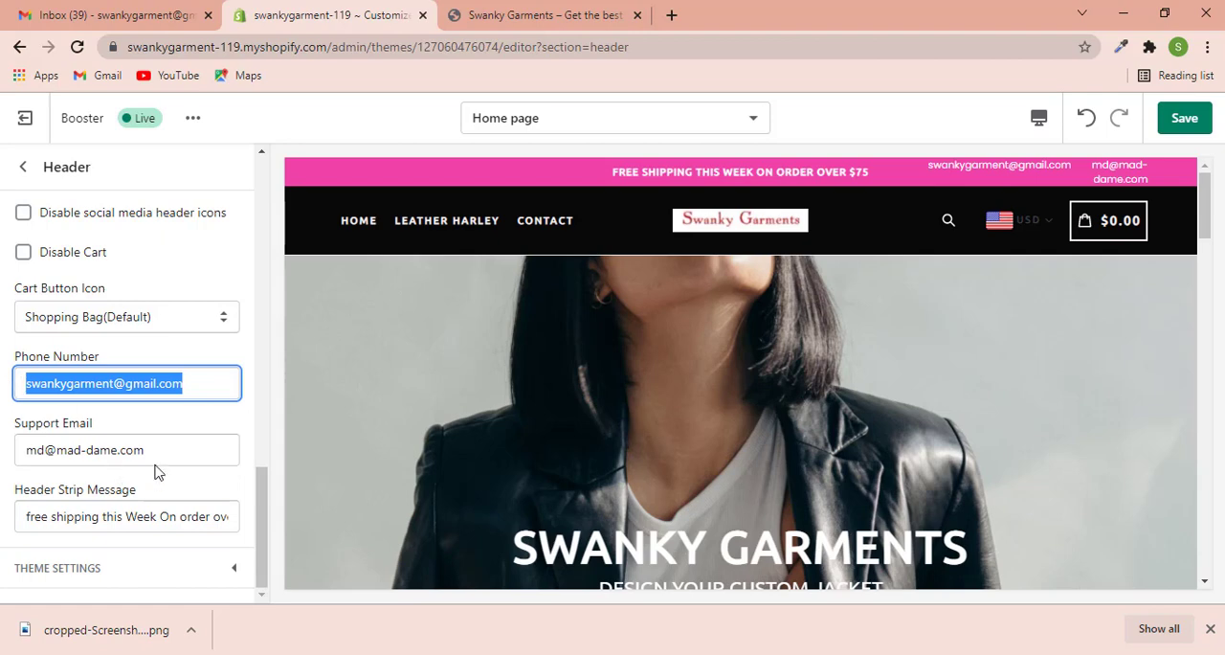
drag(165, 449, 5, 447)
key(ctrl+v)
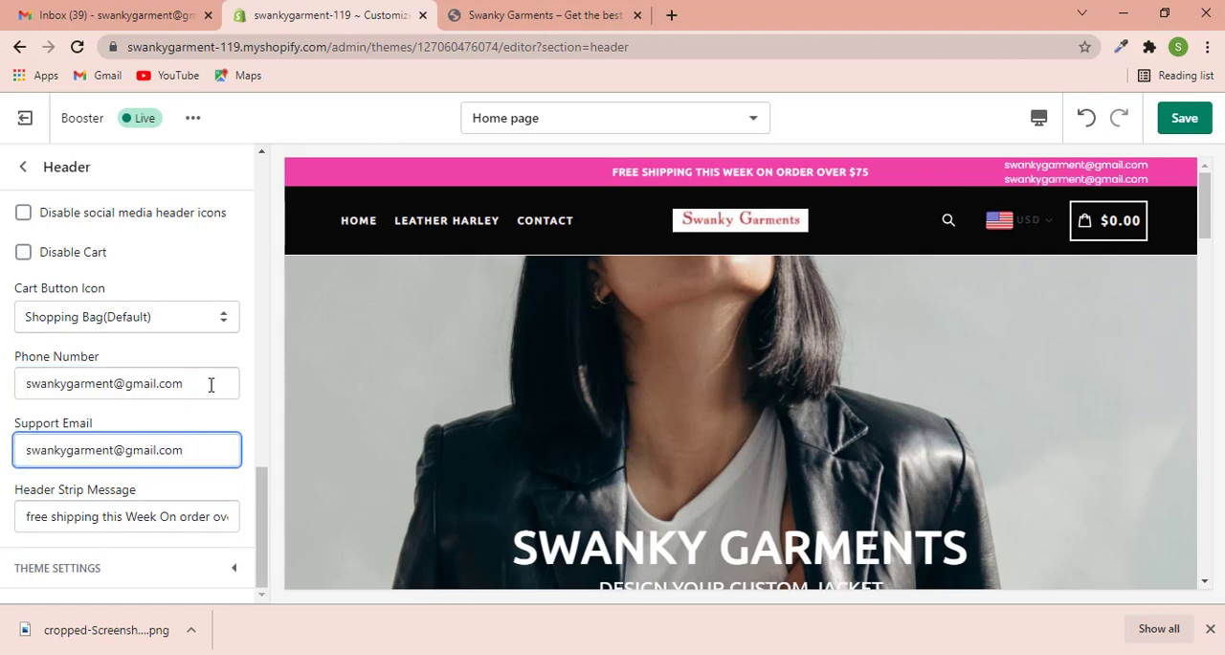
drag(211, 384, 3, 390)
key(BackSpace)
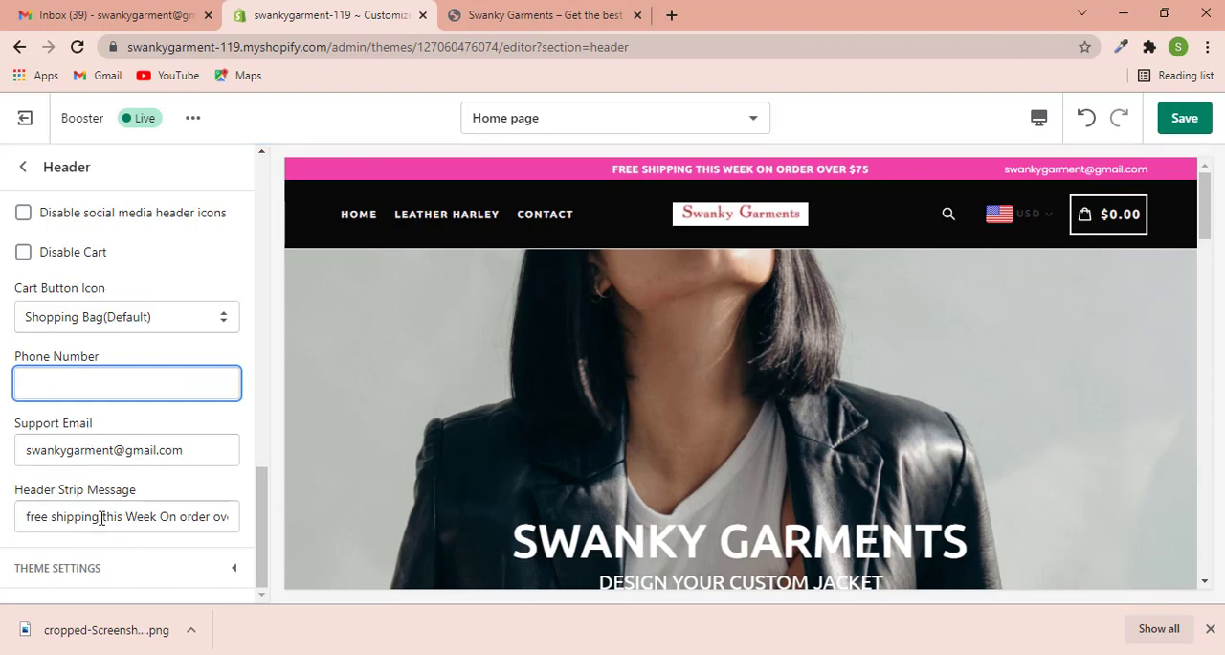
- Change the Header Strip Message to "free shipping on all products" and save the theme
drag(101, 517, 289, 525)
key(BackSpace)
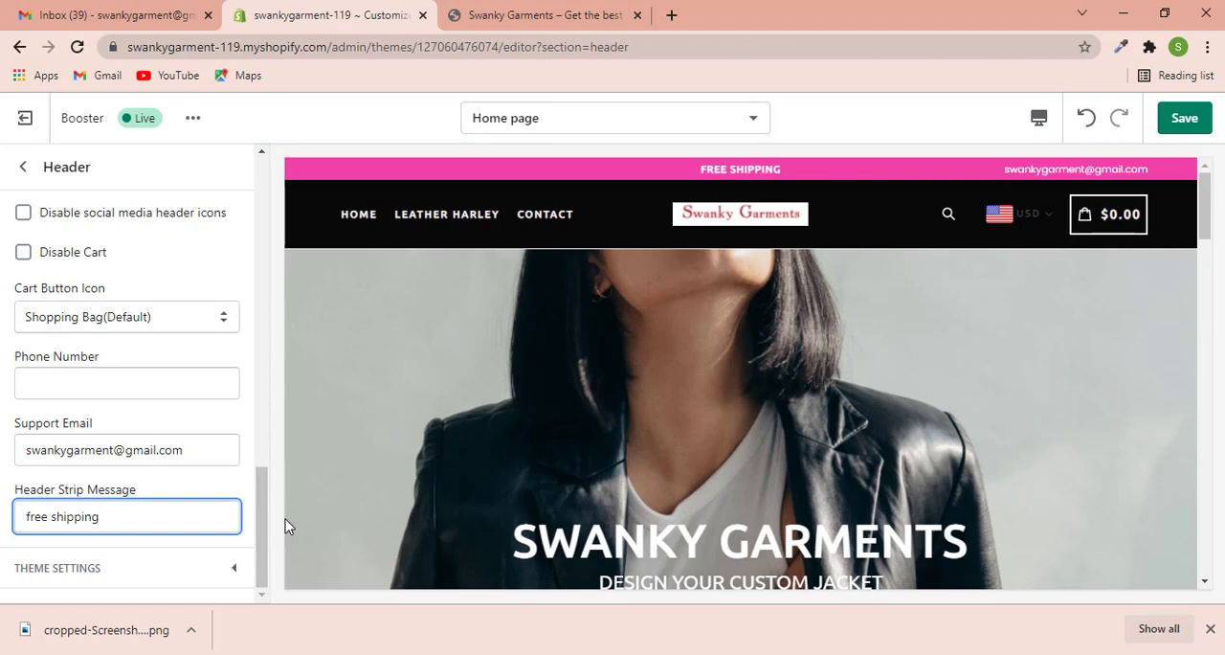
text(on all ord)
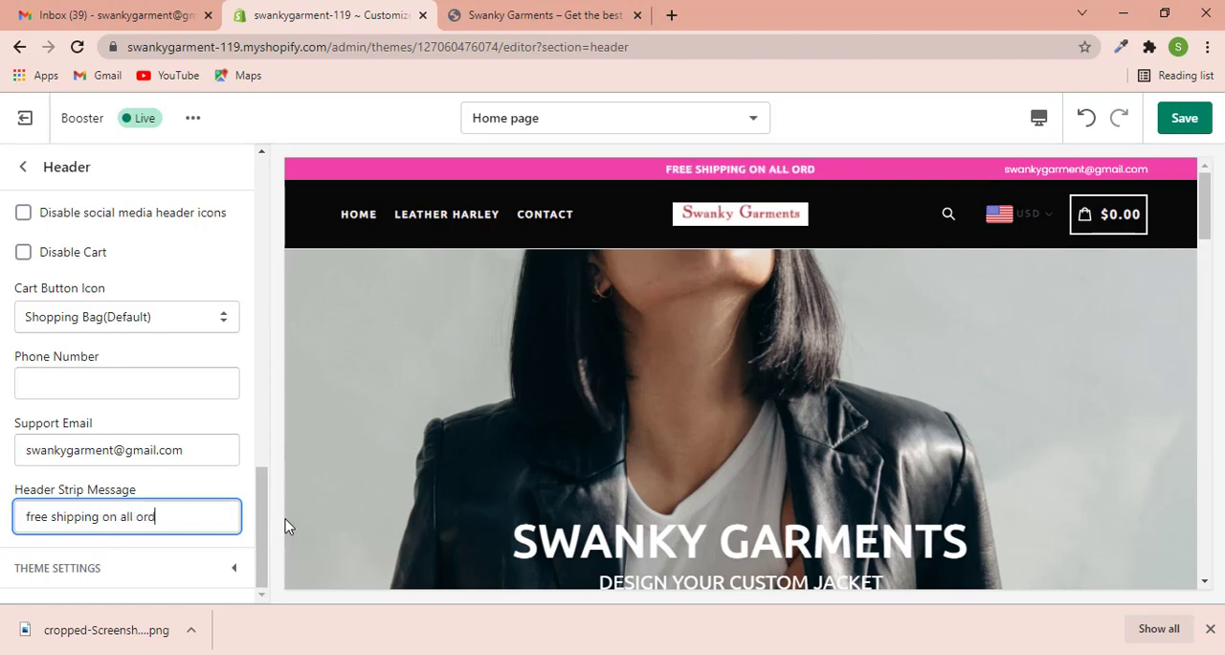
text(er)
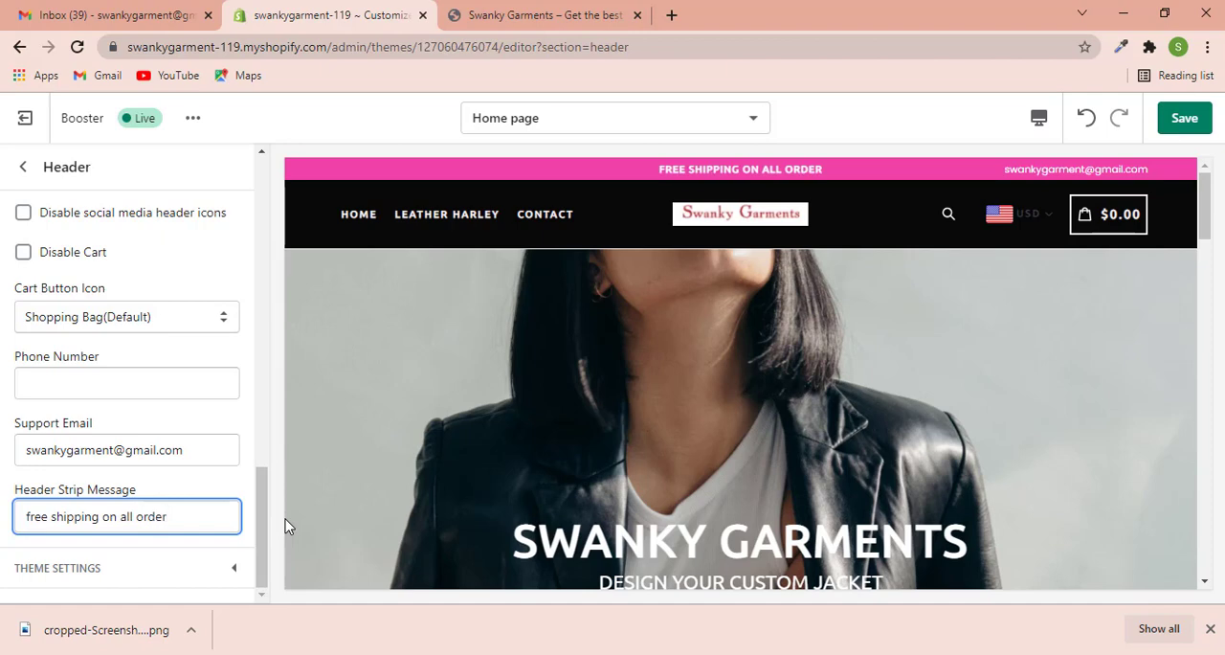
key(BackSpace)
key(BackSpace)
key(BackSpace)
key(BackSpace)
key(BackSpace)
key(BackSpace)
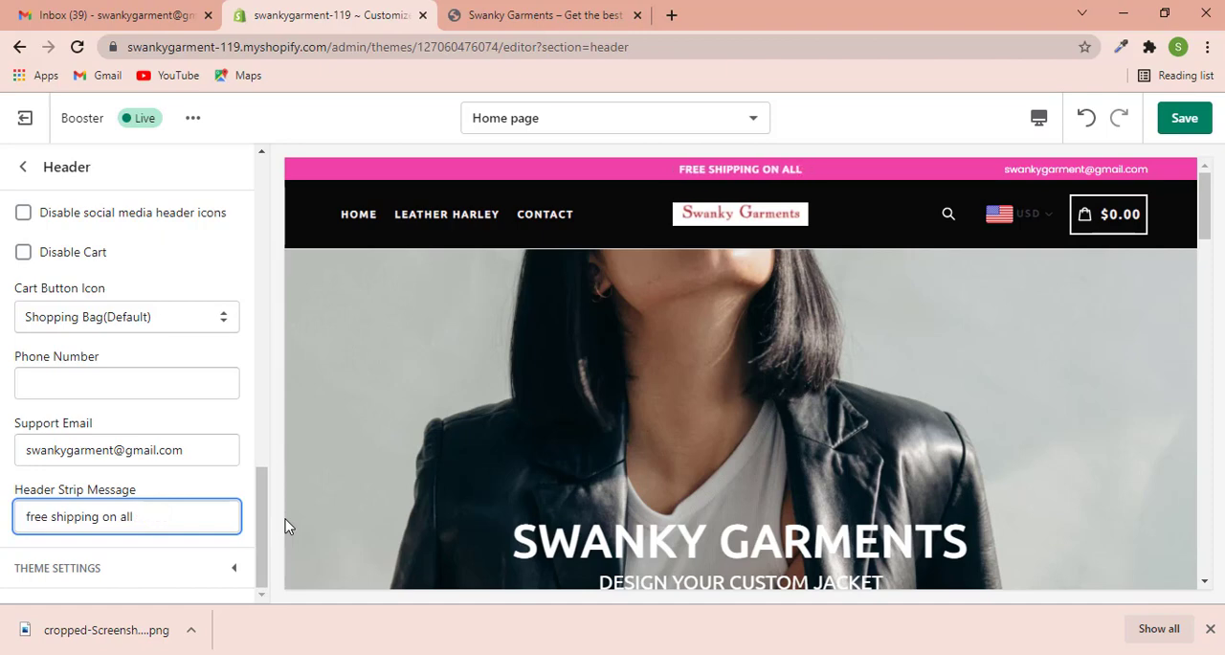
text(product)
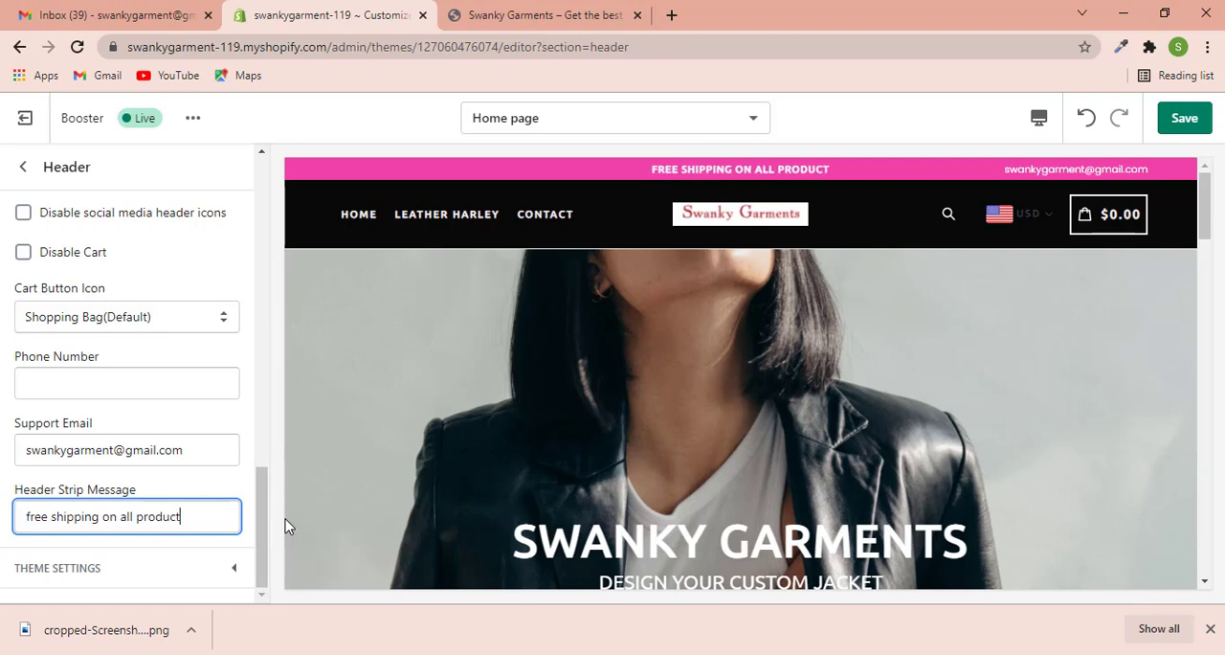
text(s)
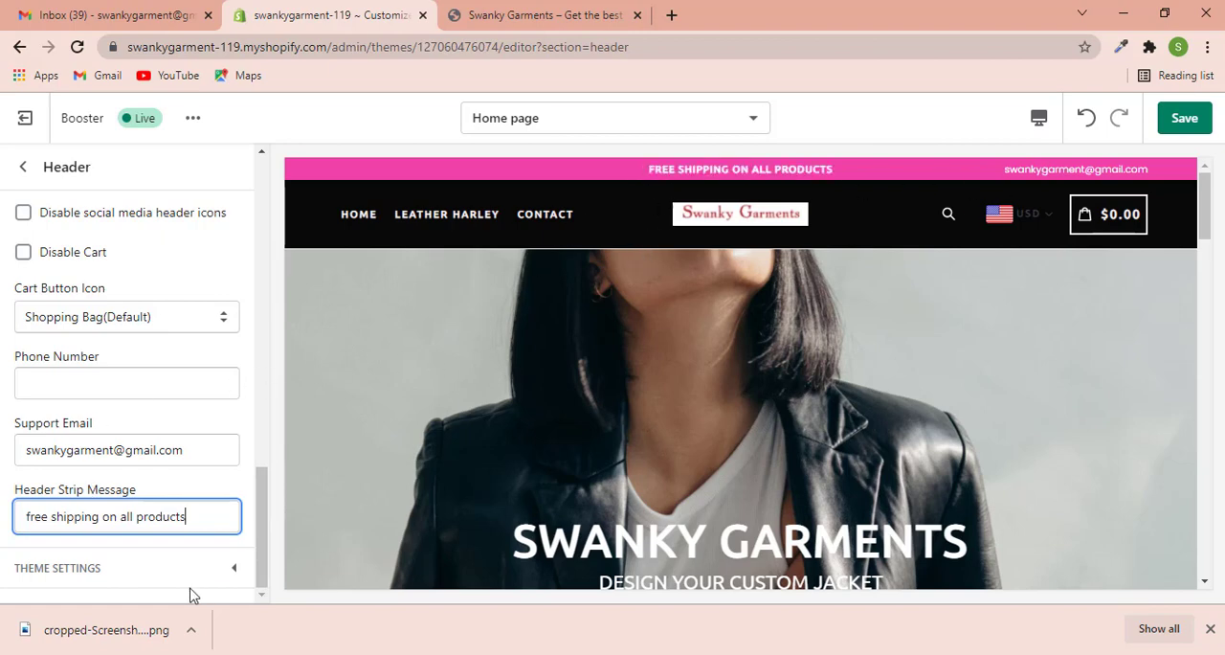
scroll(143, 413, up, 5)
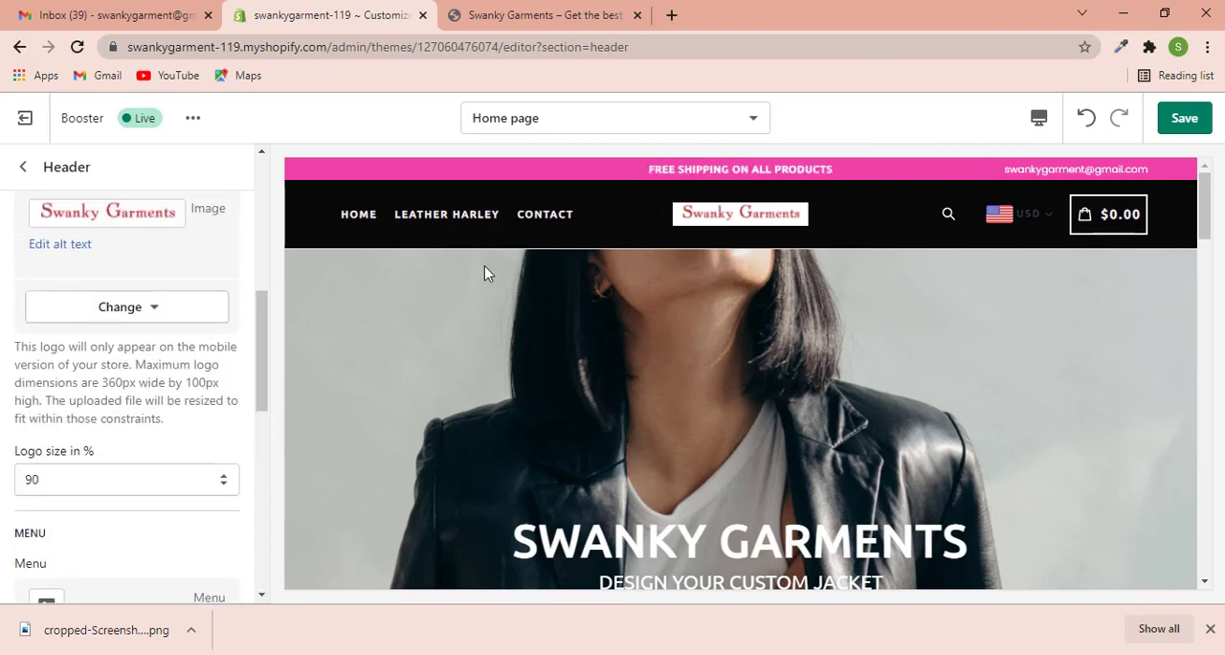
click(1185, 117)
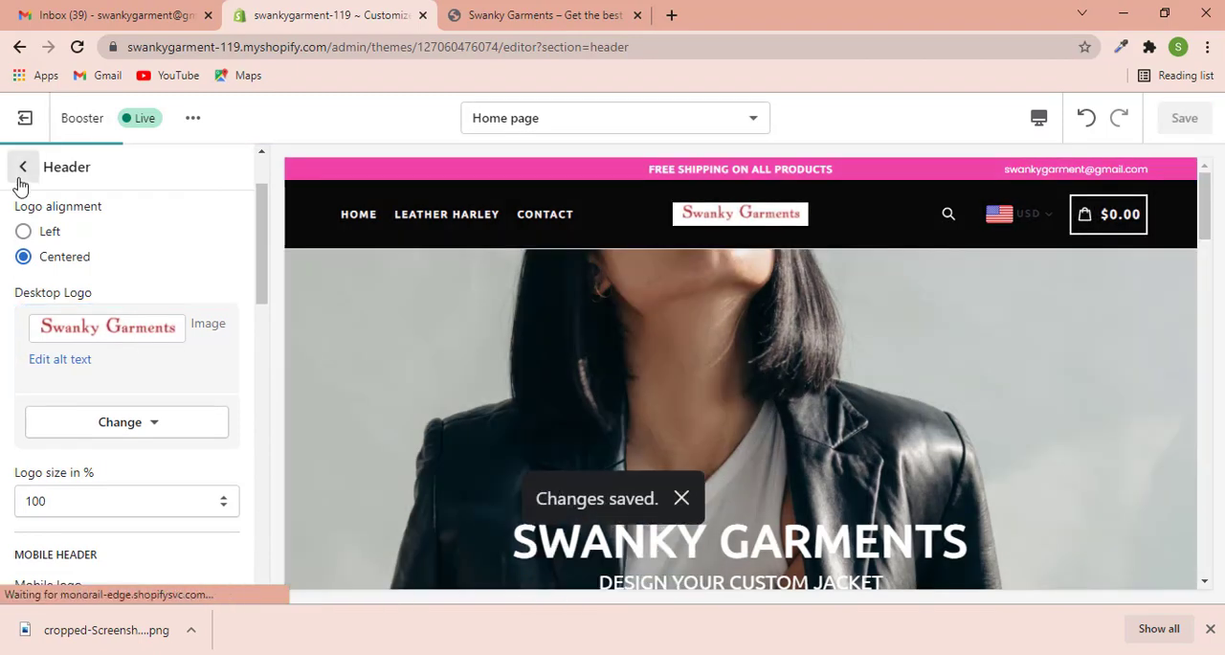
- Leave the Header settings, look through the home page sections and open the theme-wide color settings
click(23, 168)
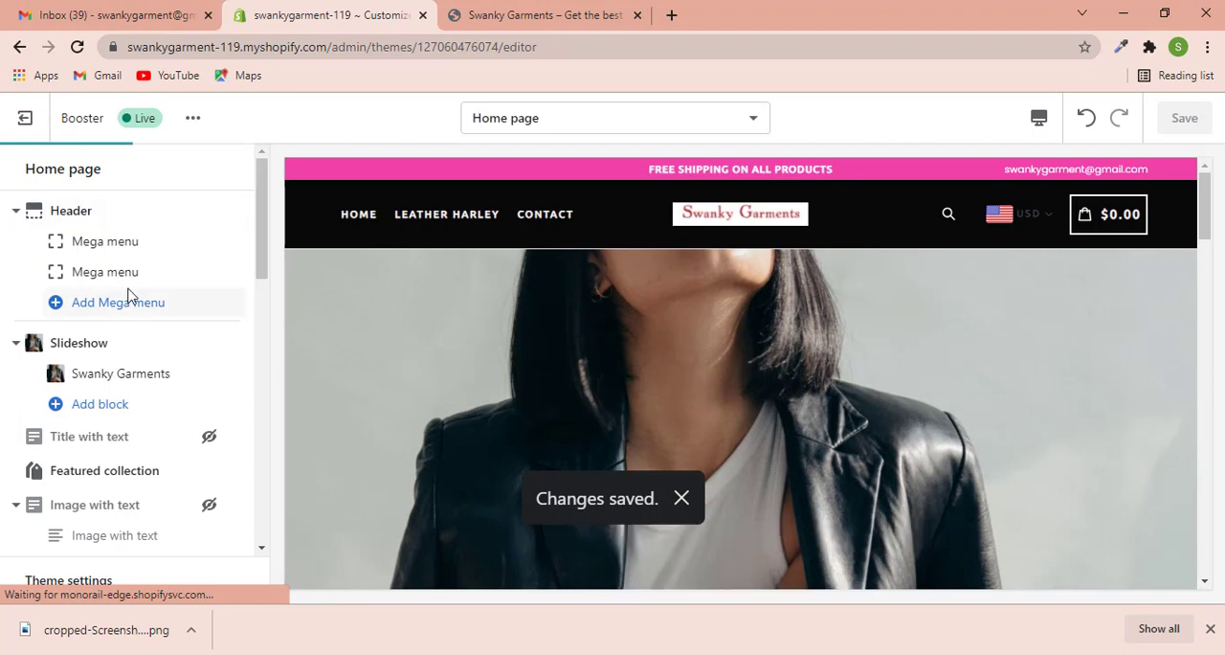
scroll(124, 293, down, 5)
scroll(129, 299, down, 3)
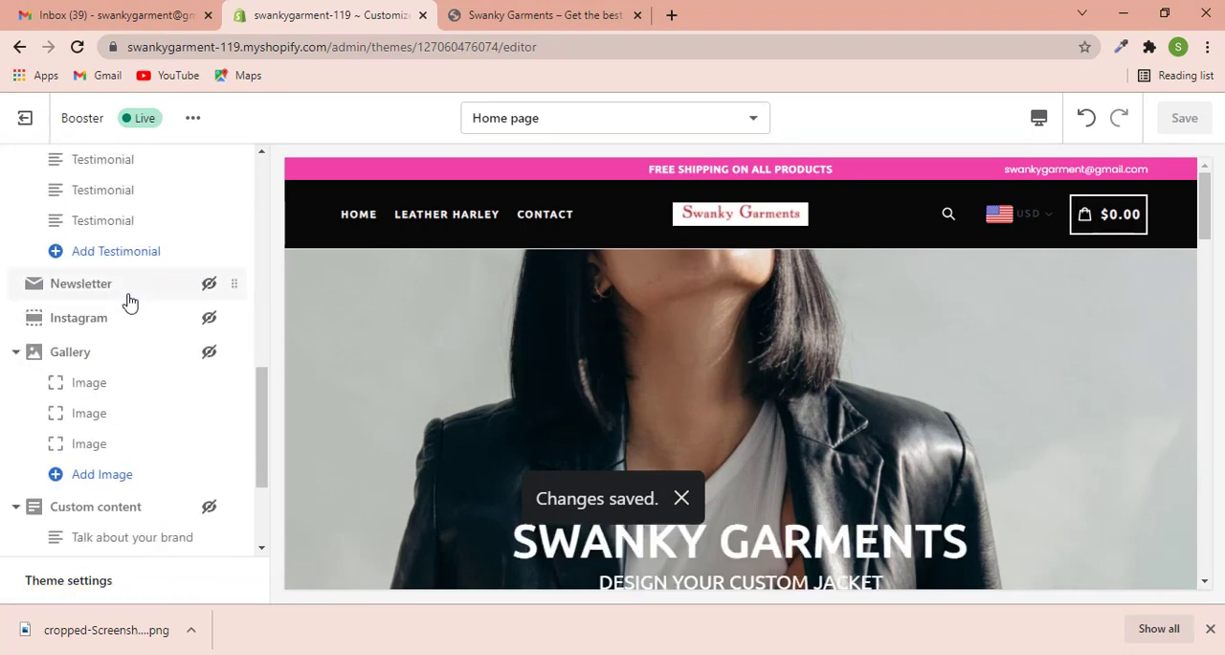
scroll(128, 301, up, 10)
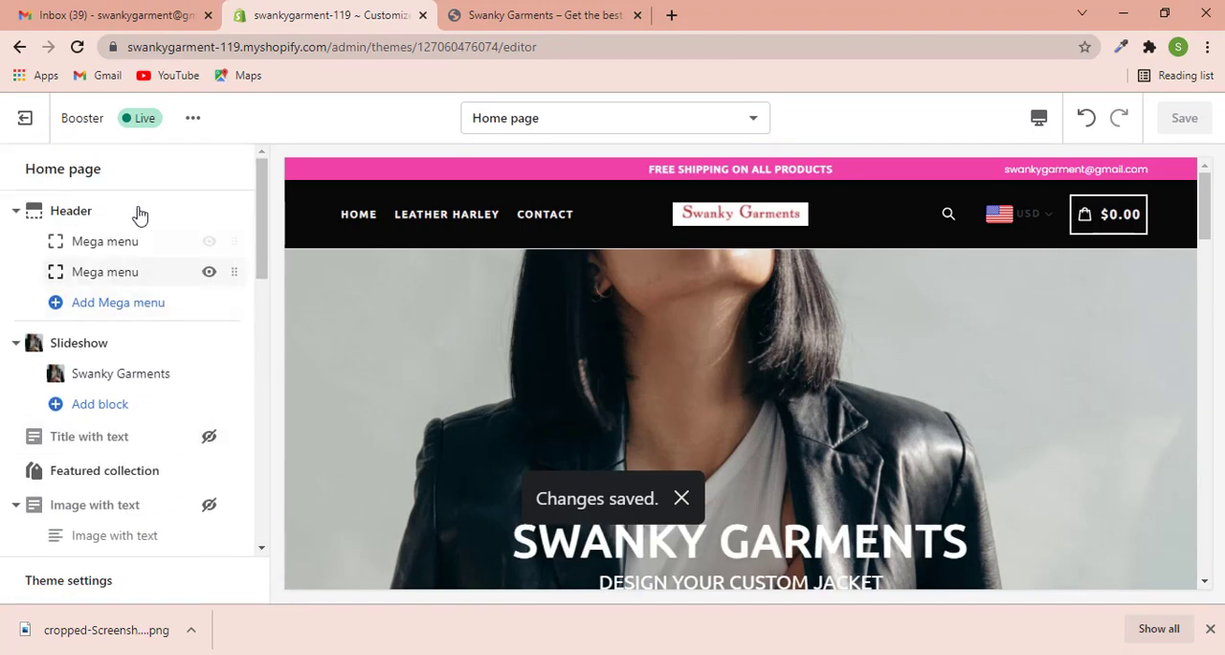
scroll(91, 388, down, 5)
scroll(91, 388, down, 10)
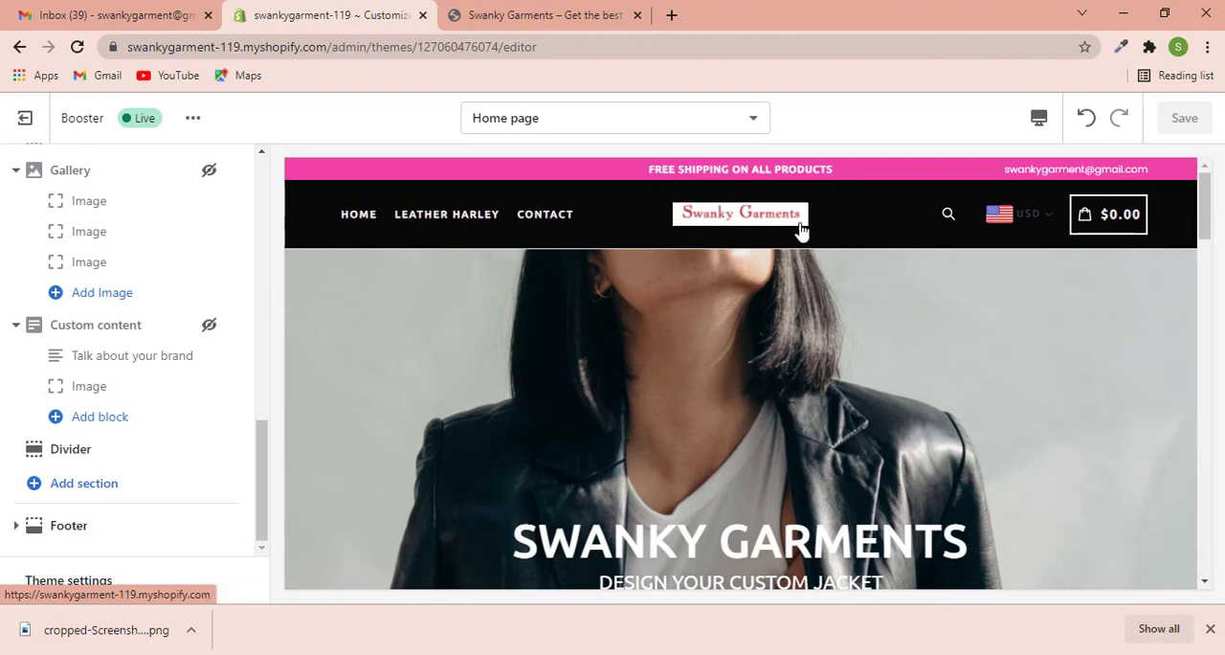
click(89, 578)
click(23, 169)
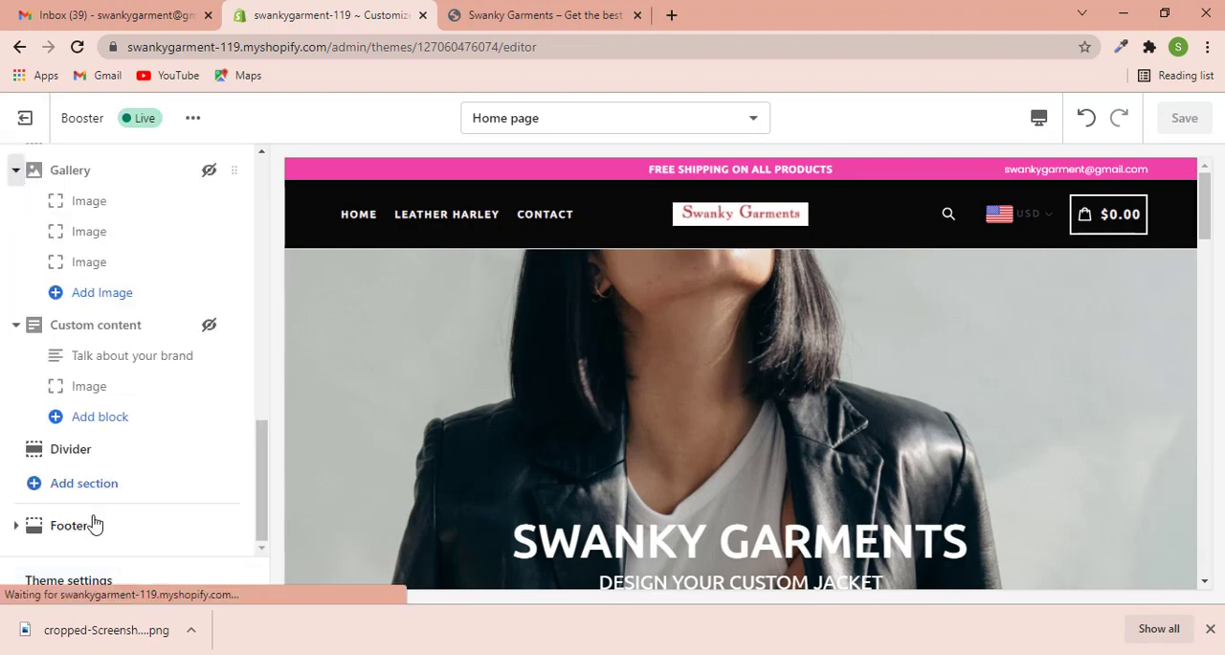
click(83, 582)
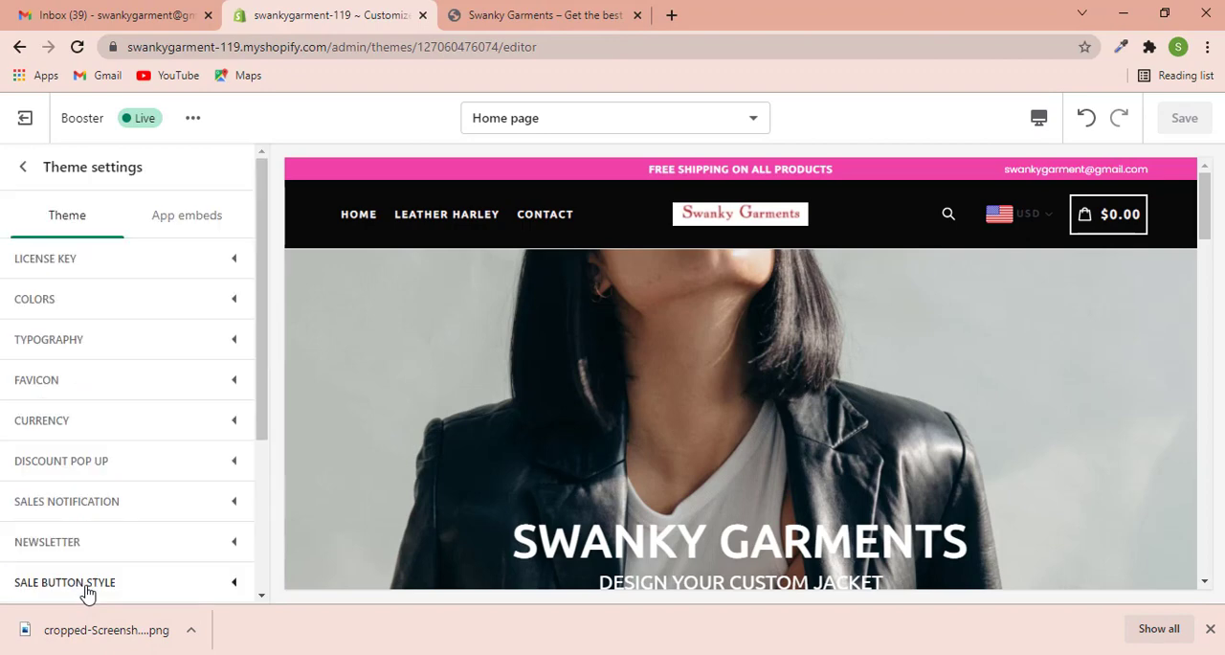
click(103, 304)
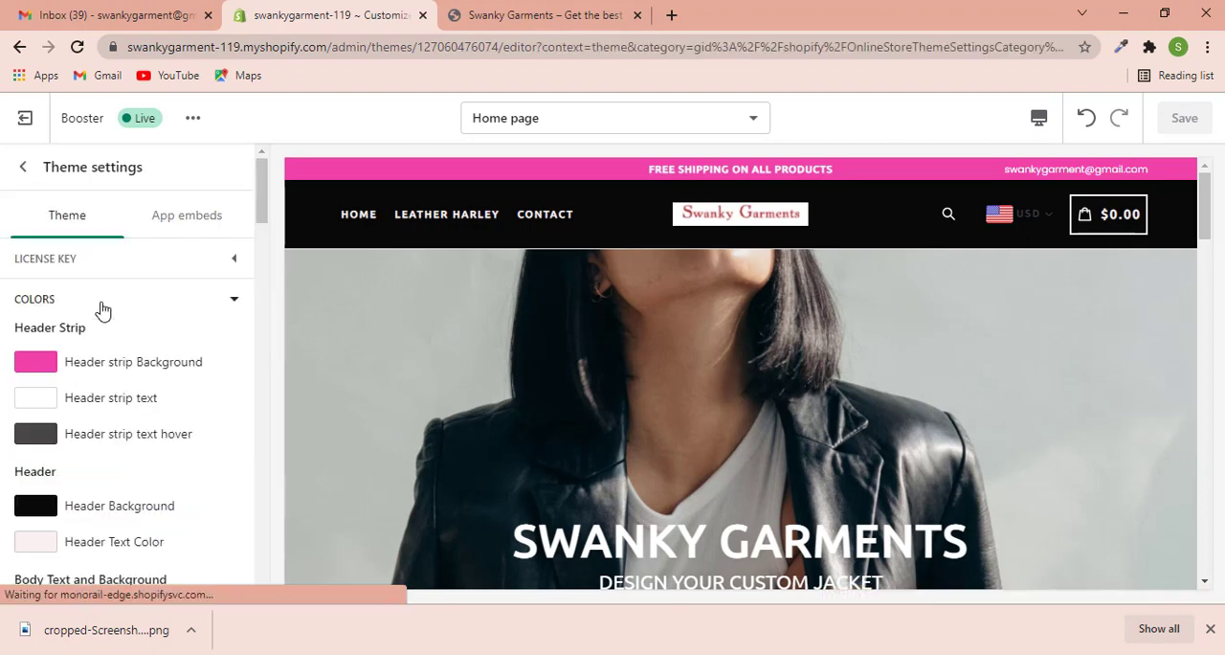
- Set the Header Background color to white, FFFFFF
scroll(167, 333, down, 1)
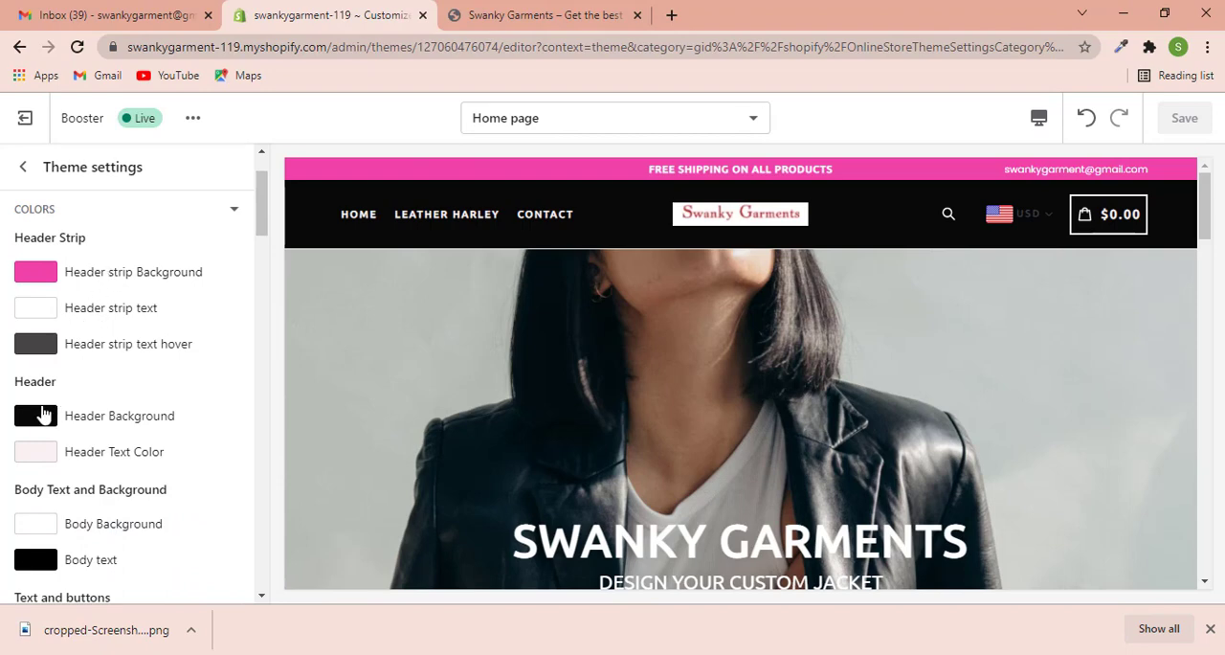
scroll(95, 380, down, 1)
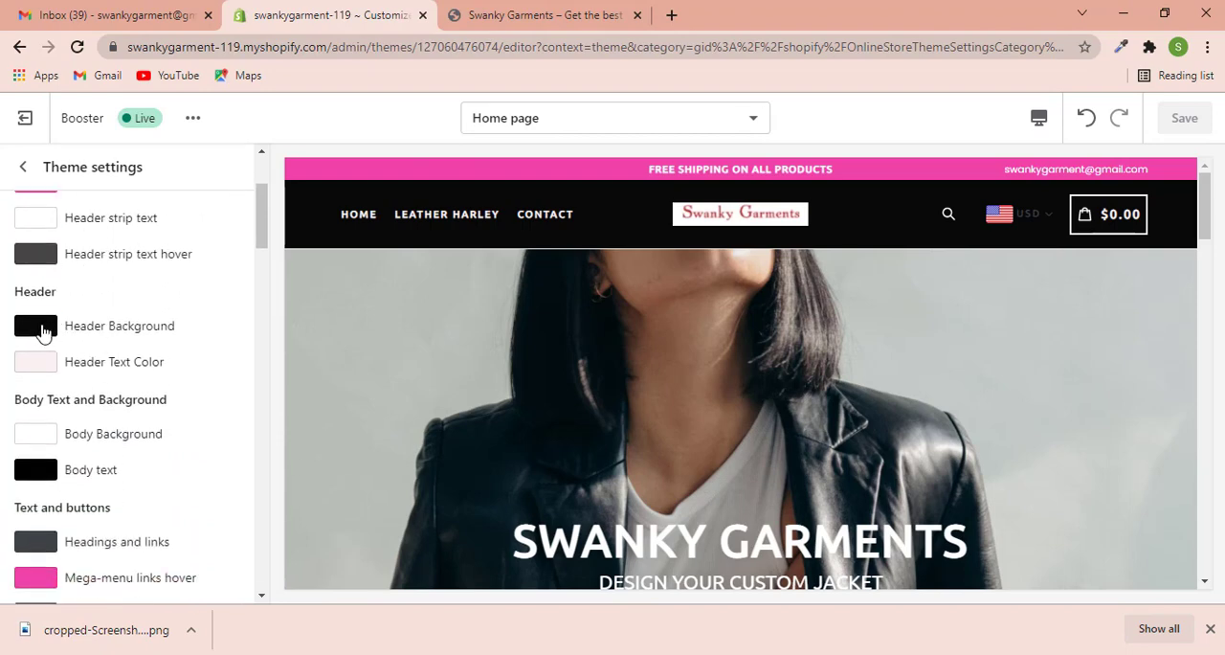
click(38, 327)
scroll(153, 527, down, 1)
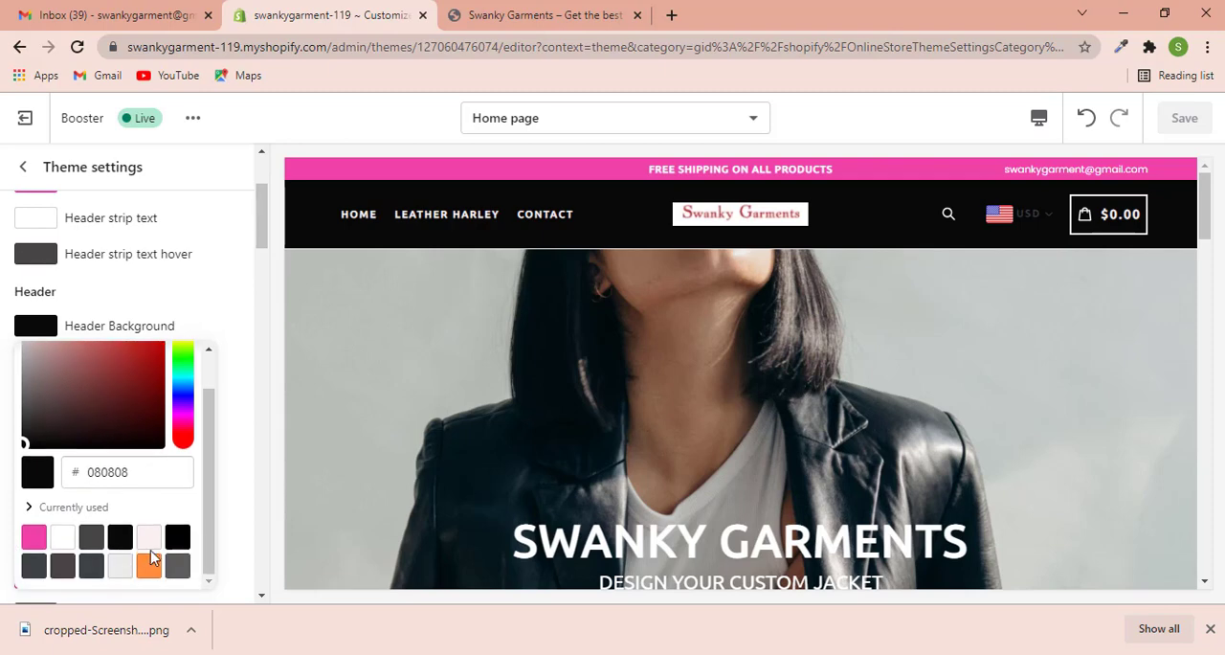
click(63, 538)
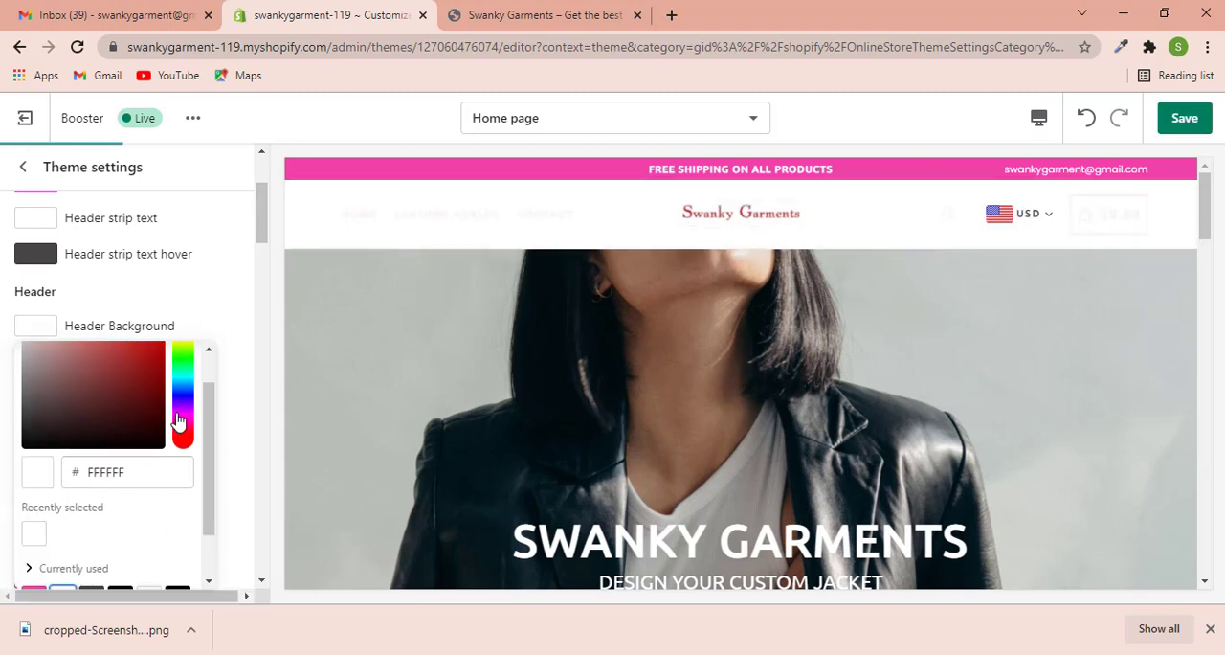
click(240, 293)
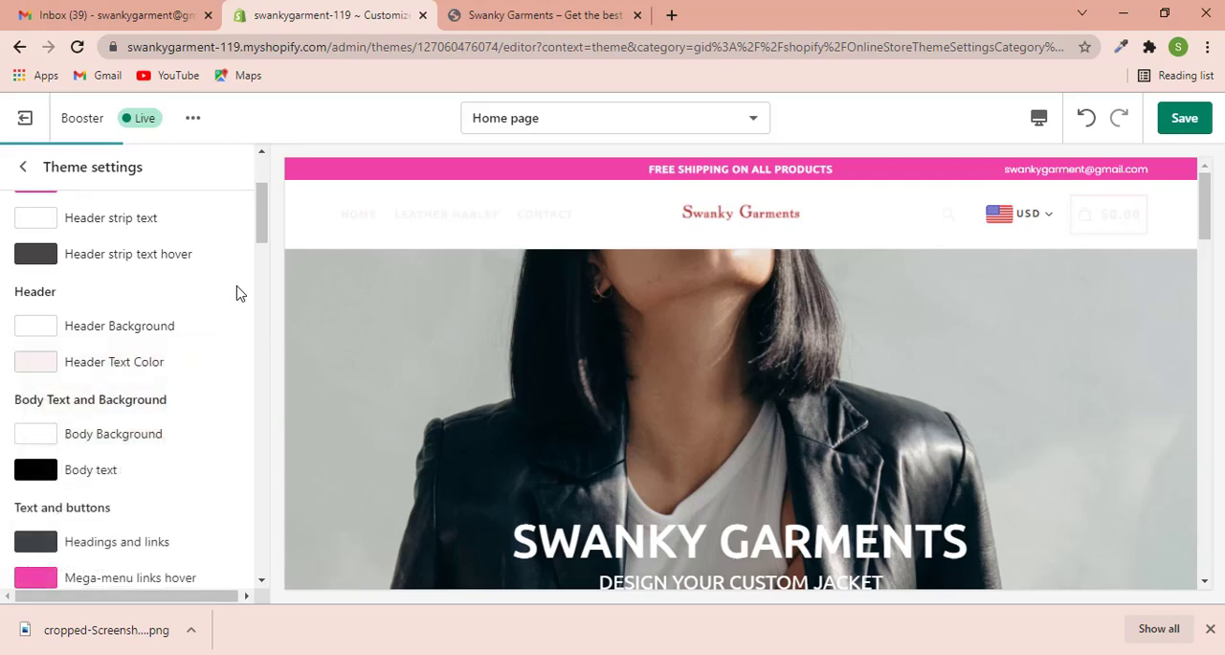
- Set the Header Text Color to near-black, about 121010, and save the theme
click(93, 372)
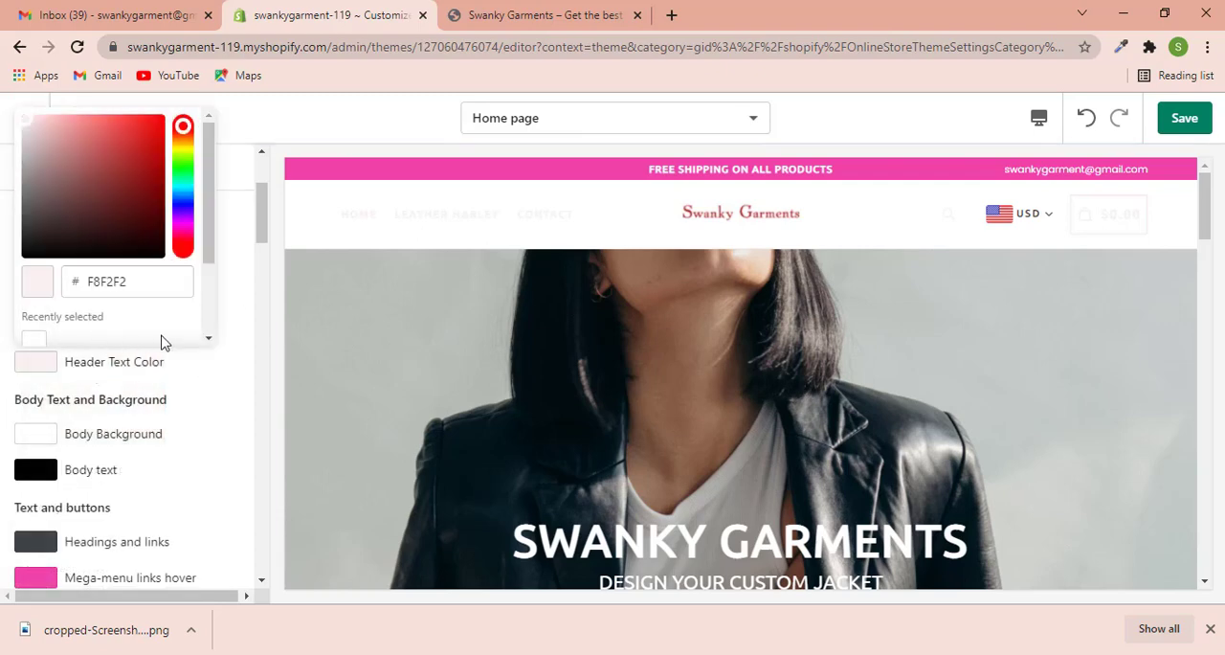
click(210, 380)
click(42, 361)
drag(26, 122, 35, 251)
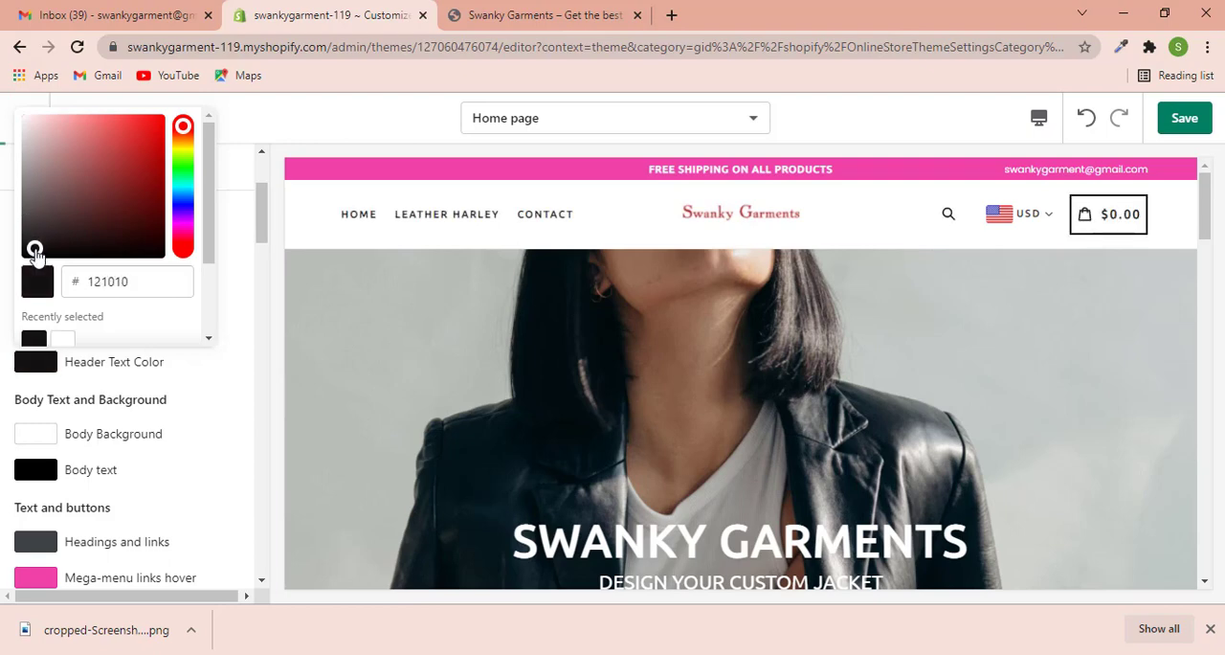
click(239, 384)
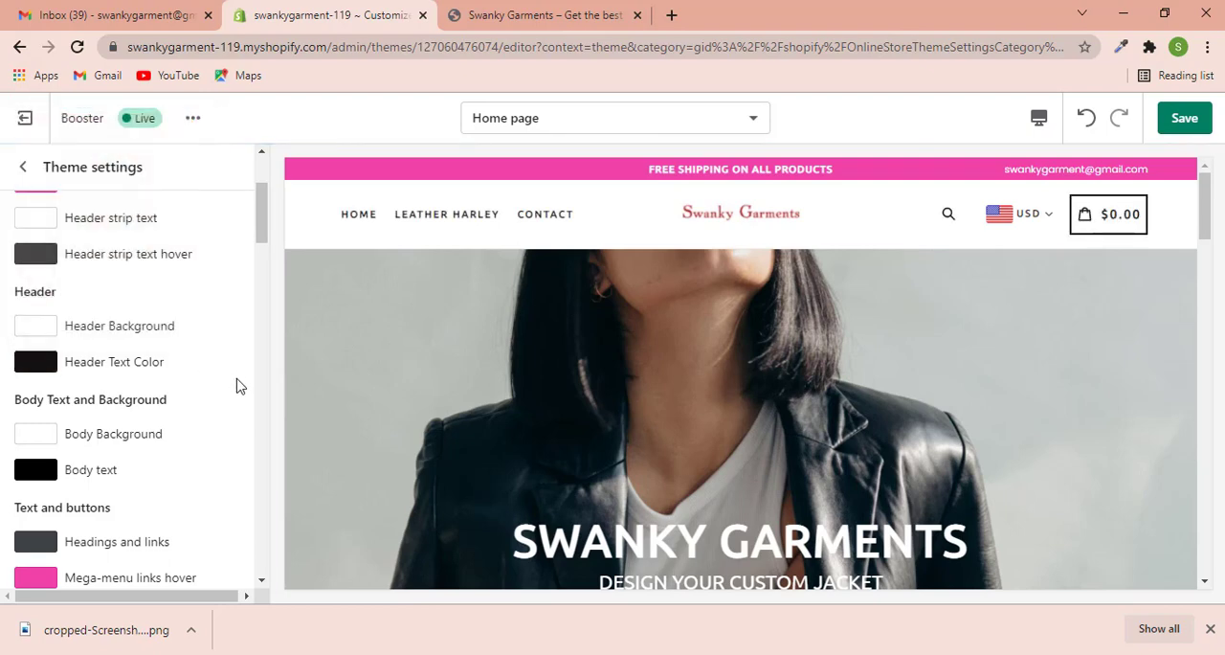
click(1179, 119)
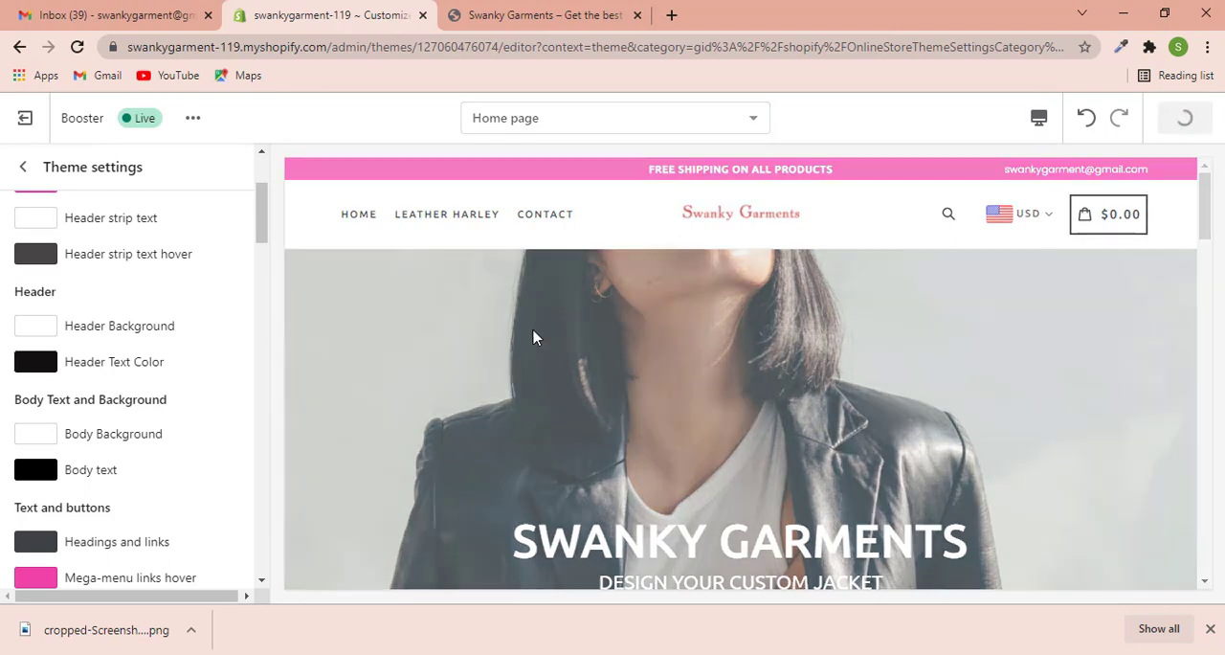
- Sample the red #B23D3A from the Swanky Garments logo with the page color picker extension and copy its code
scroll(240, 388, down, 1)
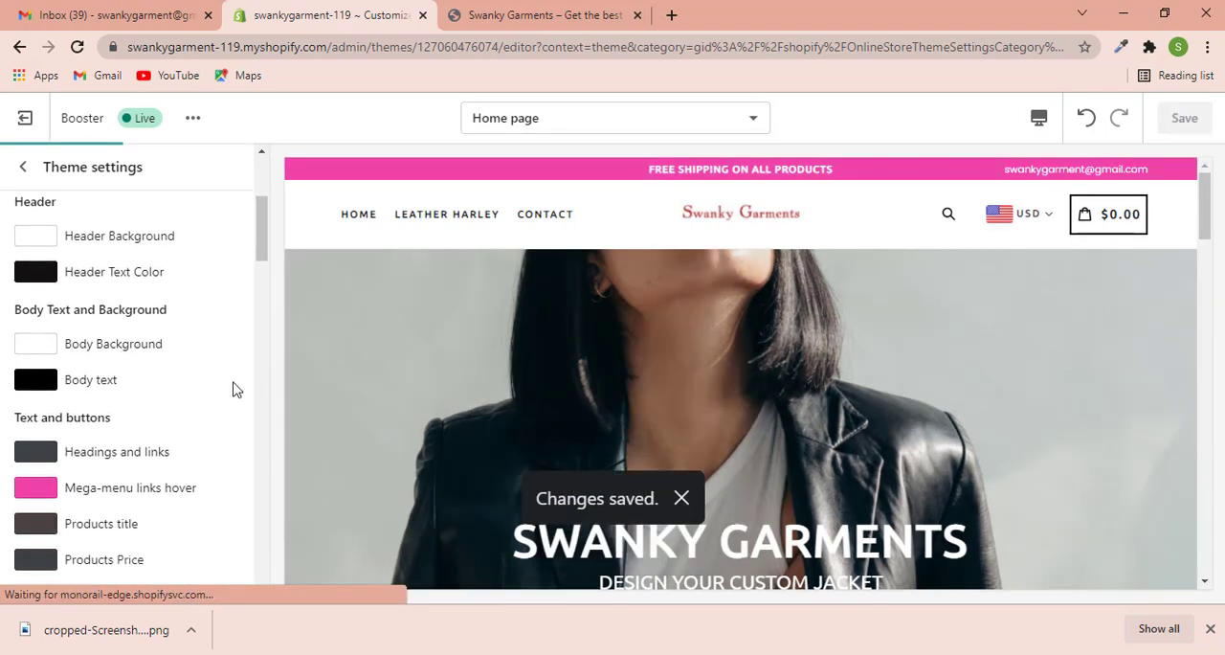
scroll(164, 381, up, 1)
scroll(156, 405, down, 10)
scroll(156, 406, up, 7)
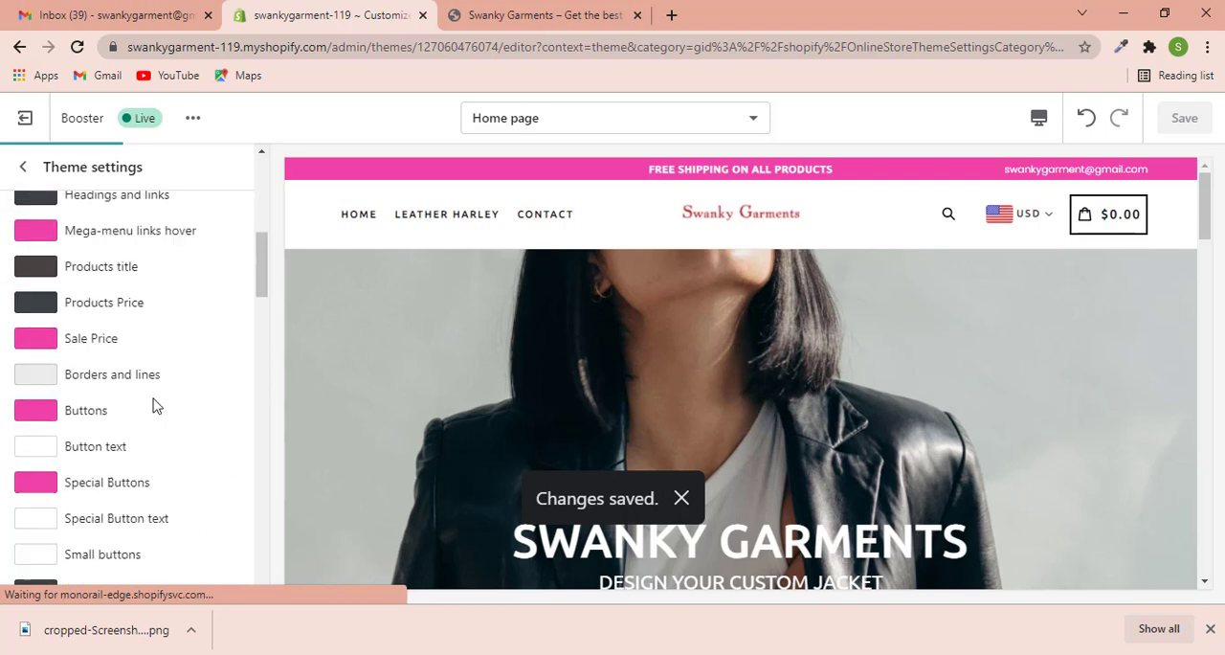
scroll(157, 406, up, 5)
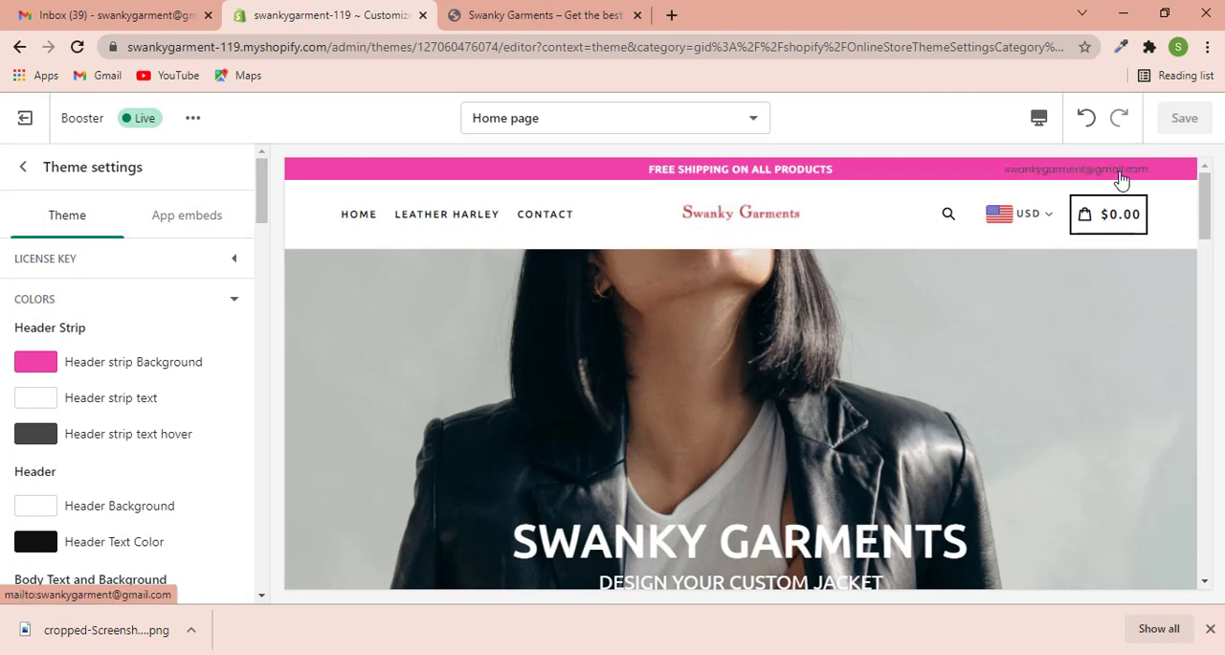
click(1120, 48)
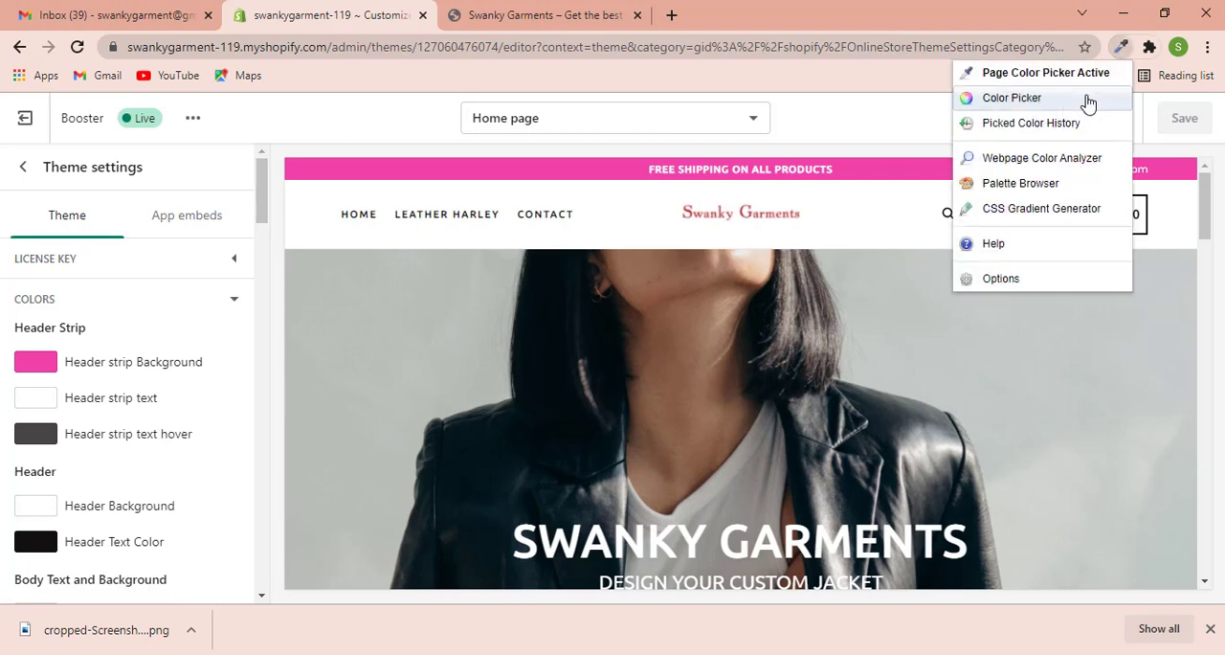
click(1007, 76)
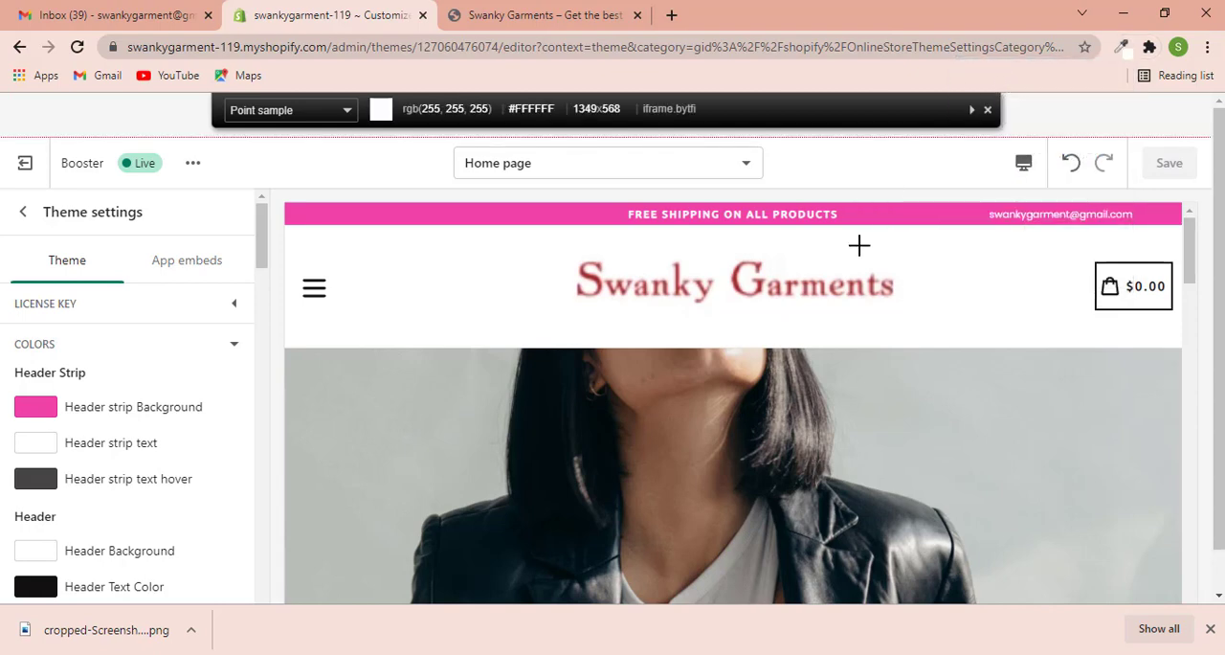
click(597, 281)
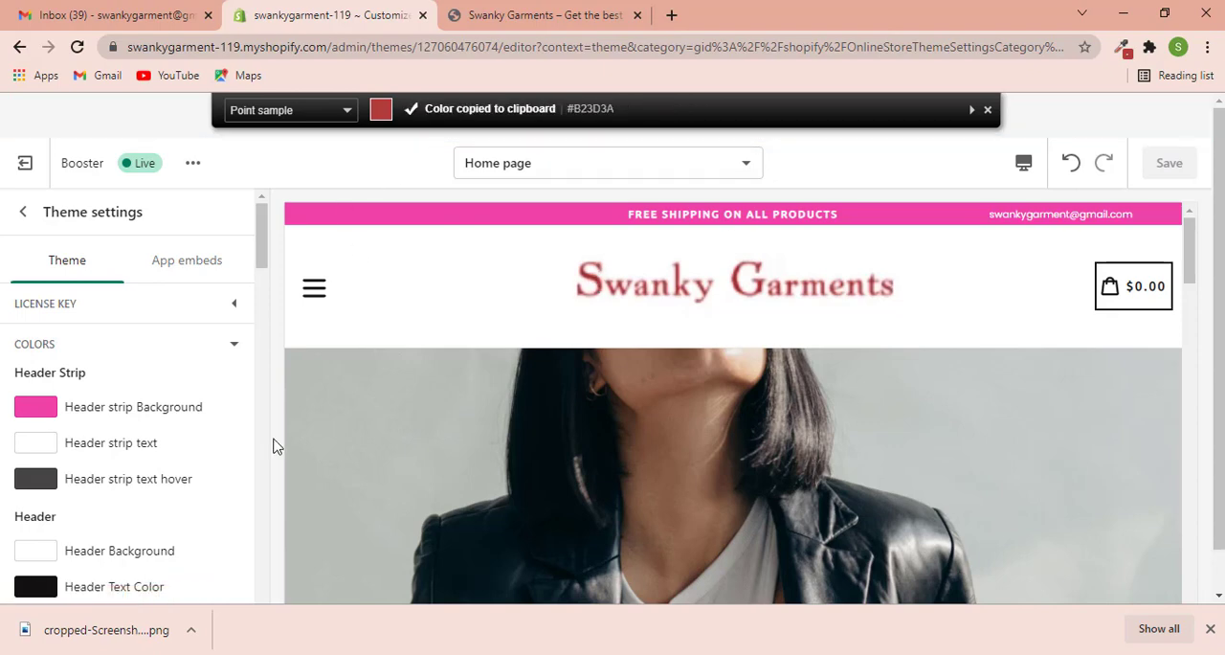
- Set the Mega-menu links hover color to the copied brand red, B23D3A
scroll(131, 446, down, 5)
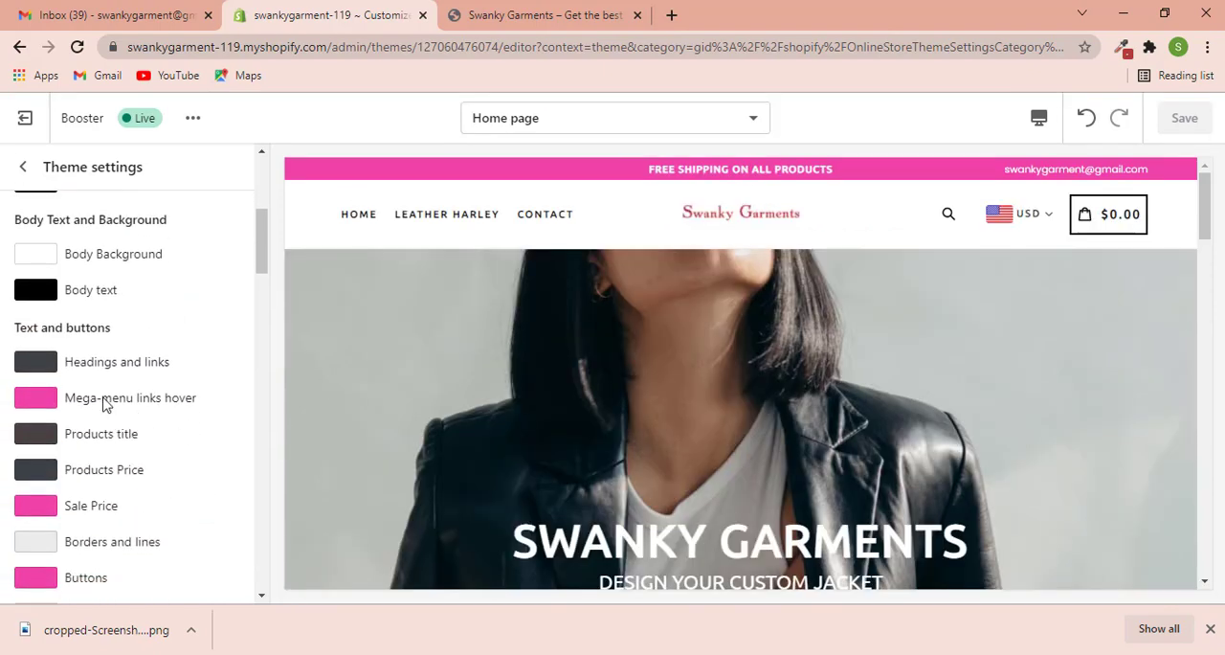
click(105, 404)
drag(132, 289, 86, 284)
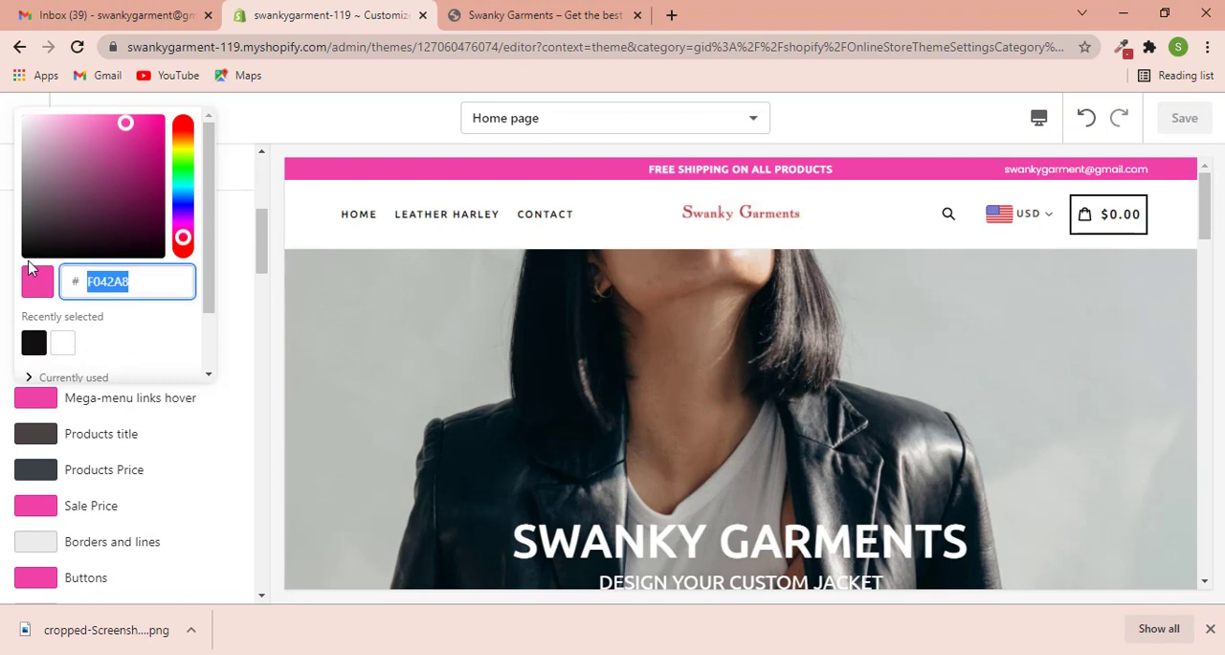
key(ctrl+v)
click(175, 426)
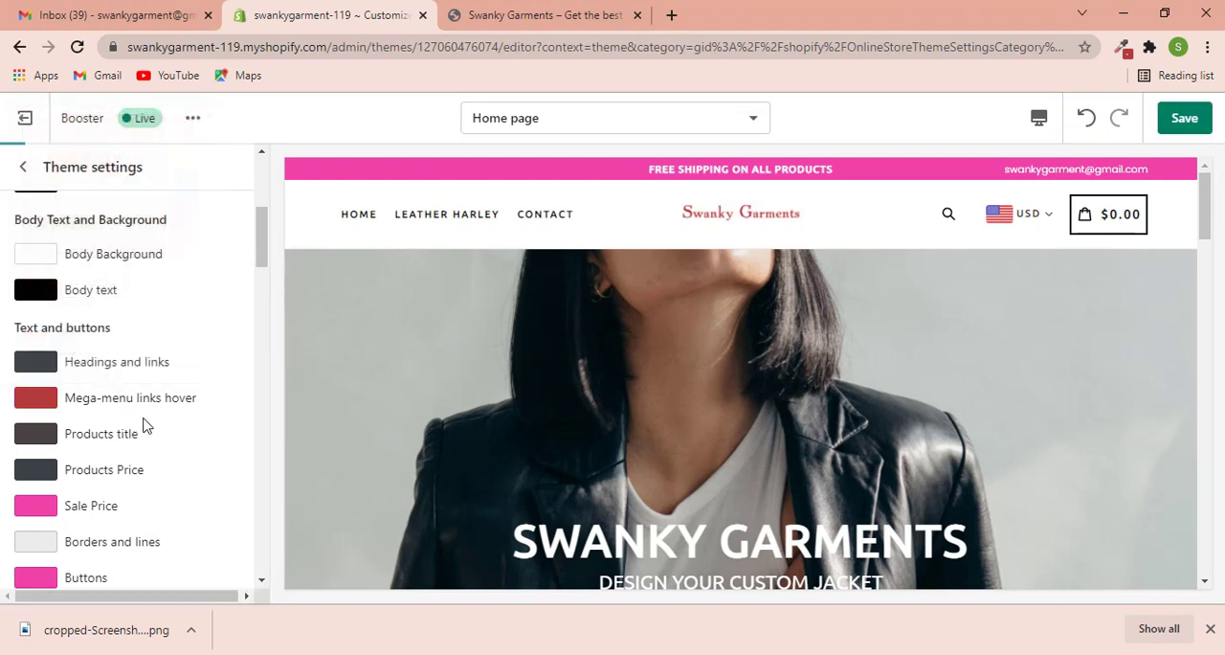
- Set the Sale Price color under Text and buttons to B23D3A
scroll(141, 440, down, 1)
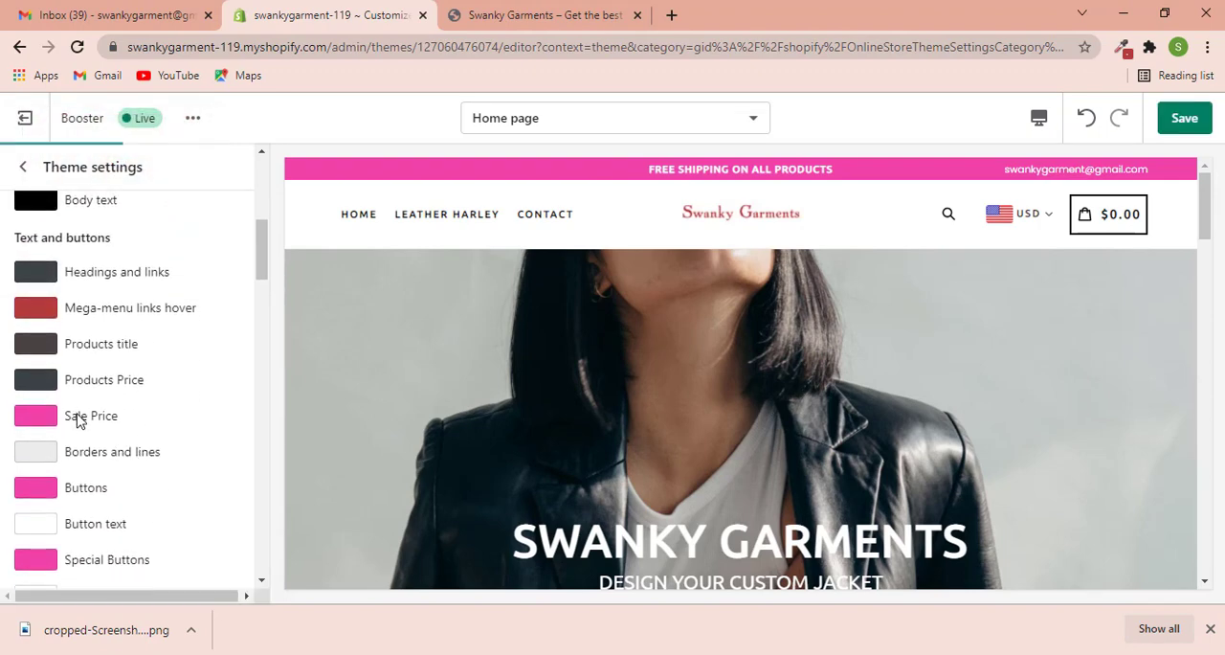
click(80, 421)
drag(147, 289, 55, 278)
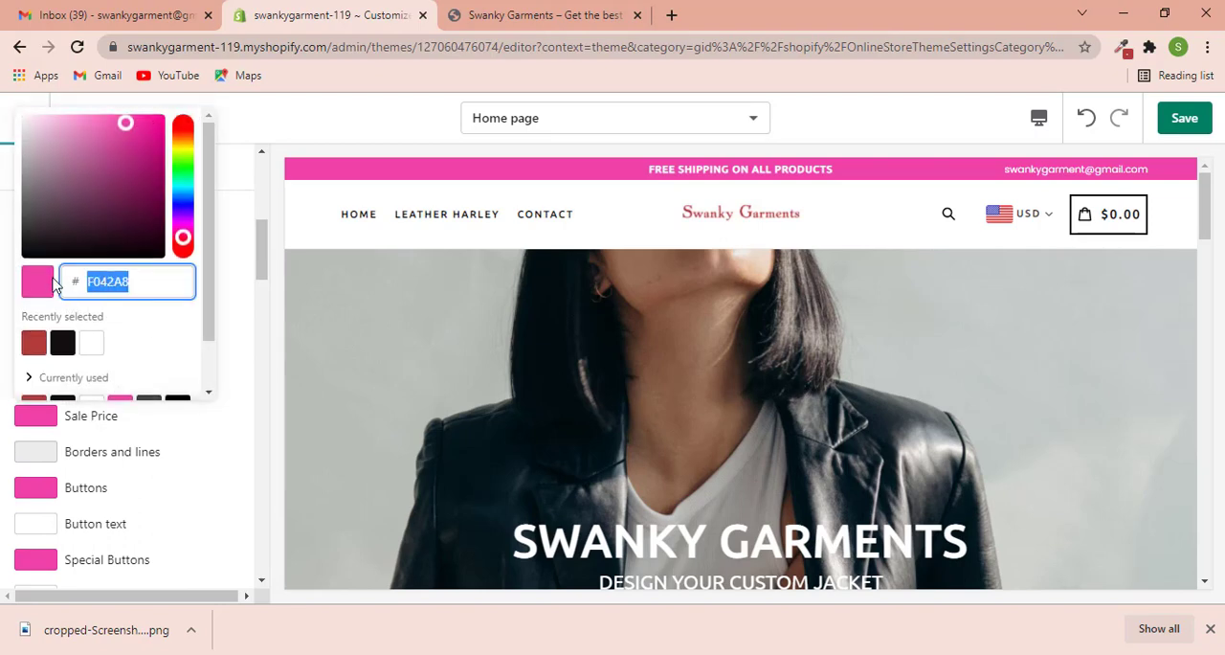
key(ctrl+v)
click(214, 466)
- Set the Buttons color under Text and buttons to B23D3A
scroll(153, 437, down, 2)
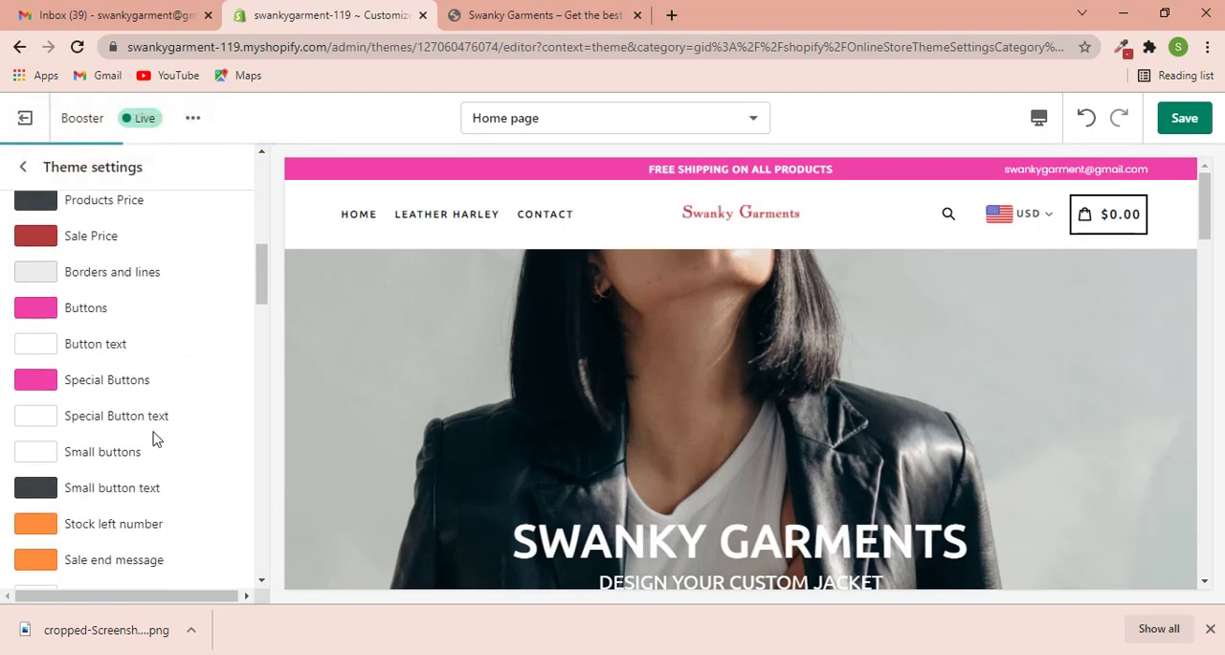
click(83, 310)
drag(133, 506, 31, 509)
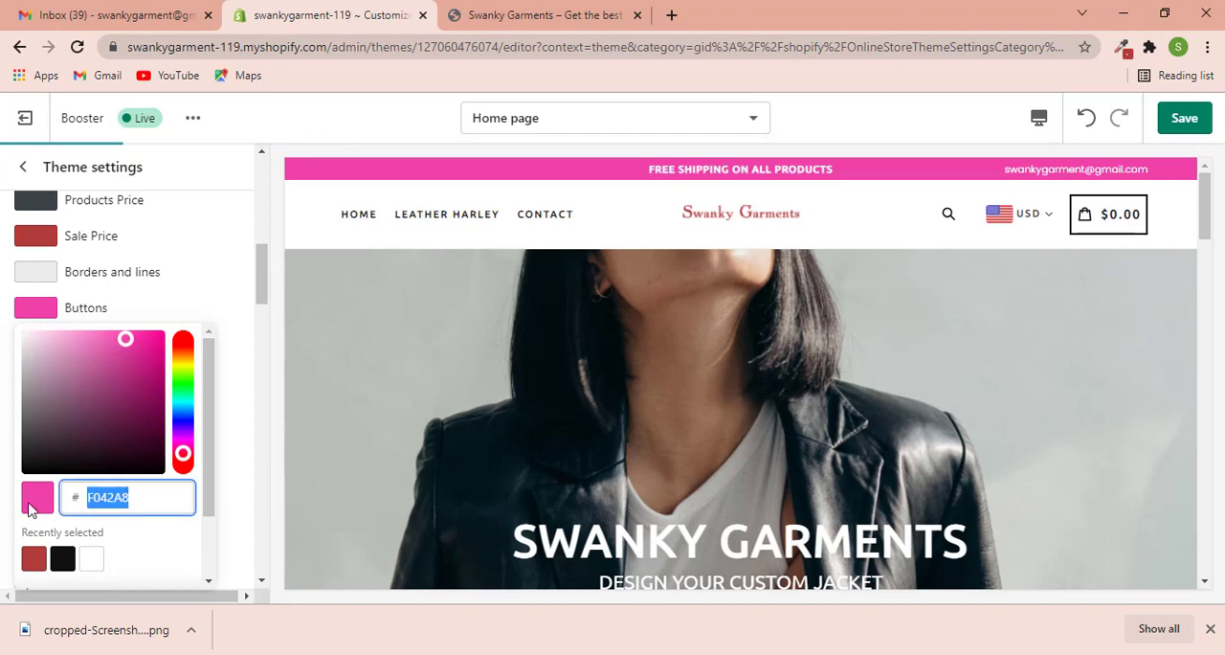
key(ctrl+v)
click(226, 496)
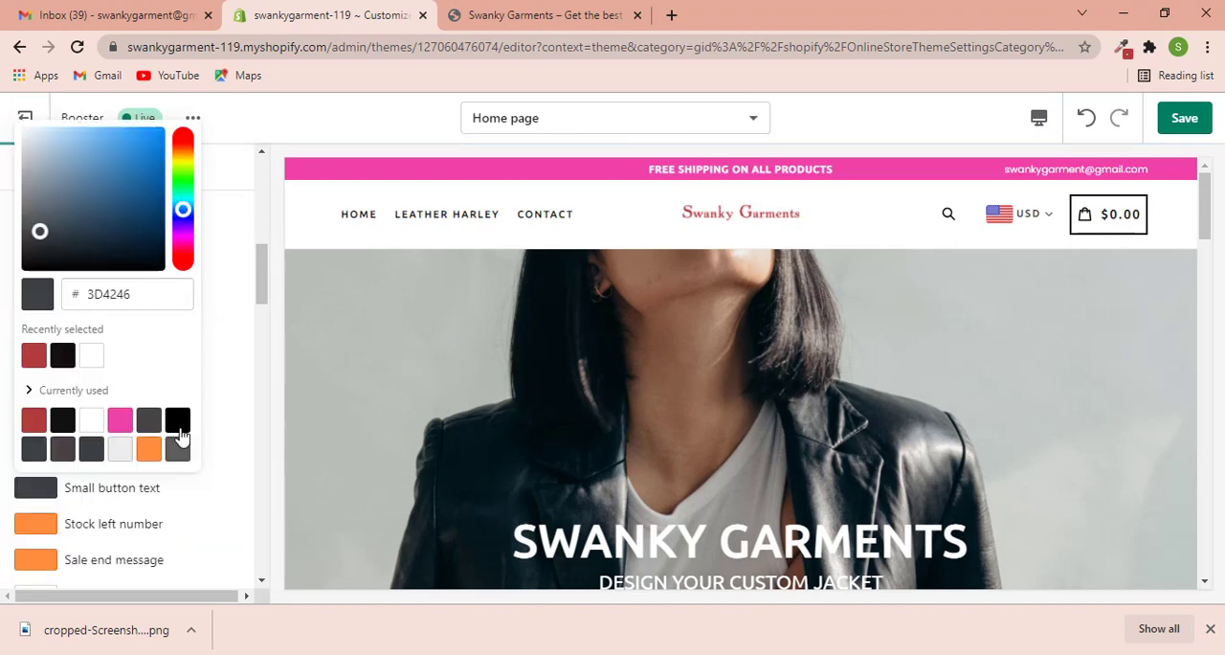
click(222, 369)
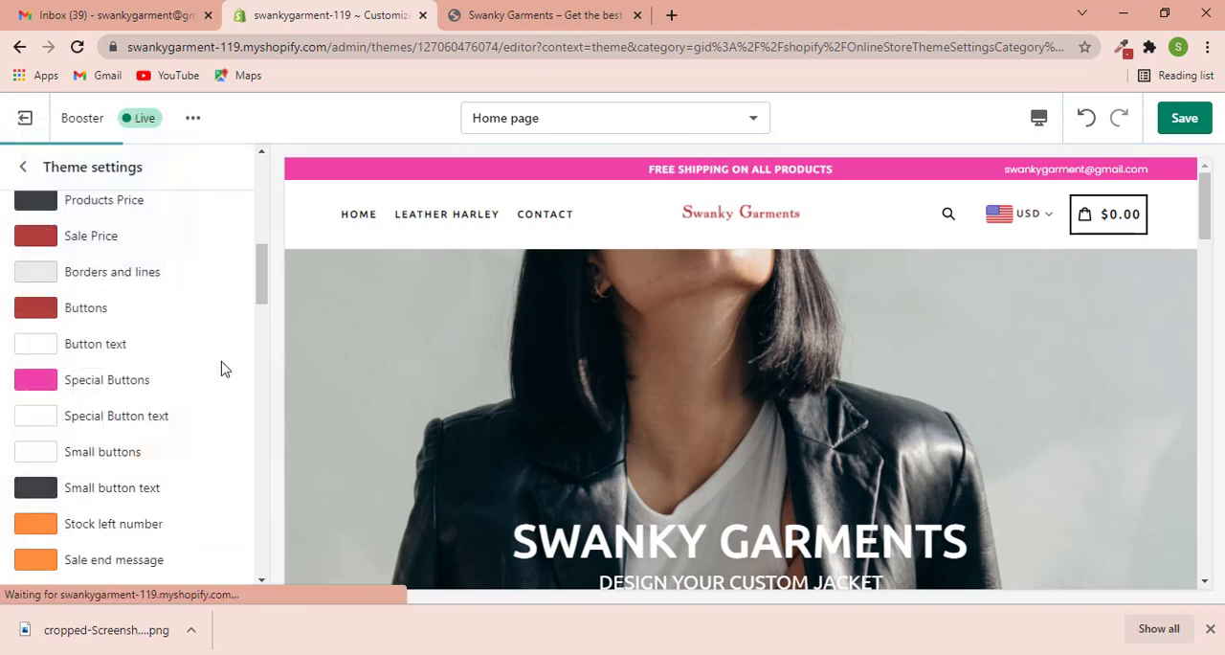
- Set the Special Buttons color to the brand red, B23D3A
click(107, 391)
drag(137, 281, 52, 284)
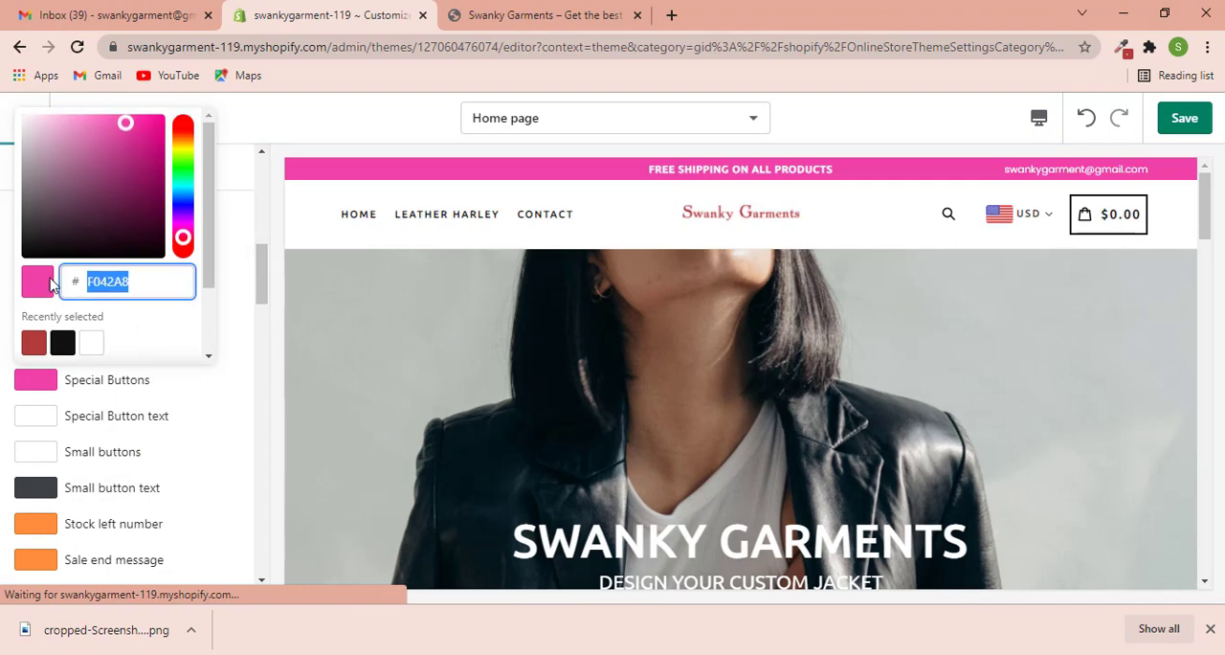
key(ctrl+v)
click(240, 405)
- Set the Stock left number color to B23D3A
scroll(186, 424, down, 3)
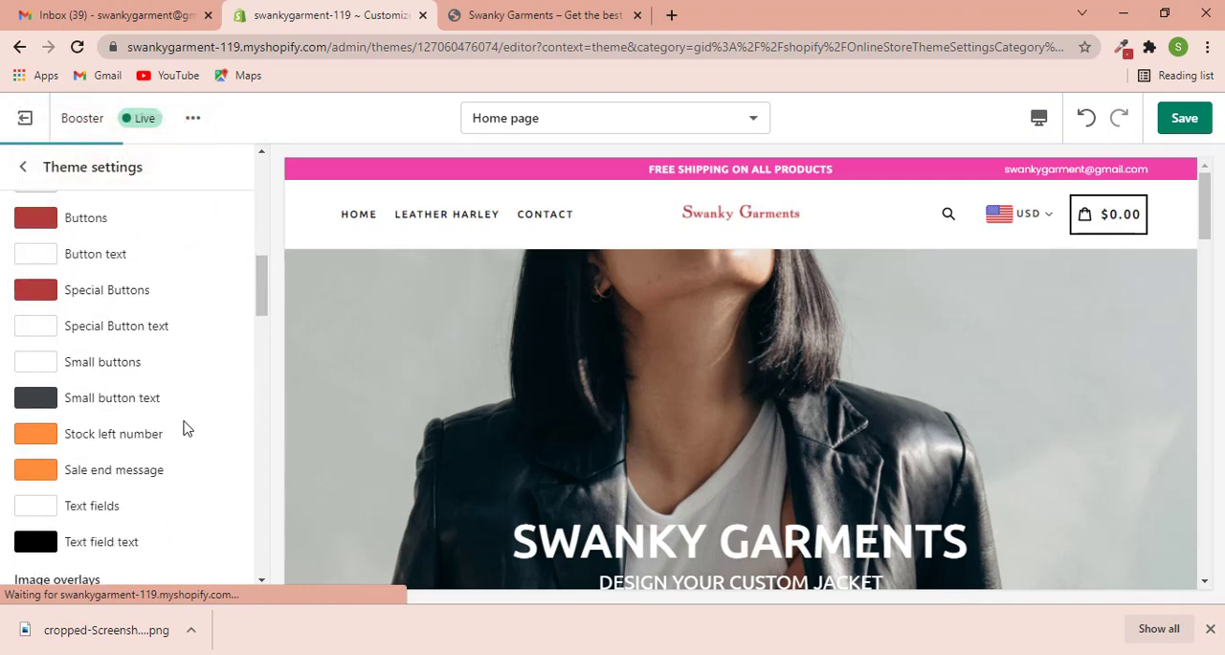
scroll(111, 362, up, 1)
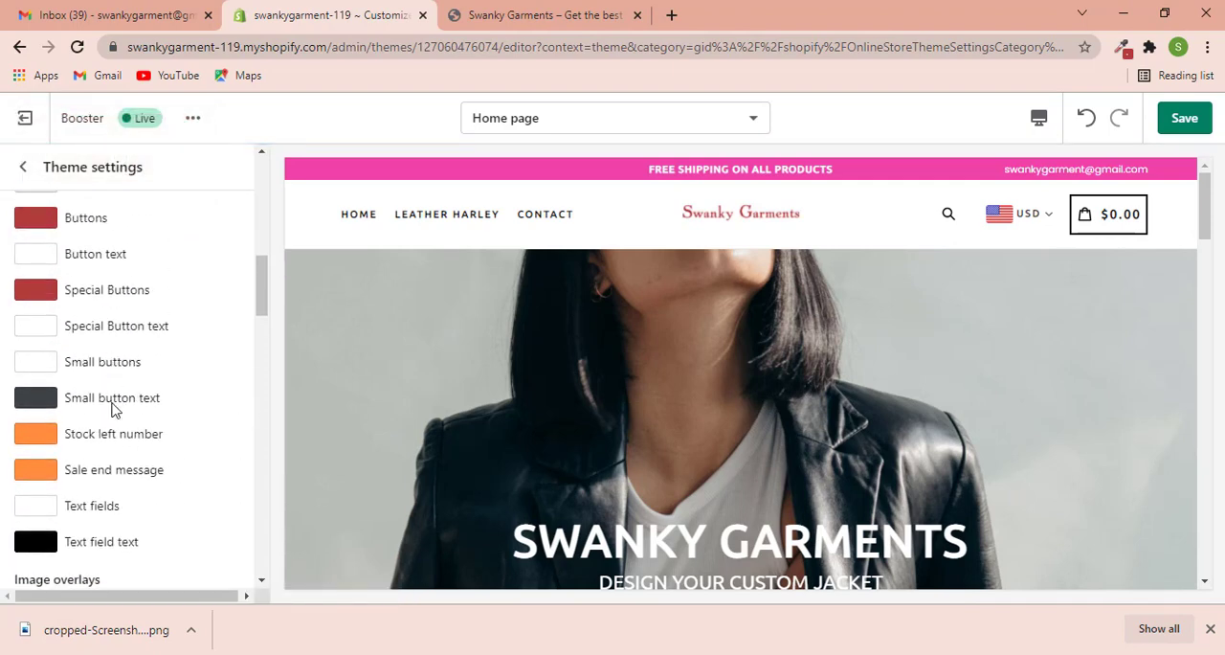
click(112, 436)
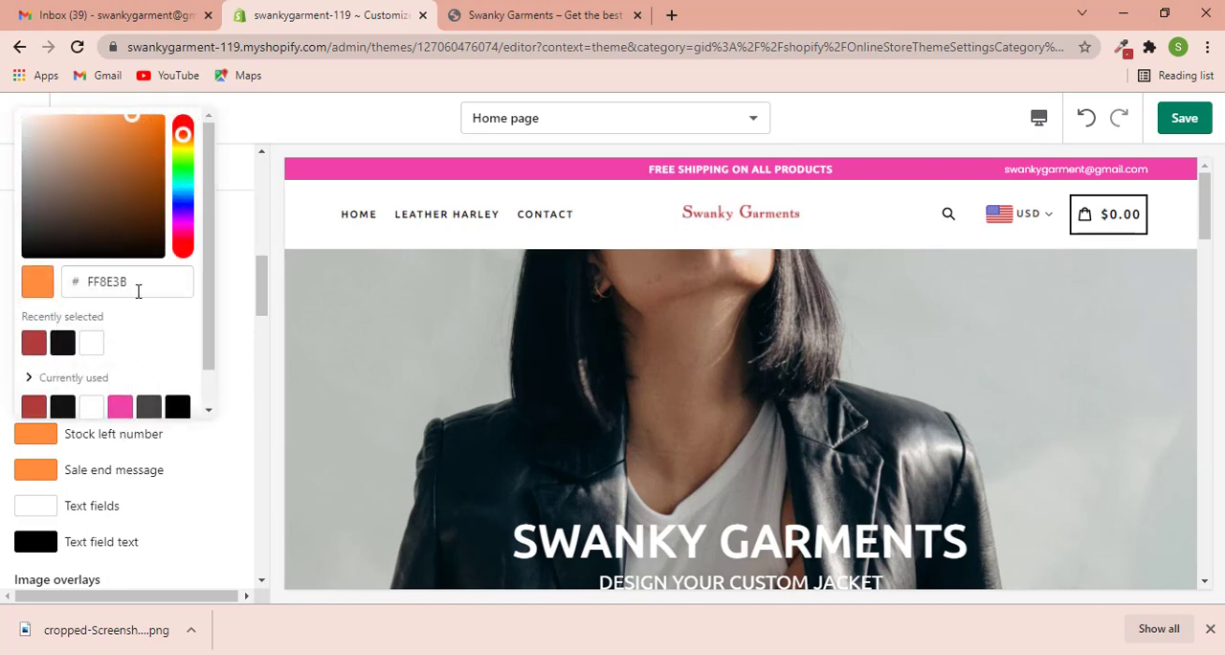
double_click(138, 291)
key(ctrl+v)
click(229, 408)
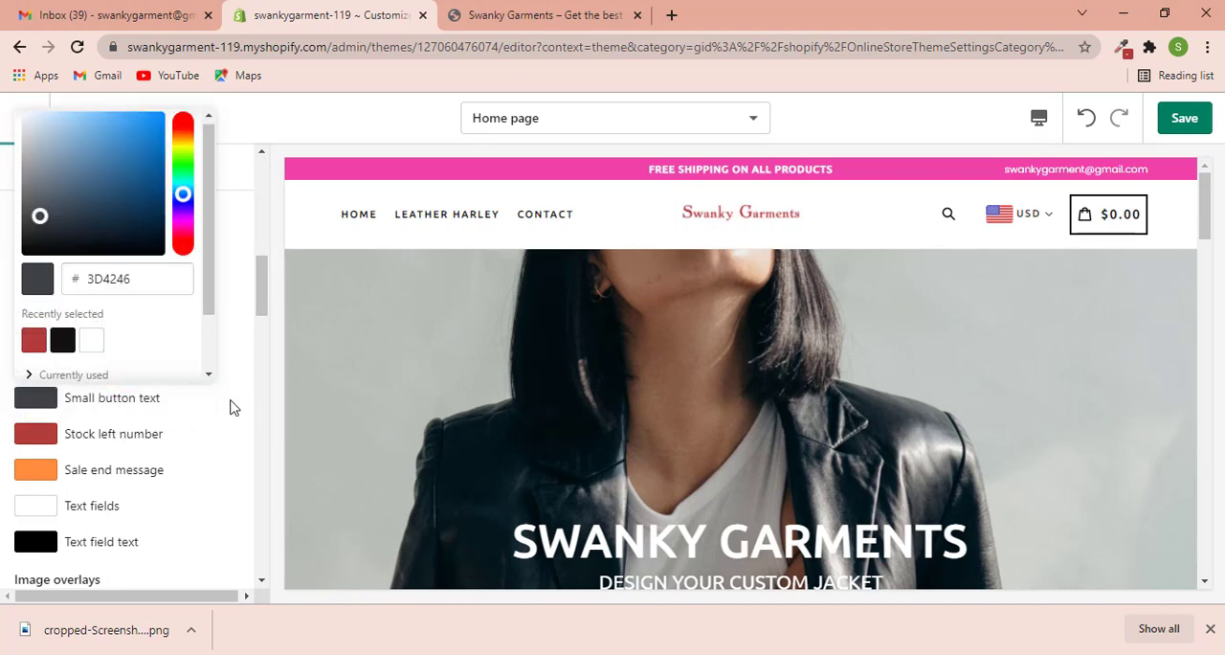
- Set the Sale end message color to B23D3A
scroll(168, 434, down, 1)
click(206, 452)
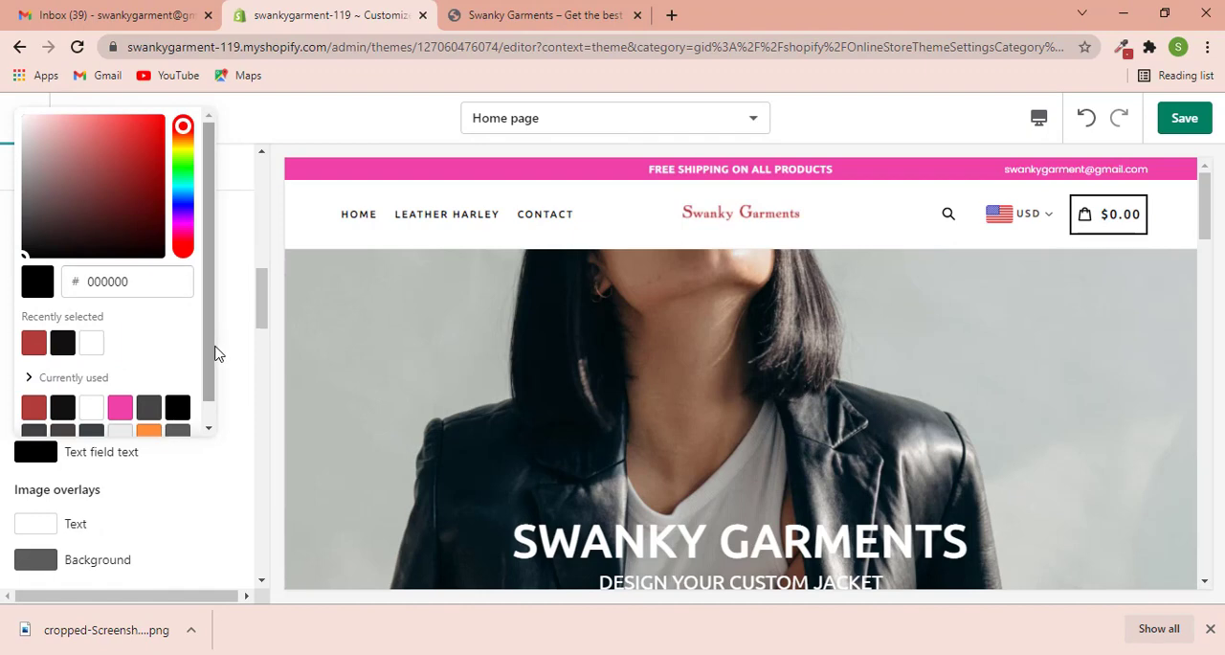
drag(213, 350, 246, 375)
click(248, 377)
click(105, 385)
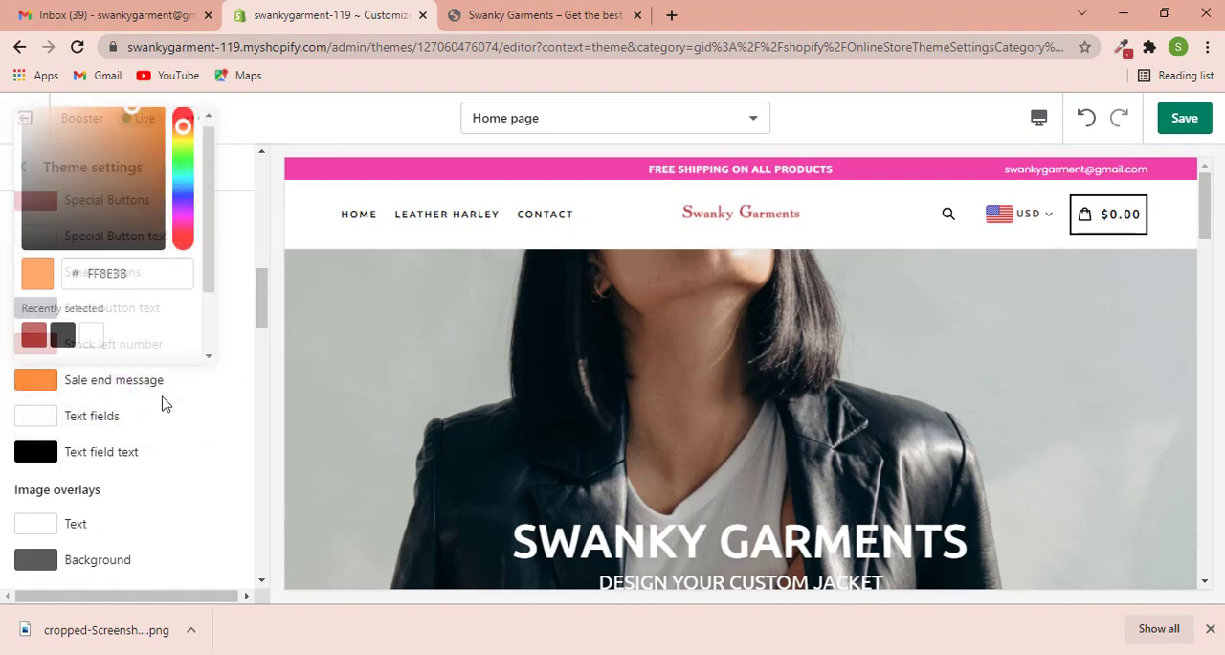
drag(144, 282, 42, 277)
key(ctrl+v)
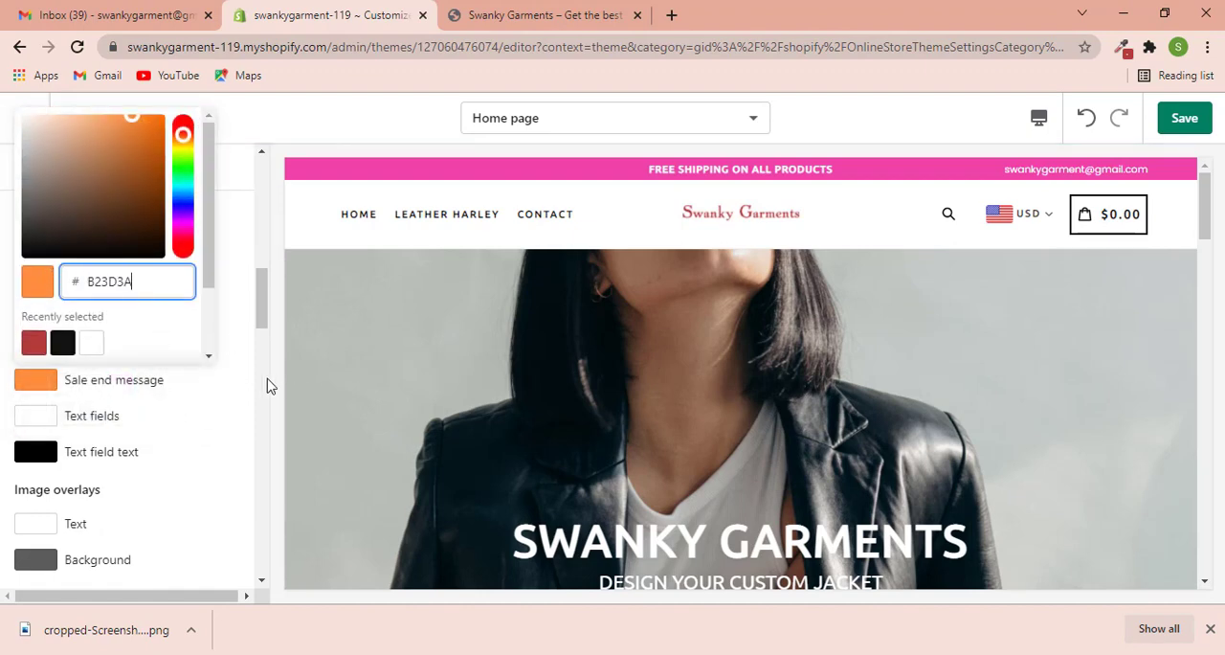
click(245, 385)
- Set the Normal bold text color, above the Collections hover color settings, to B23D3A
scroll(224, 399, down, 5)
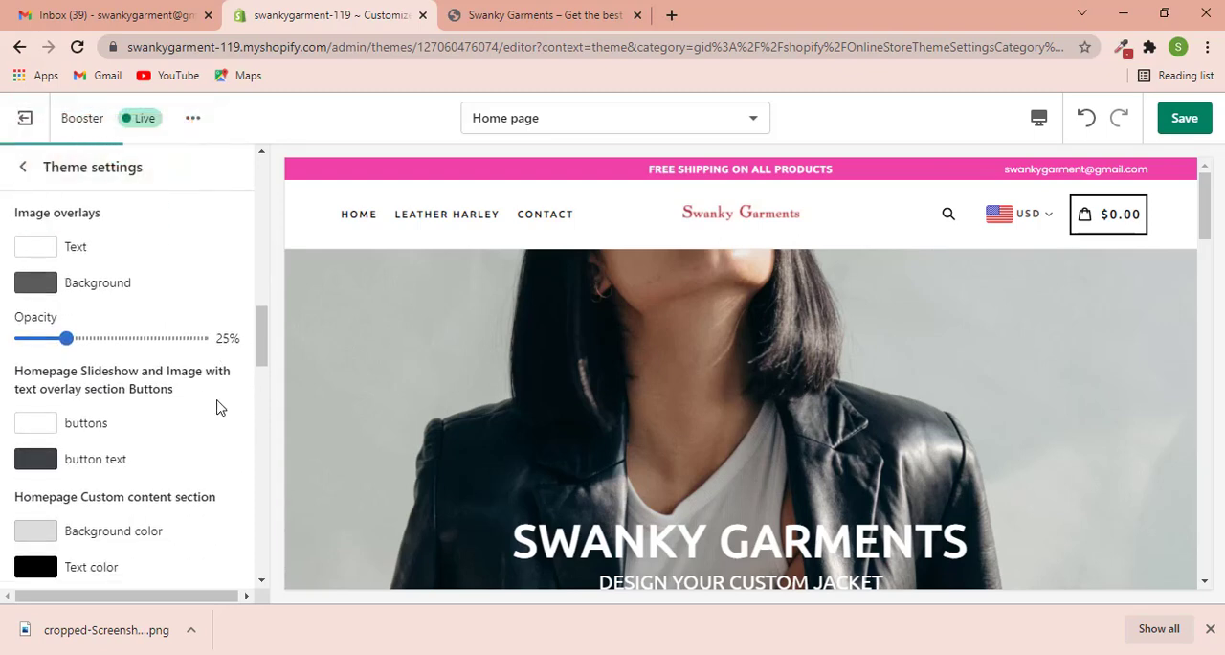
scroll(200, 405, down, 2)
click(141, 364)
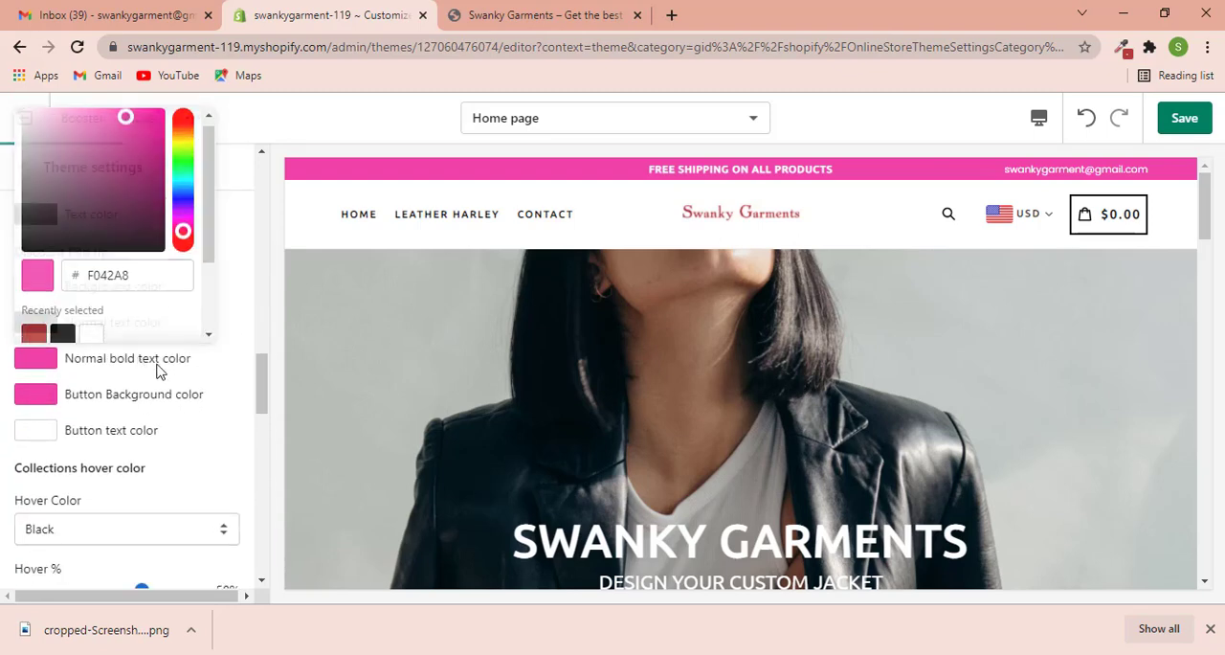
drag(139, 281, 82, 277)
key(ctrl+v)
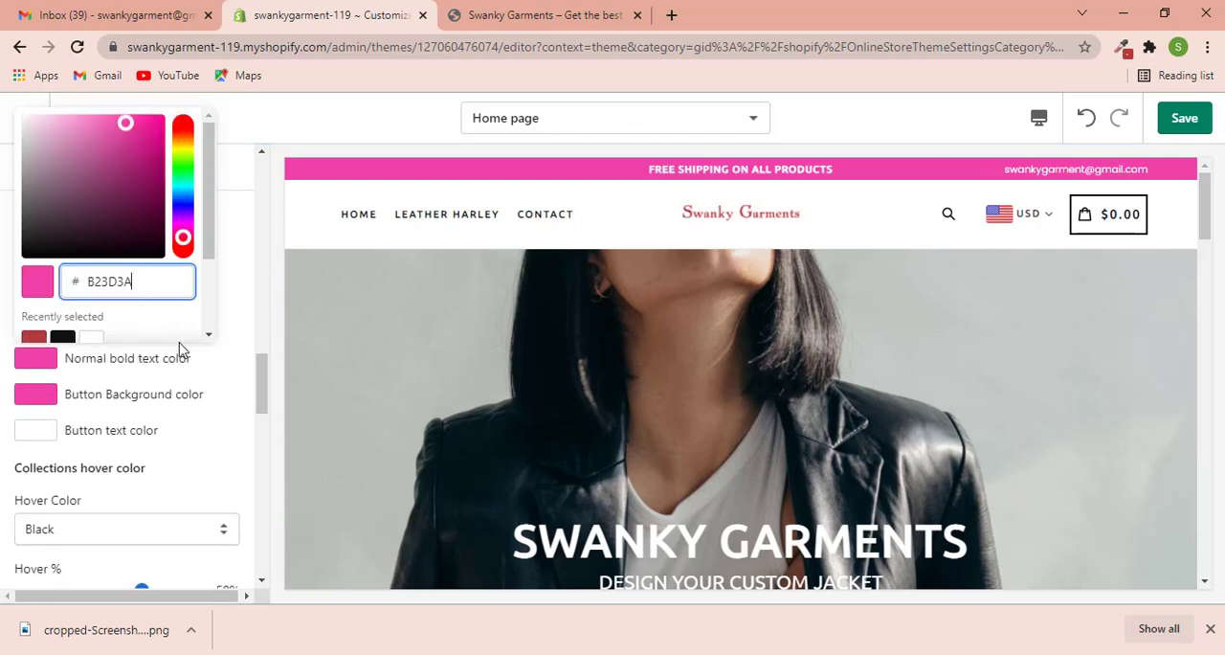
- Set the Heading color of the Related Upsell Popup to B23D3A
scroll(150, 430, down, 8)
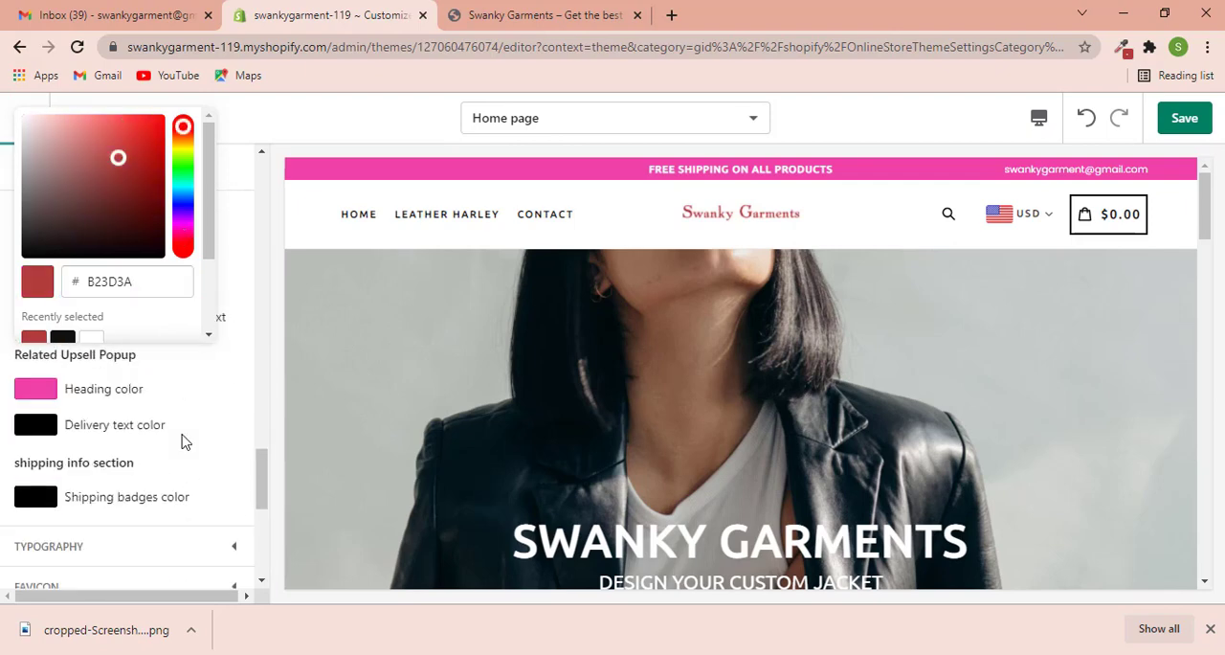
scroll(229, 414, up, 4)
scroll(243, 511, down, 4)
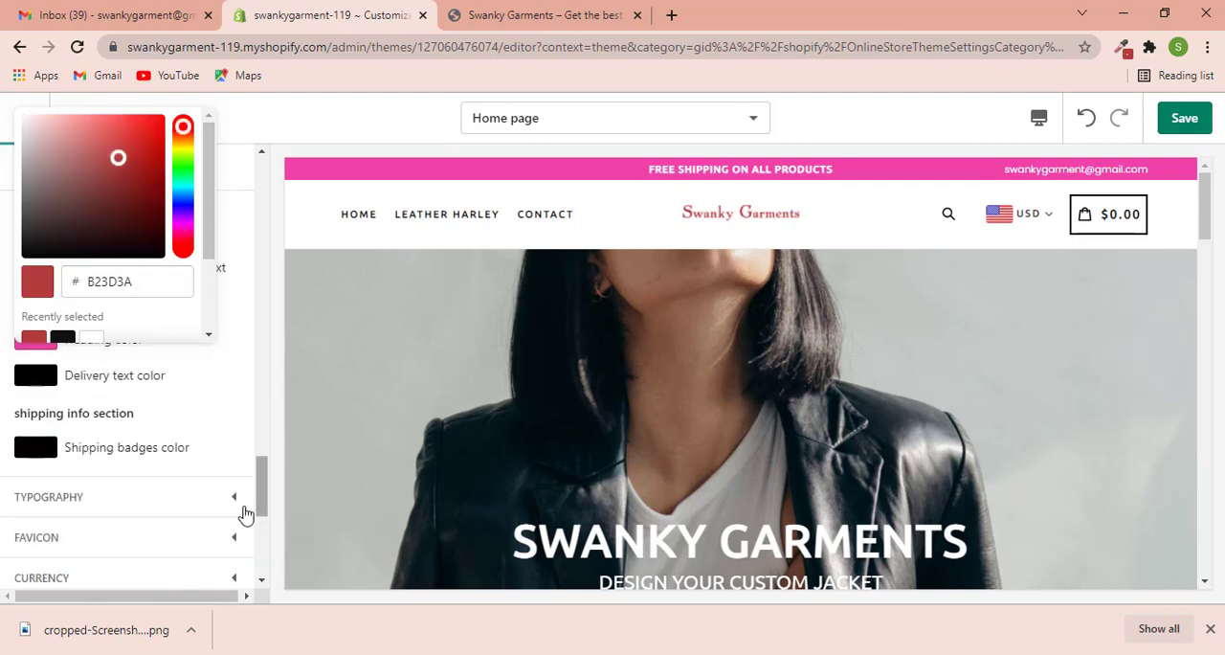
click(240, 403)
click(91, 345)
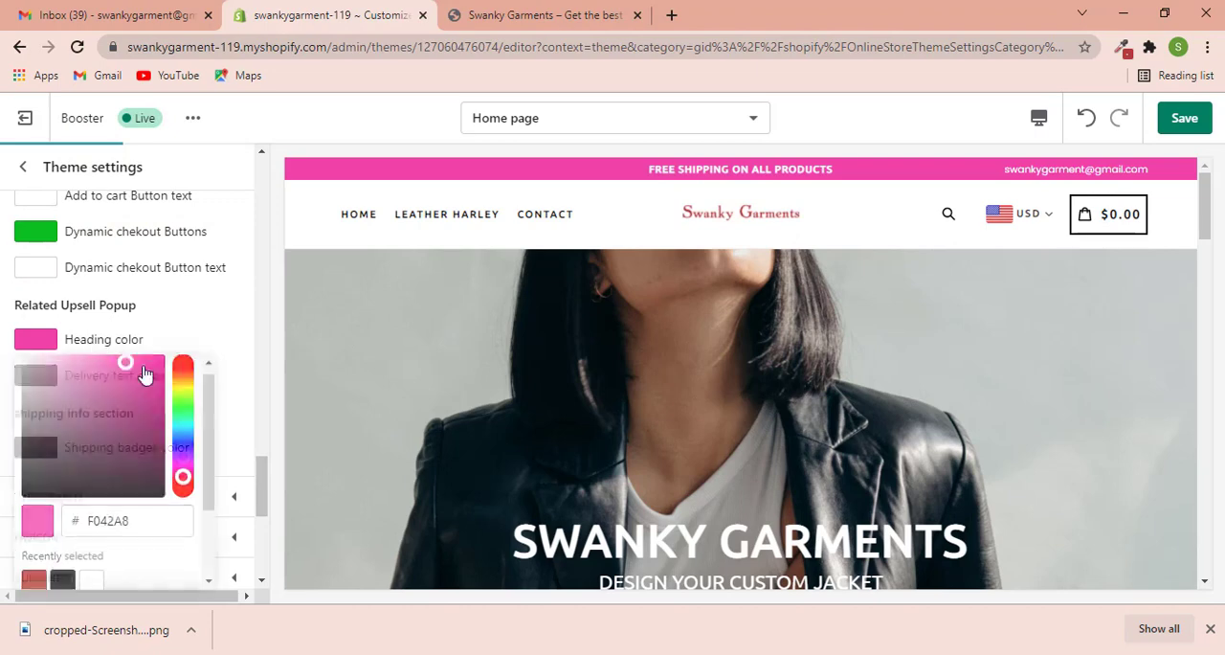
double_click(110, 528)
text(B22D34)
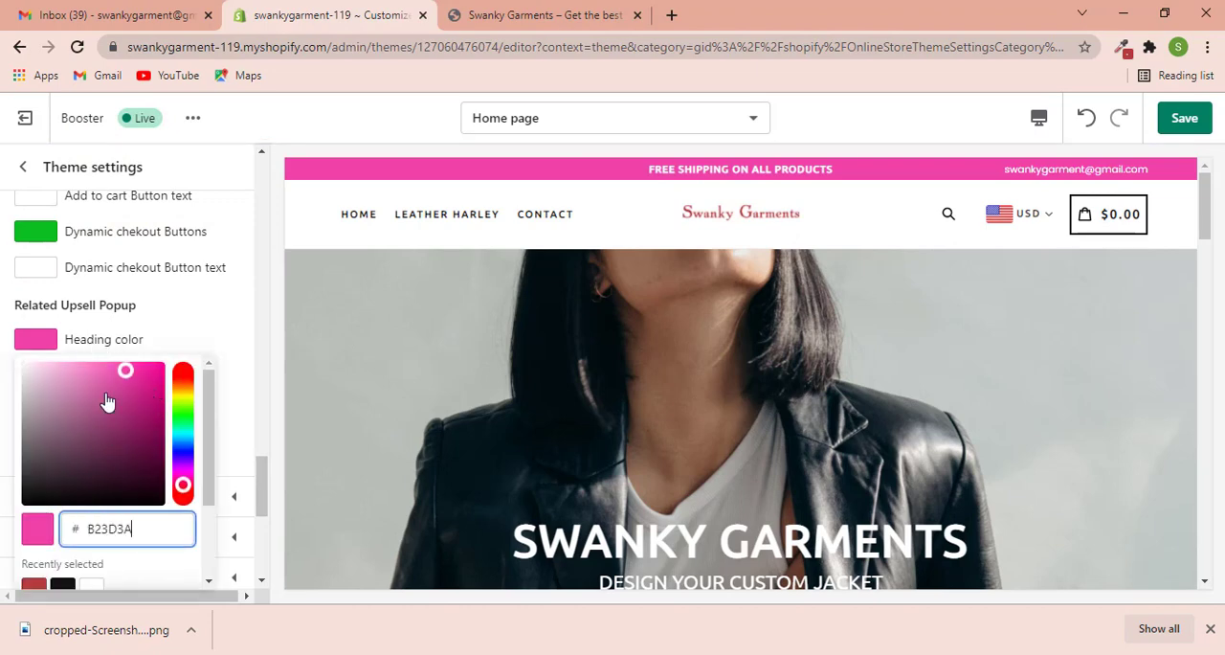
- Set the dynamic checkout button color to the brand red, B23D3A
click(96, 238)
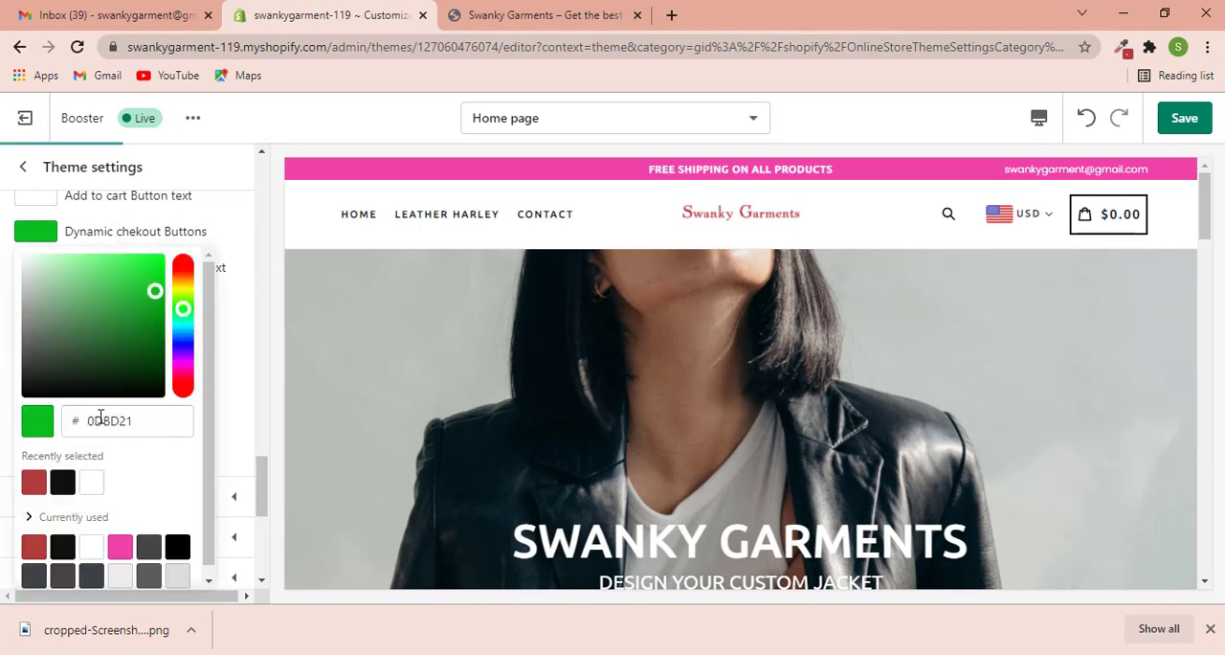
double_click(101, 420)
text(B23D3A)
click(247, 326)
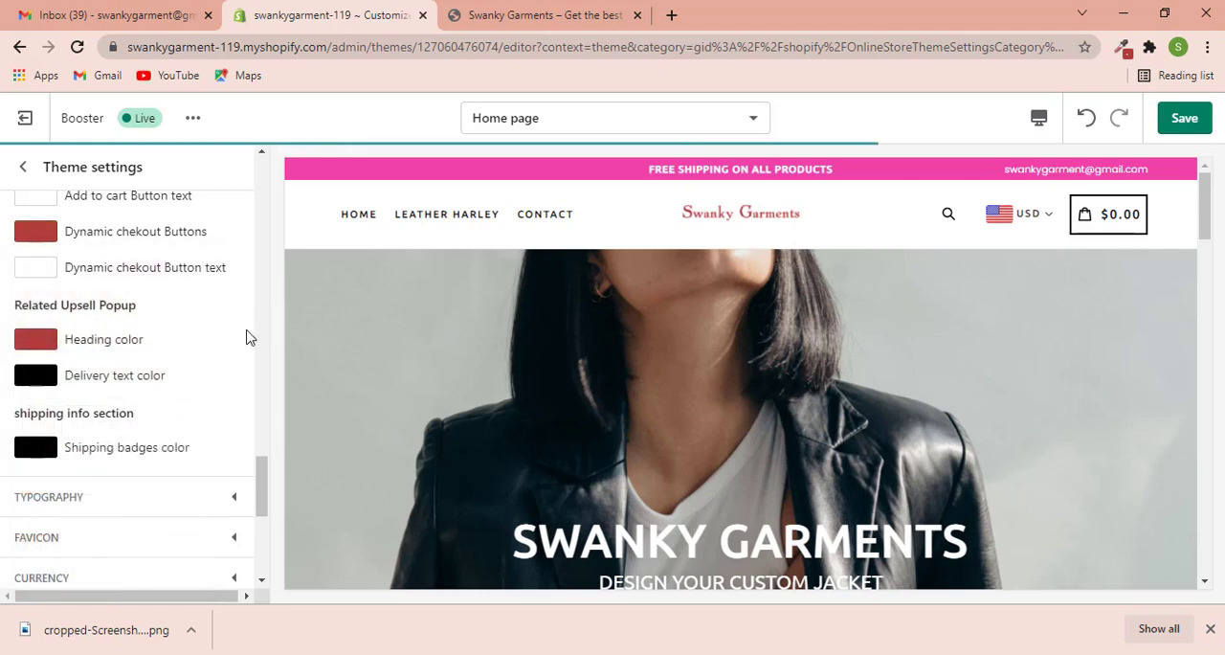
- Set the Save Badge Background Color under Products Save Badges to B23D3A
scroll(192, 359, up, 2)
scroll(148, 334, up, 1)
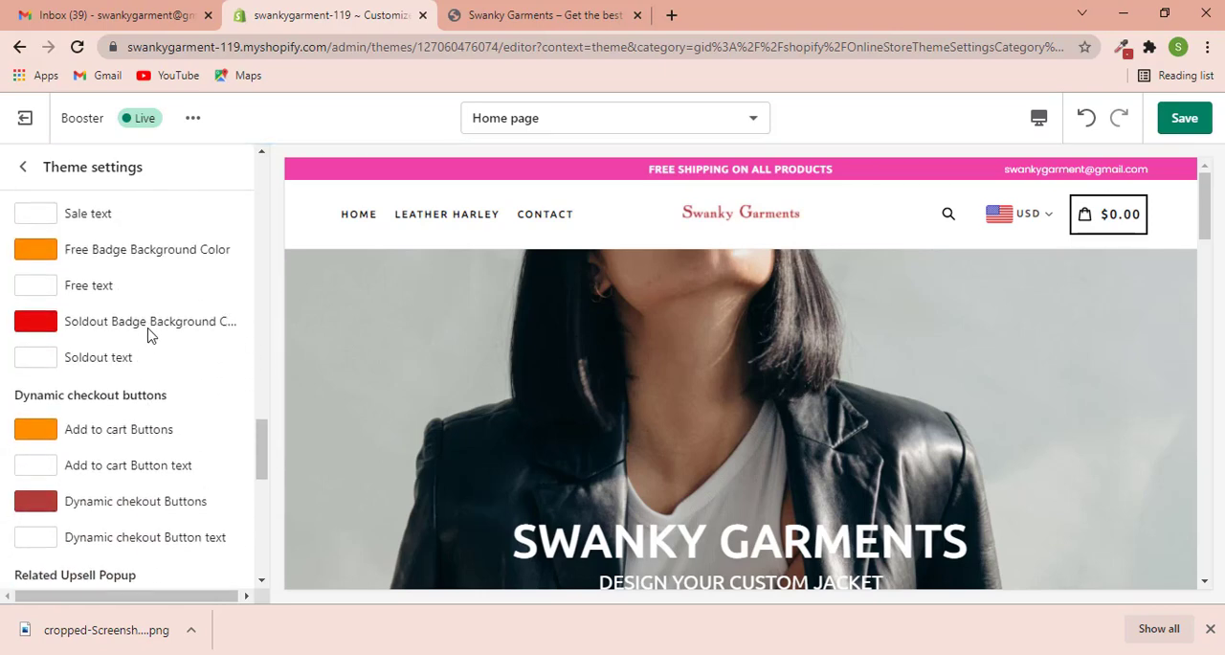
scroll(134, 335, up, 1)
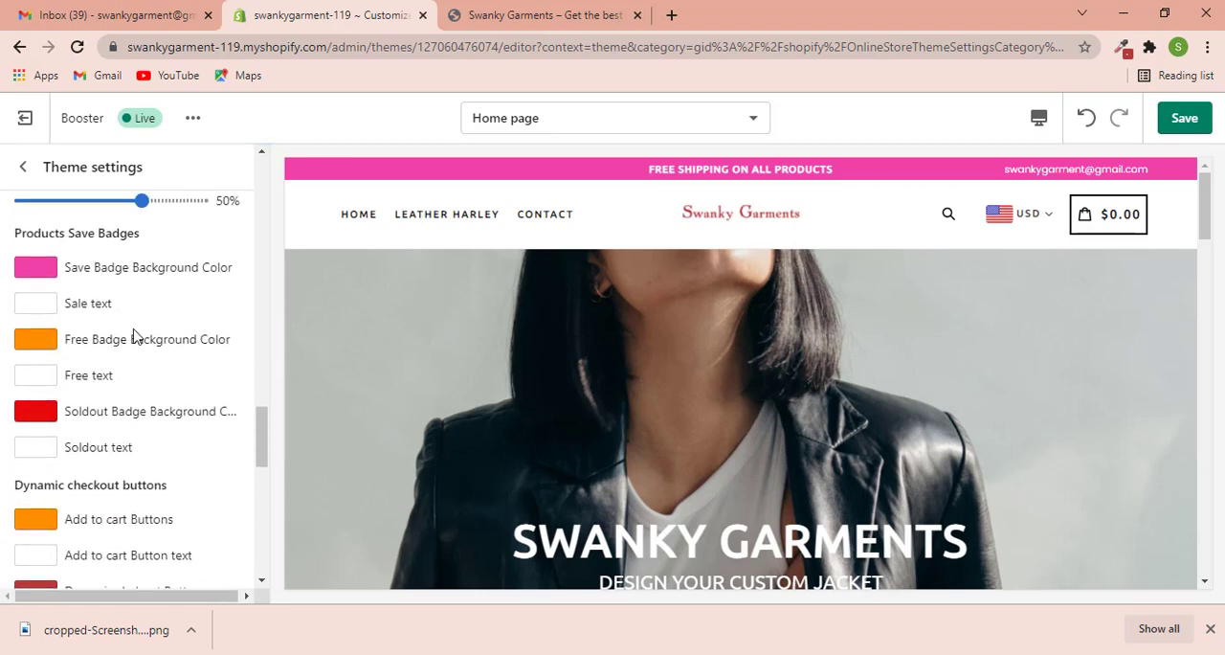
click(103, 274)
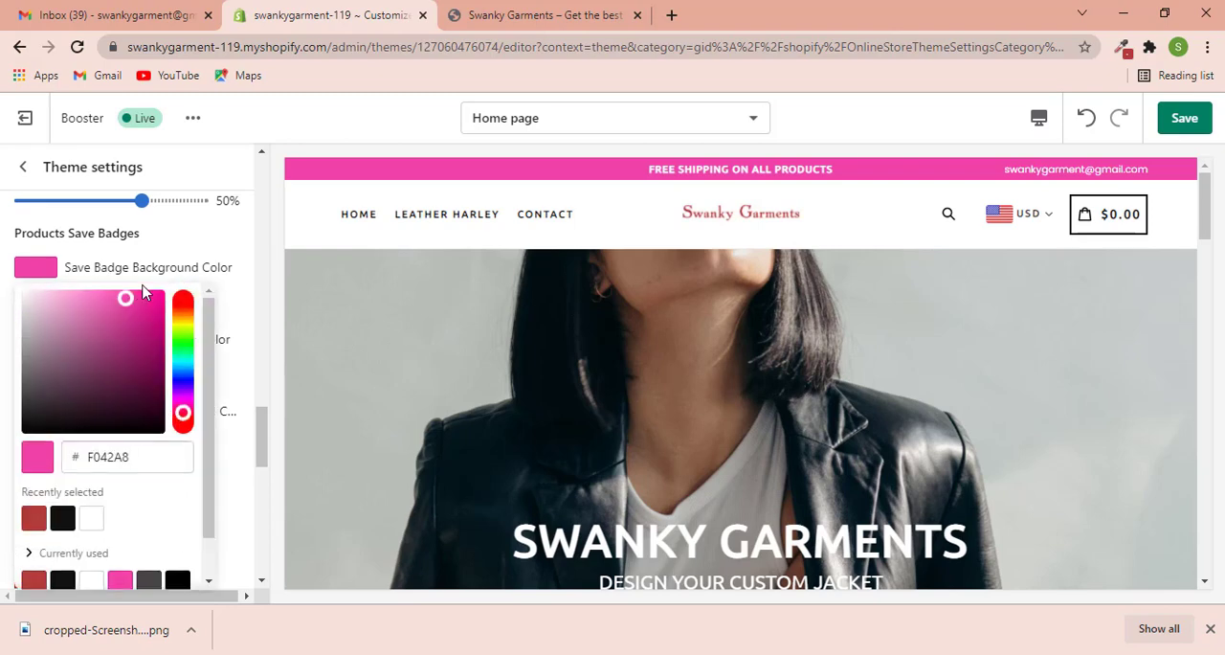
double_click(89, 447)
text(B23D3A)
click(242, 277)
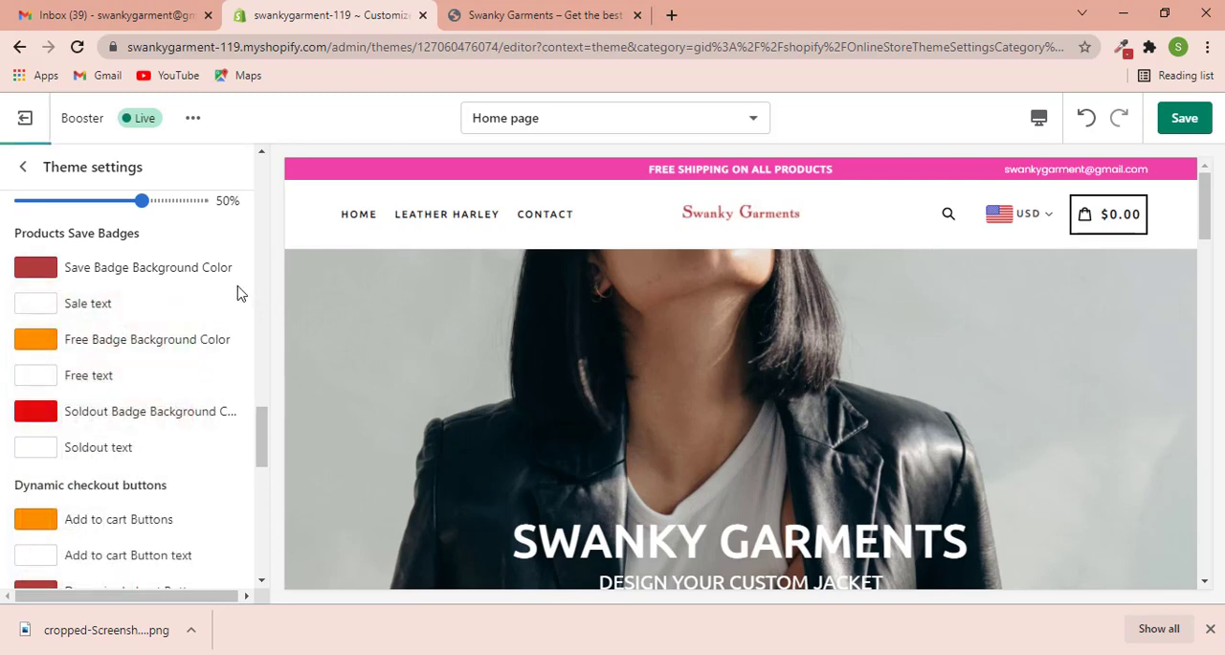
- Set the Button Background color, just below the Normal bold text color, to B23D3A
scroll(198, 319, up, 3)
click(110, 278)
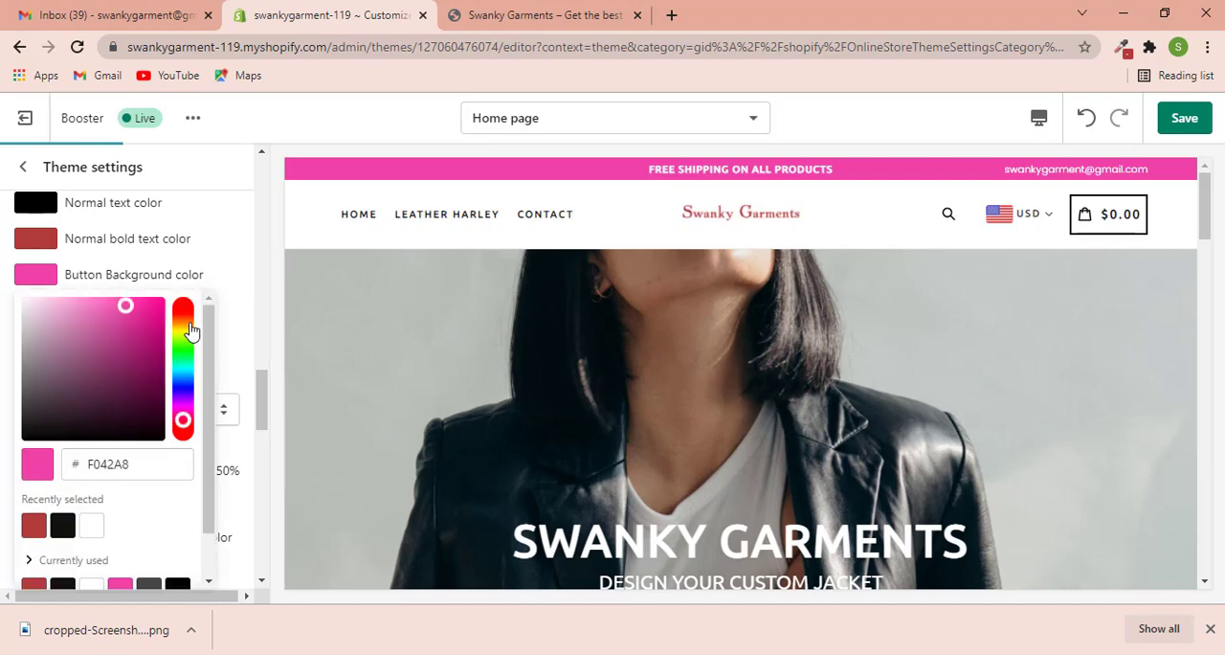
double_click(163, 465)
text(B23D3A)
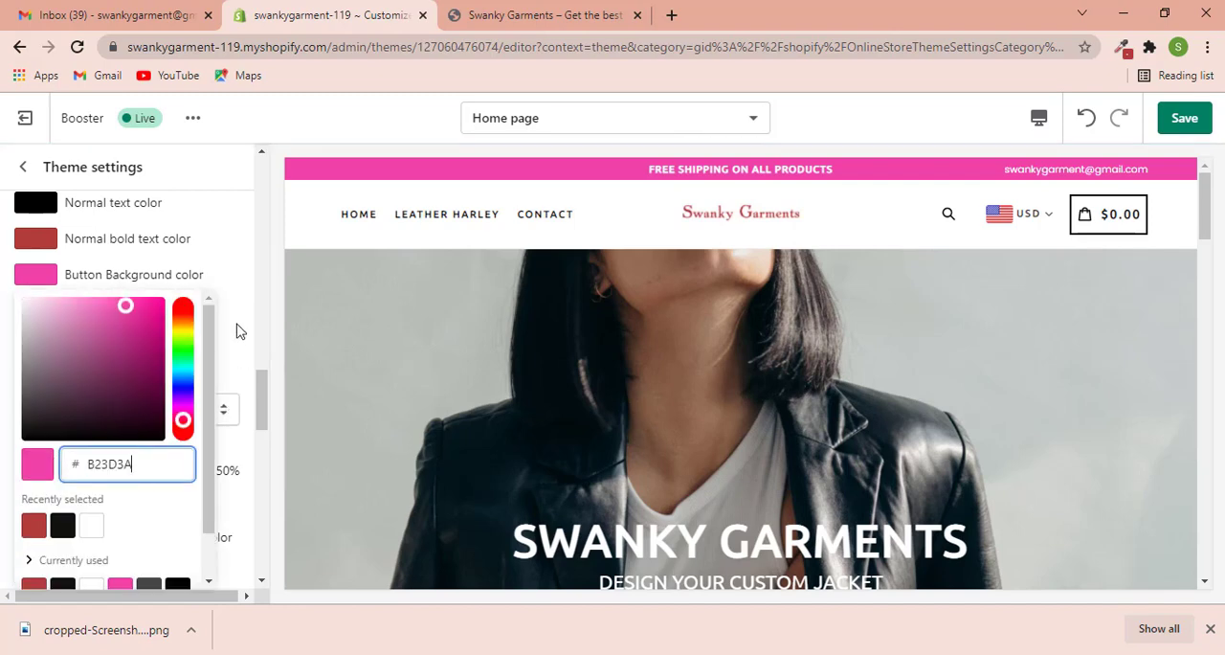
click(239, 330)
- Set the Header strip Background color to B23D3A and save the theme changes
scroll(230, 325, up, 5)
scroll(229, 323, up, 8)
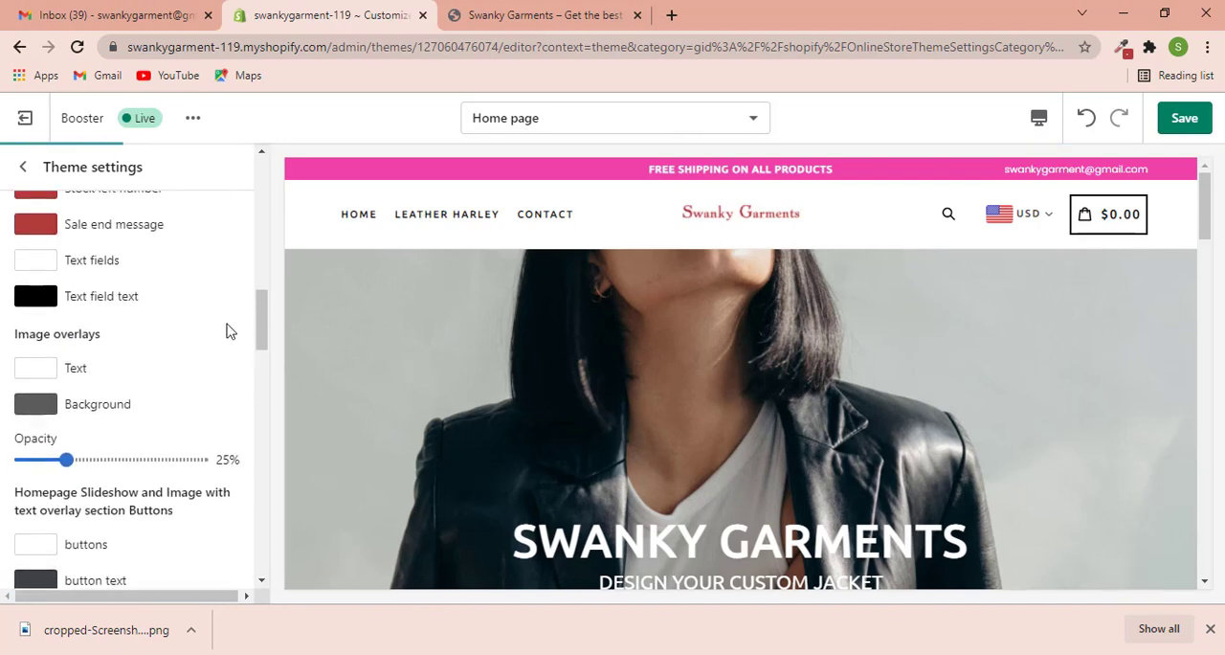
scroll(229, 331, up, 4)
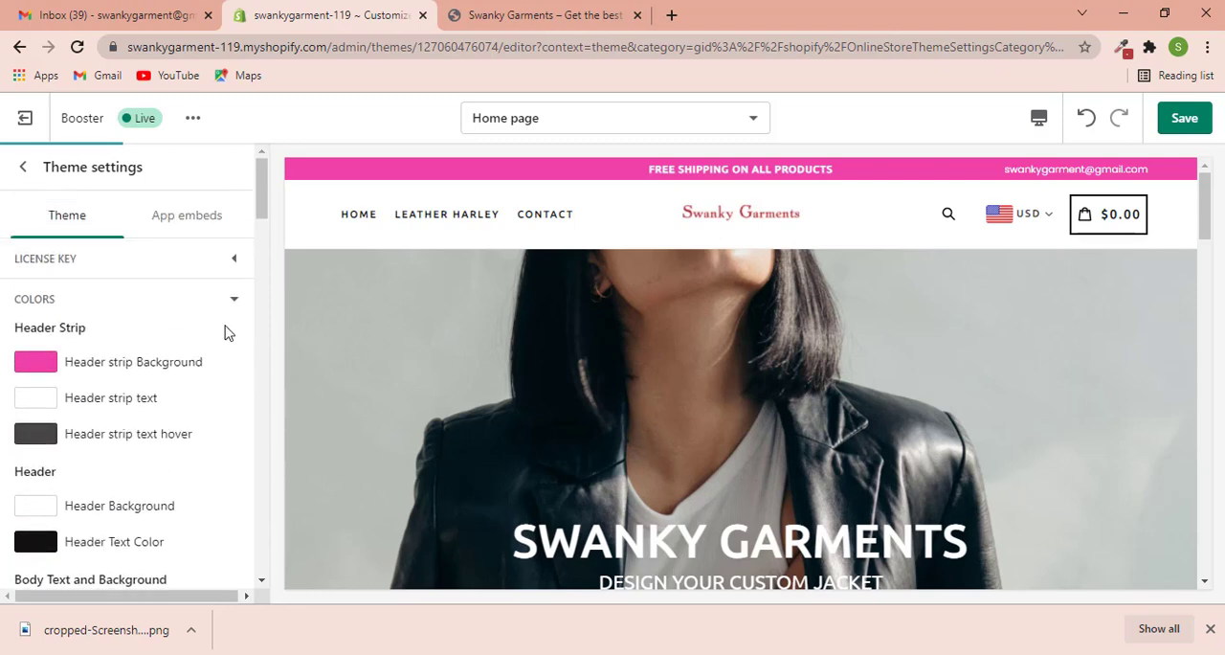
click(146, 361)
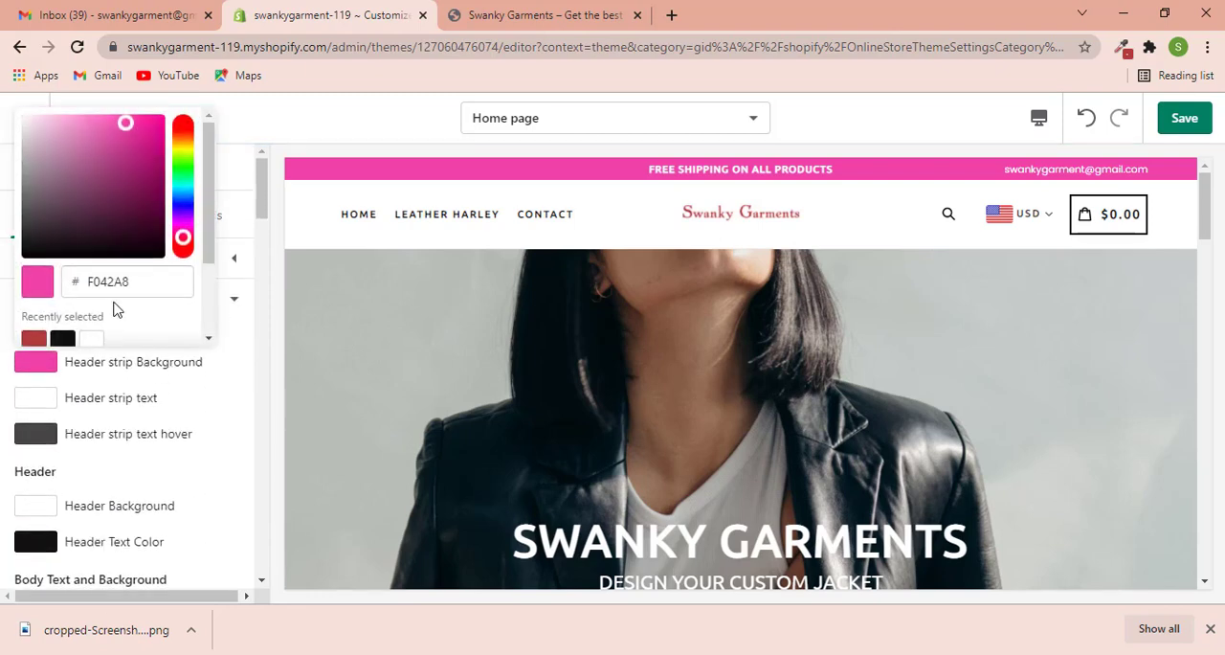
click(224, 410)
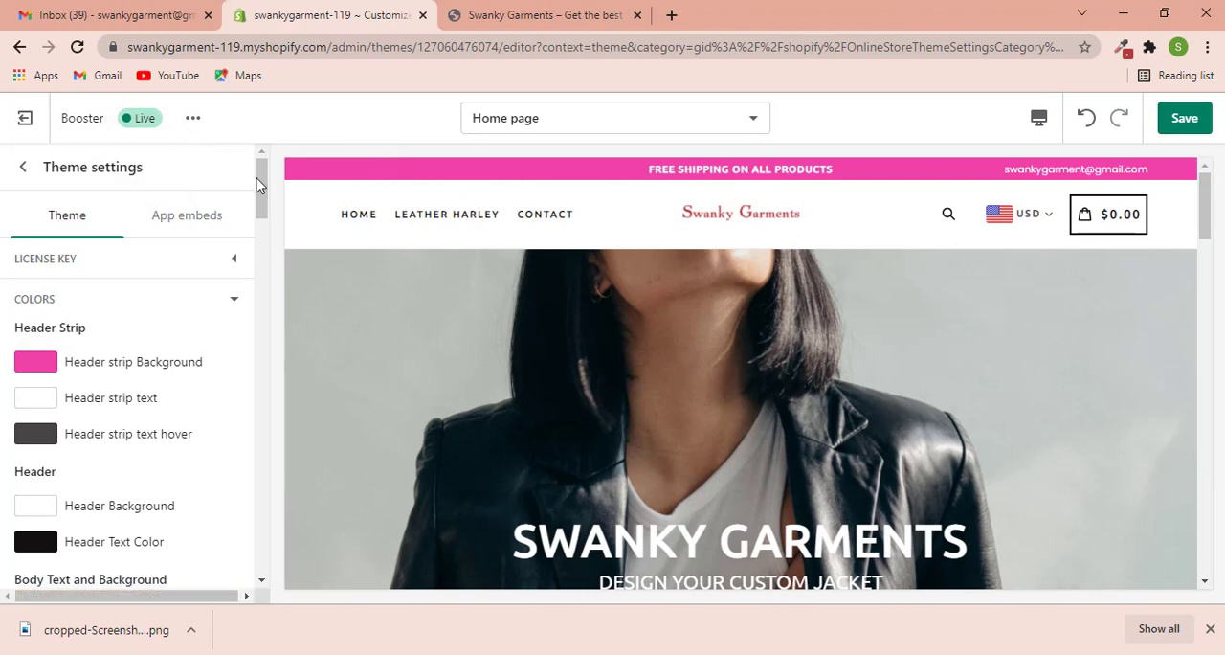
click(122, 369)
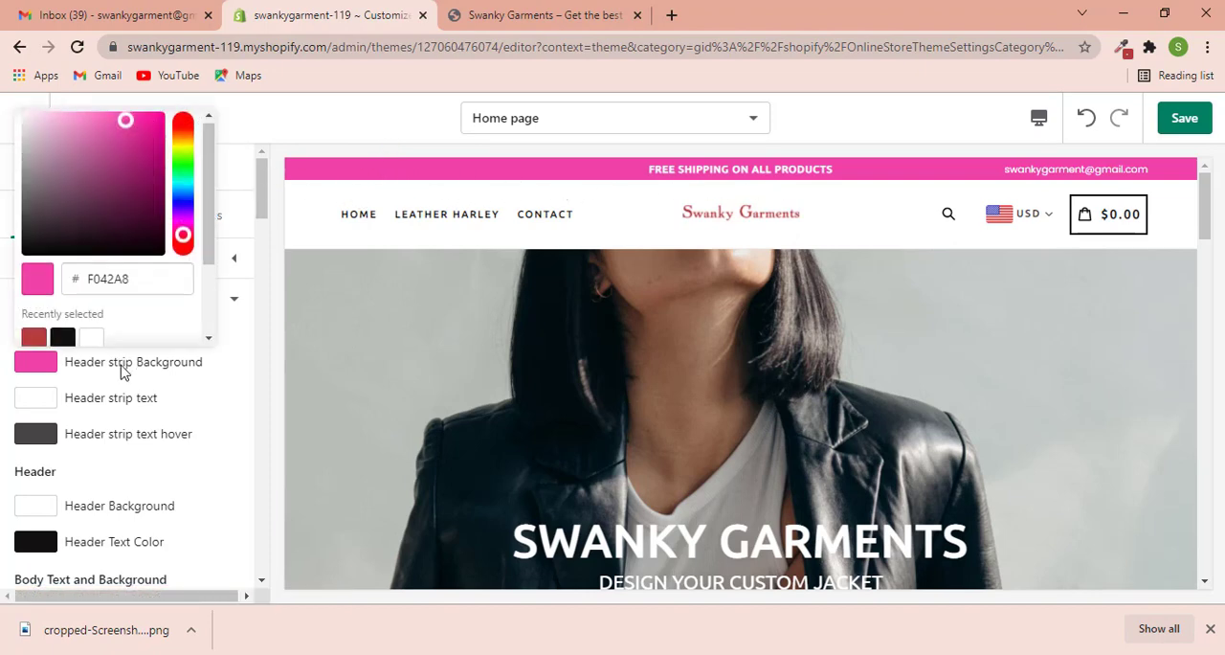
drag(139, 282, 33, 273)
text(B23D3A)
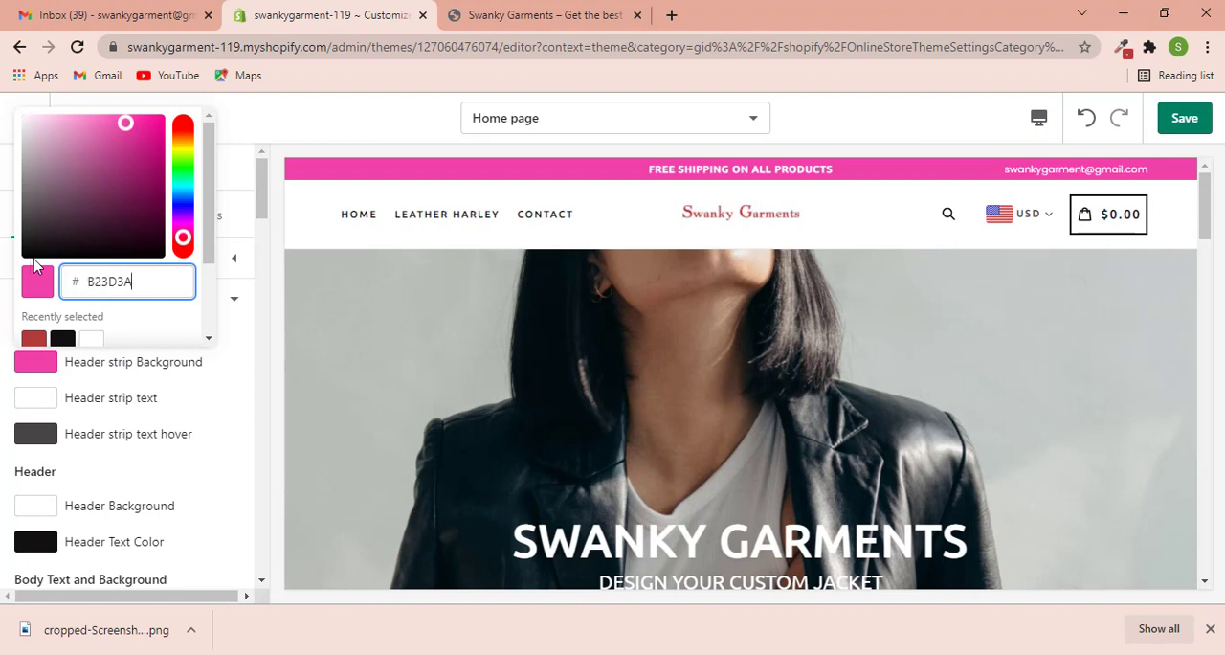
click(254, 380)
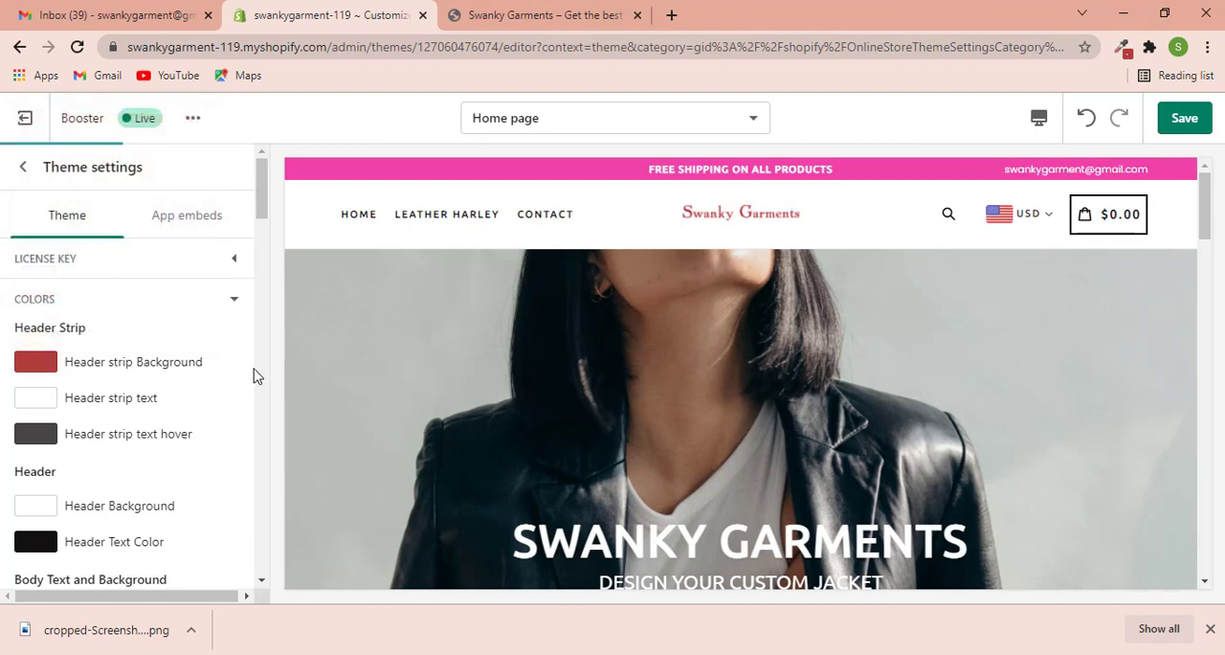
click(1177, 124)
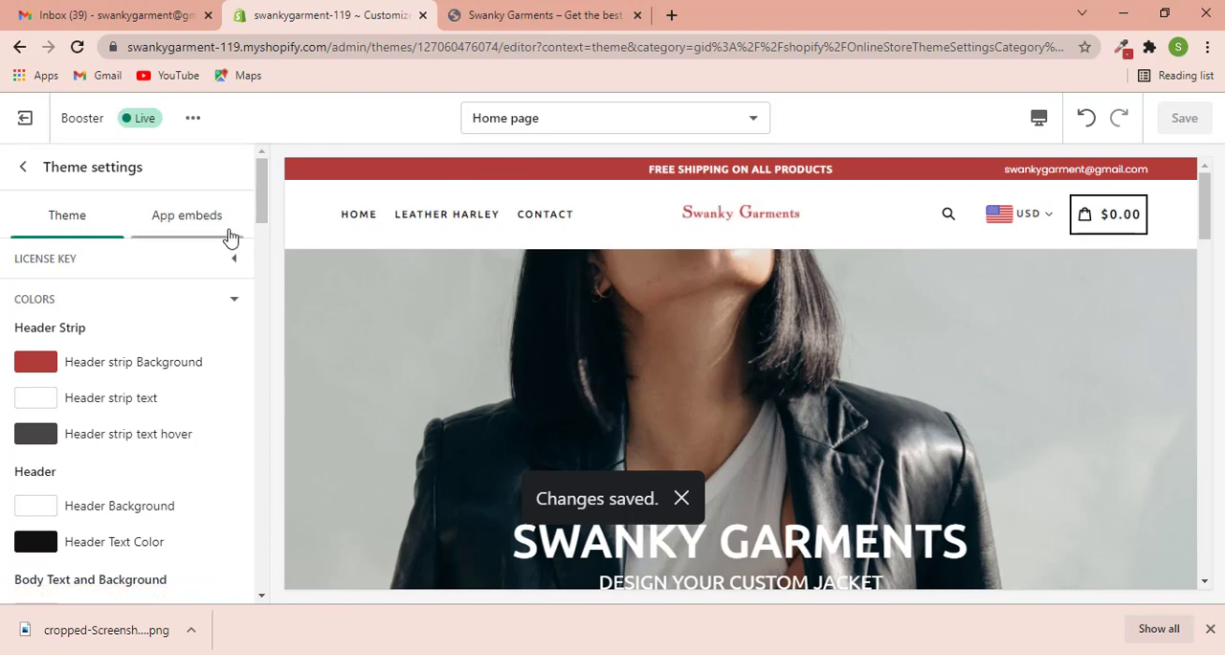
- Examine the home page's section list and the Footer section's shop name and payment icon settings
click(23, 167)
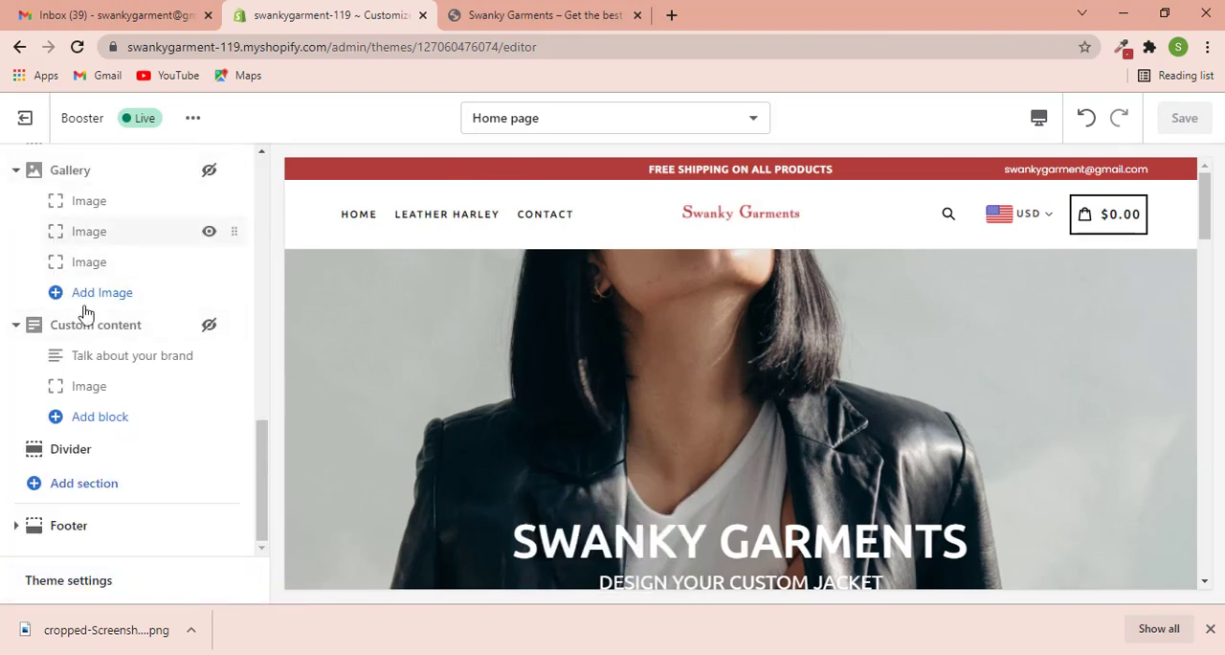
click(102, 583)
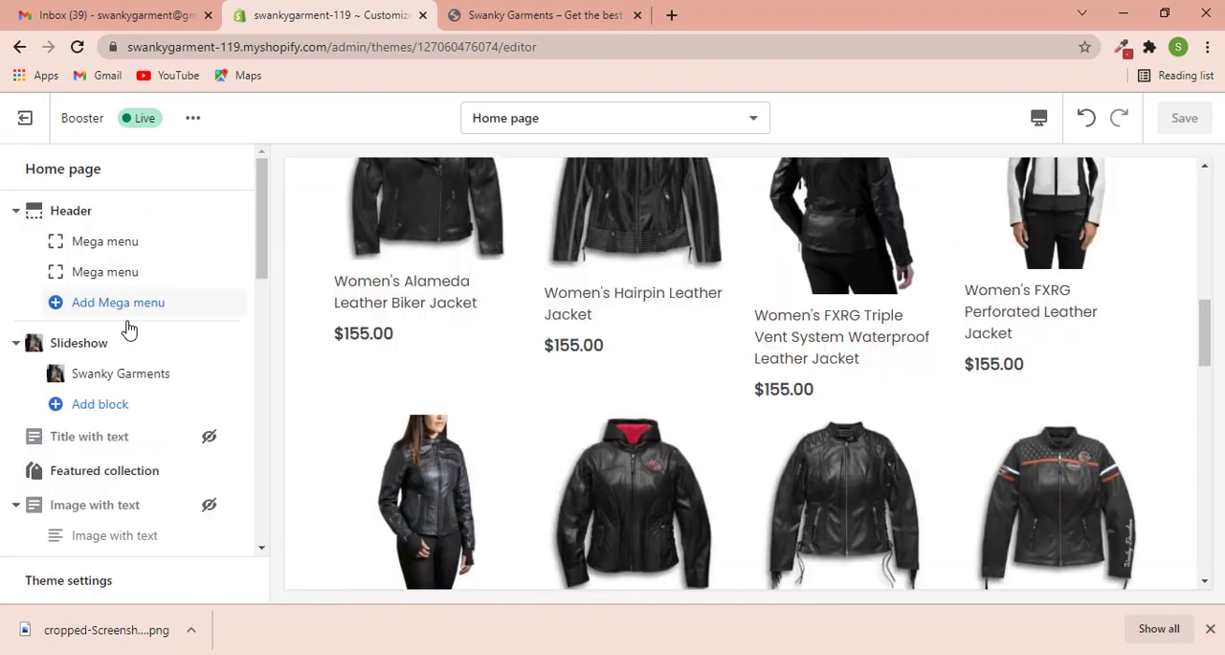
scroll(90, 393, down, 8)
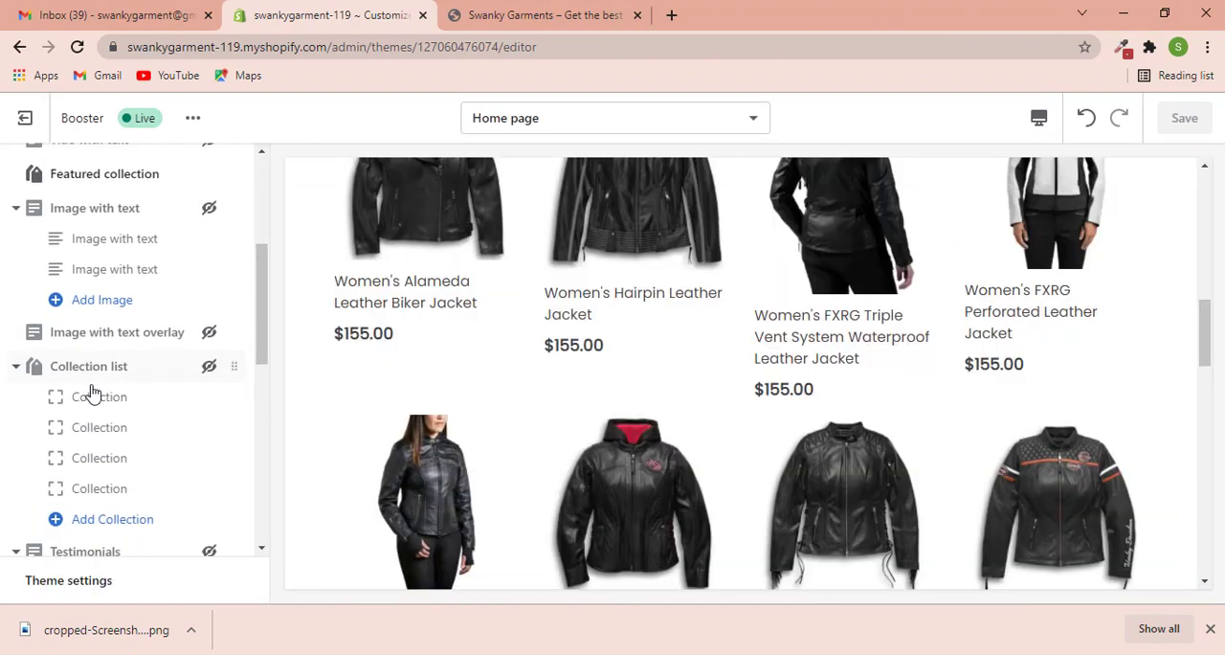
scroll(113, 402, down, 1)
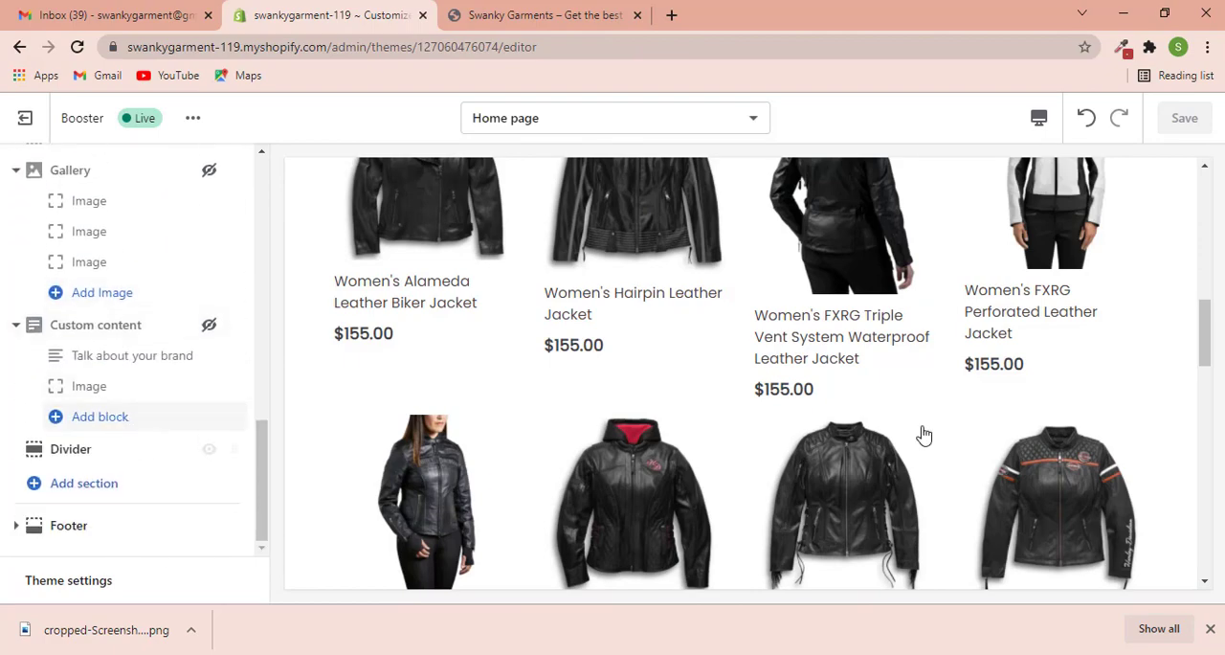
scroll(919, 432, down, 10)
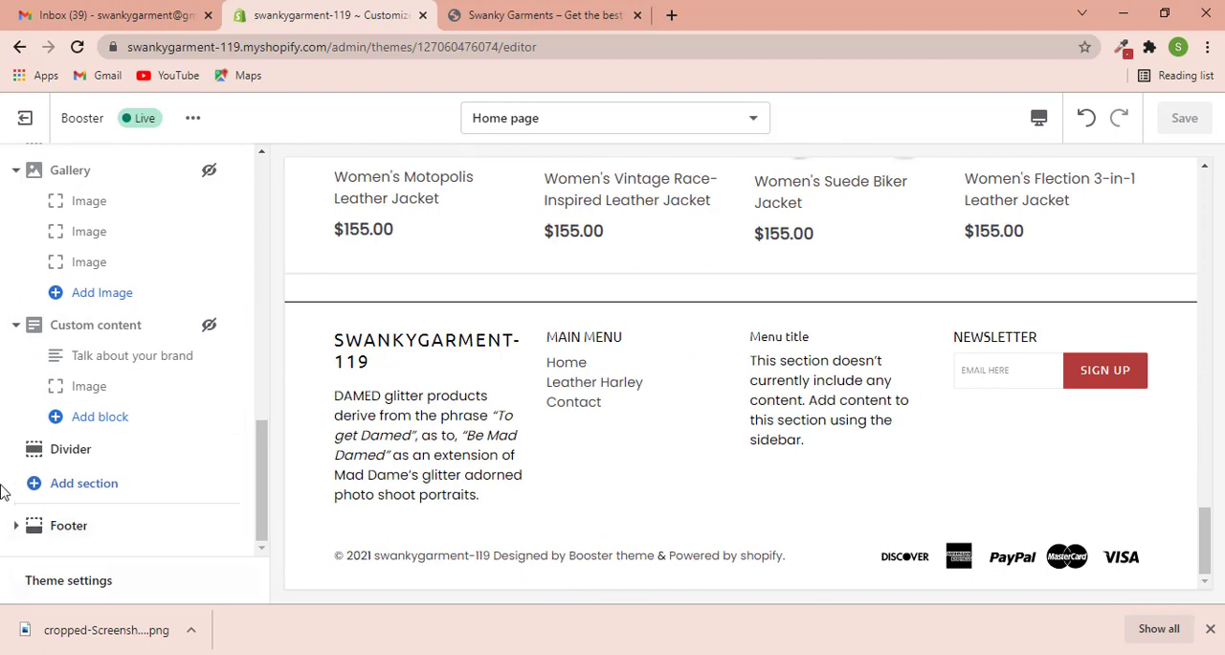
click(107, 527)
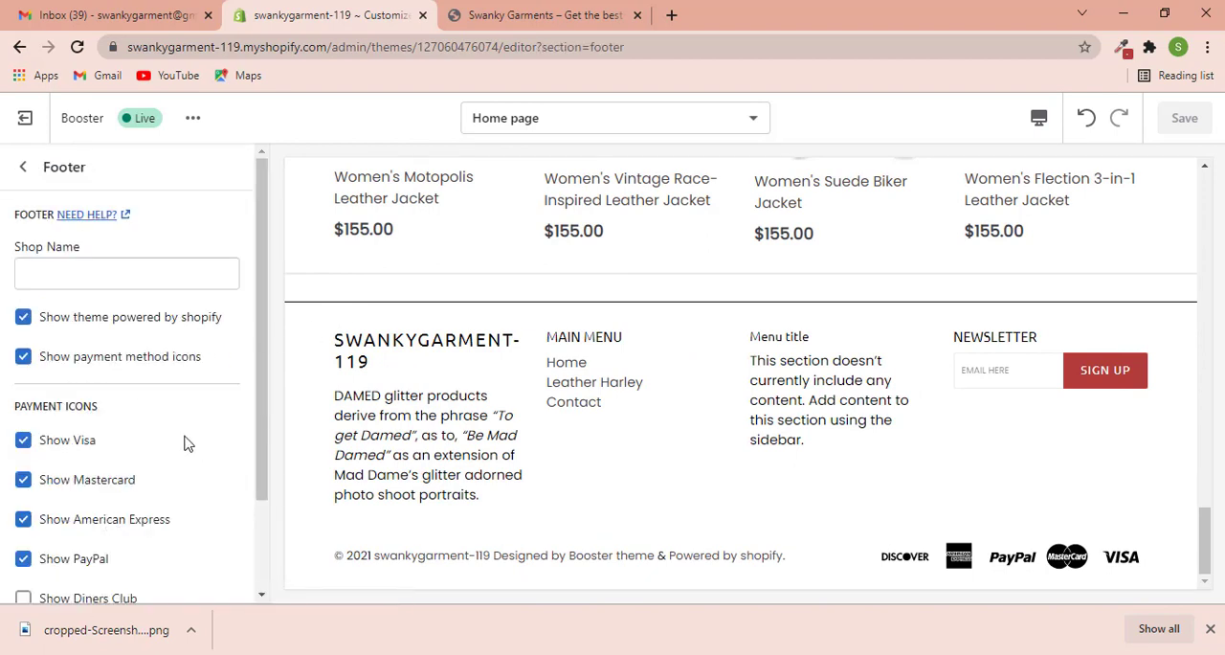
scroll(185, 442, down, 2)
scroll(182, 441, up, 1)
scroll(181, 441, down, 2)
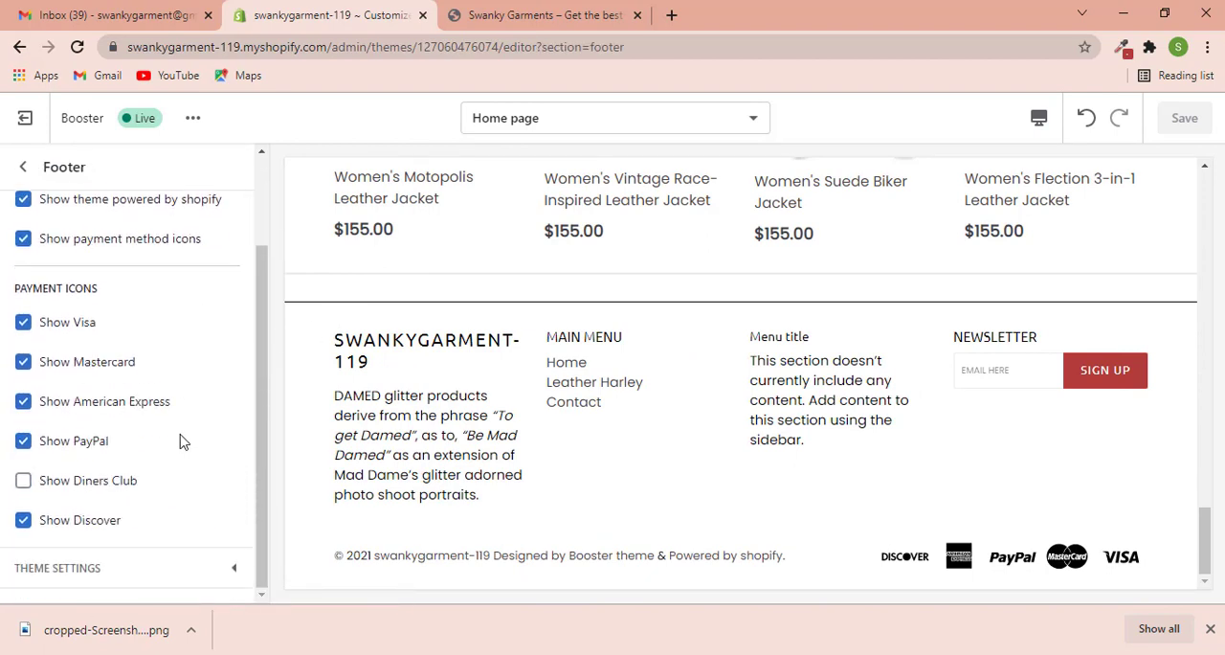
scroll(159, 431, up, 2)
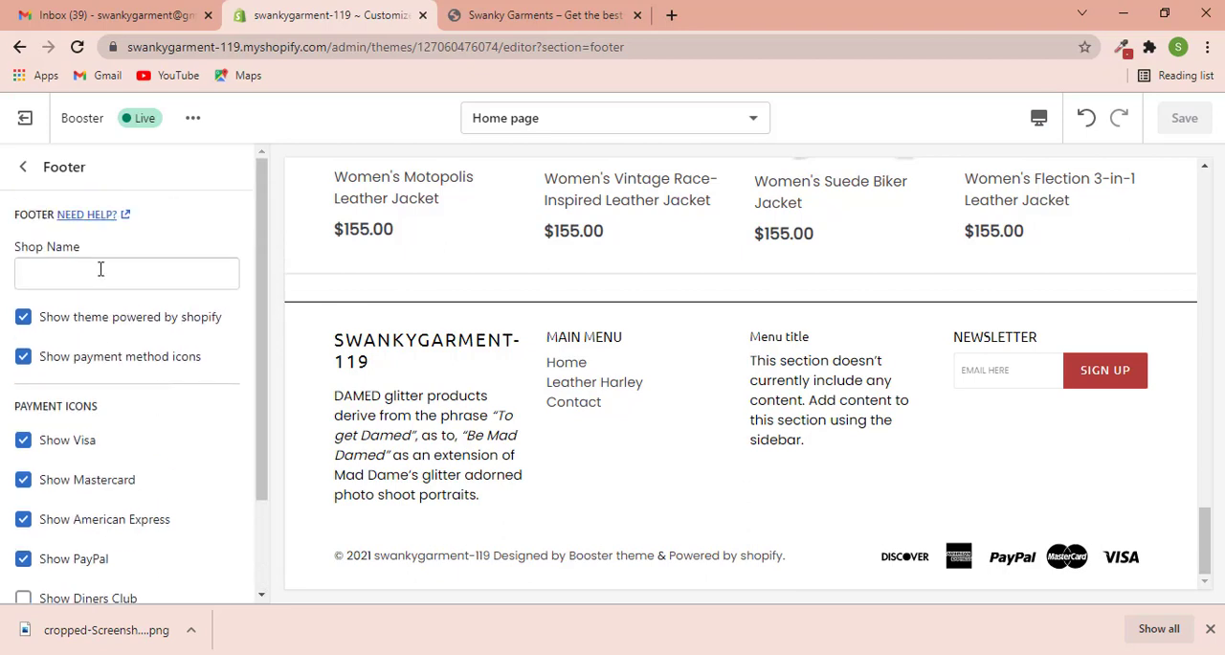
click(23, 169)
- Add the Swanky Garments logo from the library to the footer's Text block and set the logo size to 100%
scroll(144, 499, down, 1)
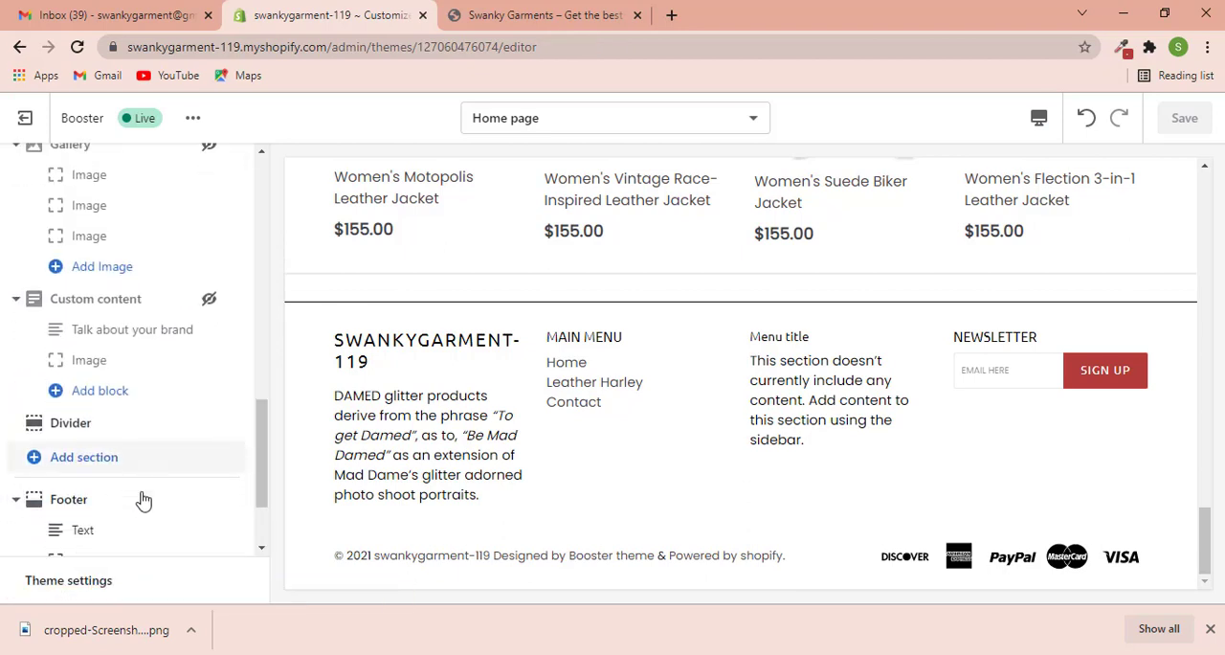
scroll(144, 498, down, 2)
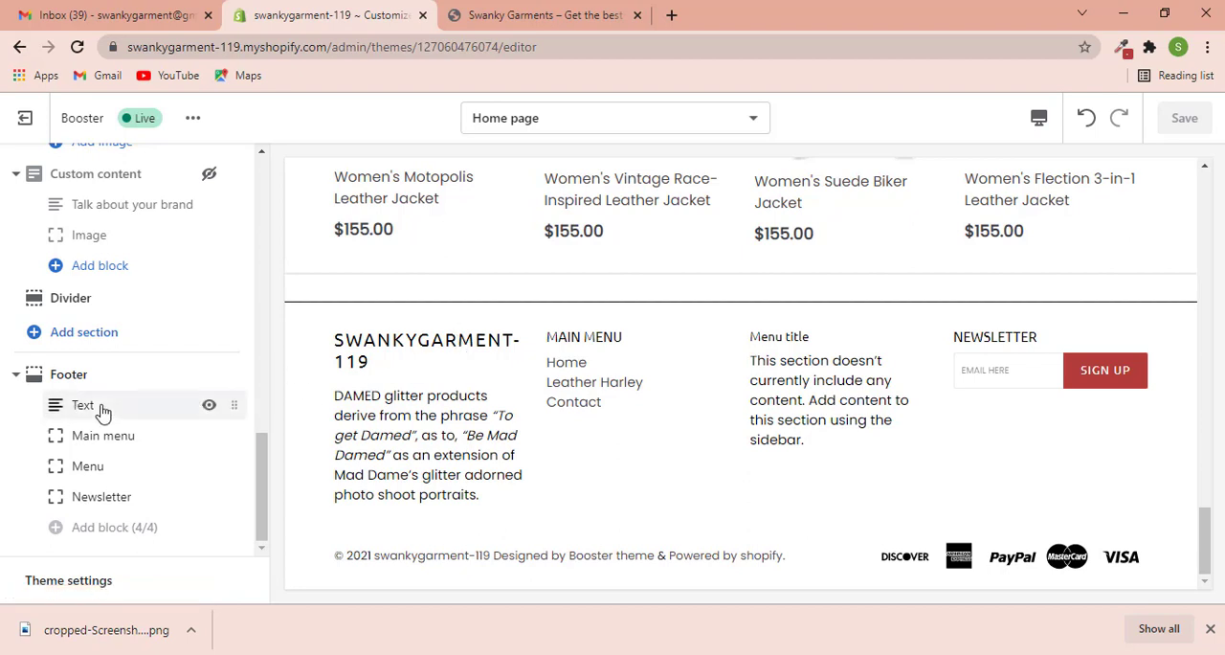
click(103, 411)
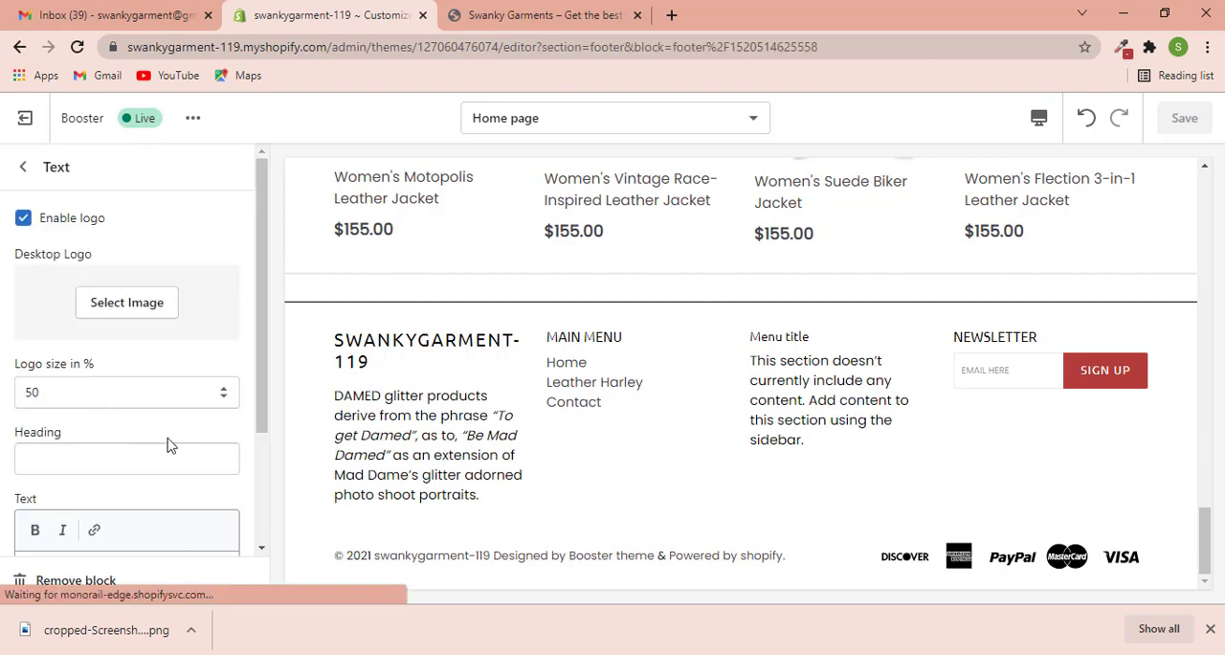
click(133, 313)
click(181, 309)
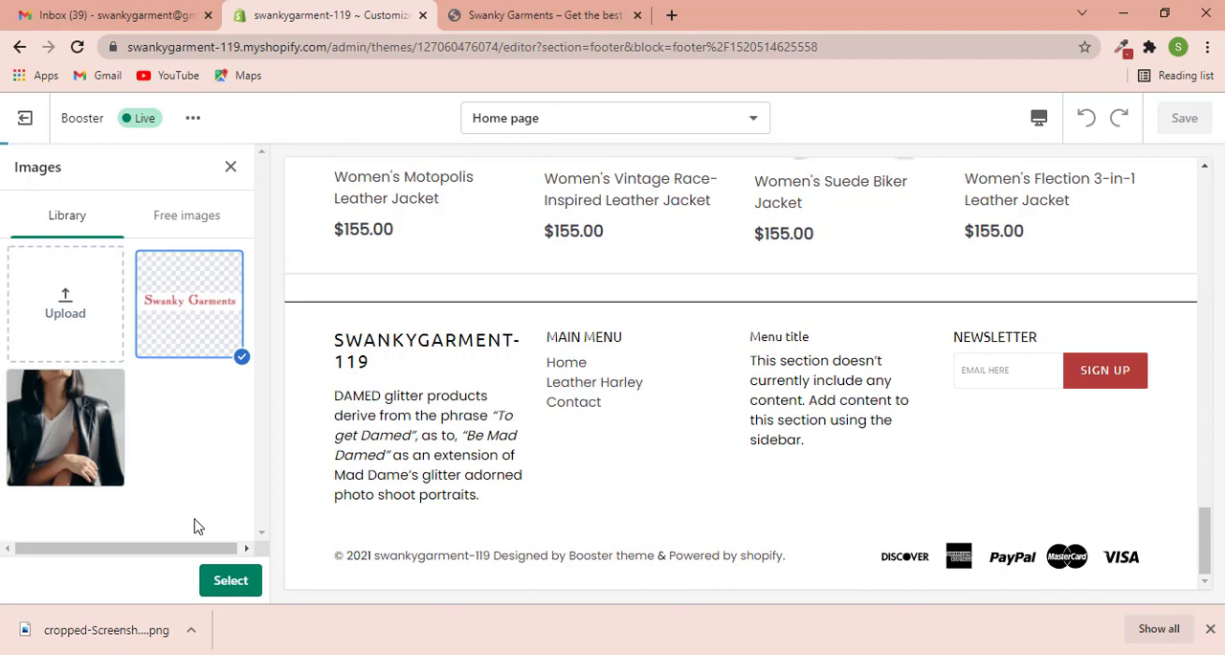
click(220, 581)
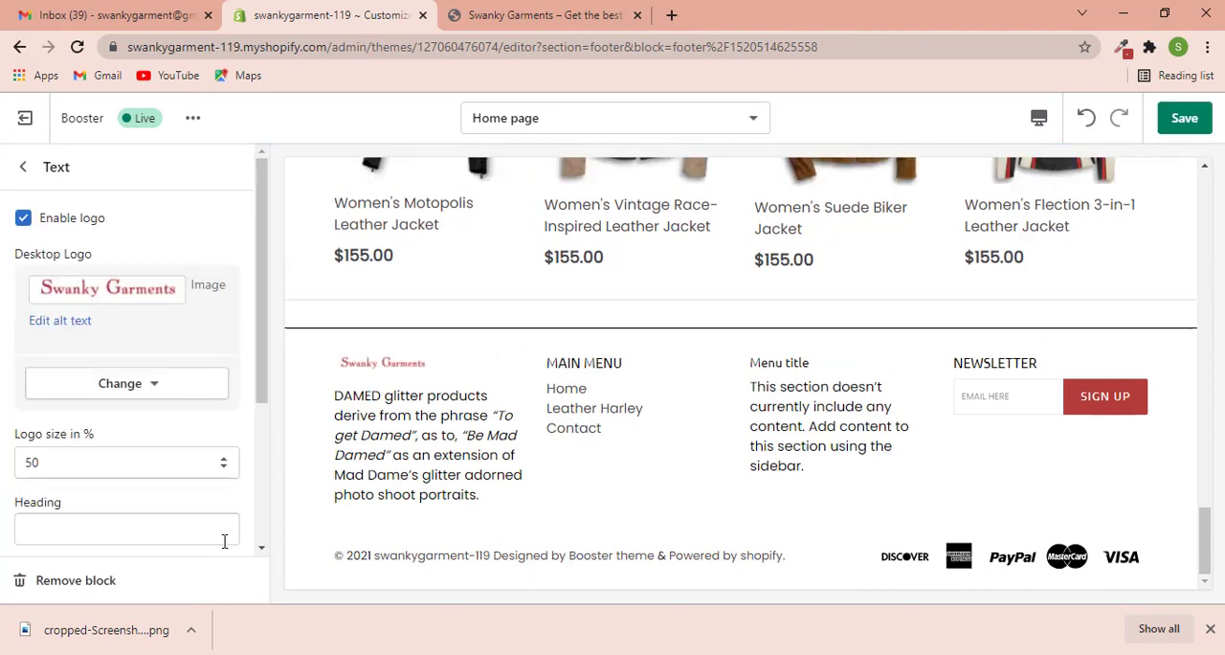
click(213, 465)
click(96, 434)
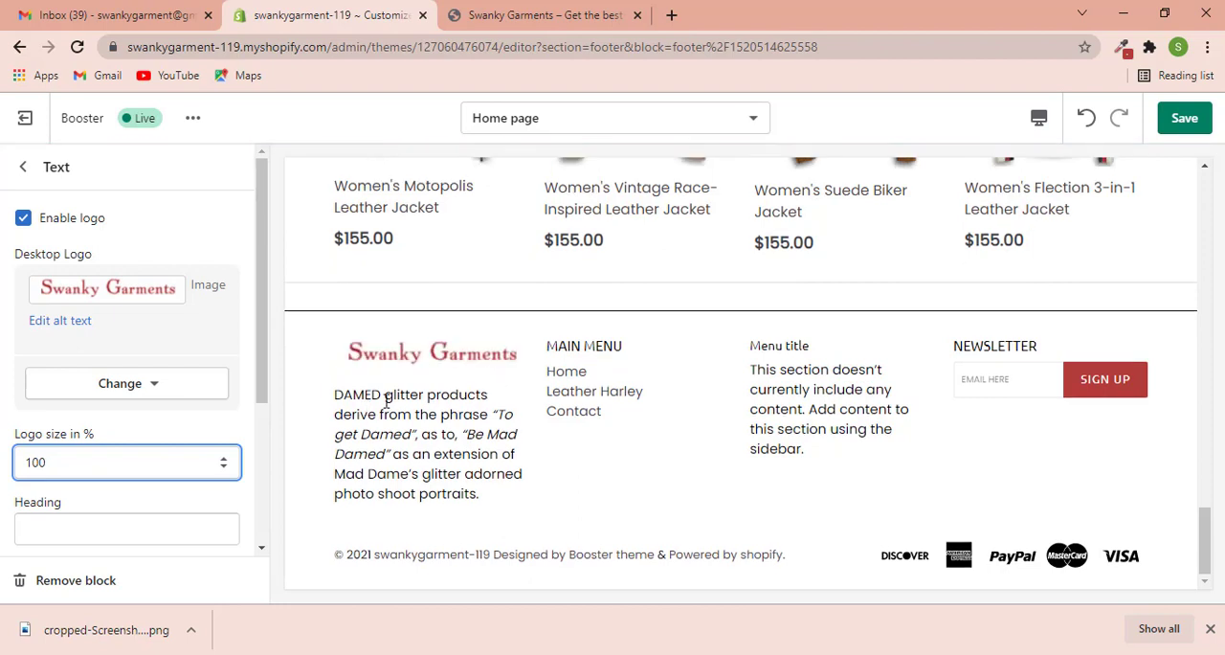
- Replace the footer Text block's description with "Swanky leather jacket. Design your own jacket."
scroll(151, 487, down, 2)
drag(174, 539, 11, 462)
text(Swanky leather jacket)
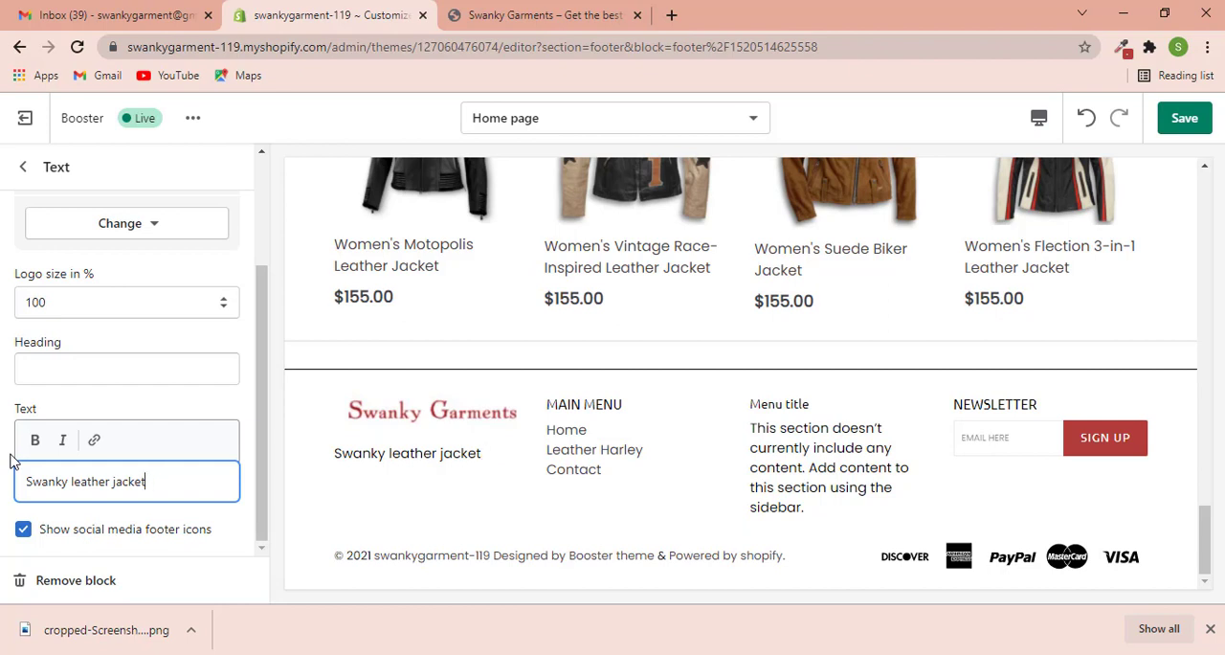
text(. Design your own jacket)
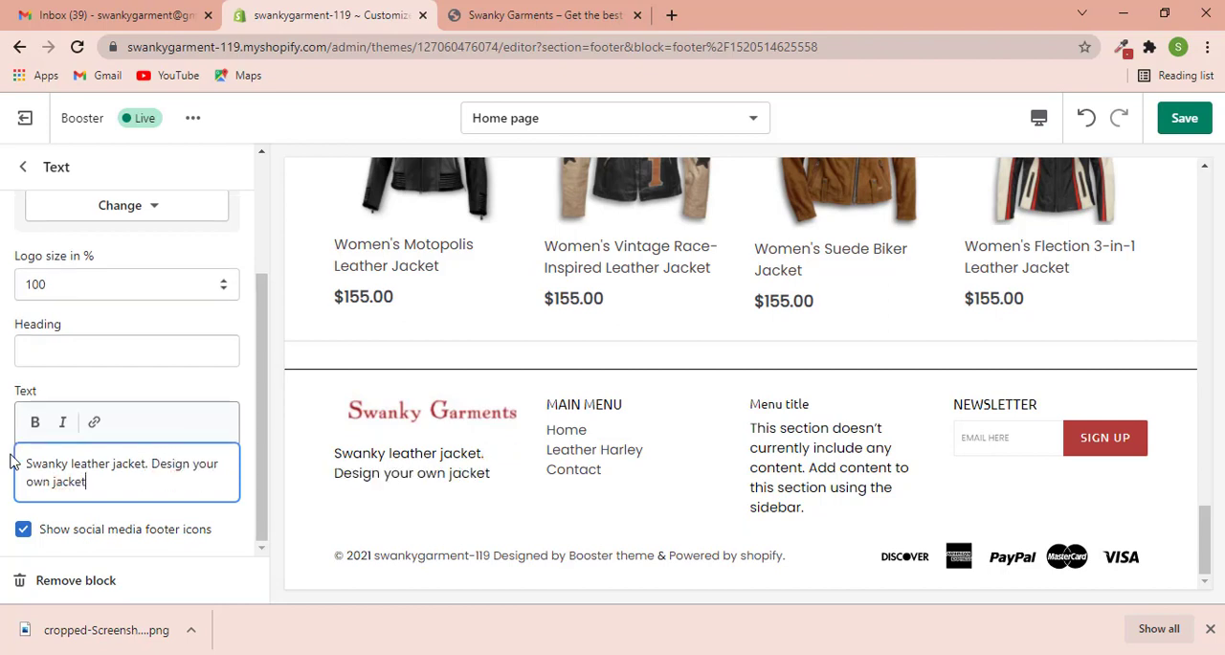
text(.)
scroll(102, 339, up, 2)
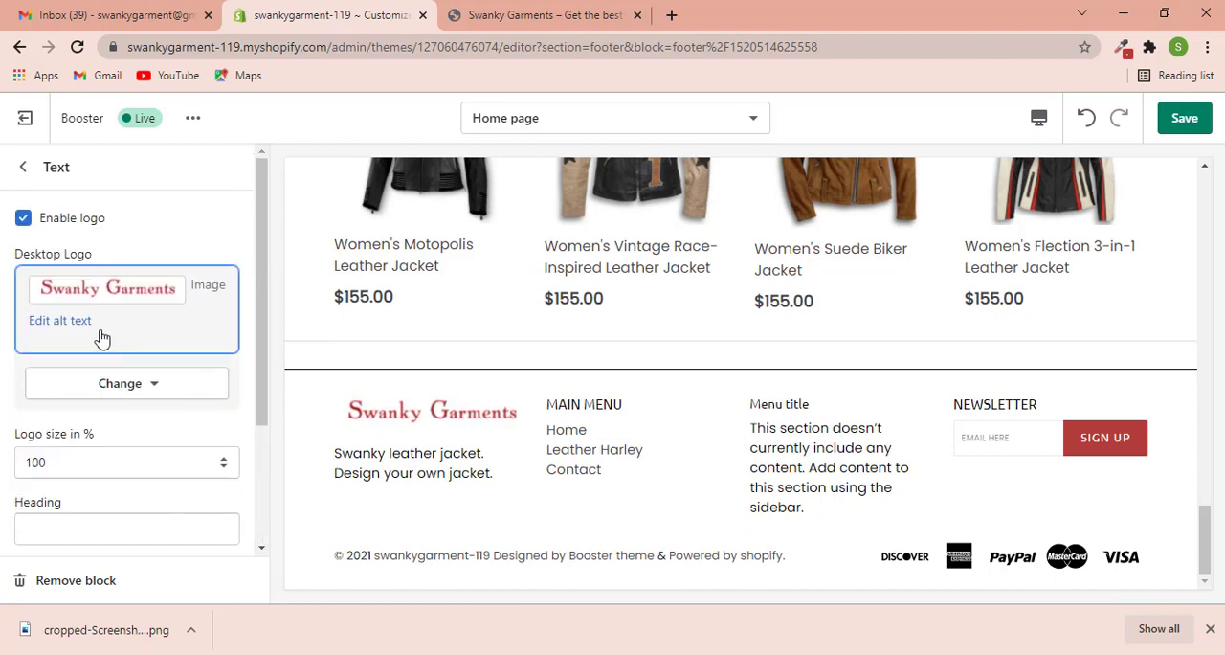
scroll(103, 373, down, 1)
scroll(103, 372, down, 1)
scroll(38, 249, up, 3)
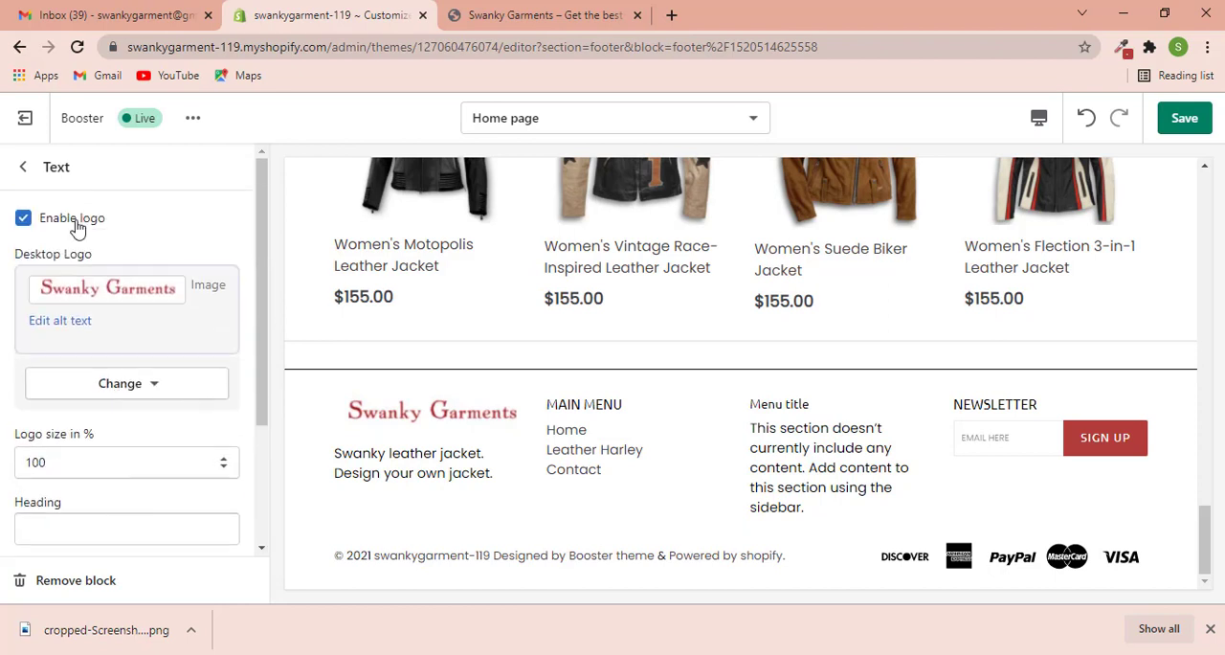
click(23, 168)
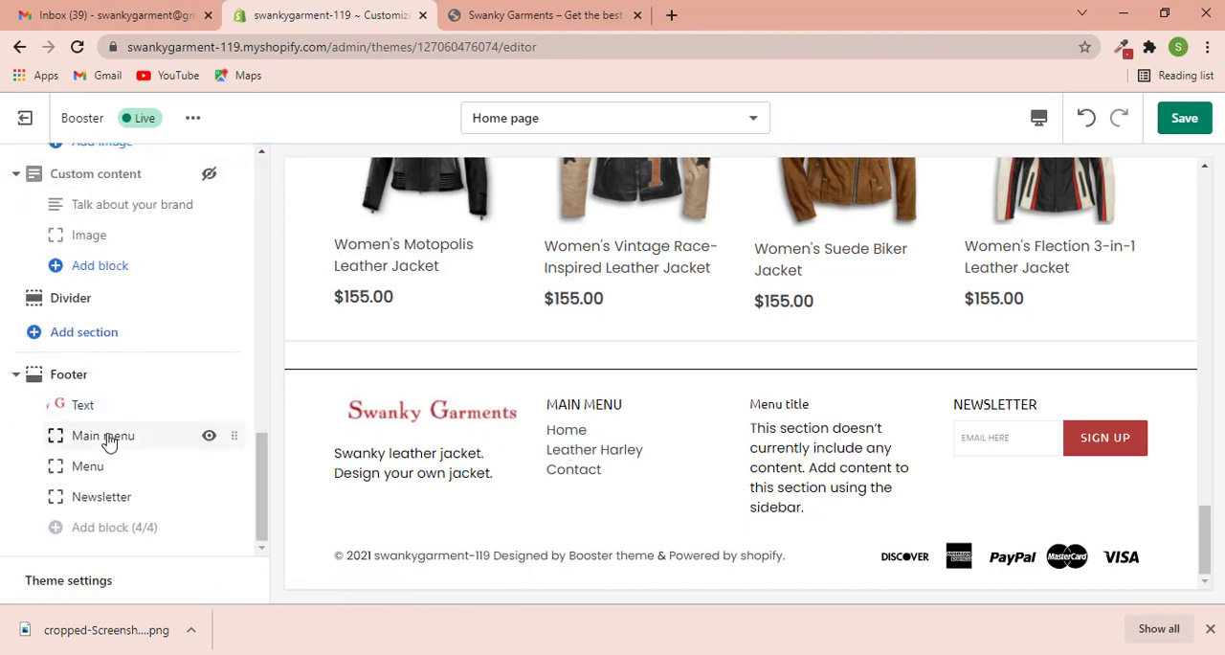
- Switch the footer's Main menu block to the Footer menu, keeping the block visible
click(209, 435)
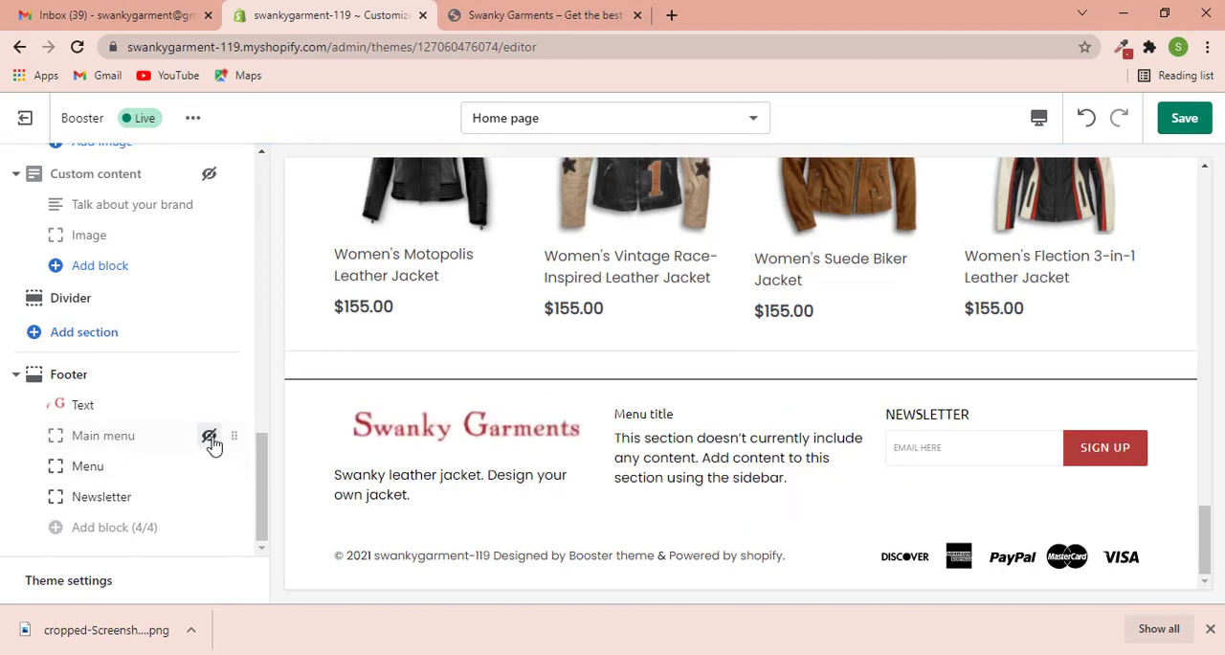
click(209, 436)
click(134, 440)
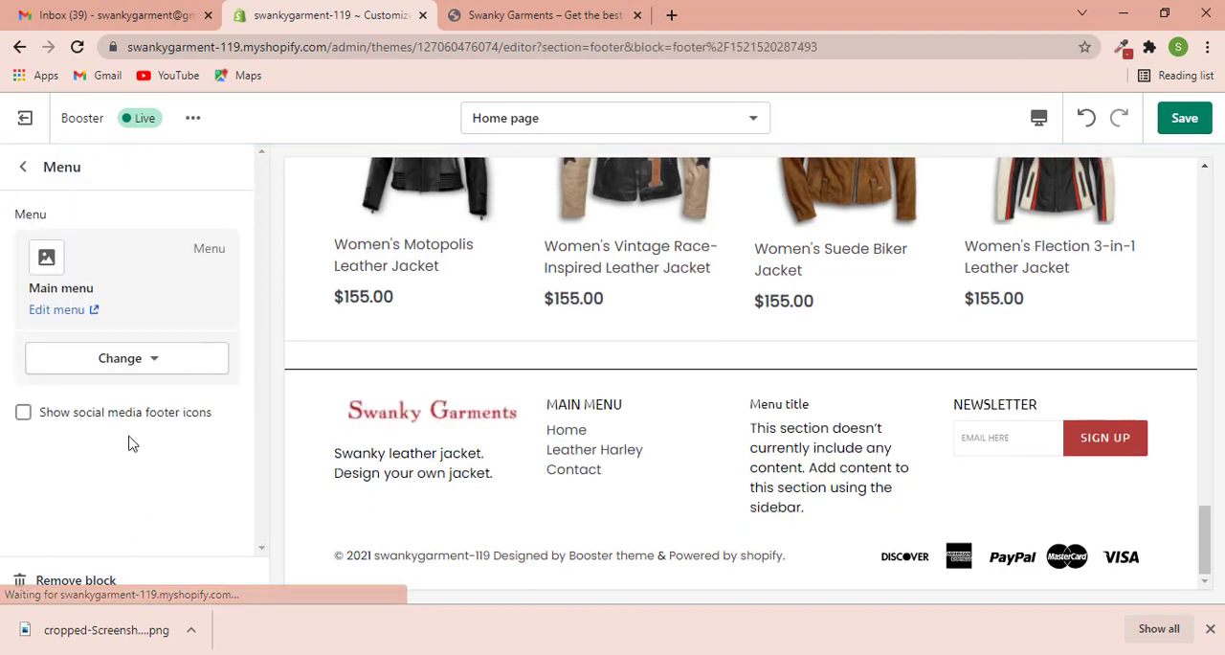
click(92, 374)
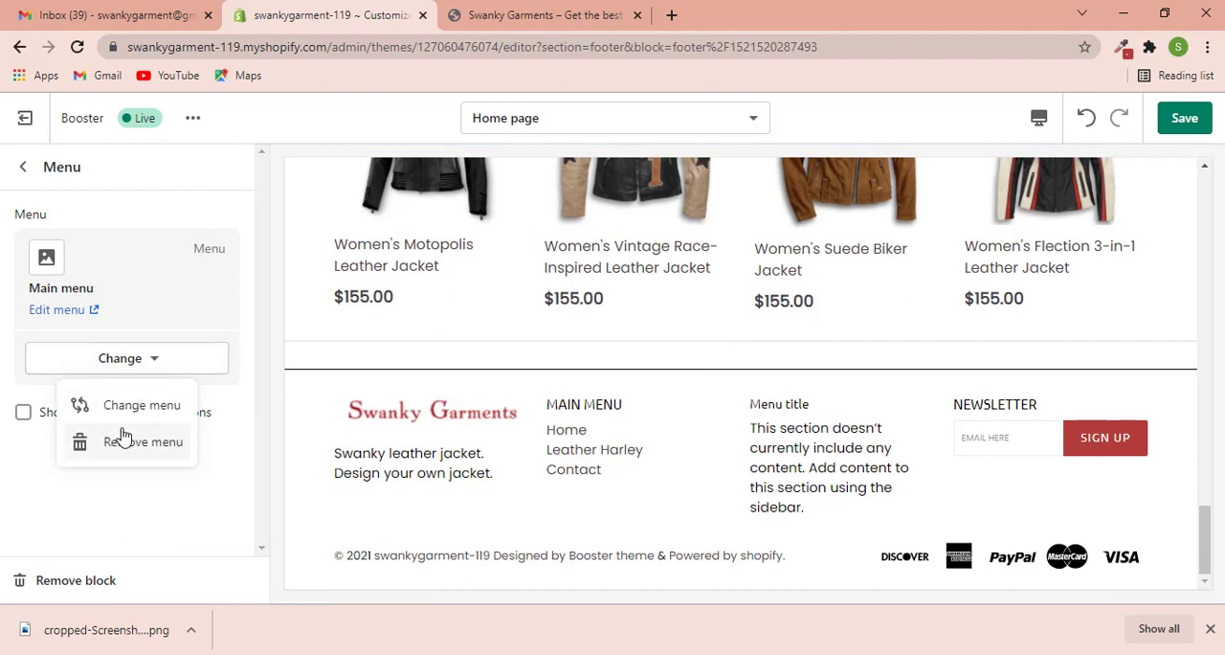
click(123, 405)
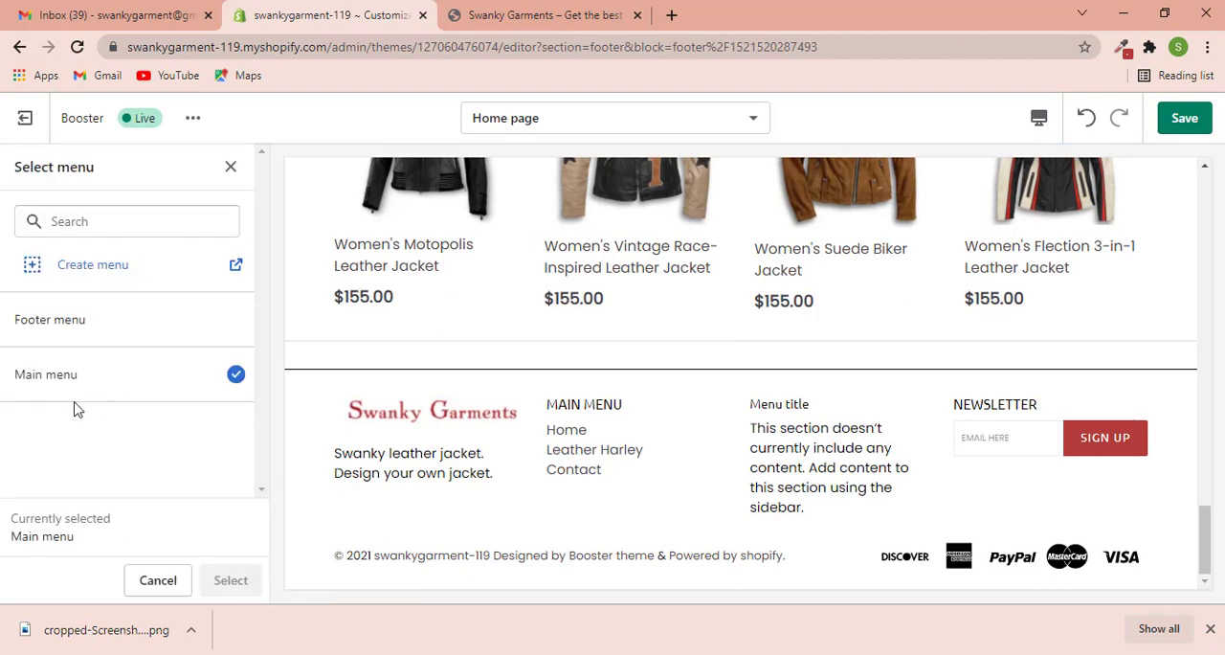
click(225, 330)
click(230, 582)
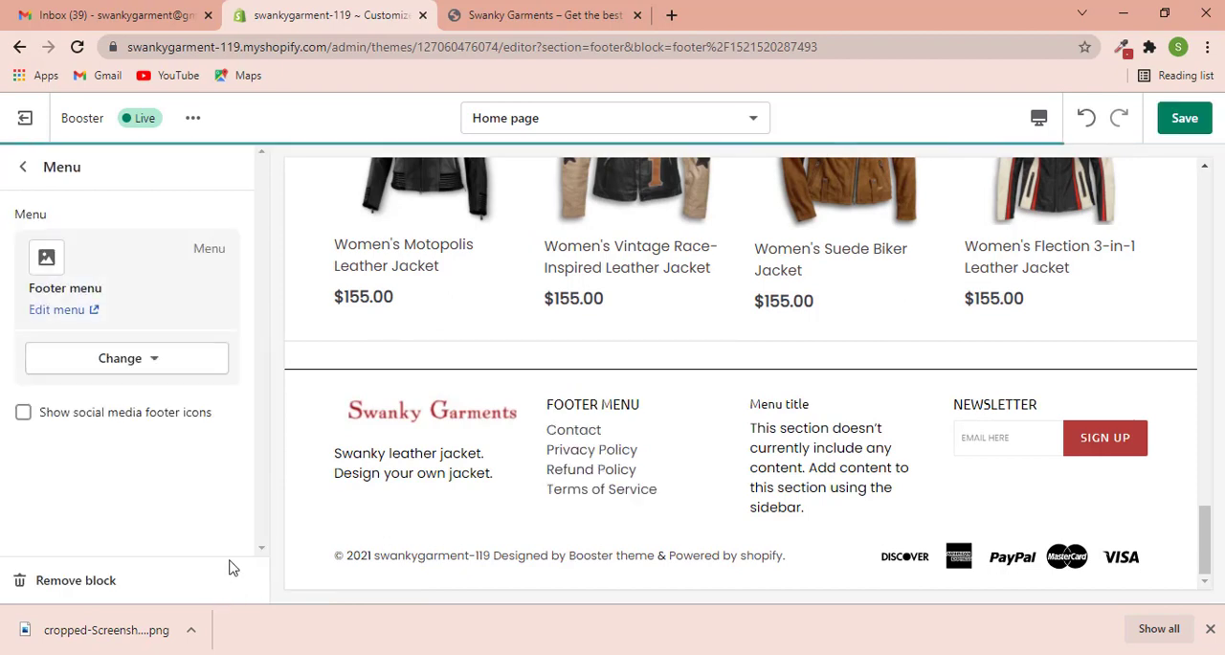
- Hide the unassigned Menu block in the footer and save the theme changes
click(22, 168)
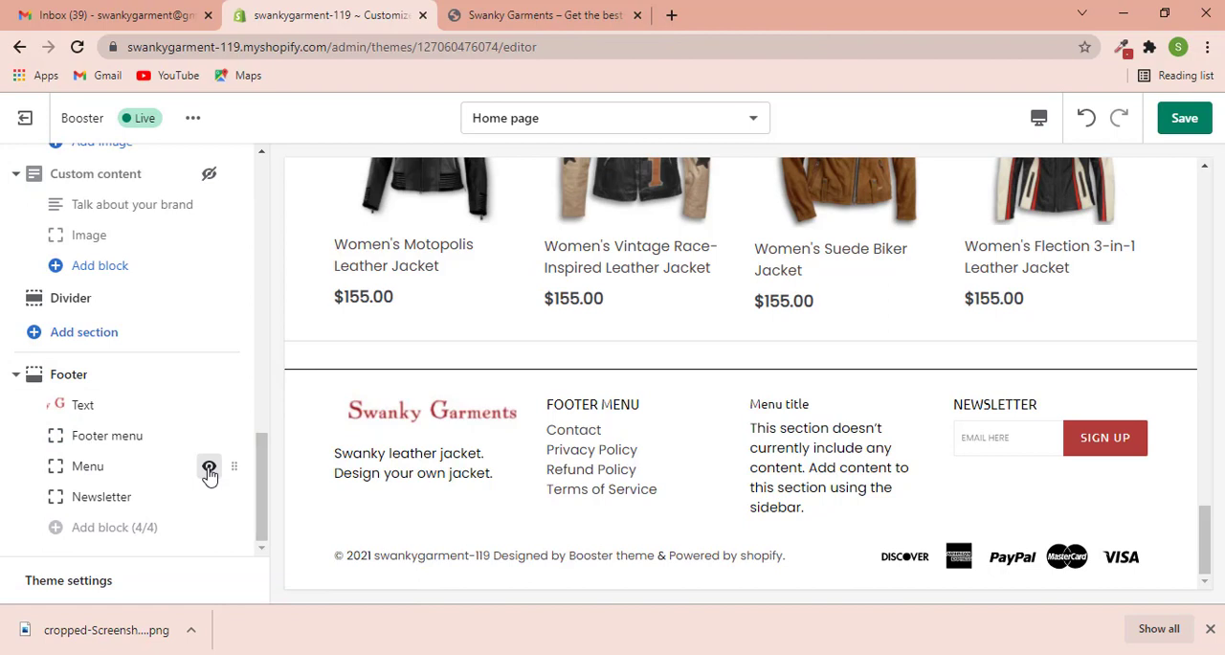
click(209, 468)
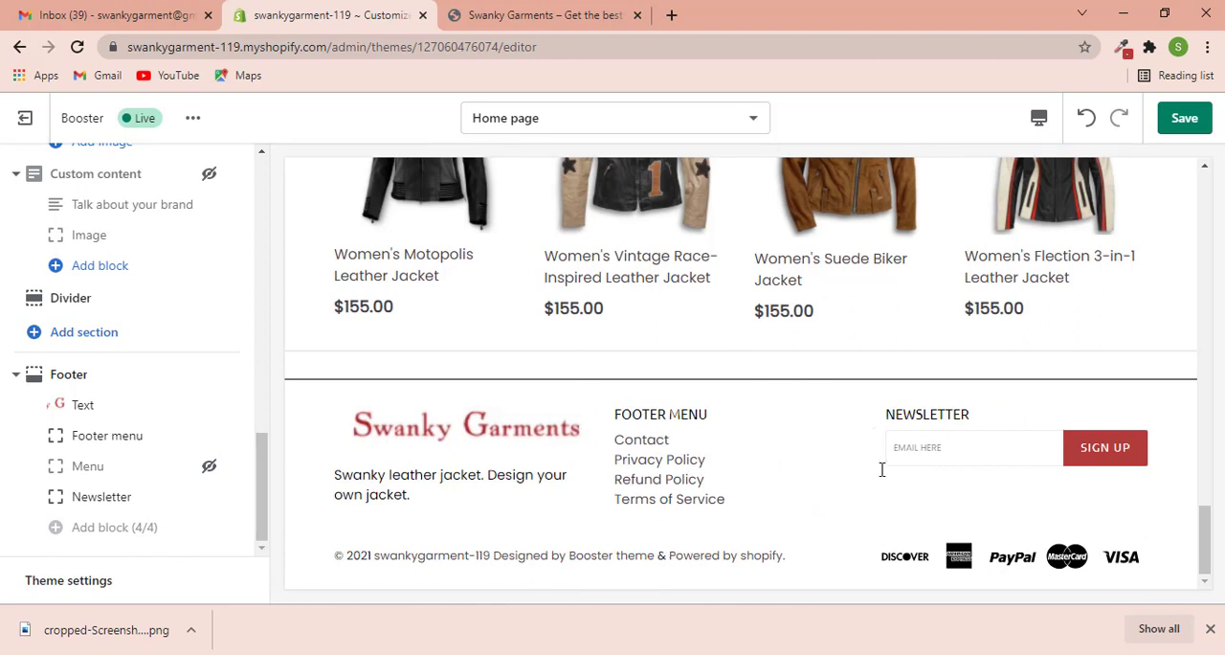
click(1185, 121)
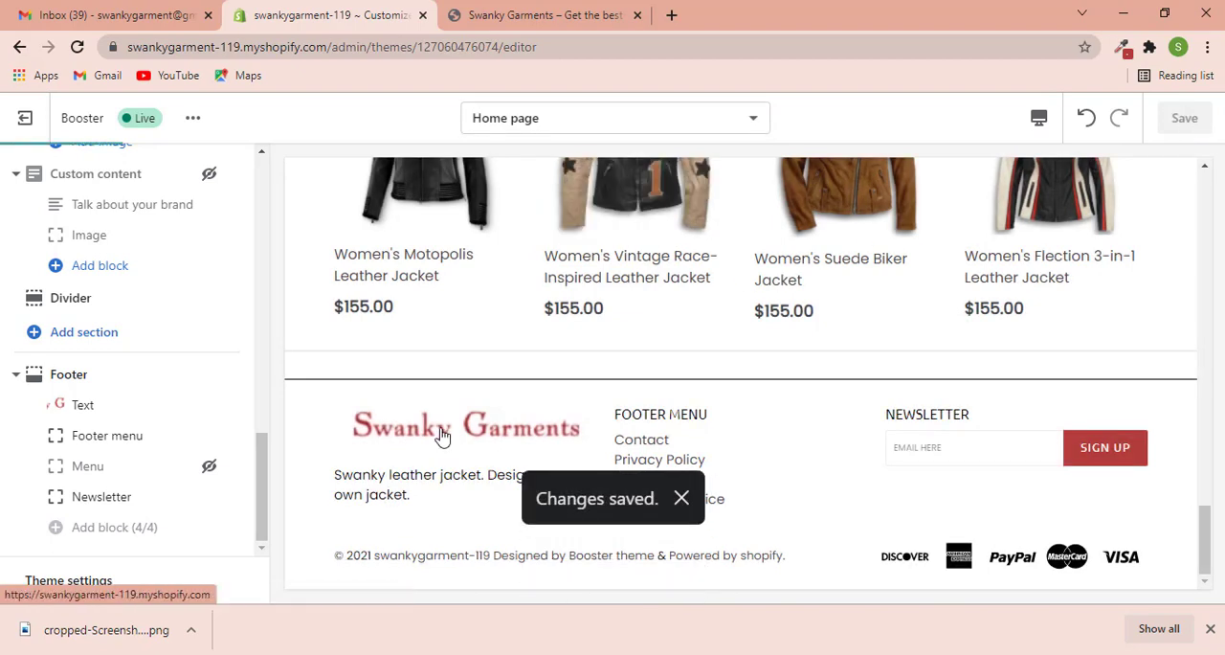
- Open the Leather Harley collection from the header menu in the theme preview and look over its product grid
scroll(355, 397, up, 15)
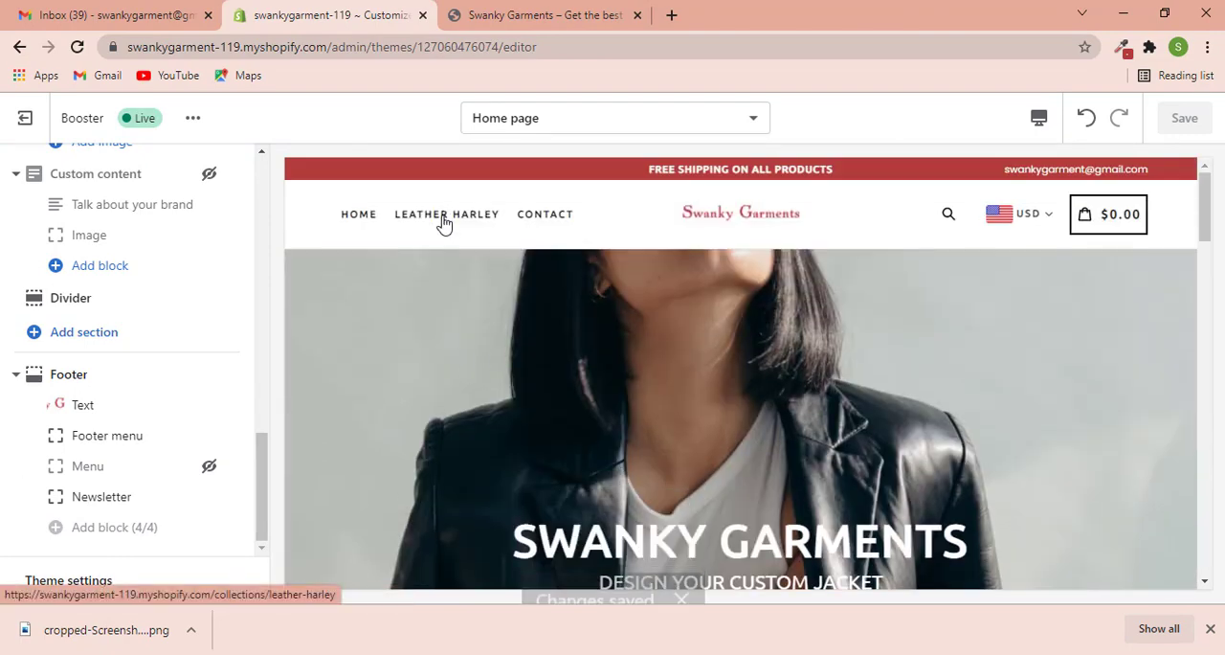
click(443, 222)
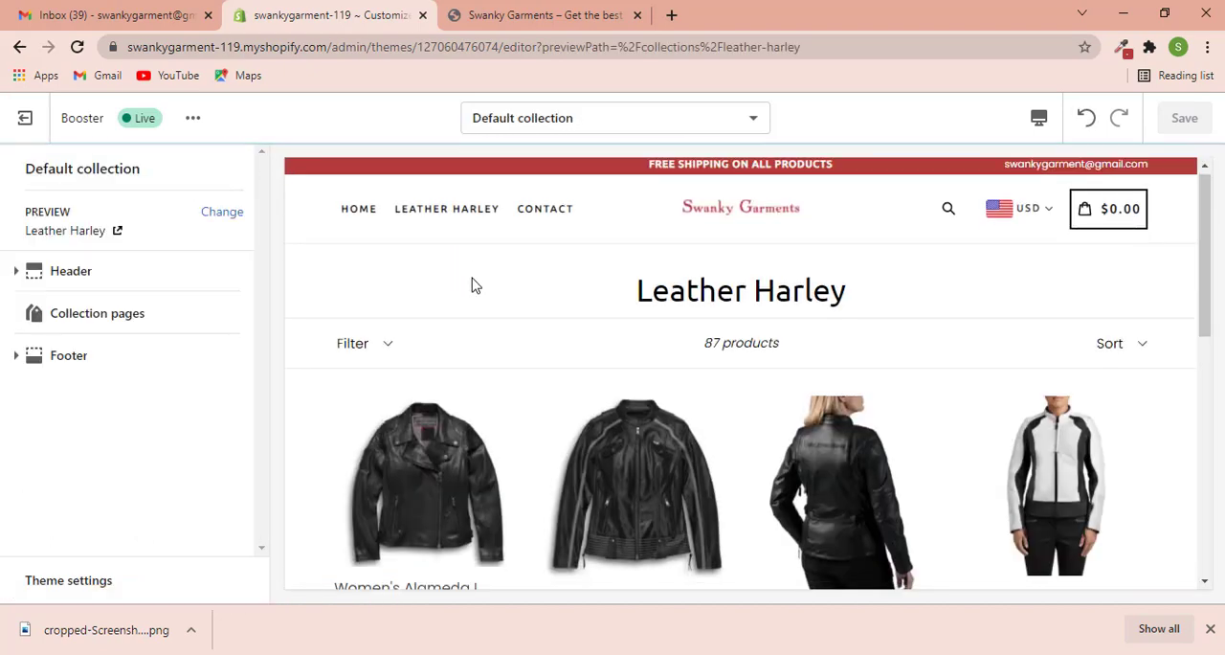
scroll(472, 284, down, 2)
scroll(479, 287, down, 5)
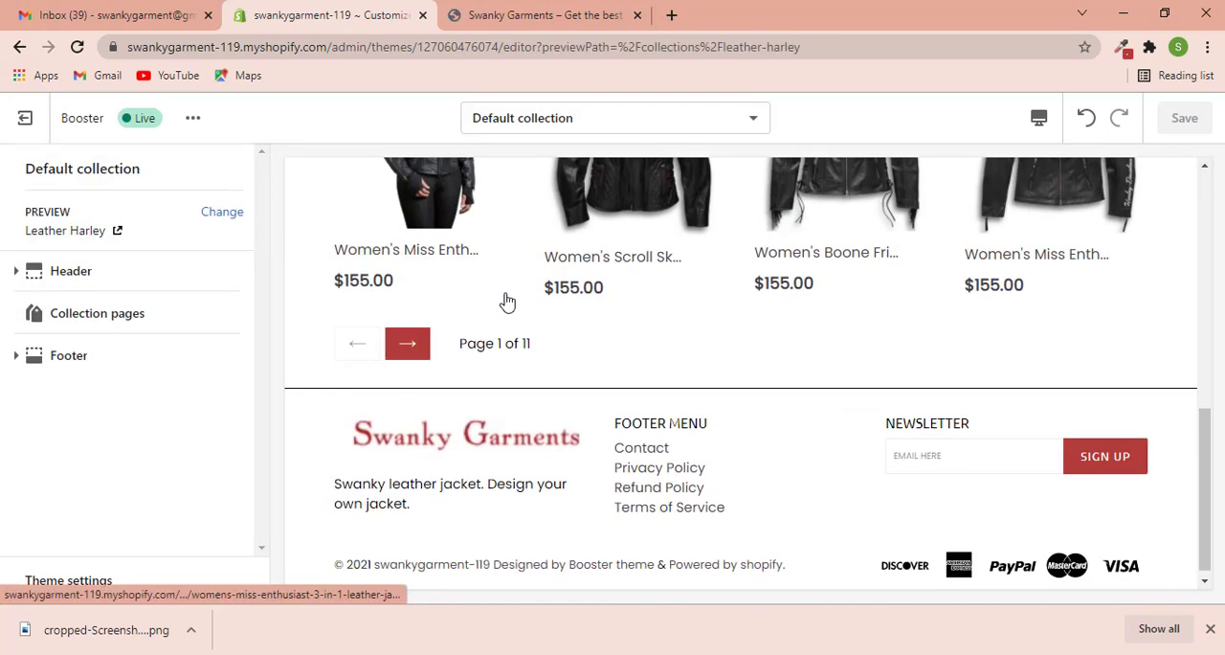
- Set the rows per page in the Collection pages section to 8 and check the preview grid
click(107, 314)
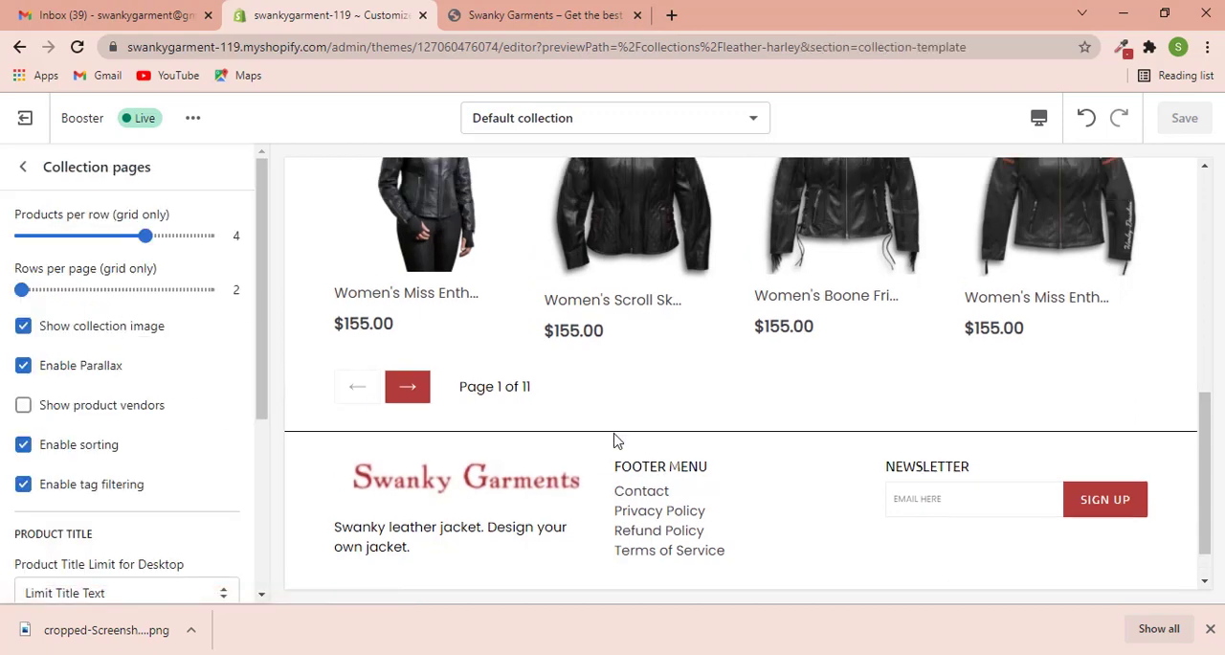
scroll(783, 228, up, 3)
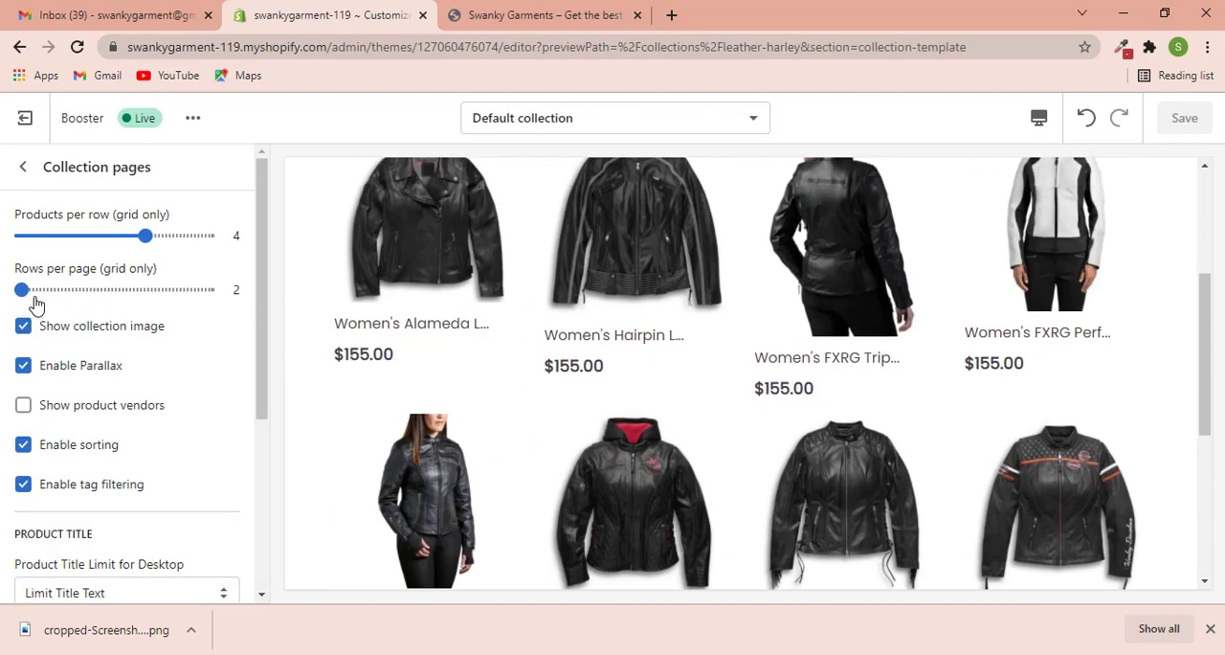
drag(20, 290, 207, 289)
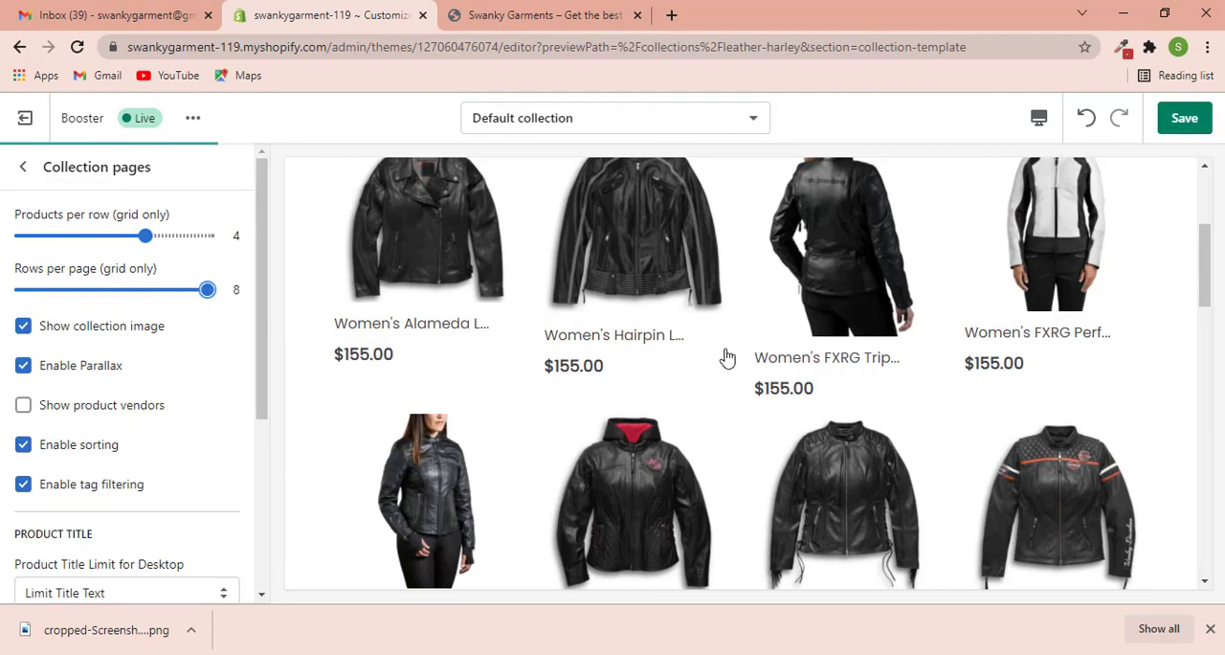
scroll(728, 353, down, 5)
scroll(727, 355, up, 5)
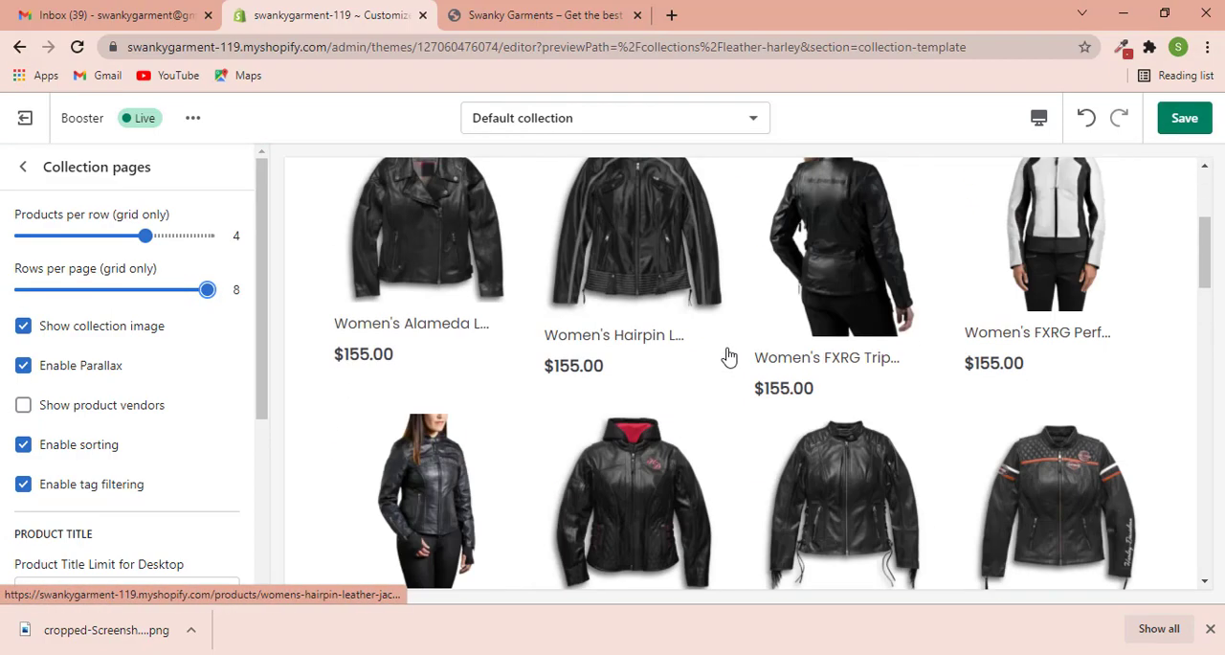
scroll(577, 445, down, 2)
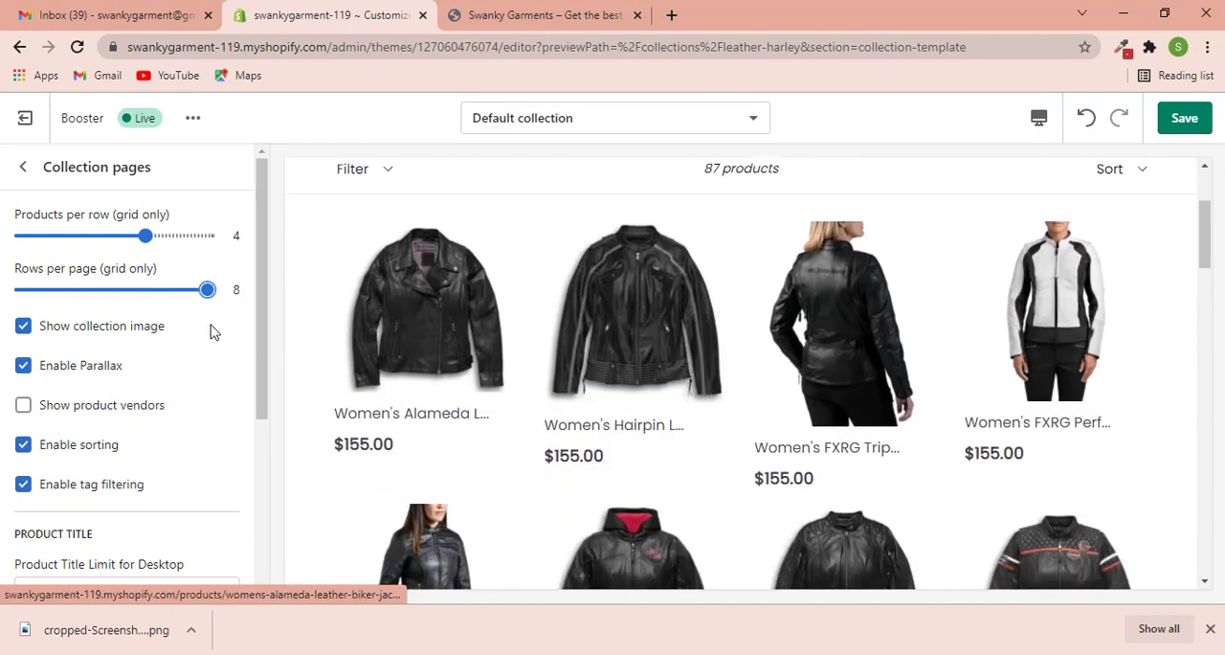
- Try 3 products per row in the collection grid and set it back to 4
click(143, 234)
drag(117, 235, 86, 260)
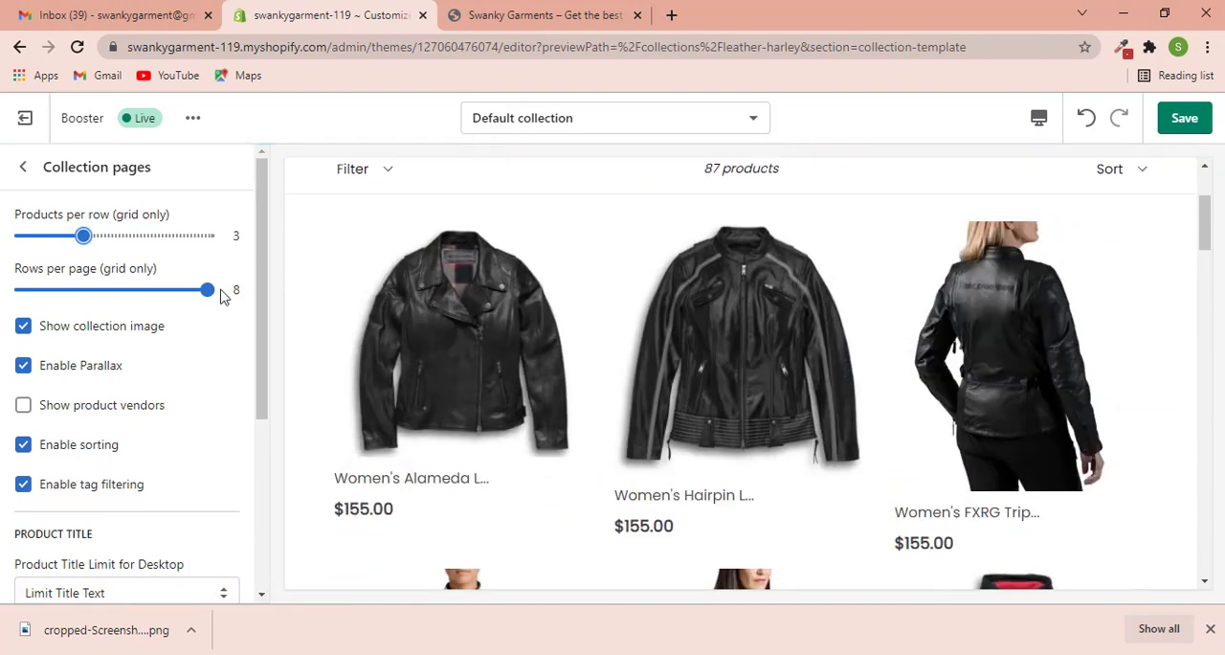
drag(118, 238, 142, 235)
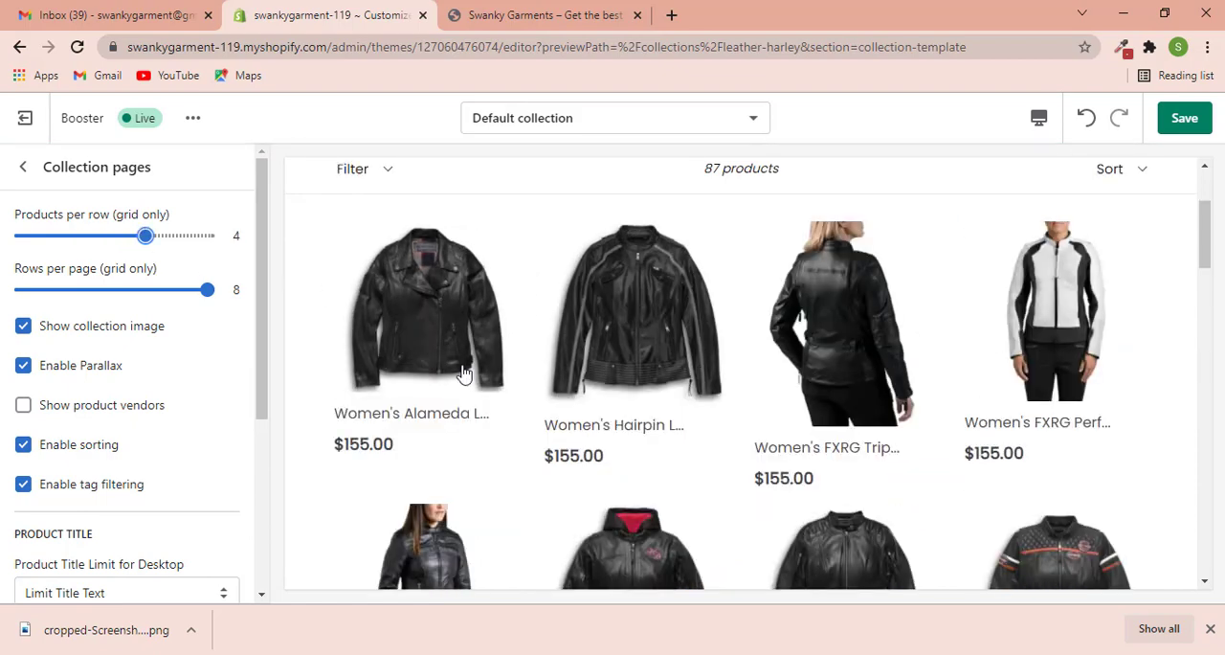
- Review the remaining collection page options and the product grid, and save the theme changes
scroll(76, 402, down, 1)
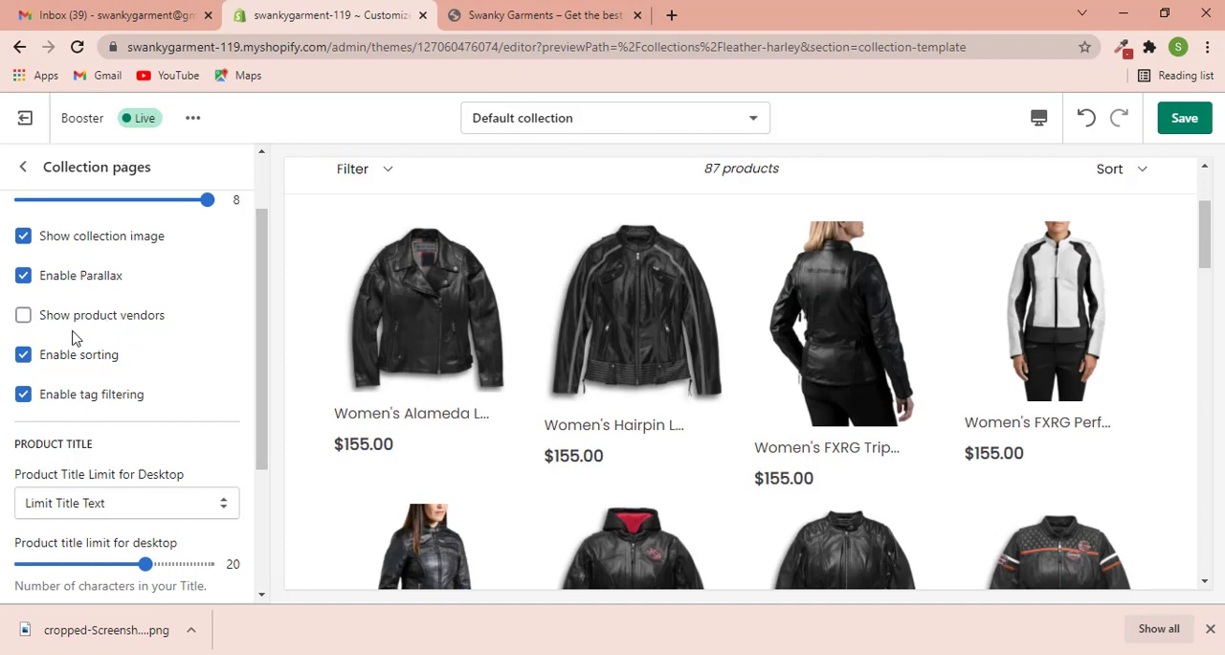
scroll(186, 378, down, 1)
scroll(182, 378, down, 2)
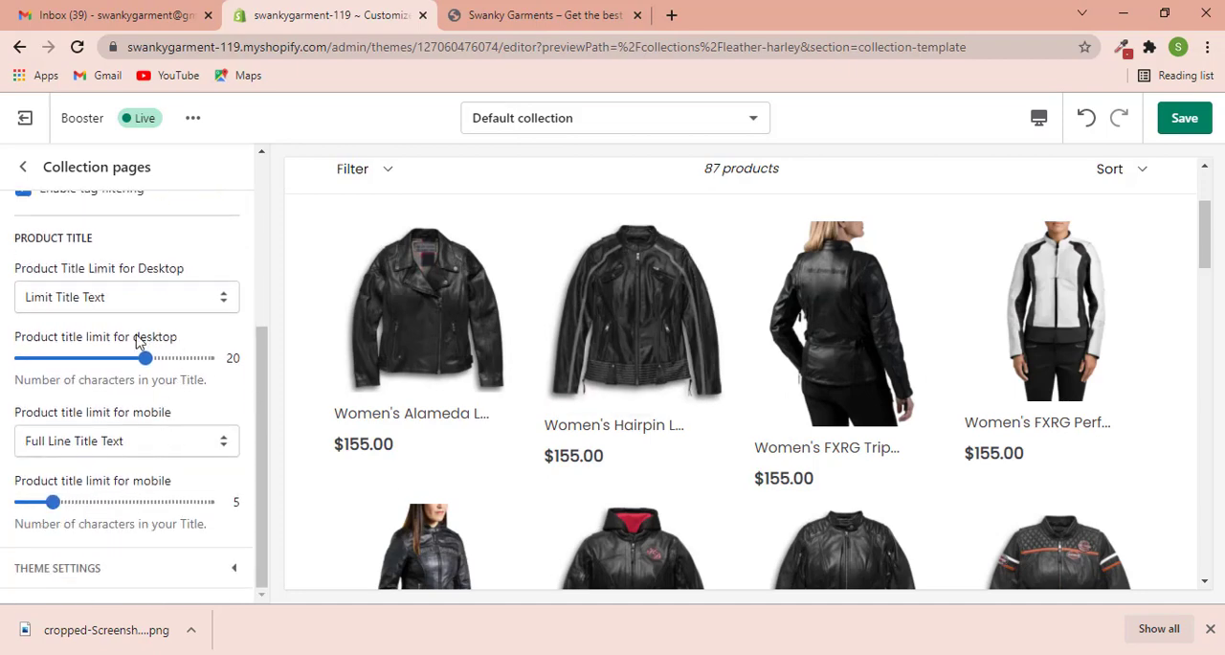
scroll(139, 374, up, 3)
scroll(605, 502, down, 5)
scroll(605, 502, down, 10)
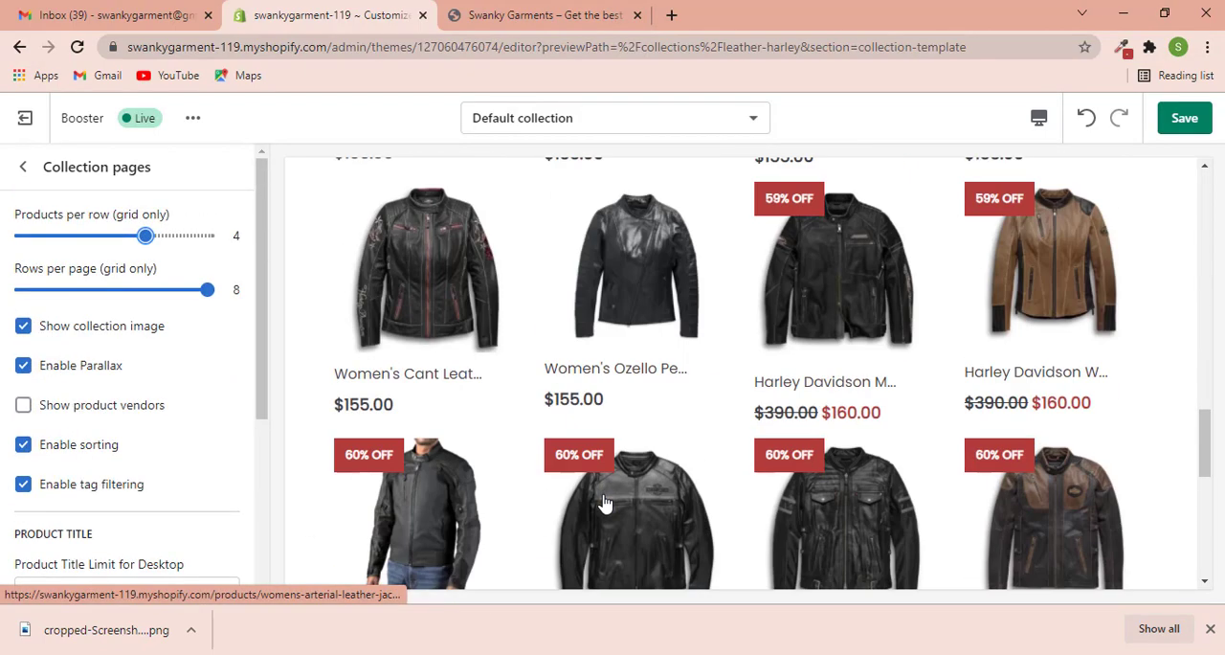
click(1184, 119)
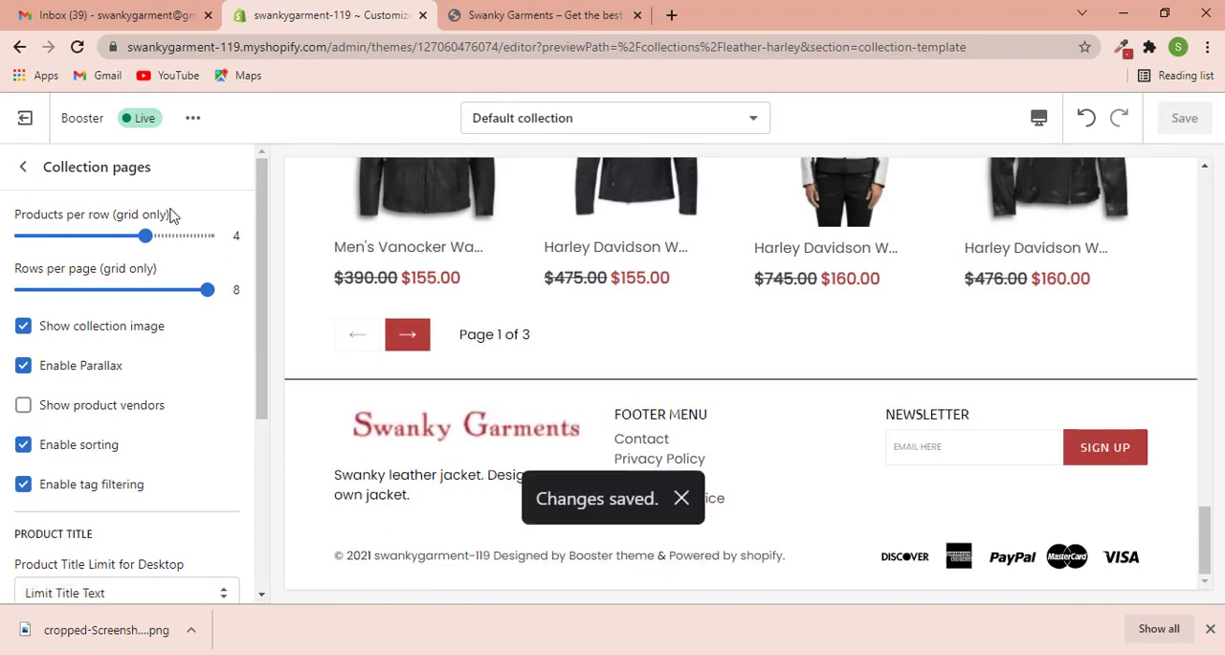
- Open the Men's Votary Harley Davidson leather jacket in the preview and bring up the Product page section settings
click(22, 166)
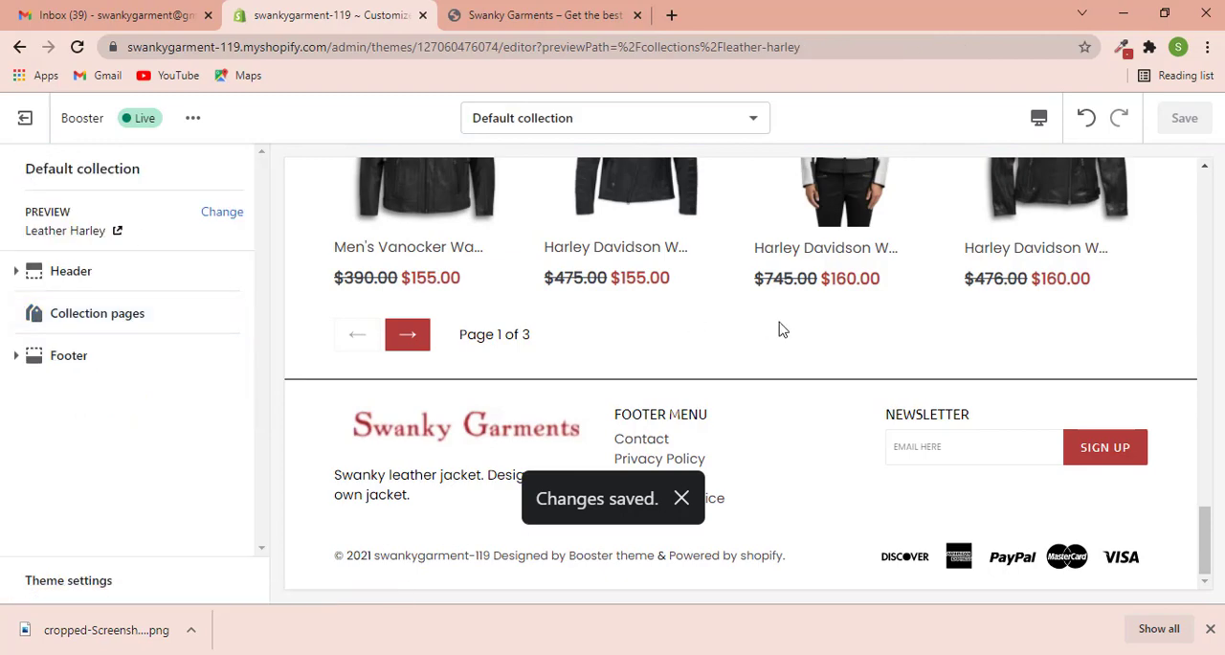
scroll(779, 329, up, 3)
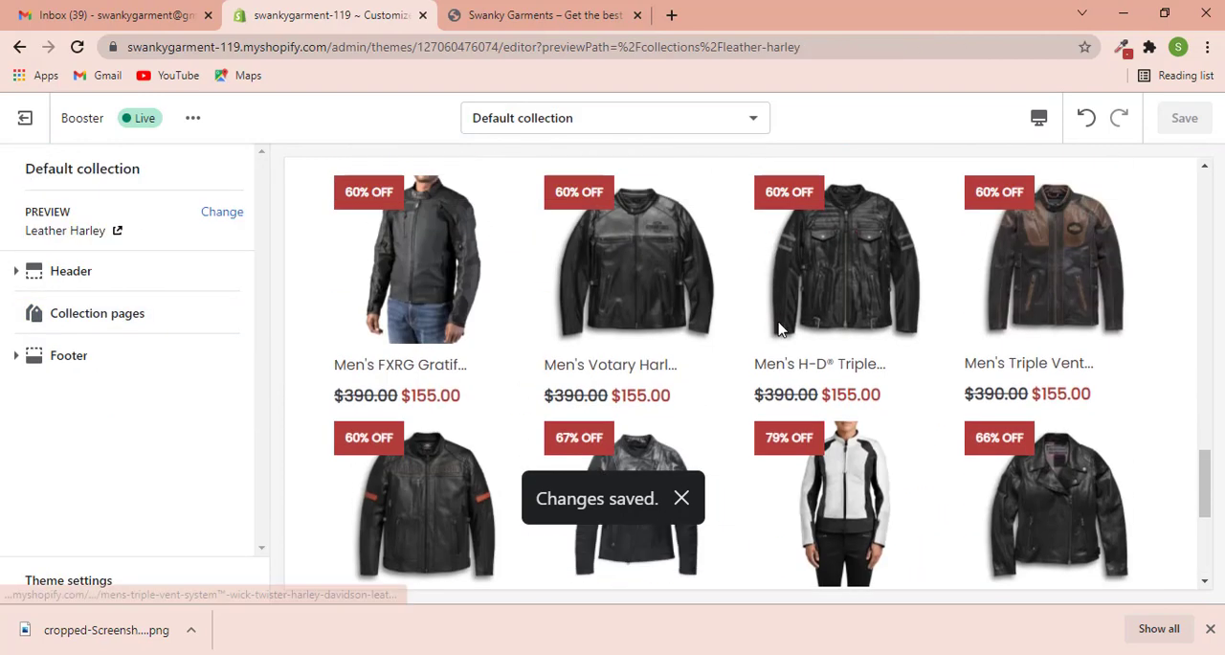
click(660, 259)
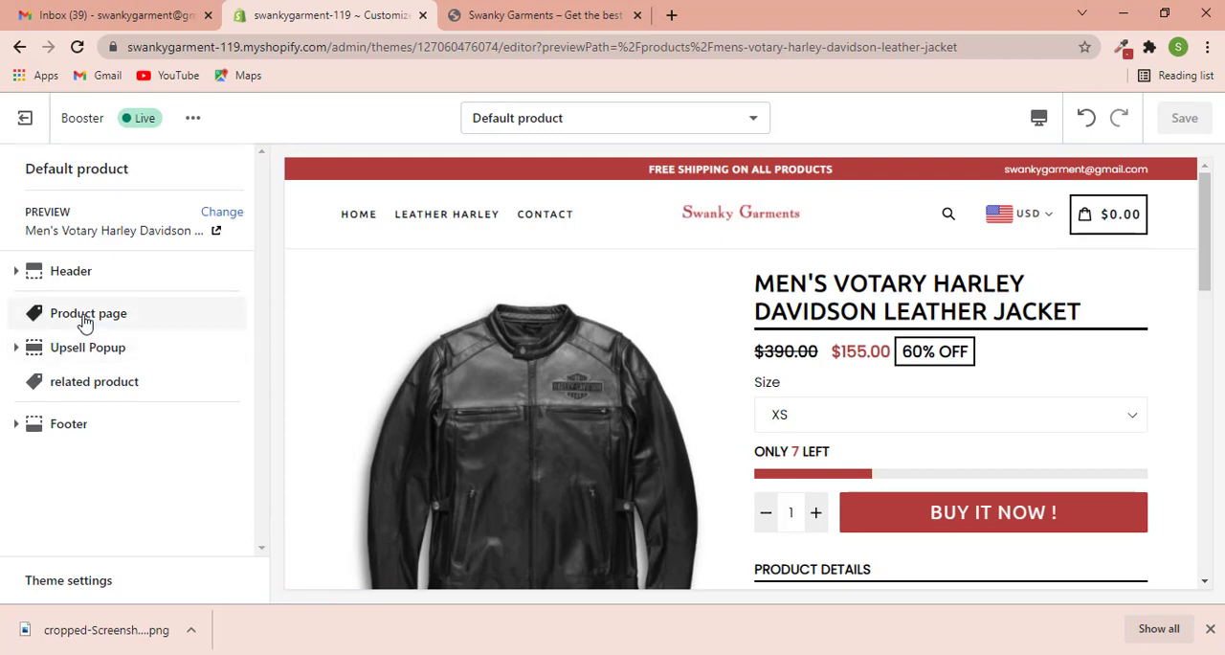
click(84, 321)
- Look over the jacket's product page and enable image zoom for it
scroll(935, 353, down, 1)
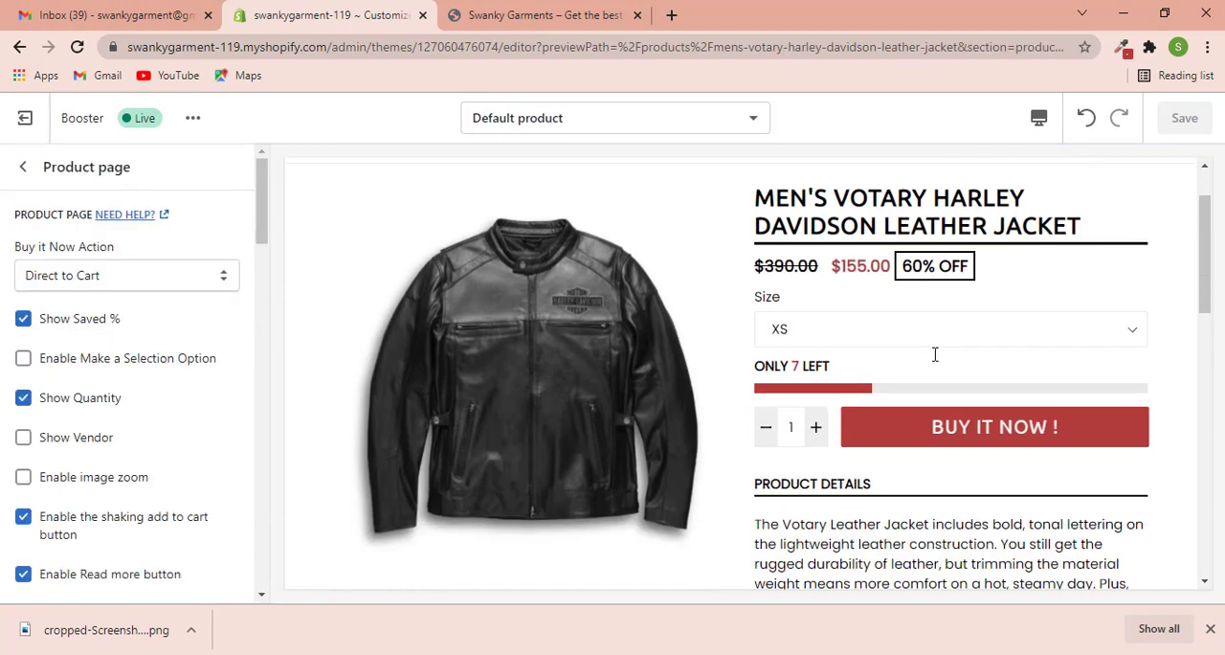
scroll(615, 383, down, 1)
scroll(819, 371, up, 1)
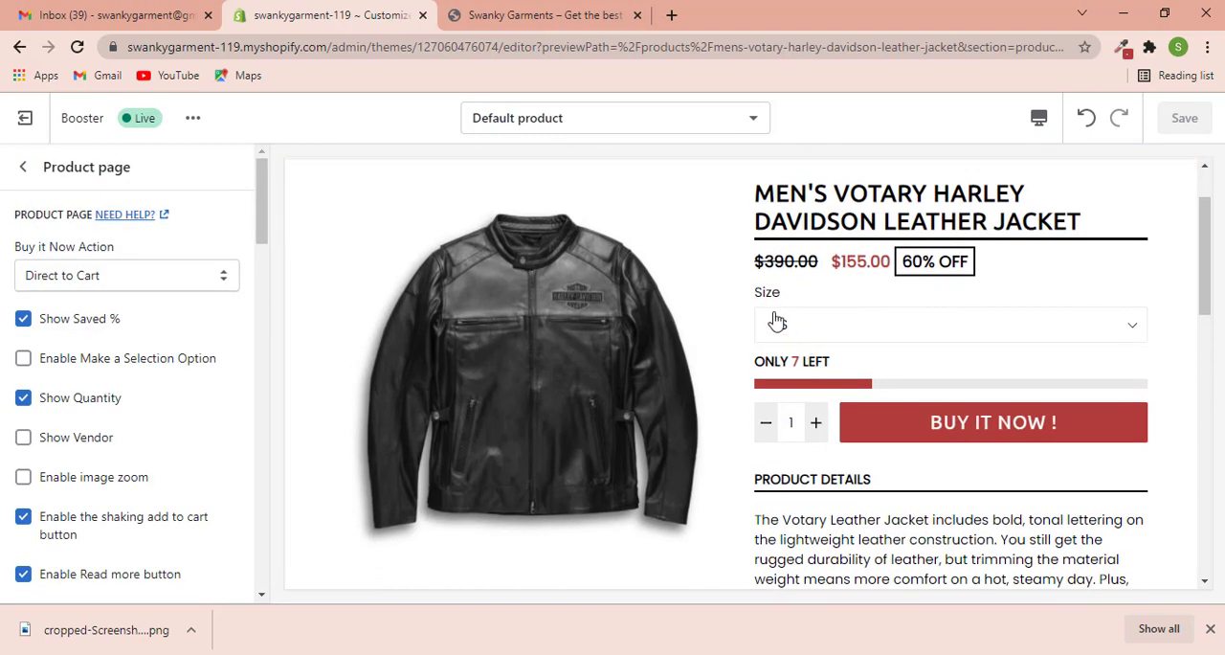
scroll(701, 358, down, 1)
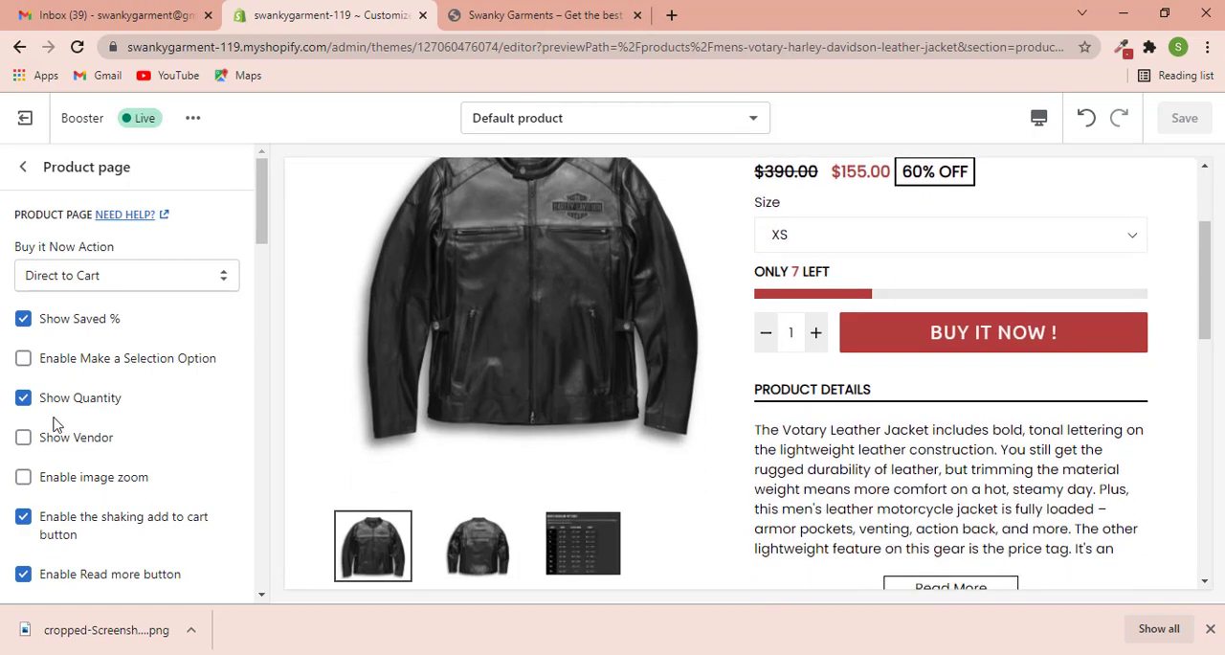
scroll(57, 421, down, 1)
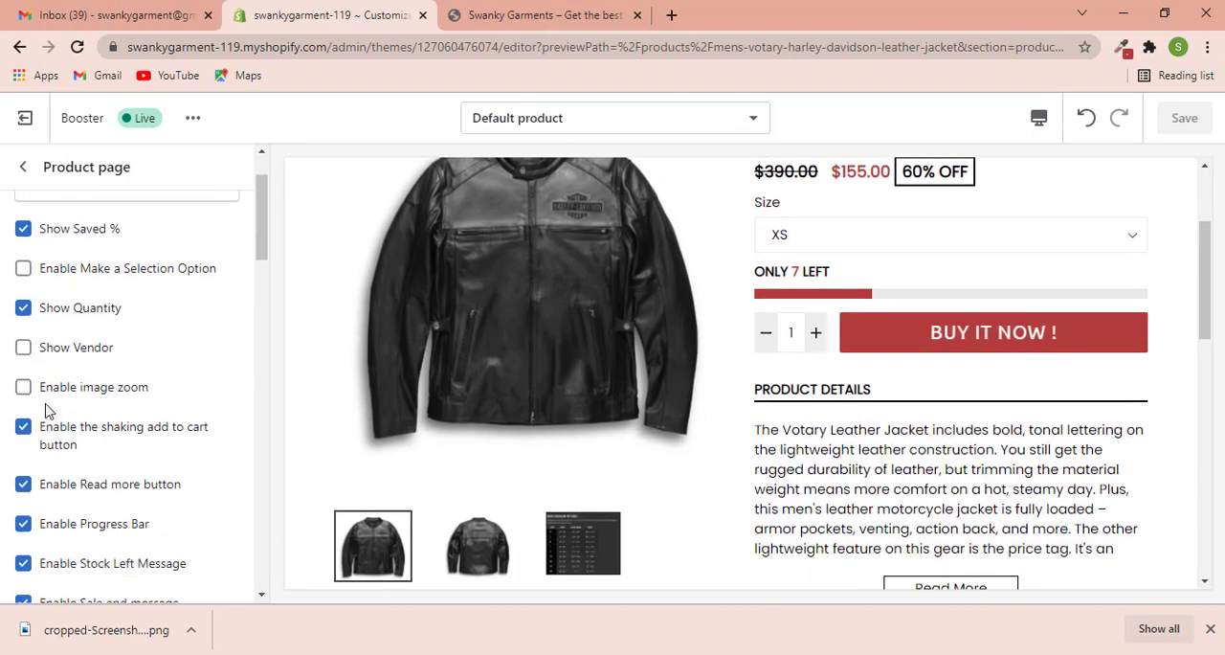
click(23, 391)
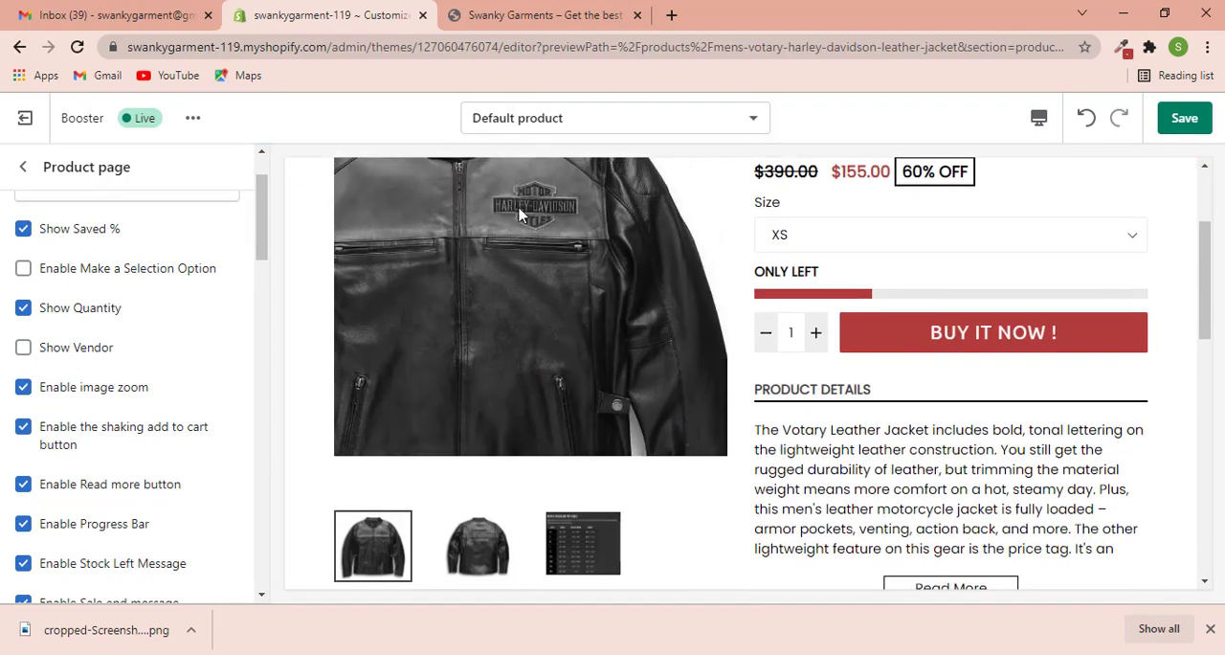
- Turn on the countdown timer in the product page's timer setting
scroll(287, 394, down, 2)
scroll(167, 376, down, 2)
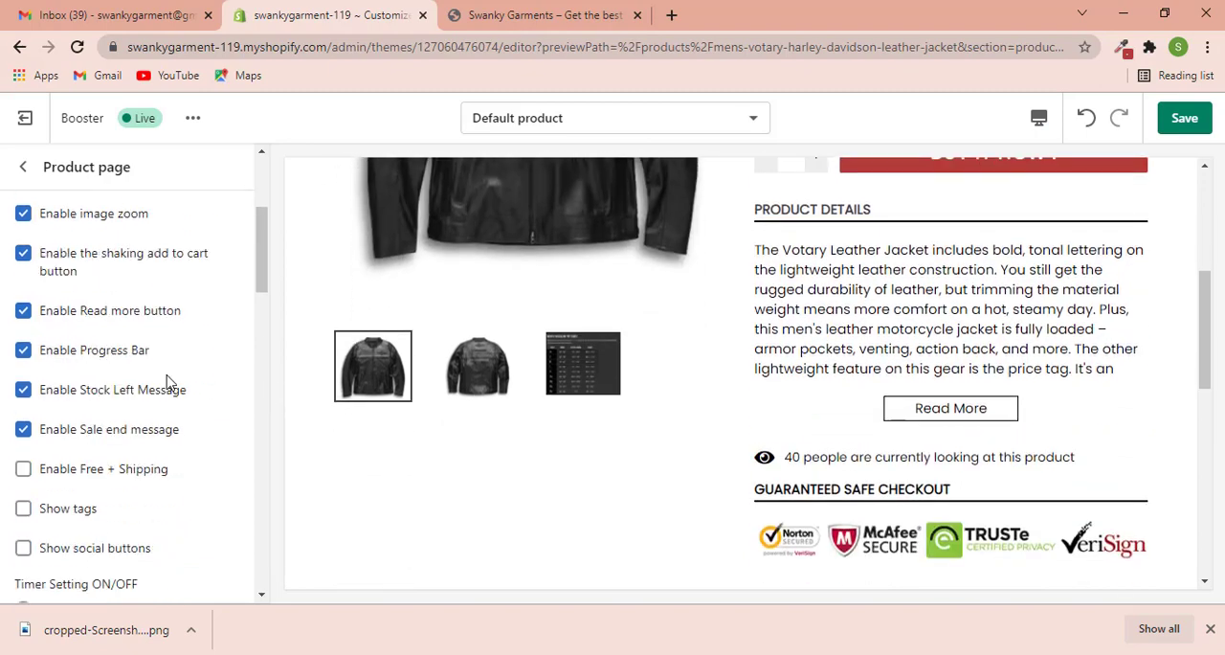
scroll(163, 381, down, 2)
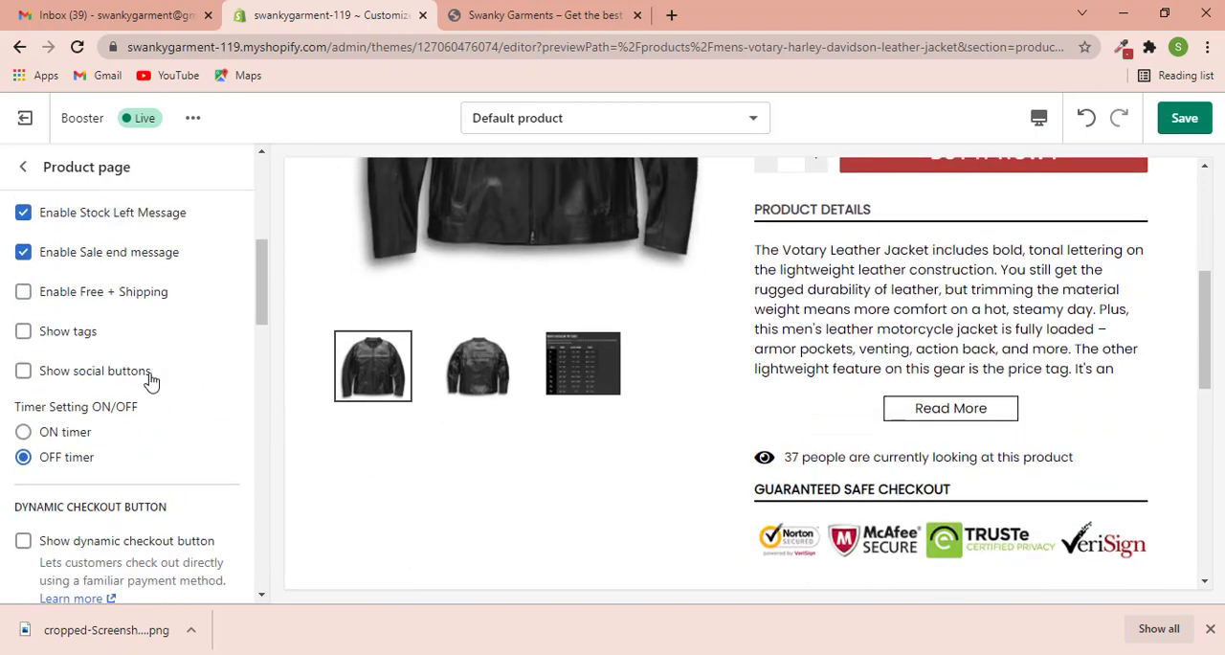
click(24, 424)
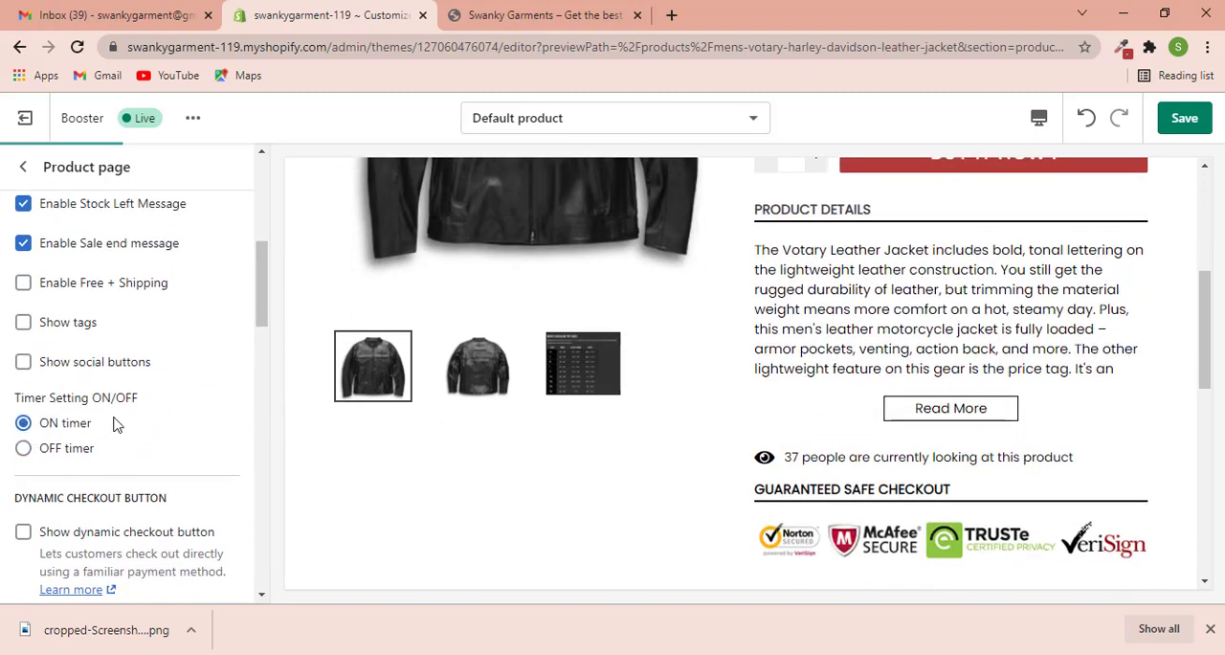
- Enable Delivery Time on the product page
scroll(114, 424, down, 7)
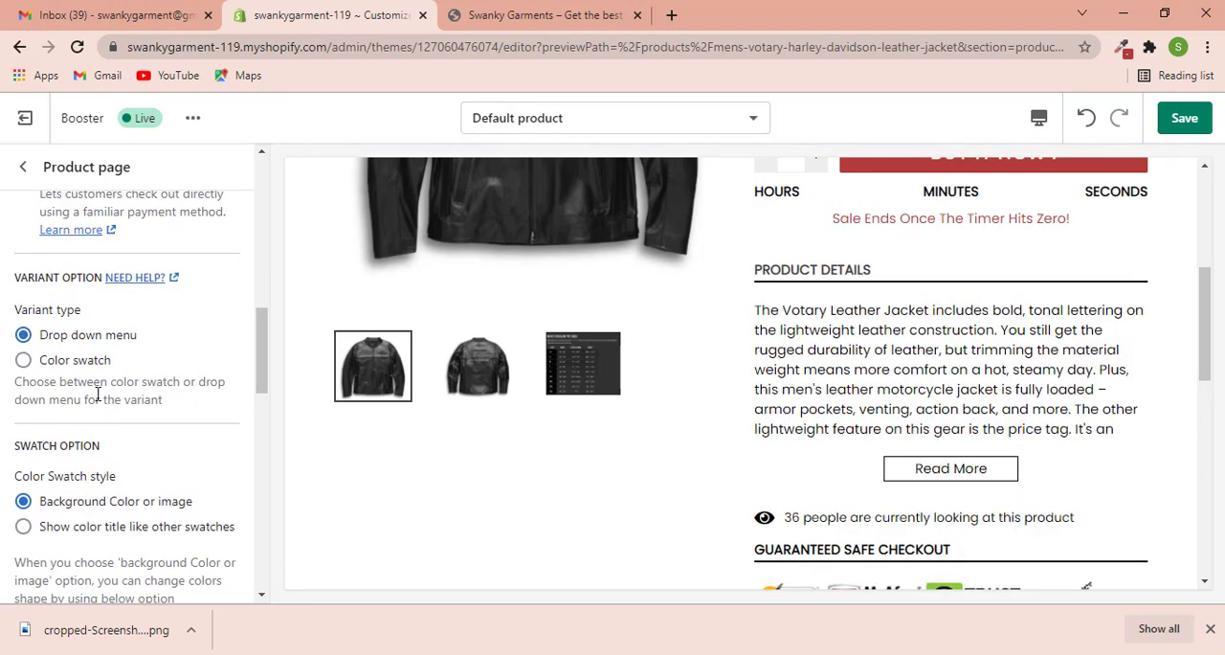
scroll(97, 394, down, 4)
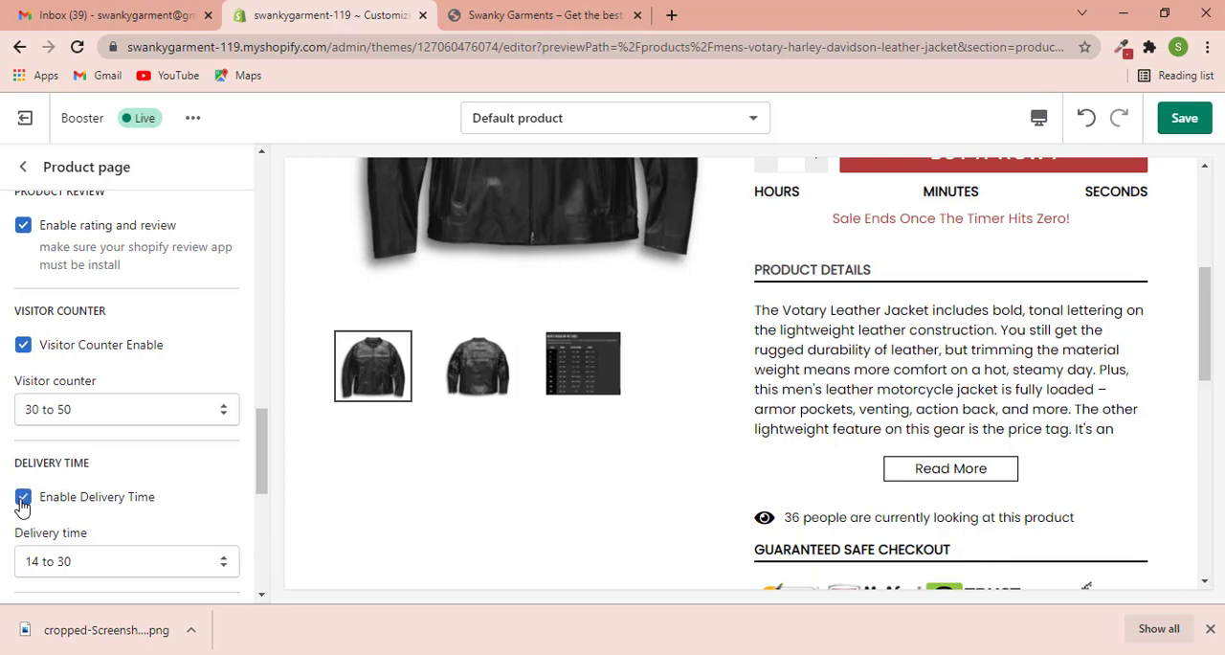
scroll(86, 503, down, 1)
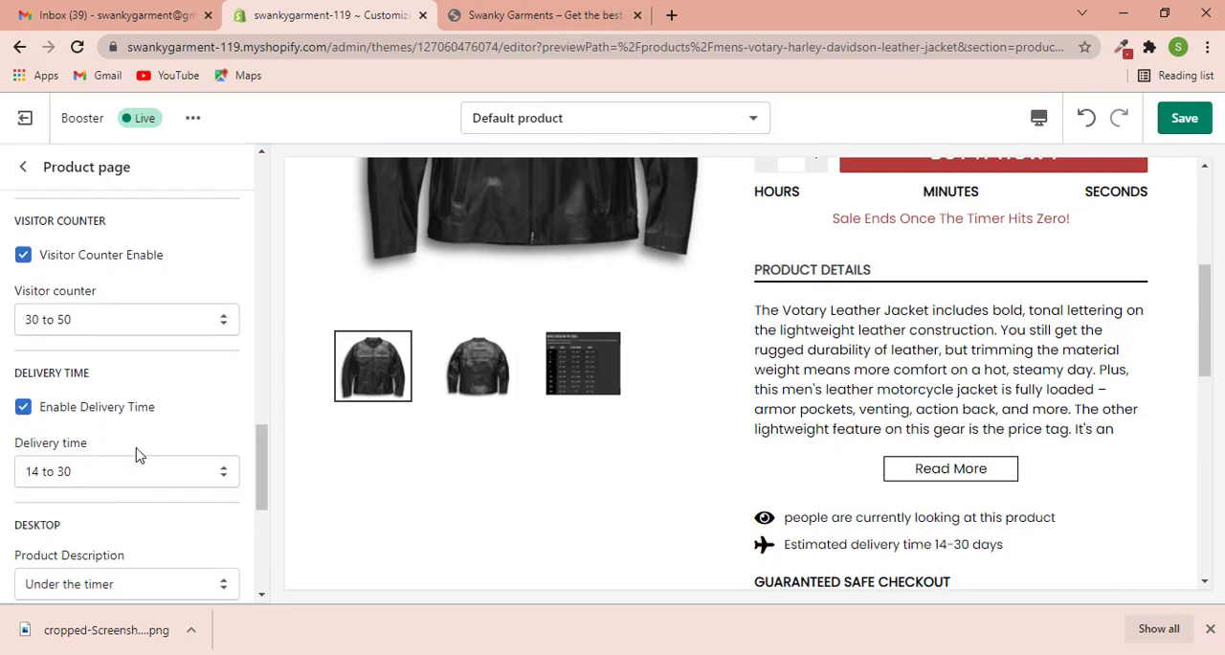
- Review the remaining product page options and the preview, and save the product page changes
scroll(136, 454, down, 5)
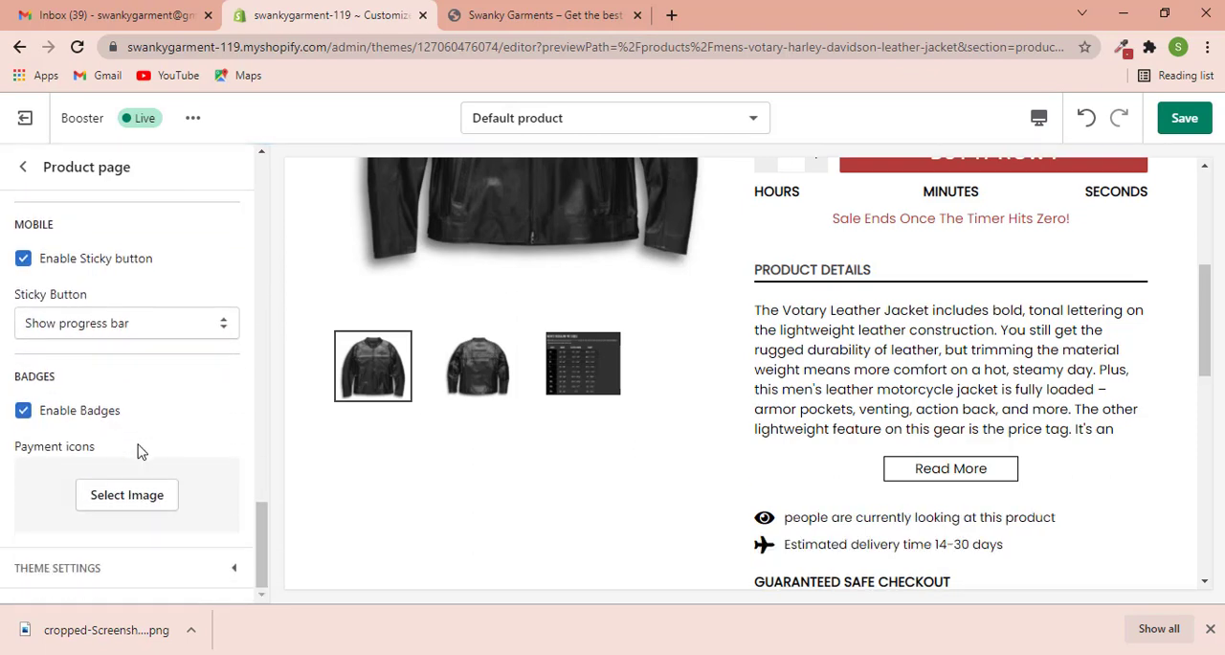
scroll(137, 450, up, 6)
scroll(21, 436, up, 3)
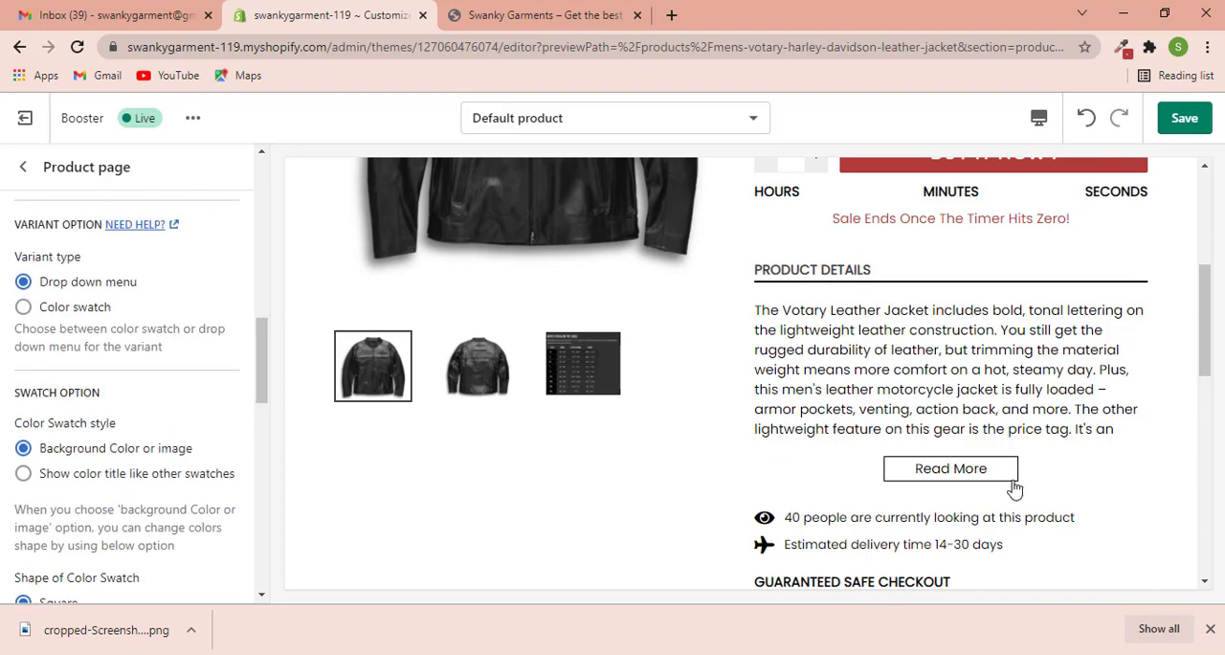
scroll(1025, 429, up, 3)
scroll(134, 370, down, 3)
scroll(134, 370, up, 5)
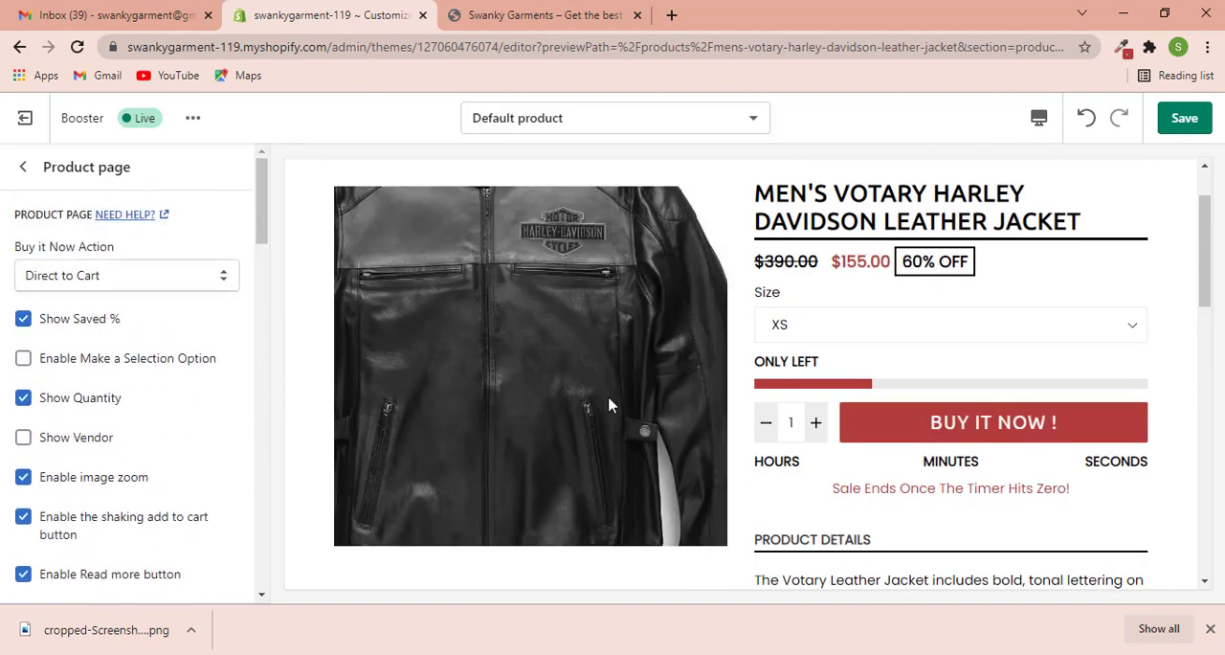
click(1186, 121)
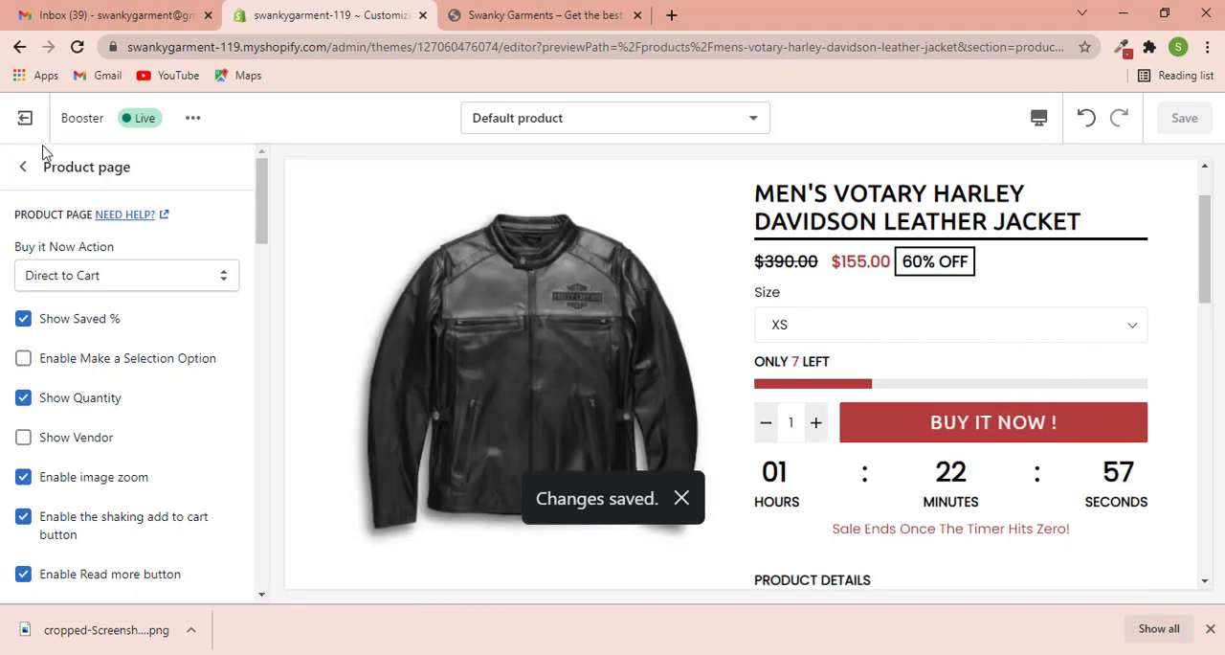
- Exit the theme editor and open the Online Store preferences
click(34, 132)
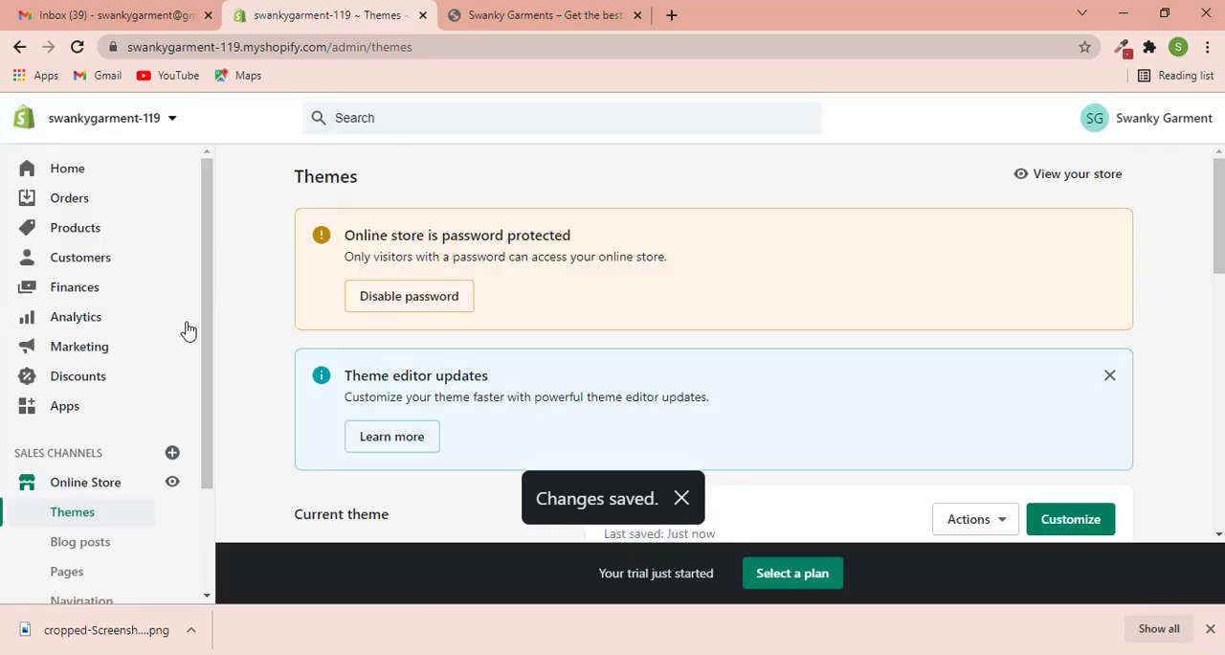
scroll(270, 198, down, 4)
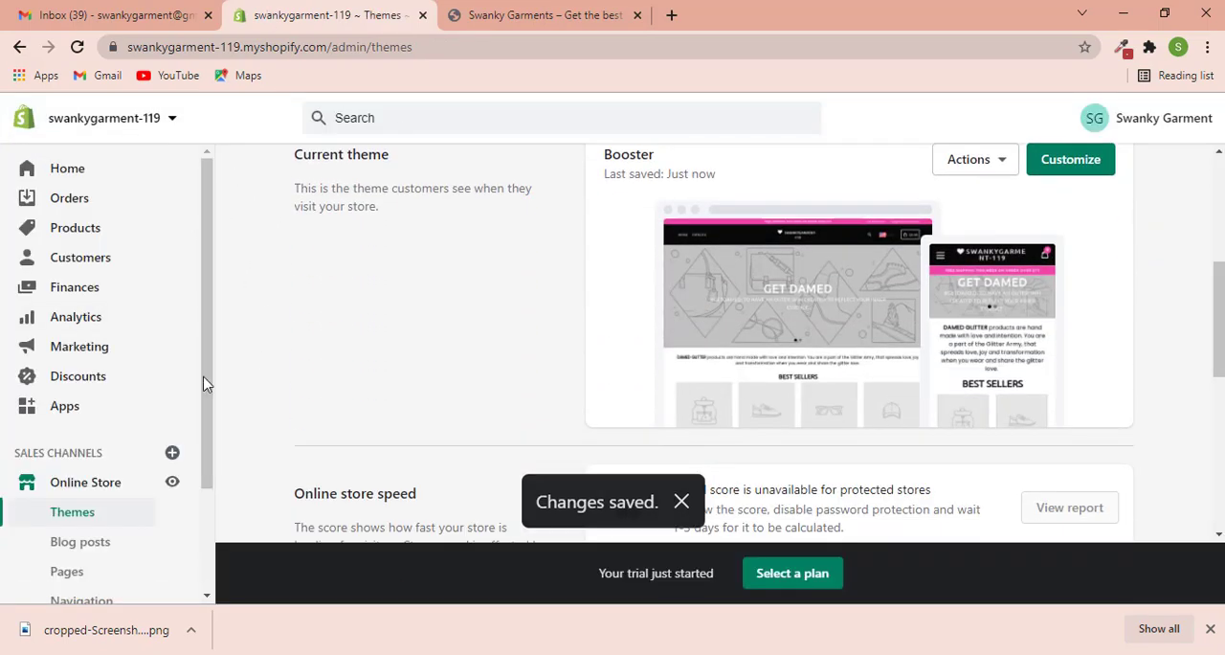
scroll(115, 381, down, 2)
click(96, 520)
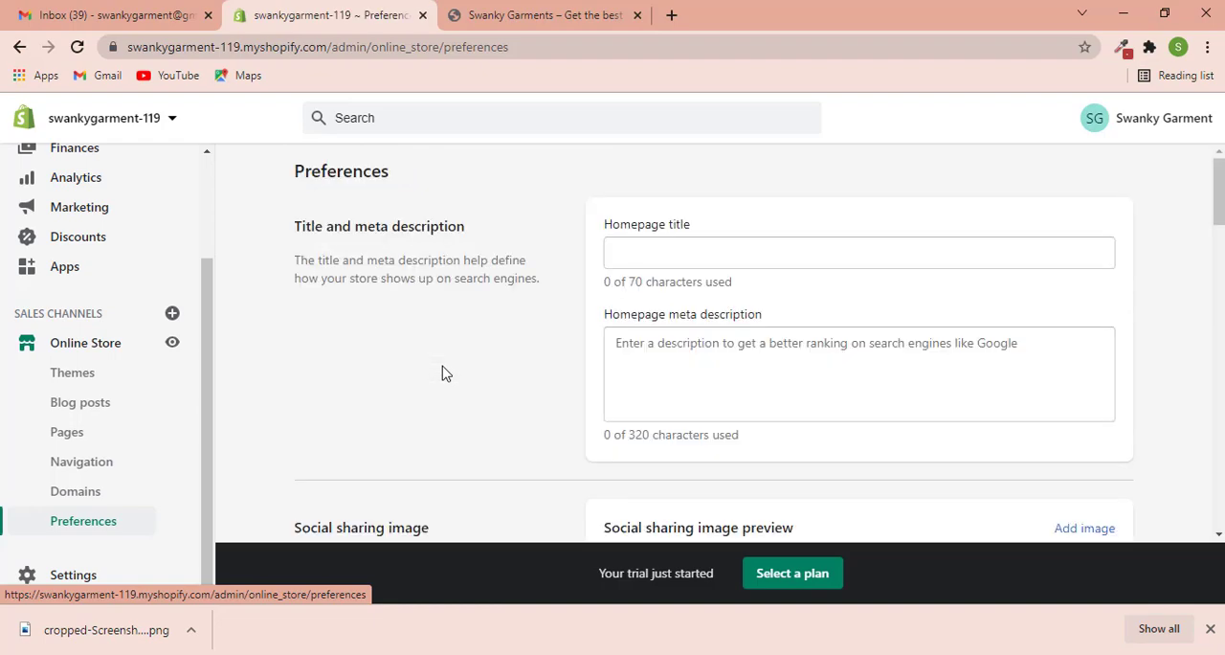
- Replace the storefront password under Password protection with a new password and save the preferences
scroll(481, 350, down, 12)
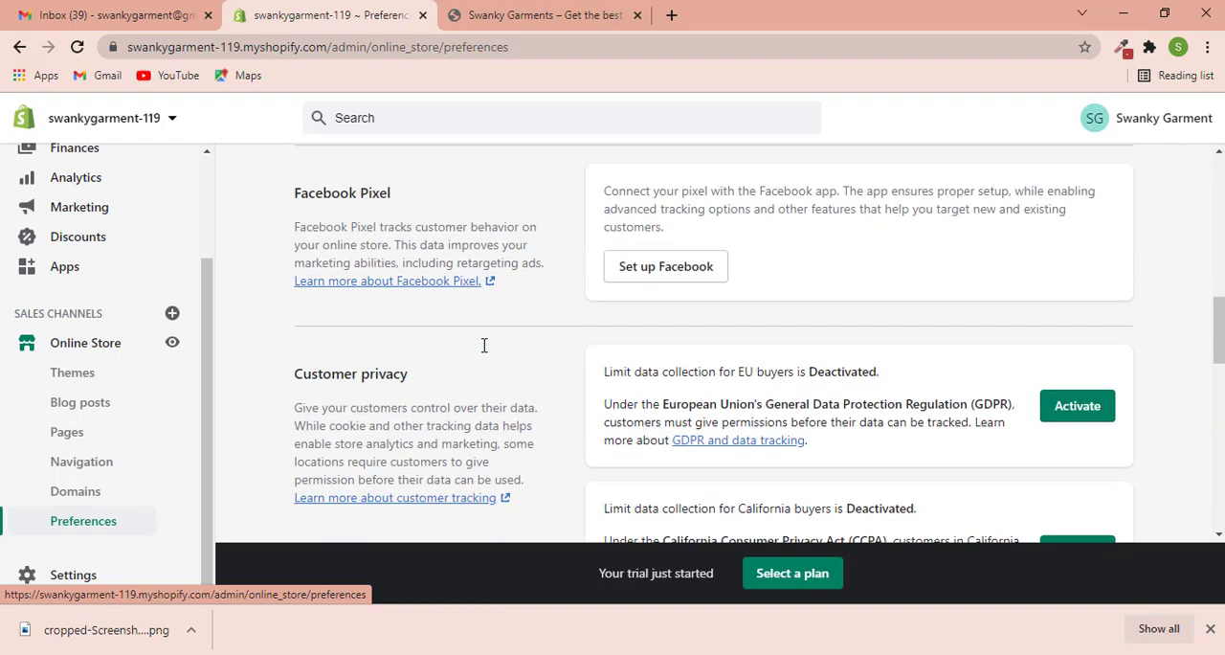
scroll(484, 345, down, 5)
scroll(484, 345, up, 3)
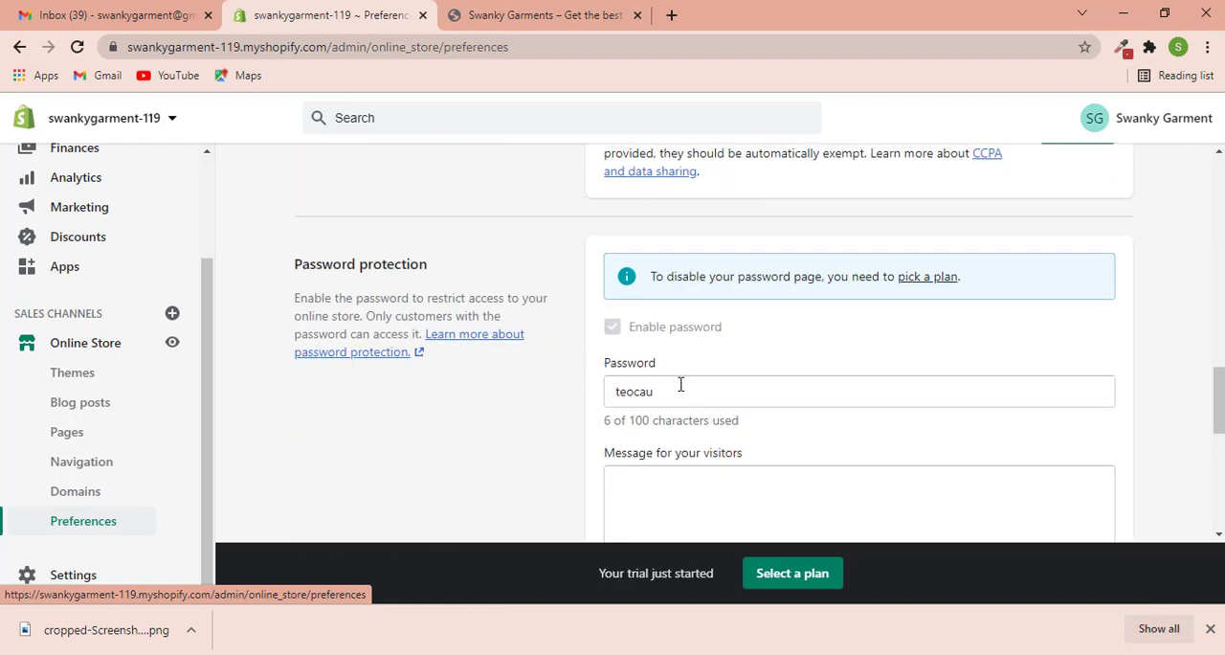
click(682, 391)
key(ctrl+a)
text(123)
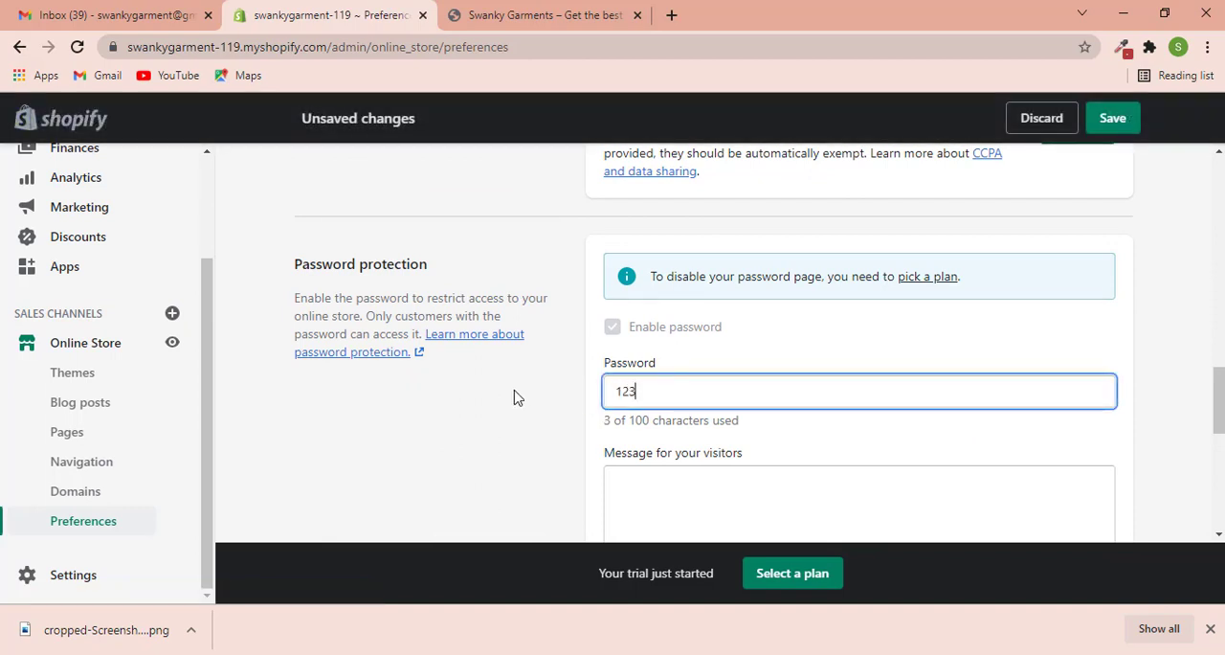
click(1115, 118)
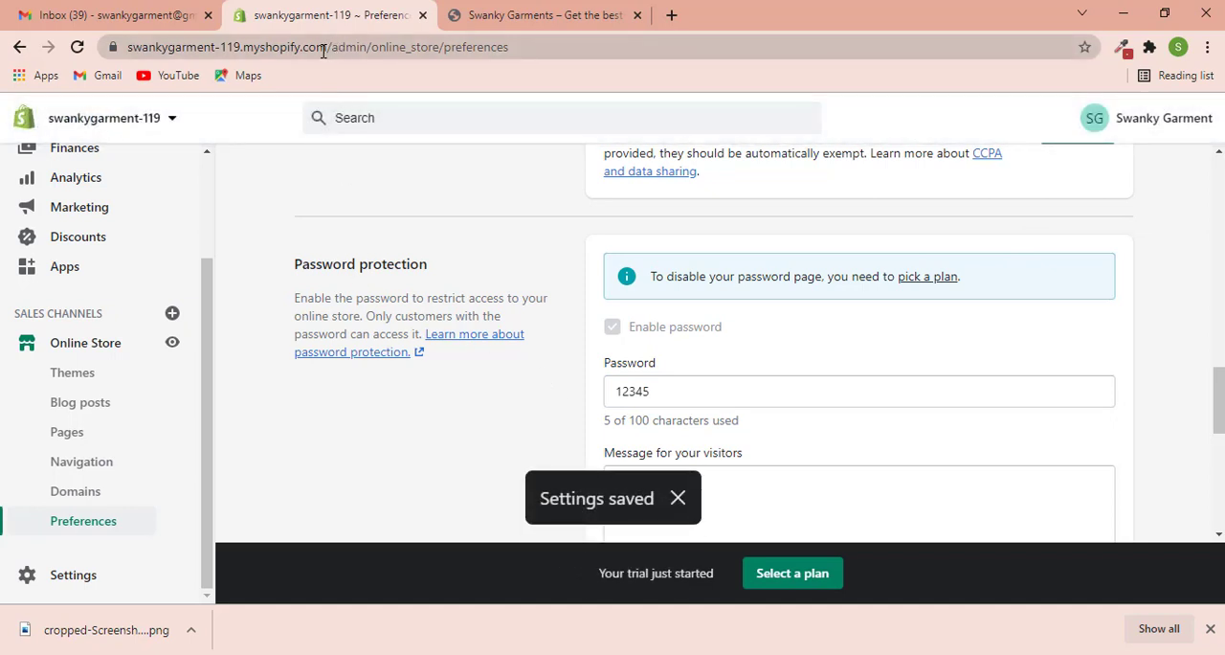
- Open the store's myshopify.com address in a new browser tab and bring up the storefront password entry form
drag(325, 51, 40, 50)
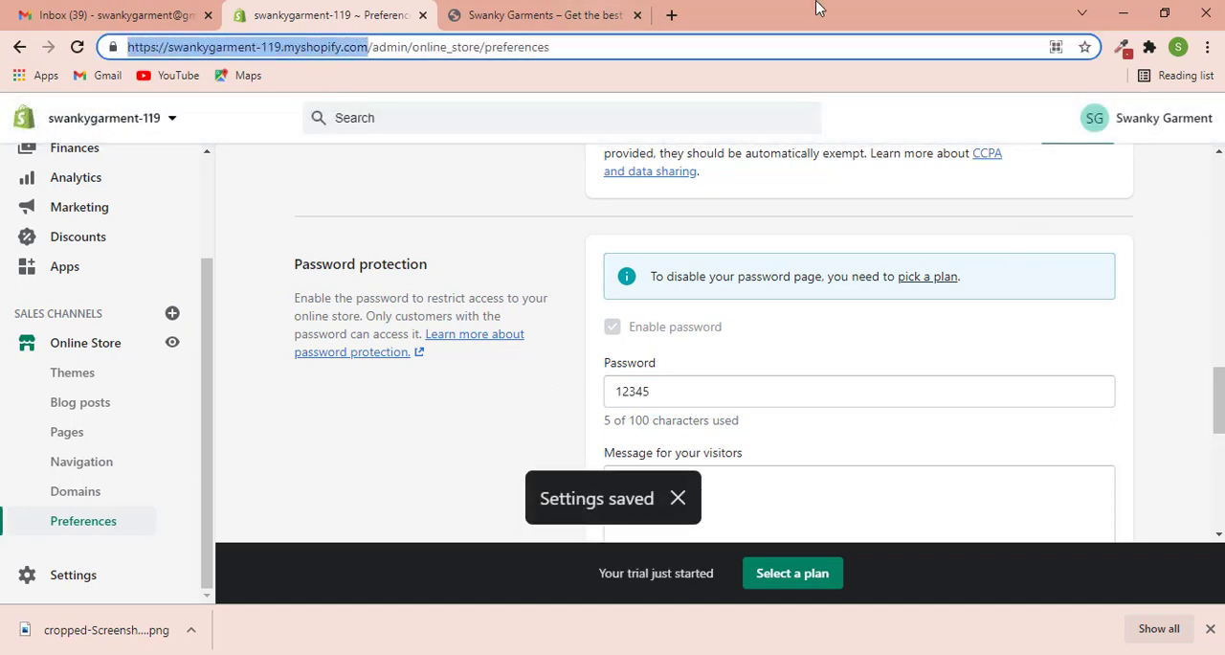
click(671, 15)
text(swankygarment-119.myshopify.com)
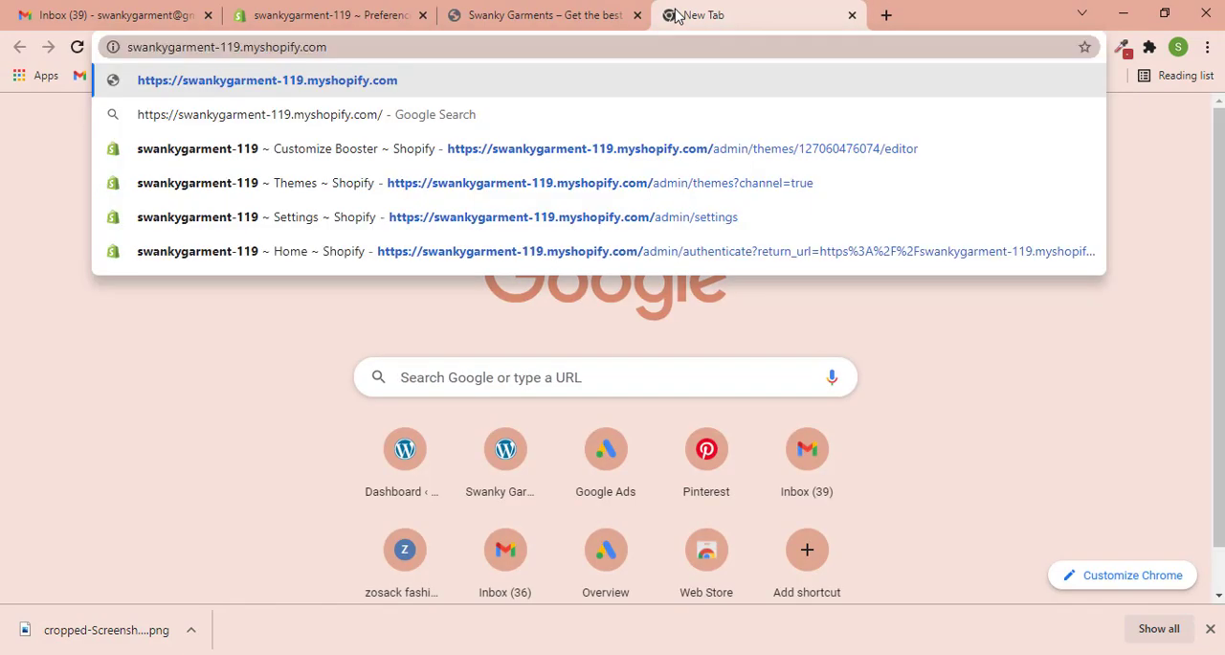
key(Return)
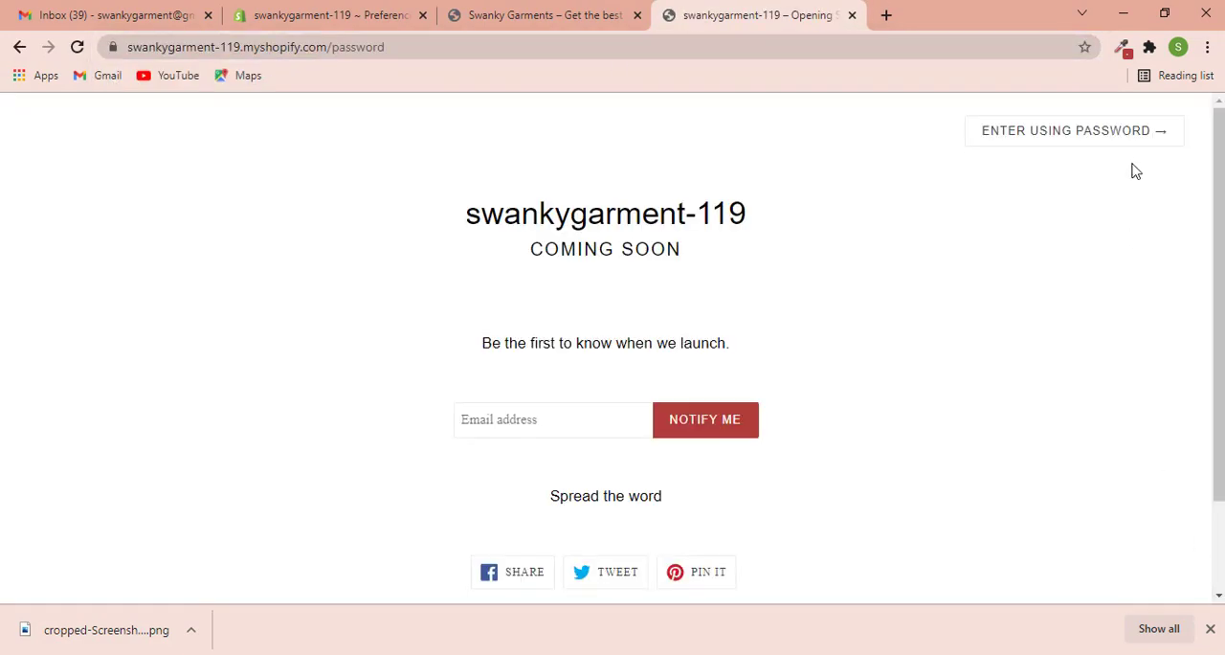
click(1096, 139)
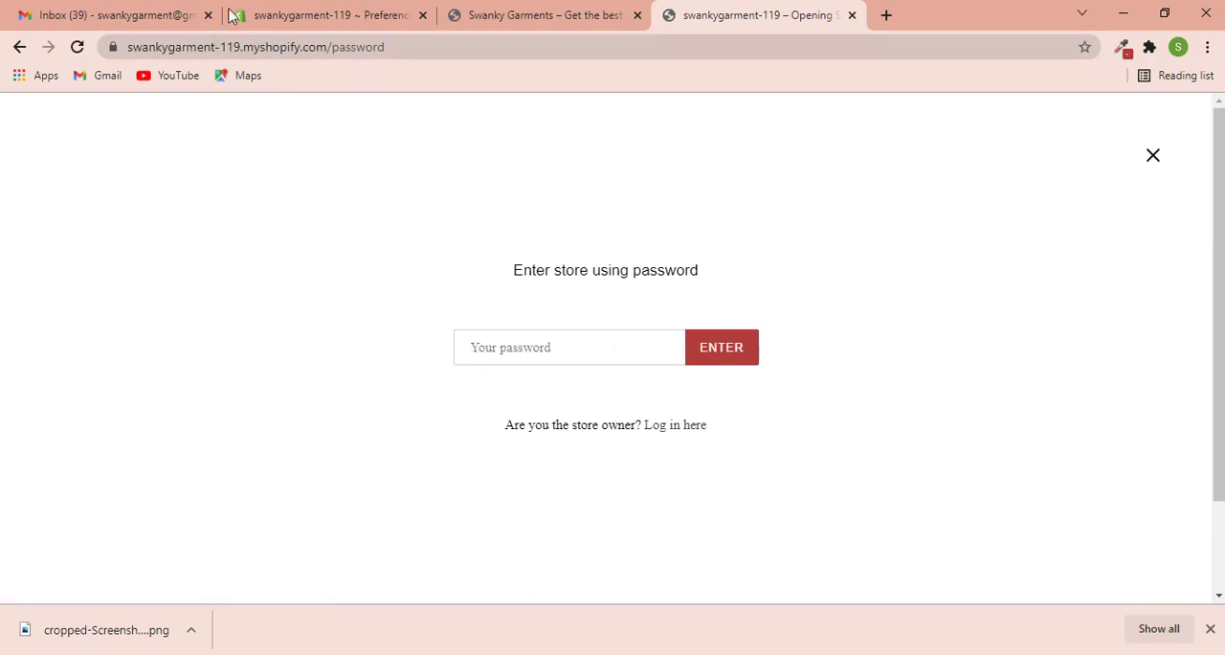
- Return to the store admin and review the available Shopify subscription plans and their features
click(287, 14)
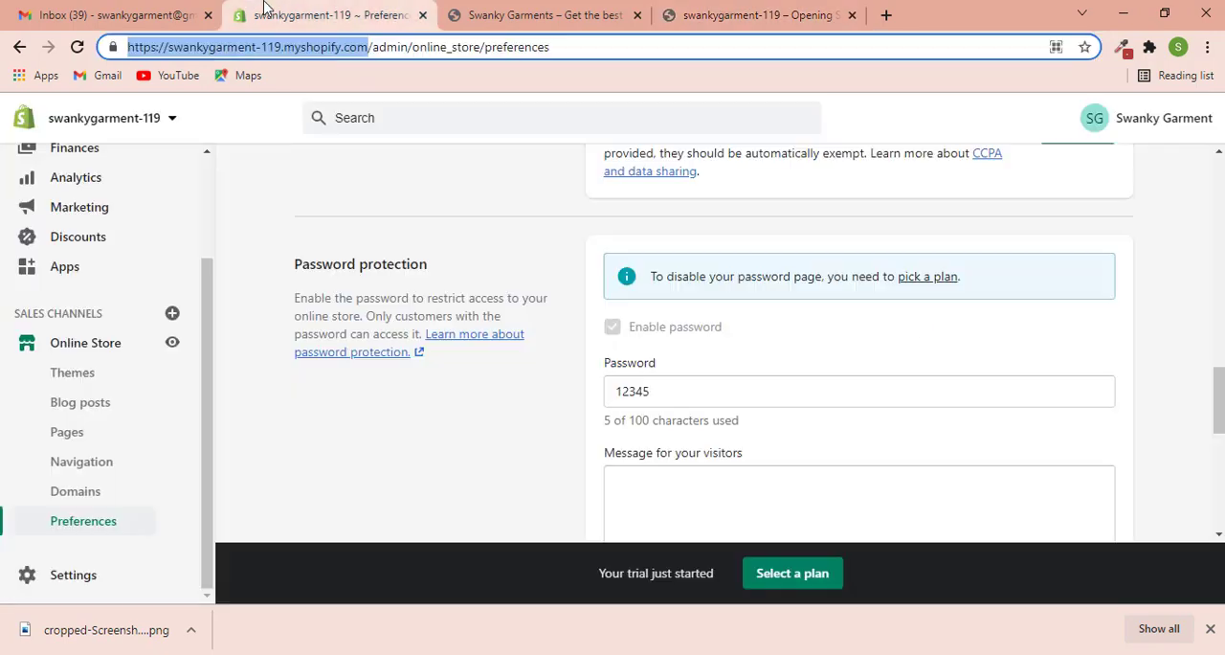
click(783, 576)
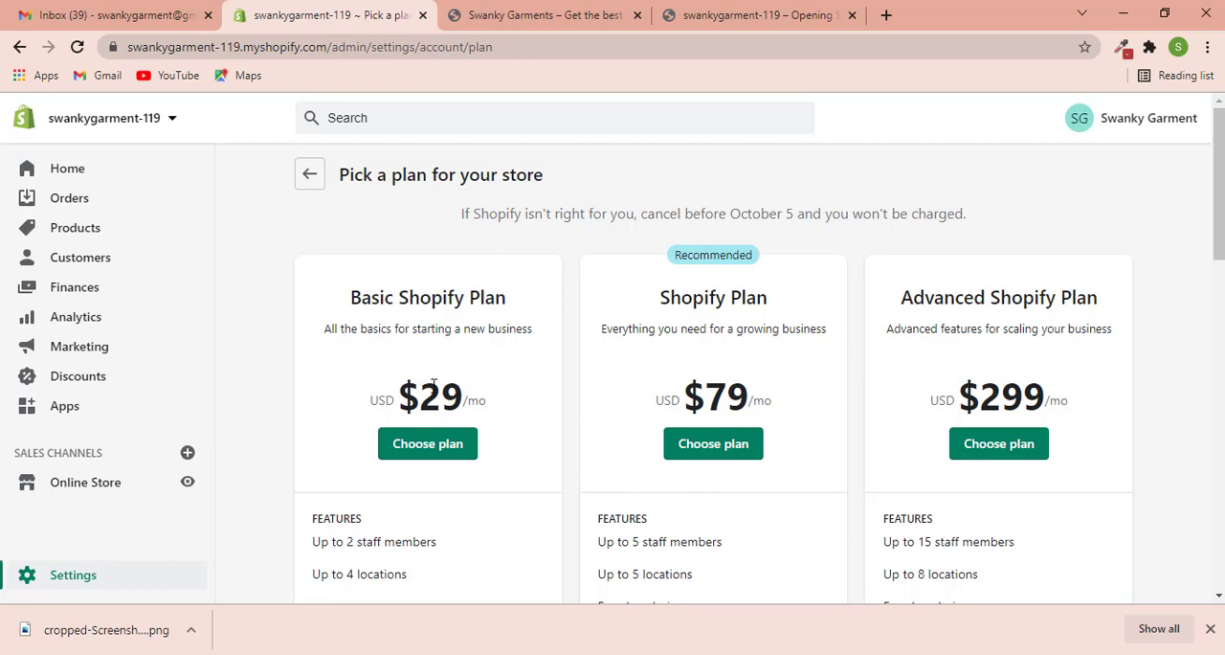
scroll(434, 385, down, 9)
scroll(507, 450, up, 9)
- Switch back to the storefront and enter the store using the storefront password
click(756, 10)
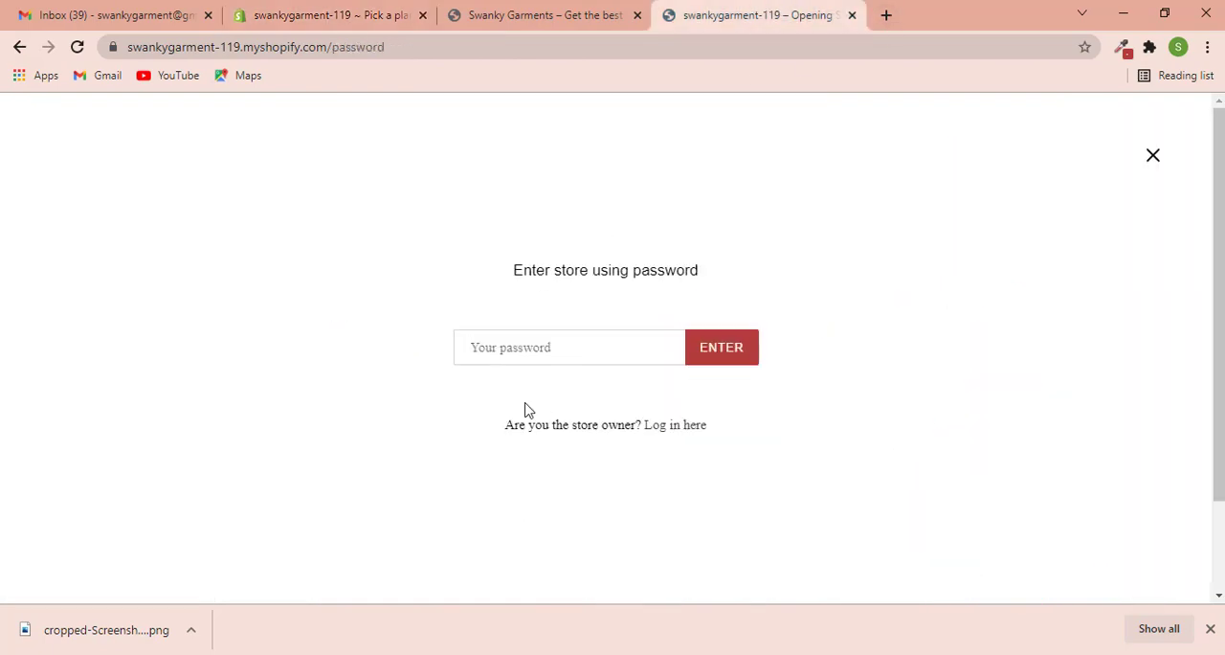
text(••)
key(Return)
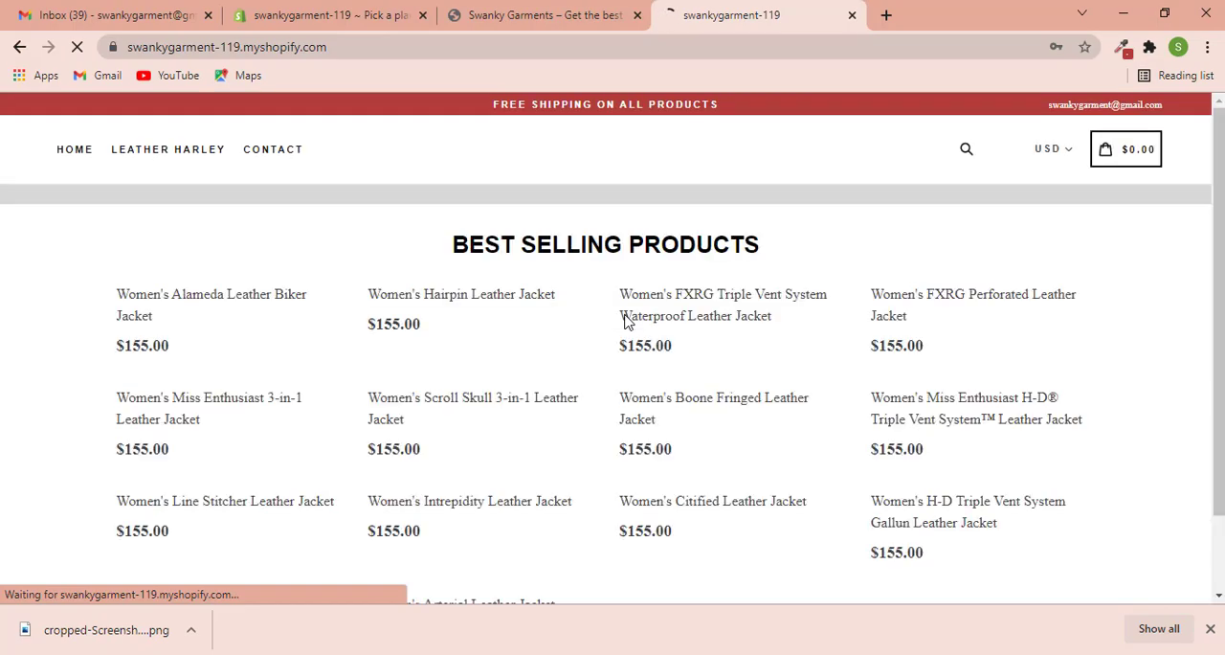
- Examine the storefront home page's banner and best selling products, dismissing the browser's offer to save the password
scroll(463, 334, down, 2)
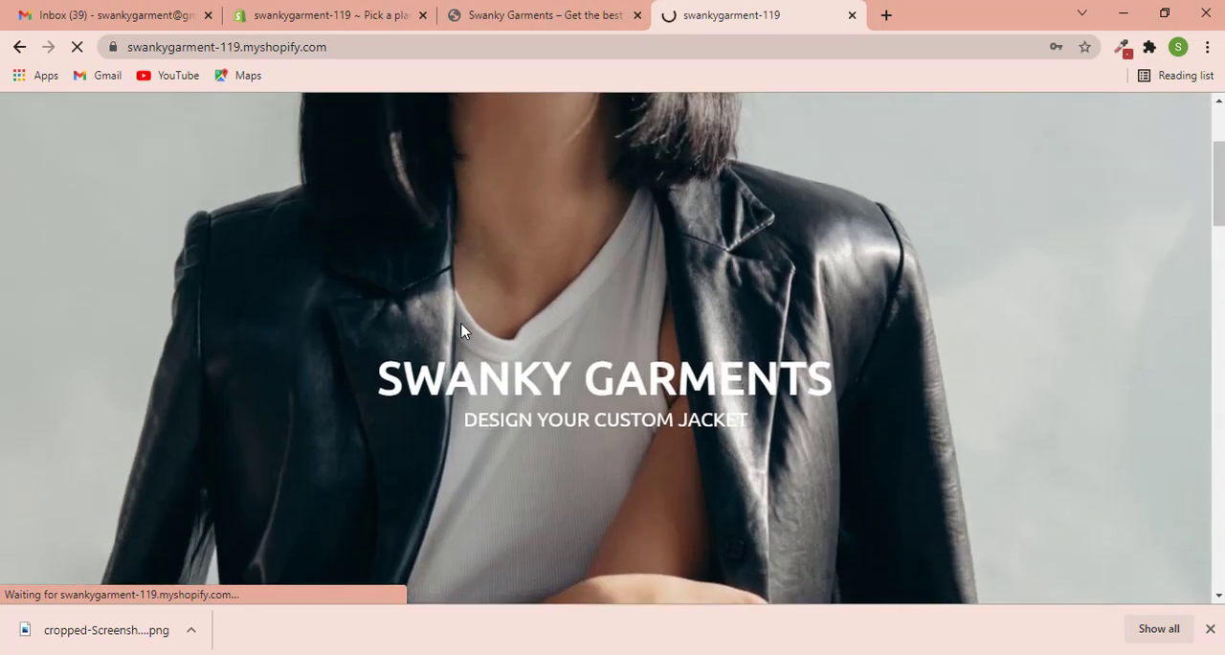
scroll(463, 332, up, 2)
scroll(197, 210, down, 1)
scroll(197, 210, down, 7)
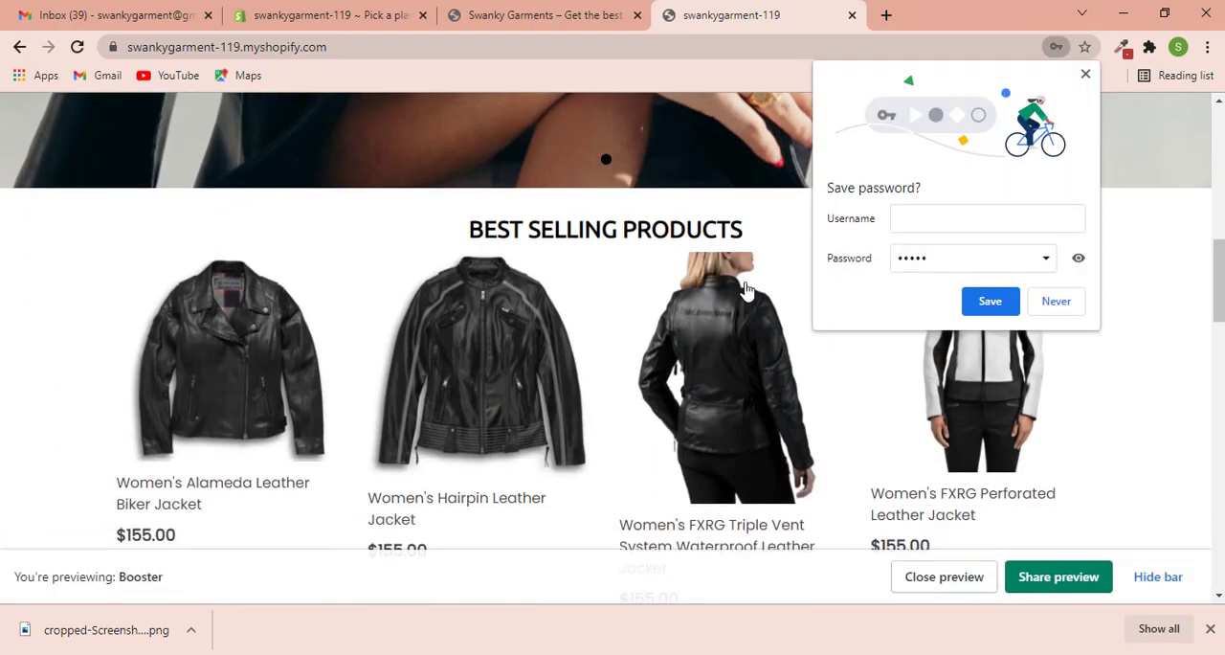
click(1085, 74)
scroll(957, 277, down, 5)
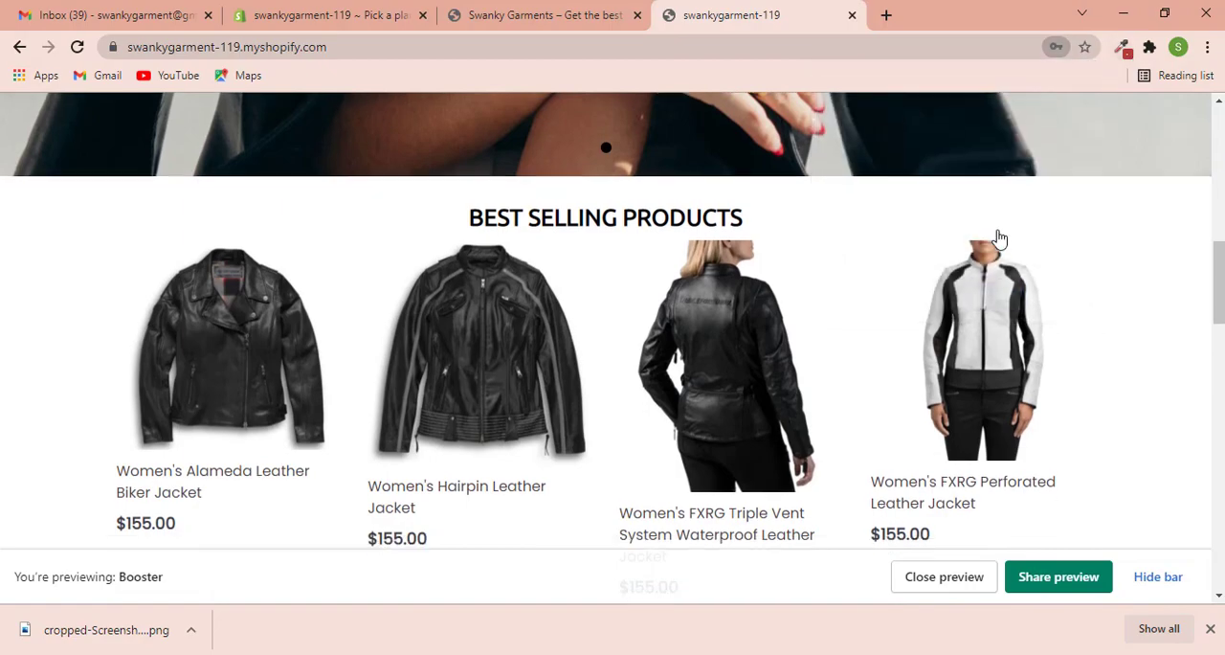
scroll(950, 295, down, 10)
scroll(916, 326, up, 10)
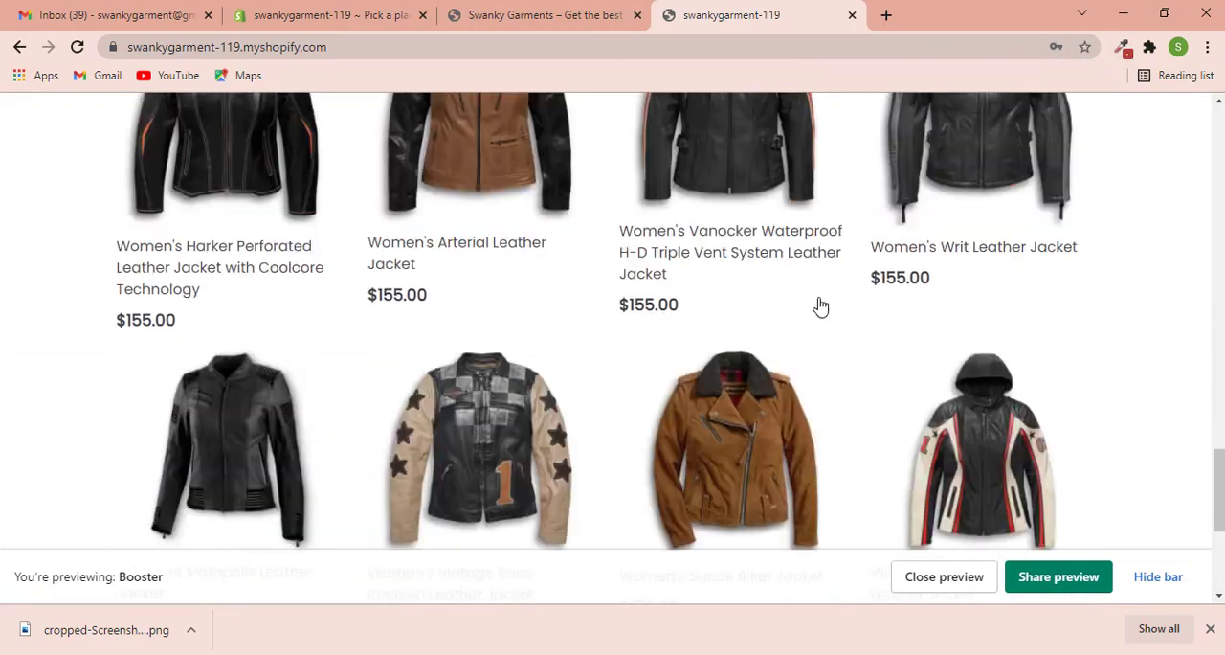
scroll(604, 289, up, 15)
- Open the Leather Harley collection and look through its product listing down to the footer
click(183, 160)
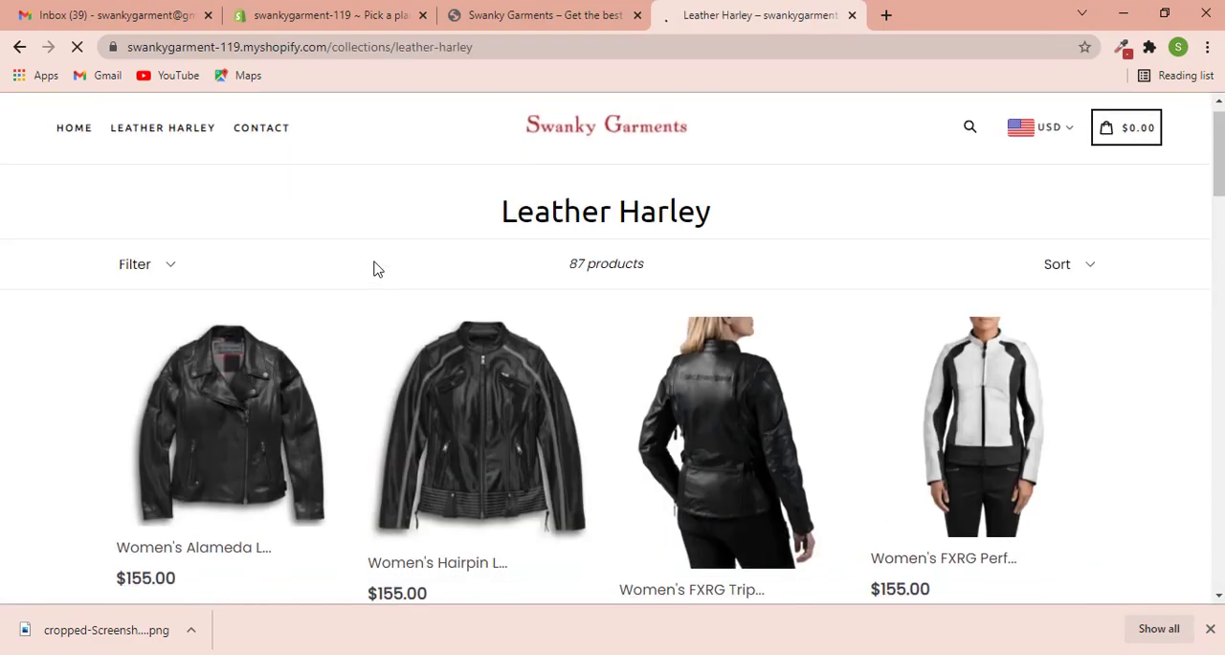
scroll(374, 265, down, 6)
scroll(375, 268, down, 15)
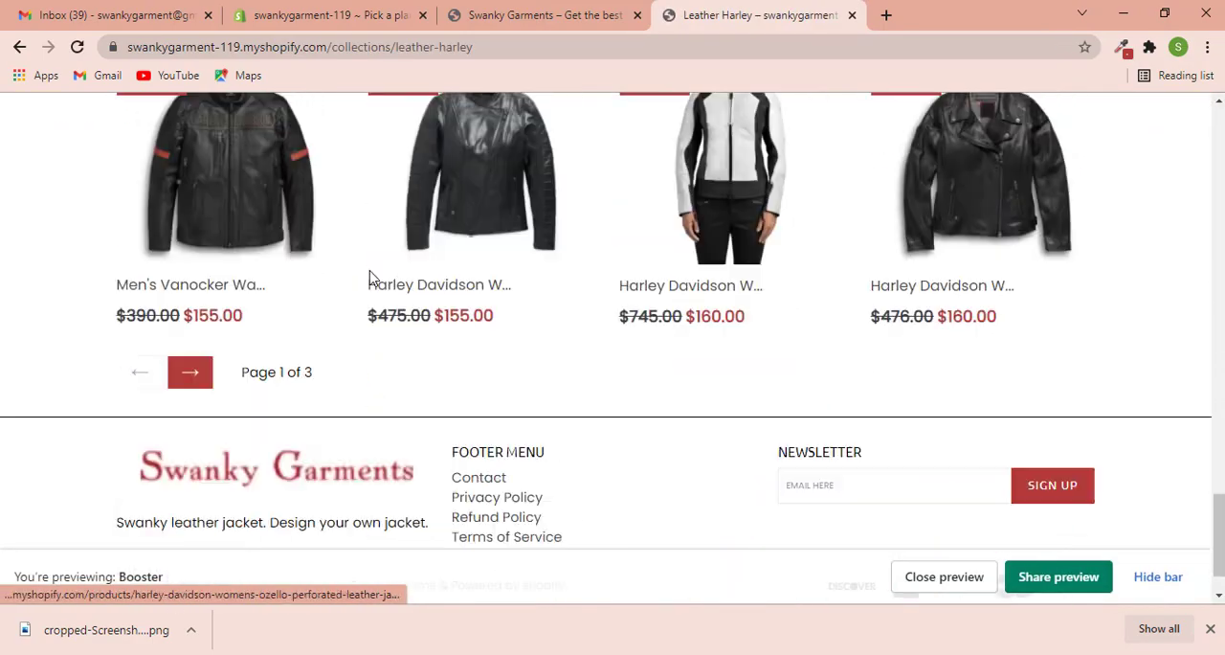
scroll(420, 295, up, 10)
- Open the Women's Arterial Leather Jacket product page and expand its full product details
click(461, 218)
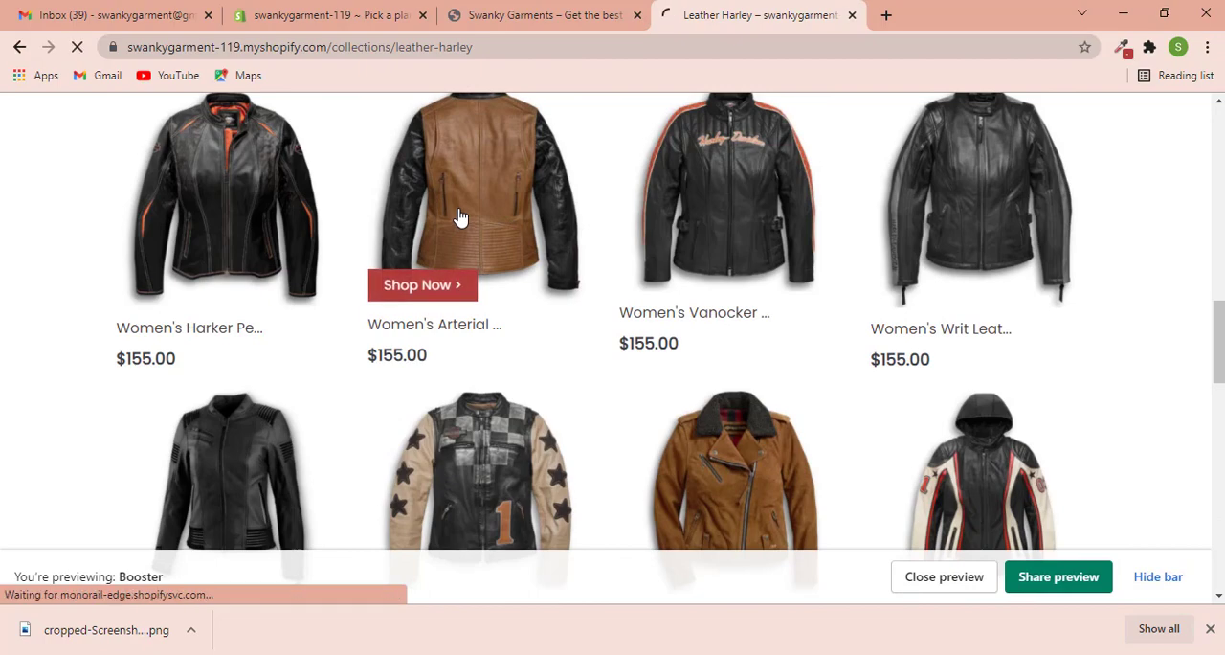
scroll(599, 271, down, 1)
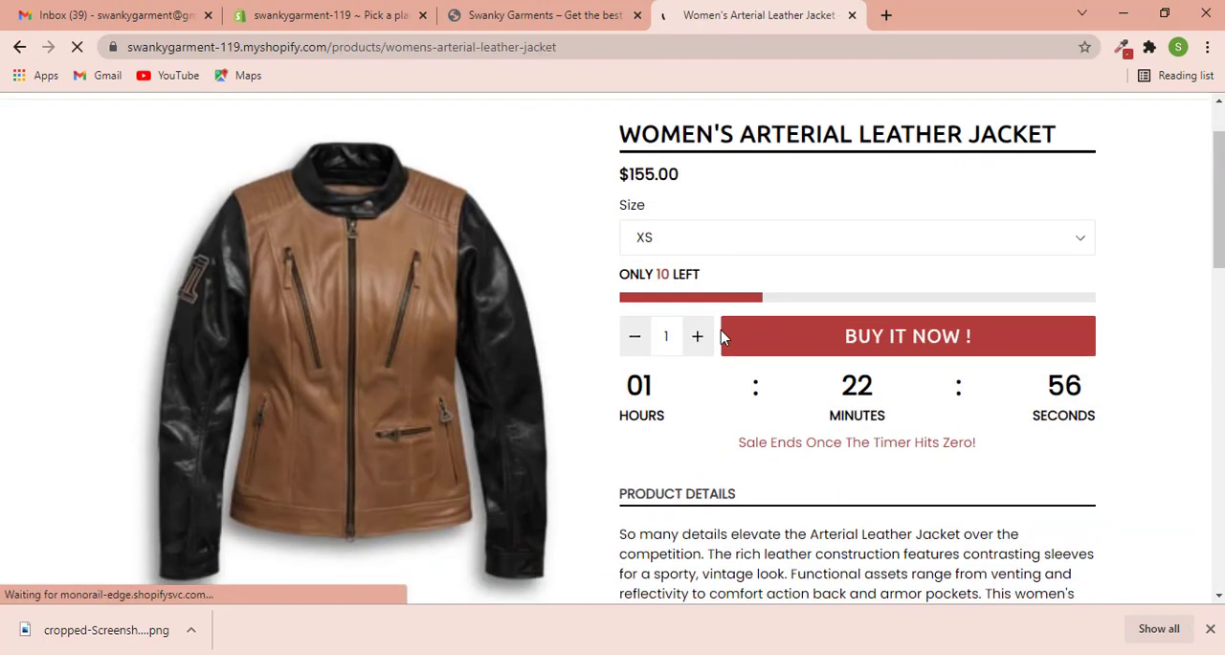
scroll(719, 205, down, 1)
scroll(750, 205, down, 3)
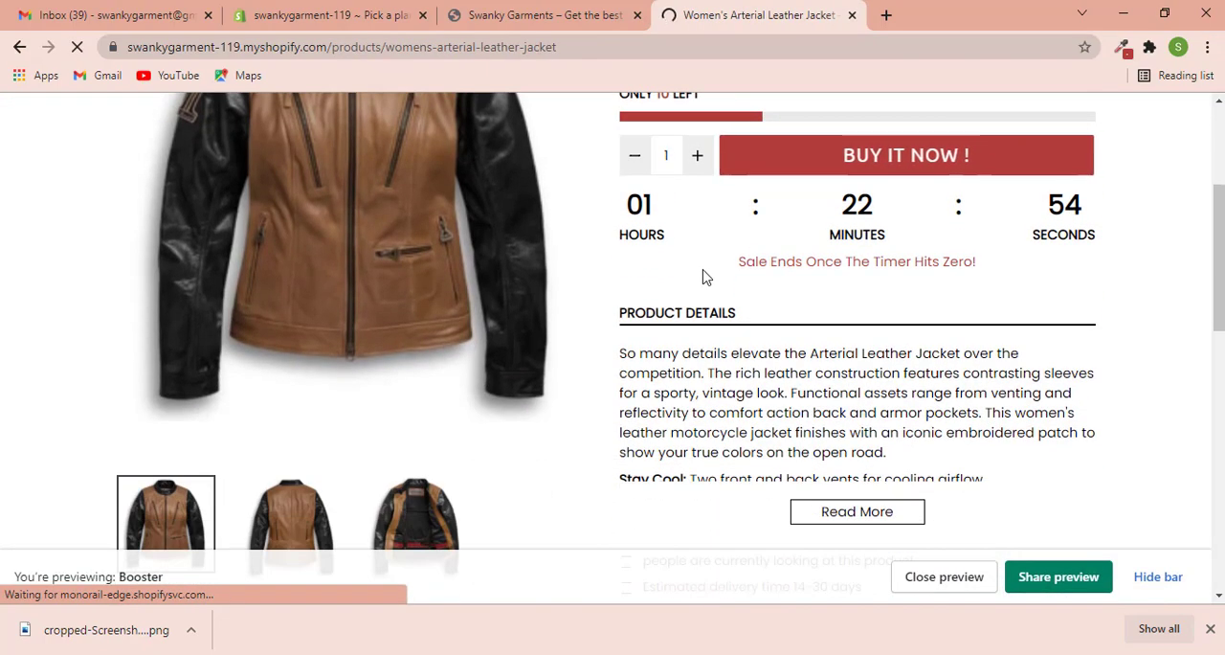
scroll(833, 330, down, 1)
click(834, 332)
scroll(834, 327, down, 4)
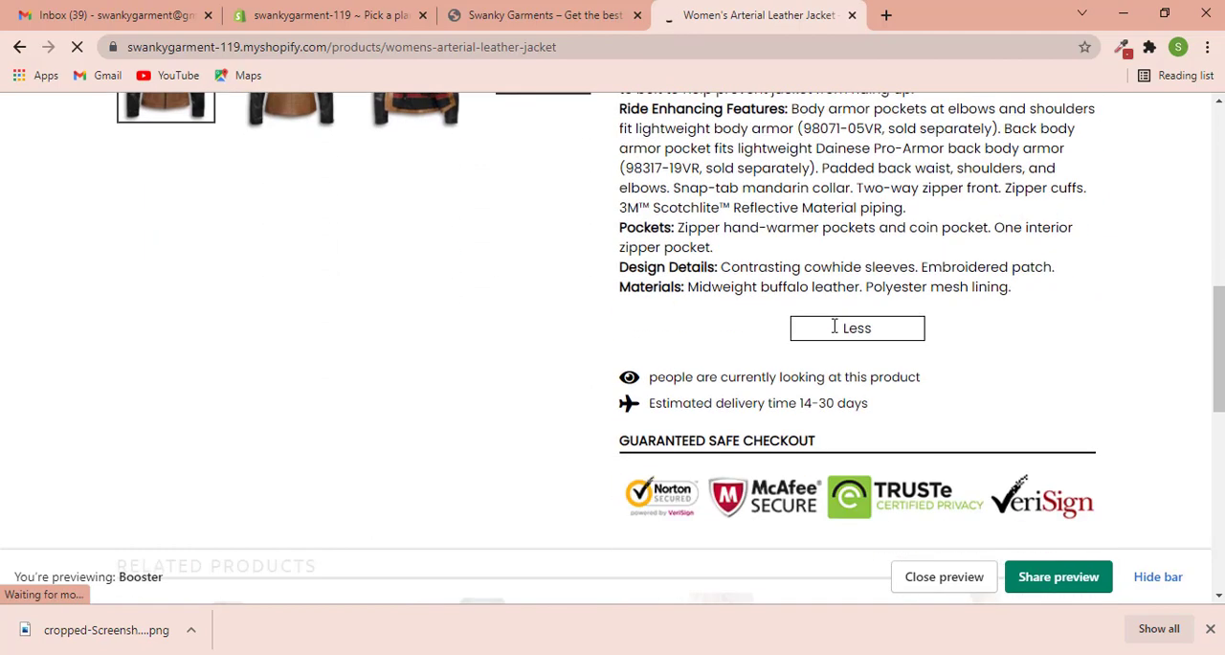
- Examine the jacket page's trust badges, related products and footer
scroll(834, 326, down, 1)
drag(112, 301, 566, 378)
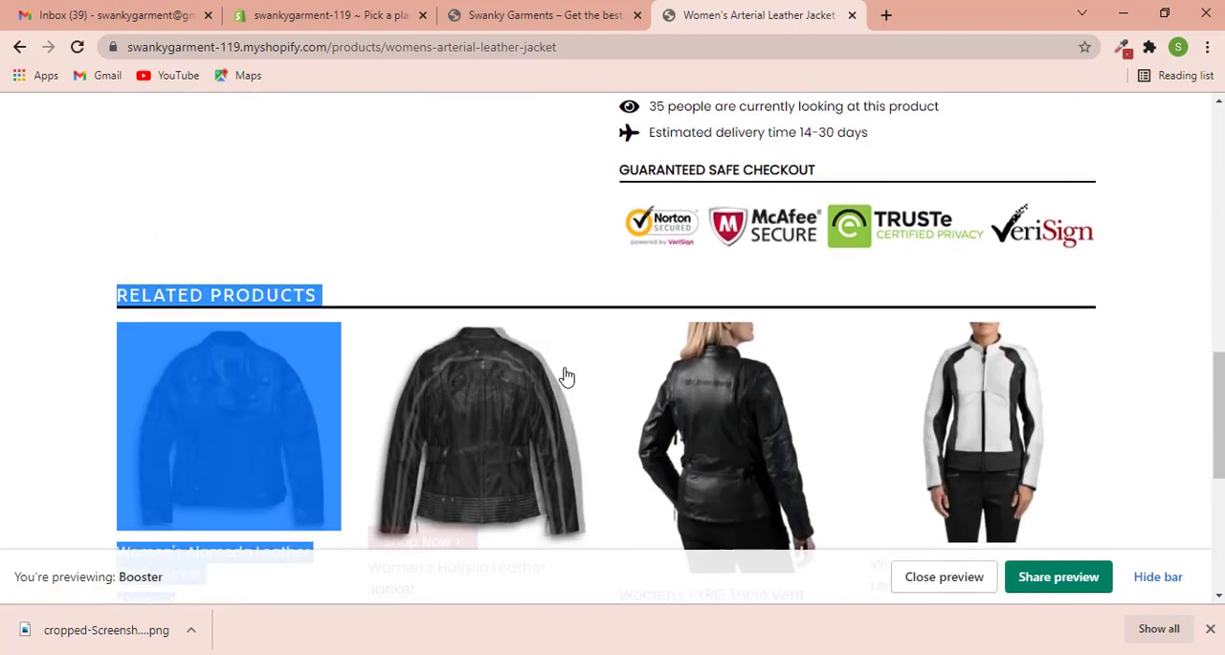
scroll(613, 391, down, 2)
scroll(613, 390, down, 3)
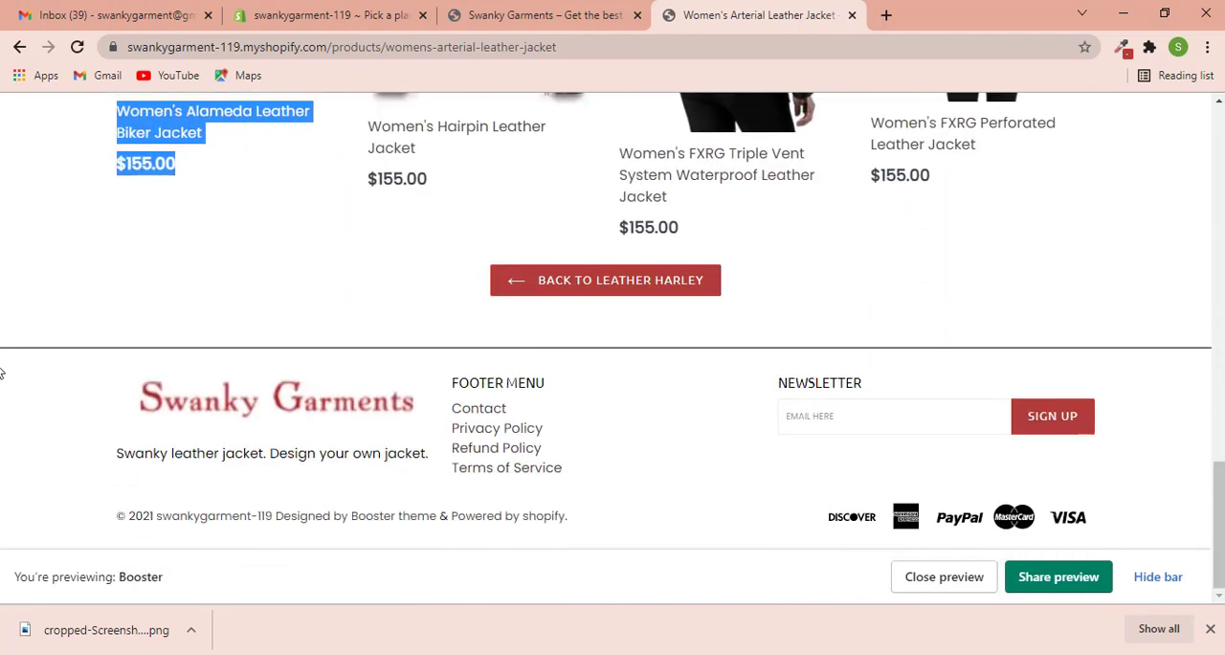
click(104, 369)
scroll(335, 350, up, 15)
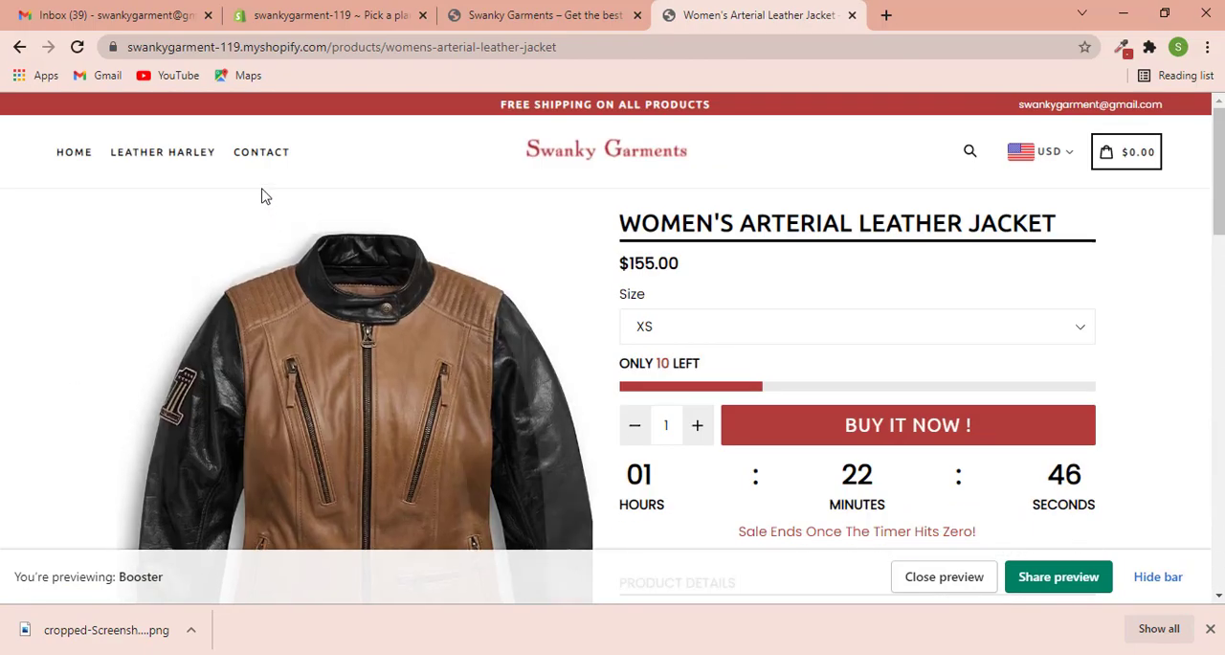
- Open the Contact page and check its comment form and footer
click(256, 155)
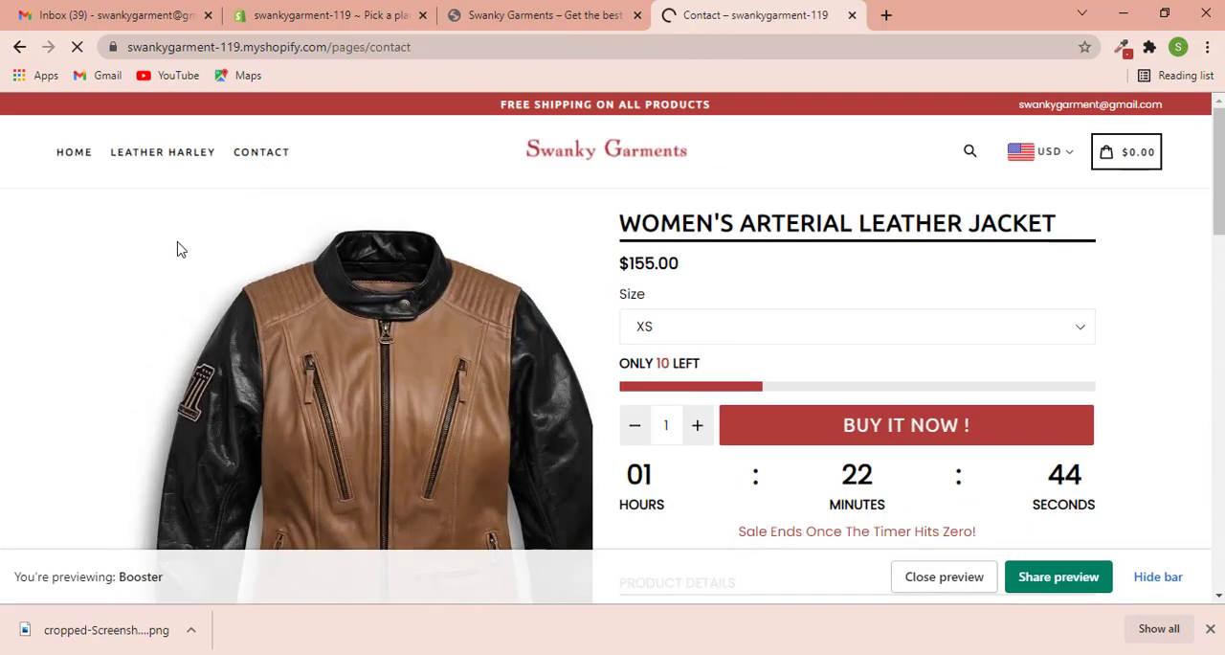
scroll(339, 315, down, 3)
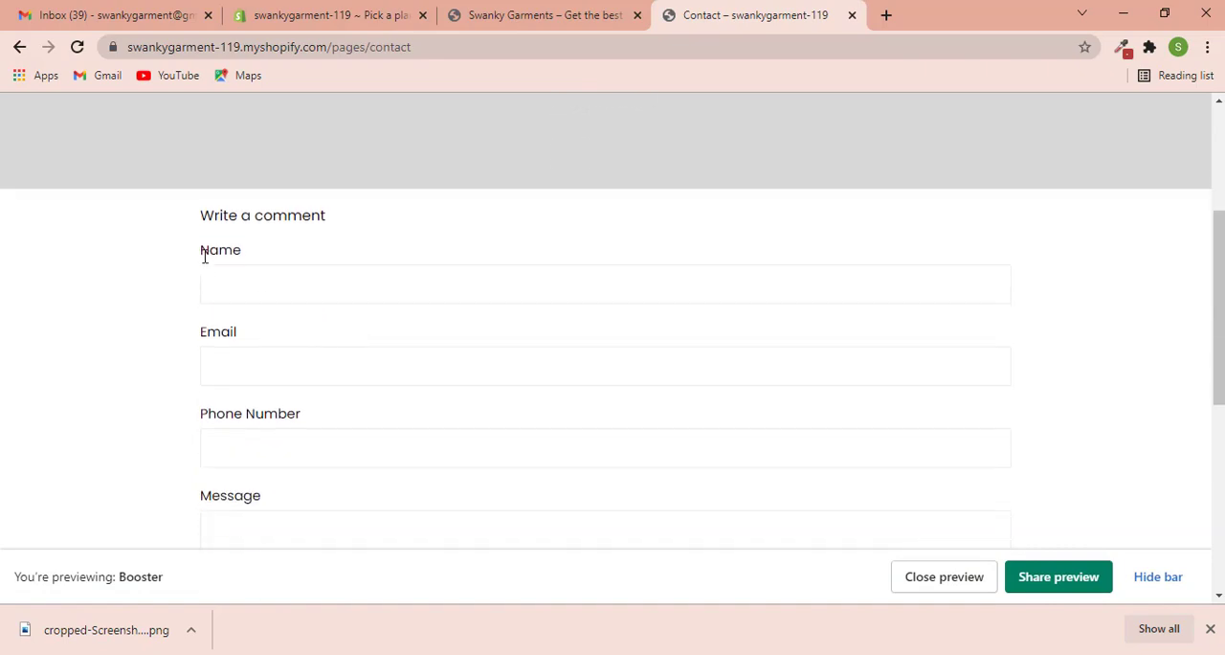
scroll(134, 290, down, 5)
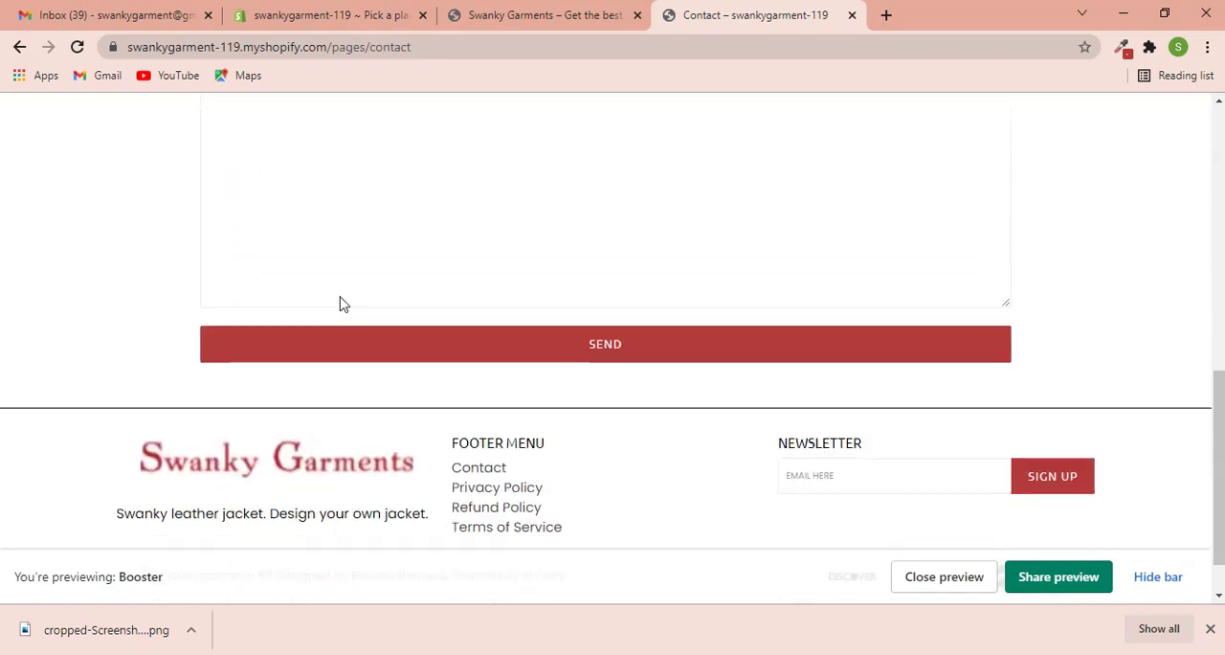
scroll(109, 286, up, 10)
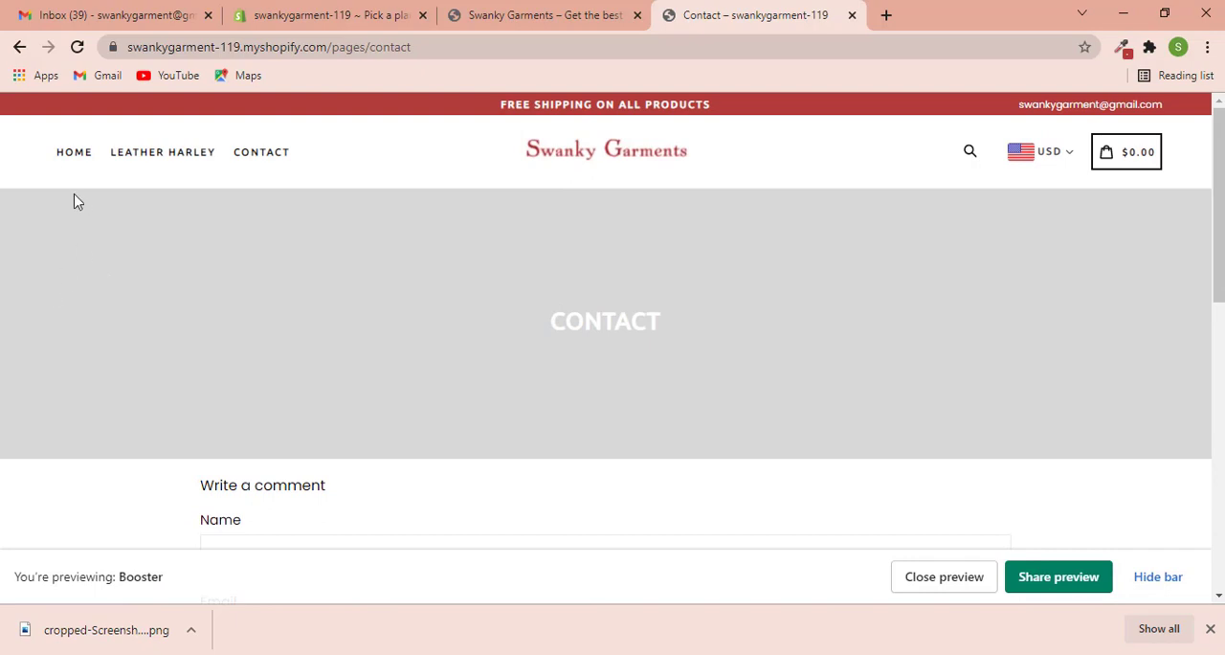
- Return to the storefront home page and close the Booster theme preview
click(72, 155)
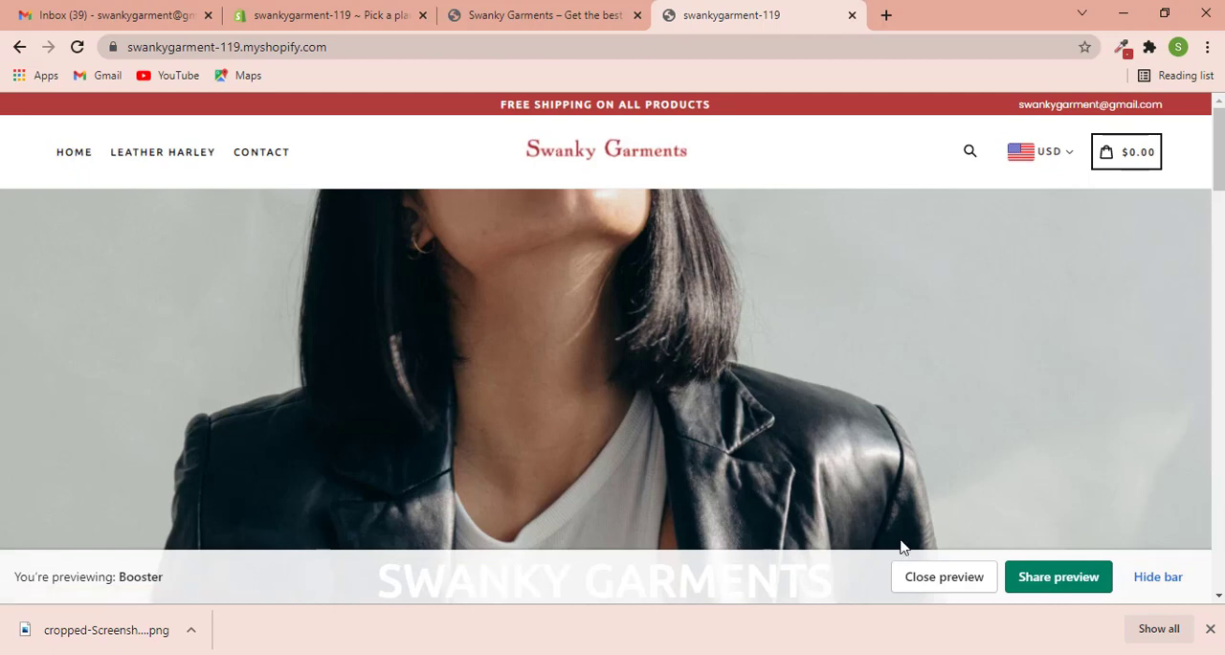
click(929, 578)
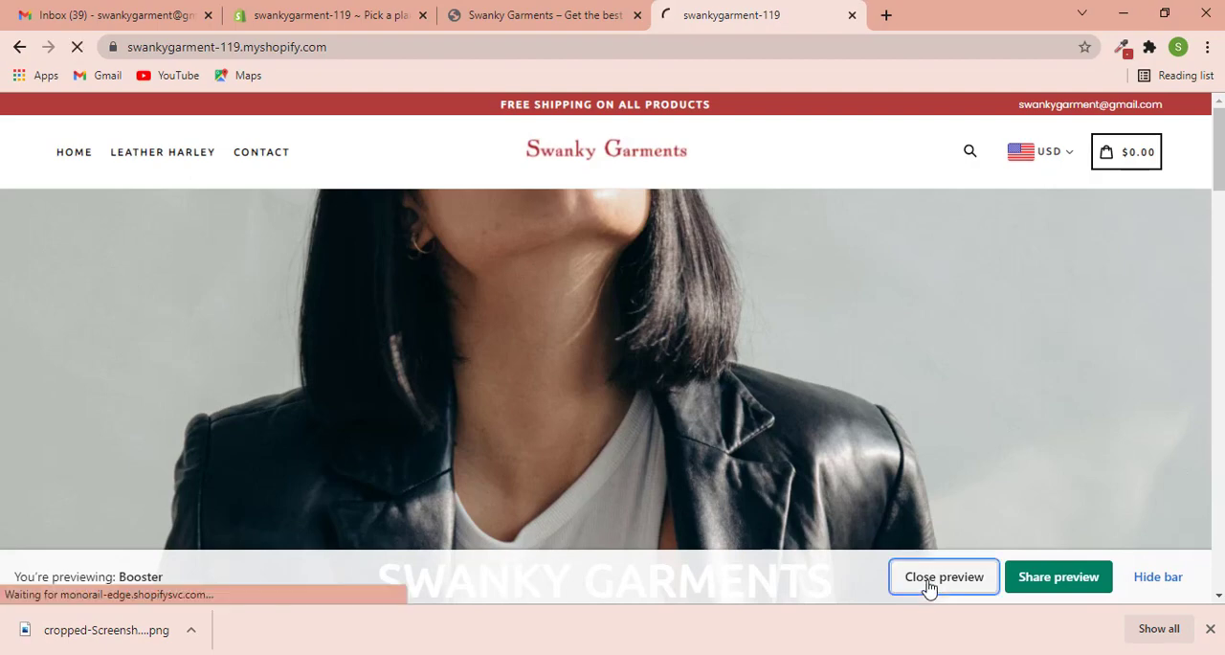